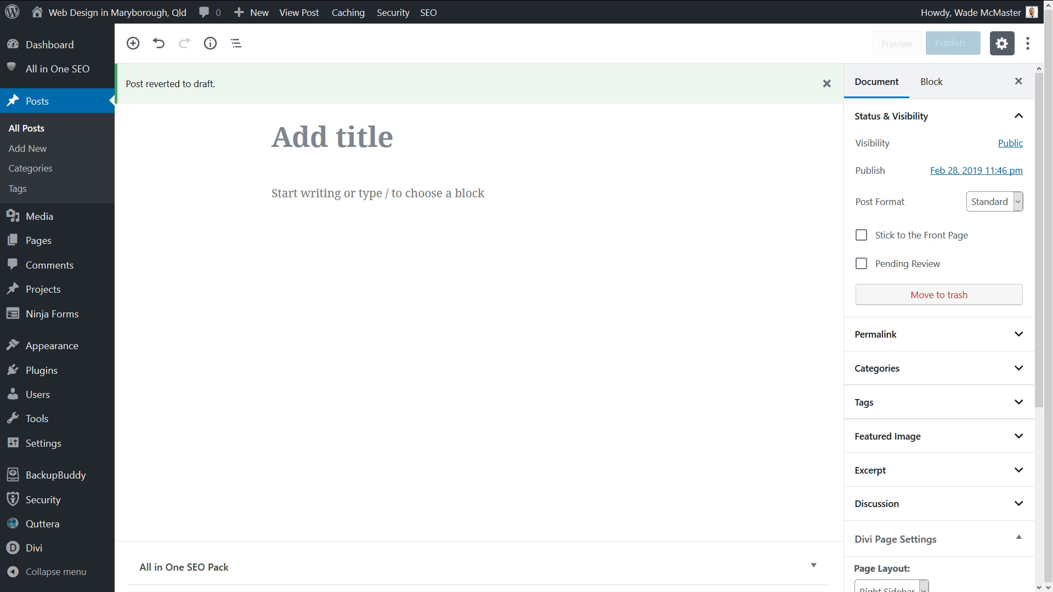
# Title the post "How to Create a Website".
pyautogui.click(424, 153)
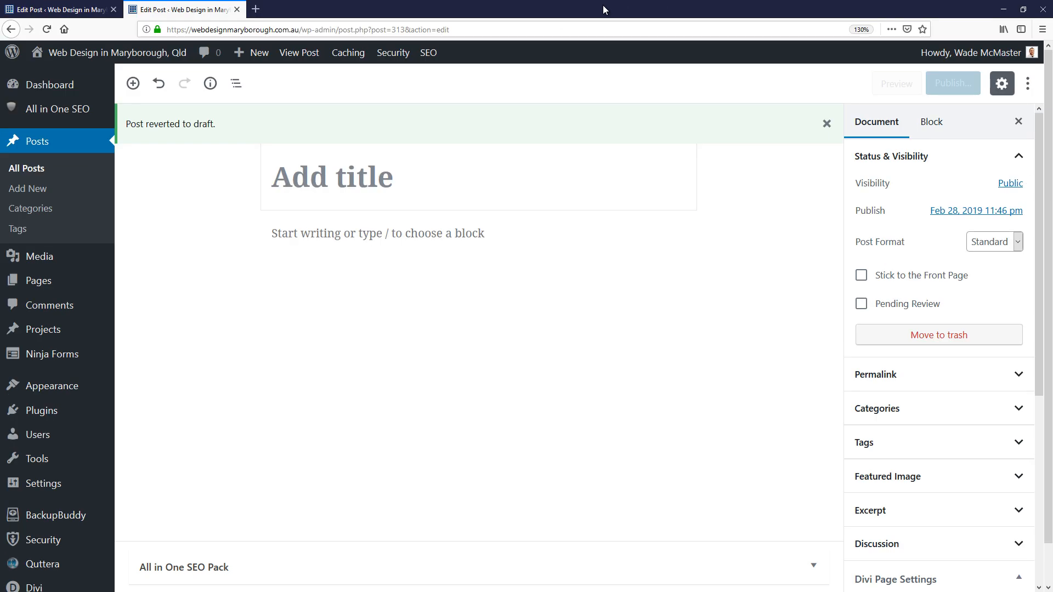
pyautogui.moveTo(380, 175)
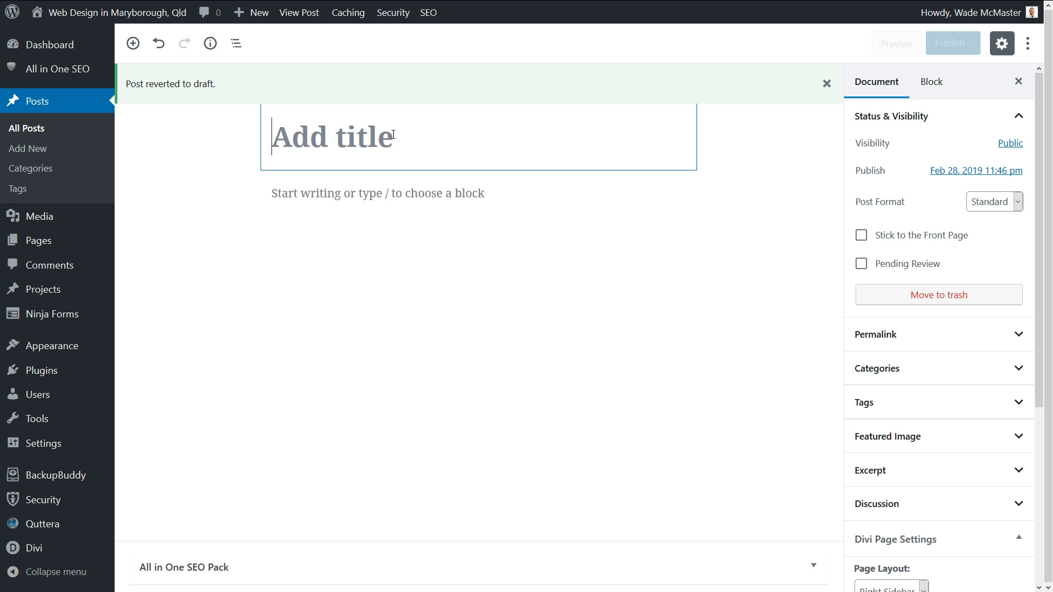
pyautogui.write('How to Crea')
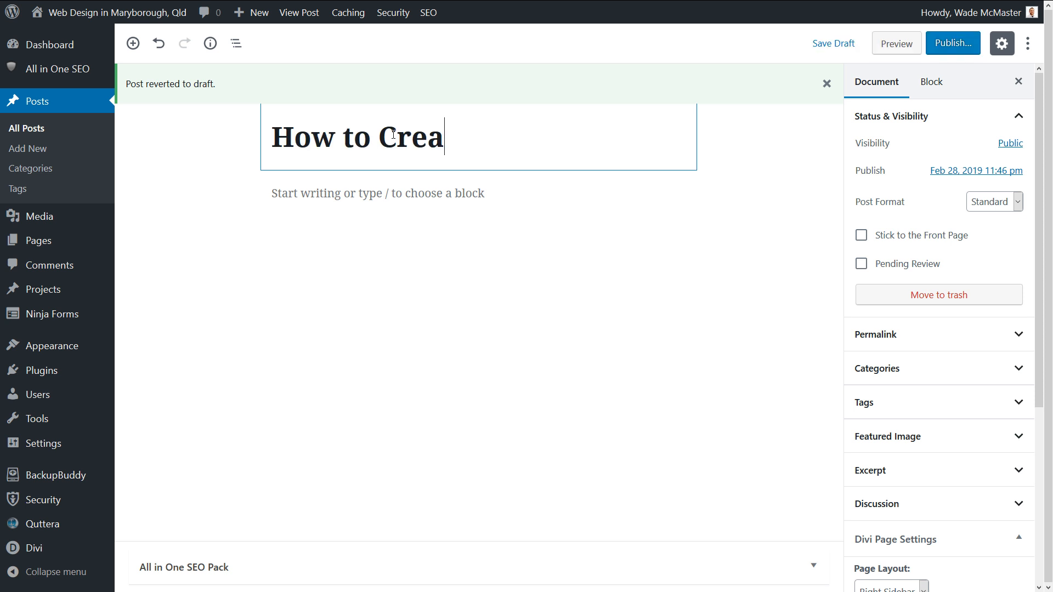
pyautogui.write('te a We')
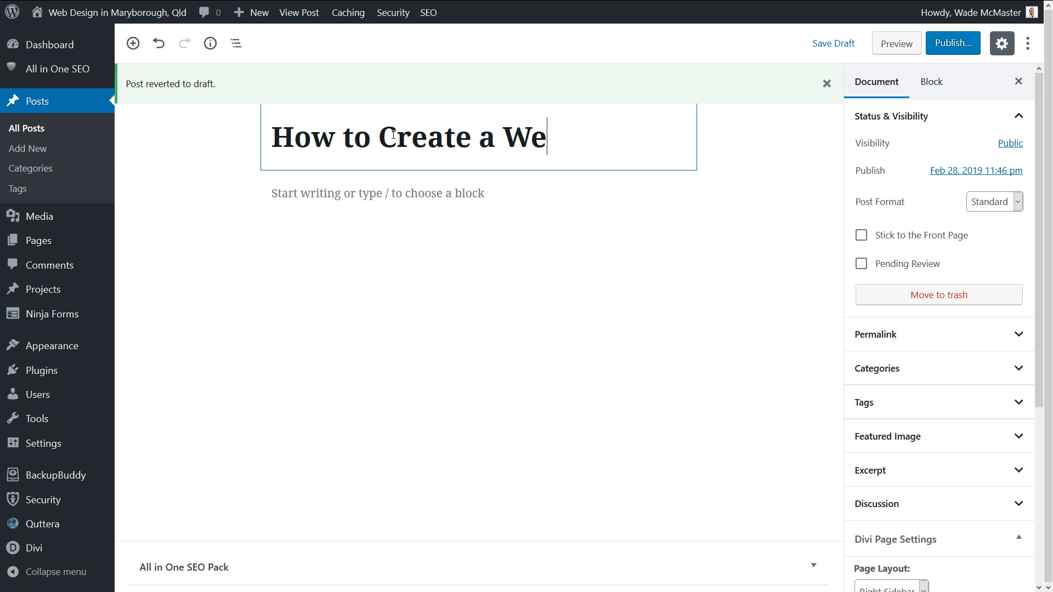
pyautogui.write('bsite')
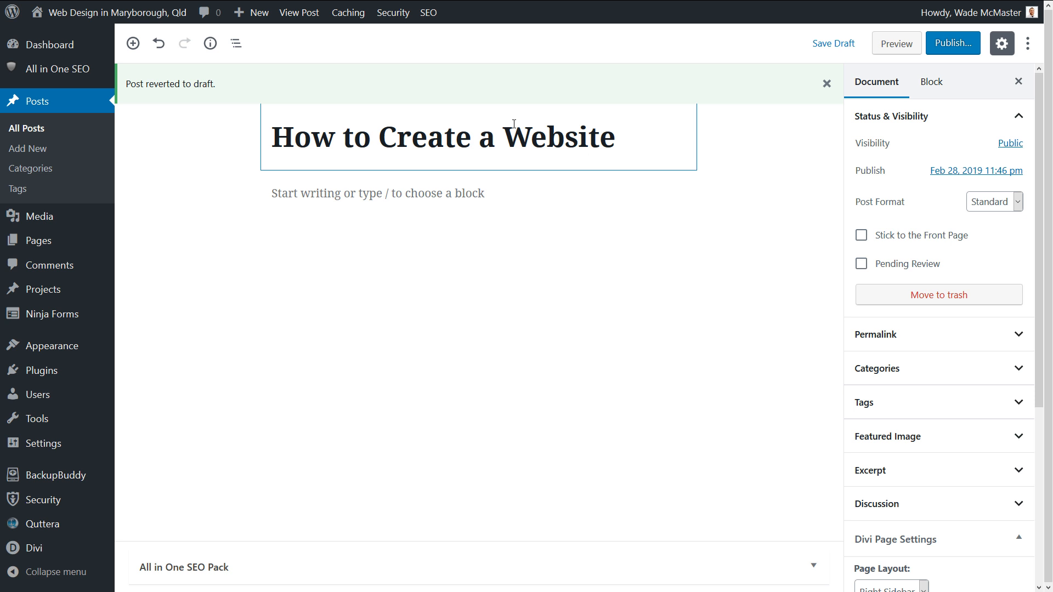
# Write three paragraphs below the title: "Hi, my name is" with the author's first name, "This is my website." and "More here.".
pyautogui.click(473, 193)
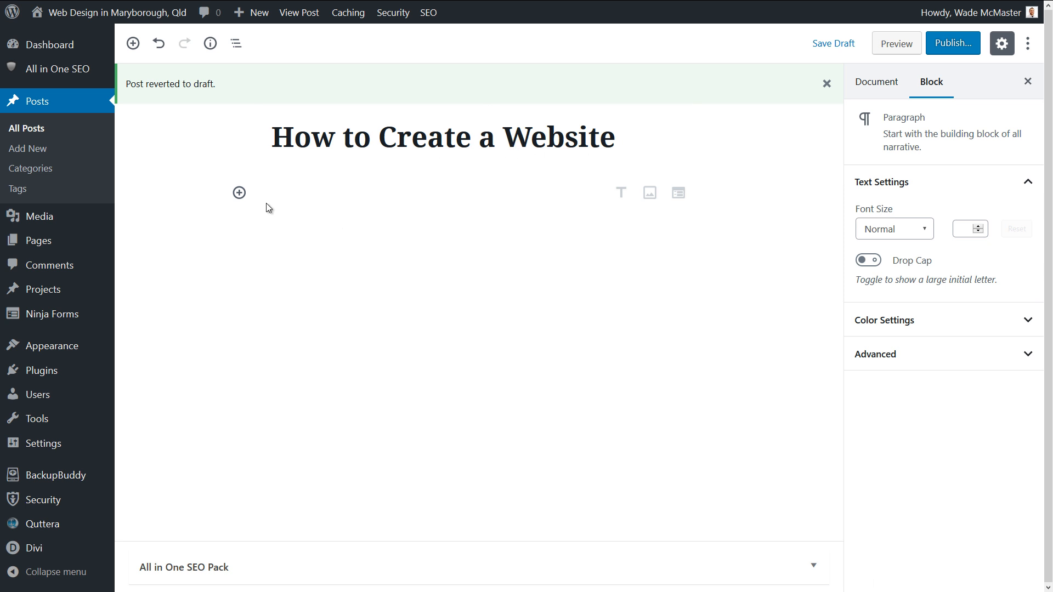
pyautogui.click(239, 193)
pyautogui.moveTo(505, 285); pyautogui.dragTo(482, 204)
pyautogui.click(491, 185)
pyautogui.write('Hi, my name is wade')
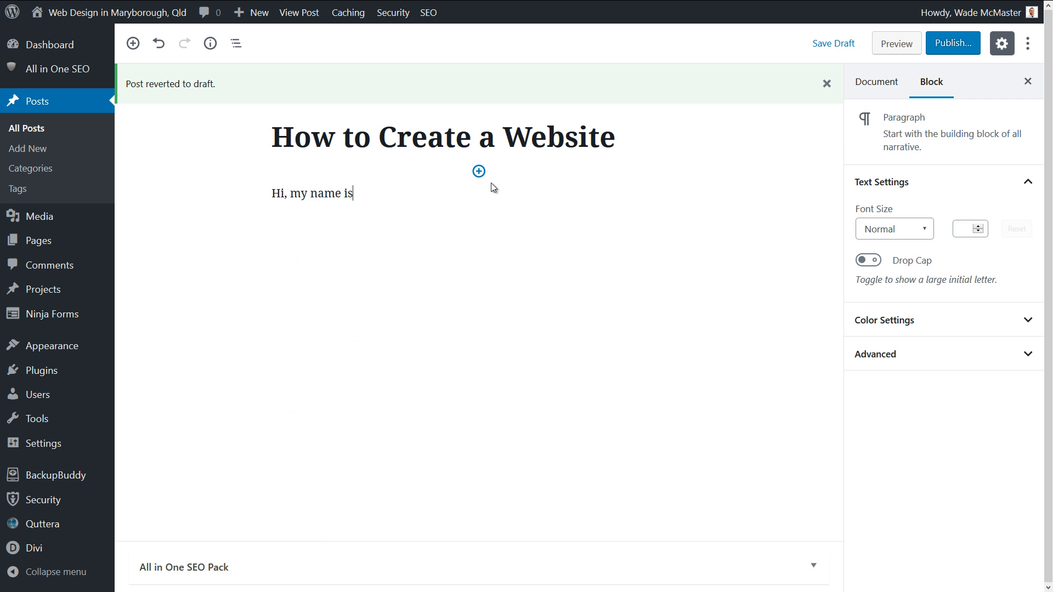
pyautogui.press('BackSpace')
pyautogui.press('BackSpace')
pyautogui.press('BackSpace')
pyautogui.press('BackSpace')
pyautogui.write('Wade/')
pyautogui.press('BackSpace')
pyautogui.write('s my website,.')
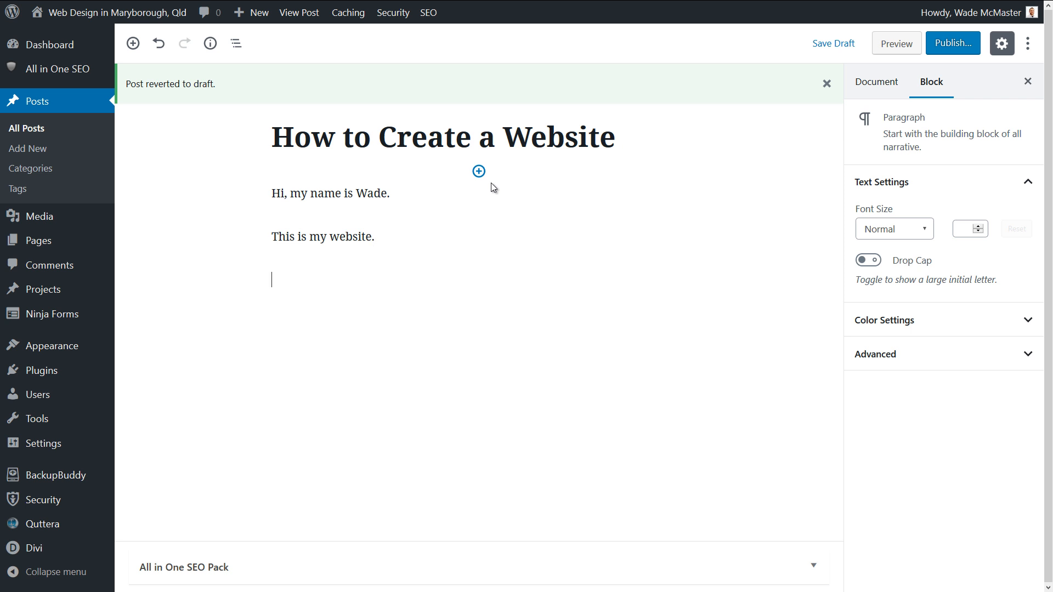
pyautogui.write('More here.')
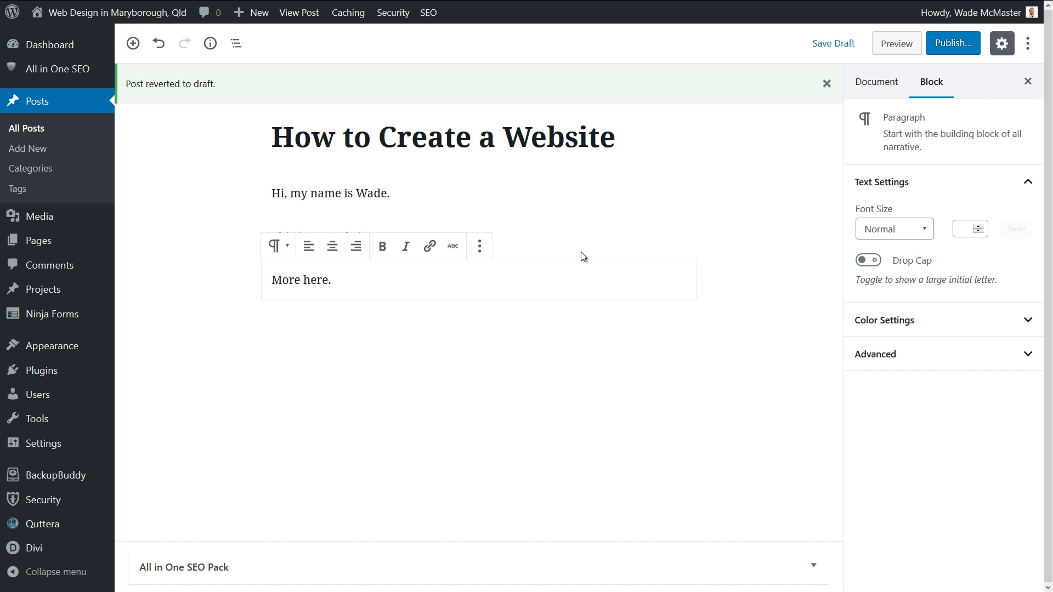
# Try centre and right alignment on the "More here." paragraph, settle on left alignment, and make its text bold and italic.
pyautogui.click(720, 278)
pyautogui.click(420, 286)
pyautogui.moveTo(331, 279); pyautogui.dragTo(271, 279)
pyautogui.click(332, 246)
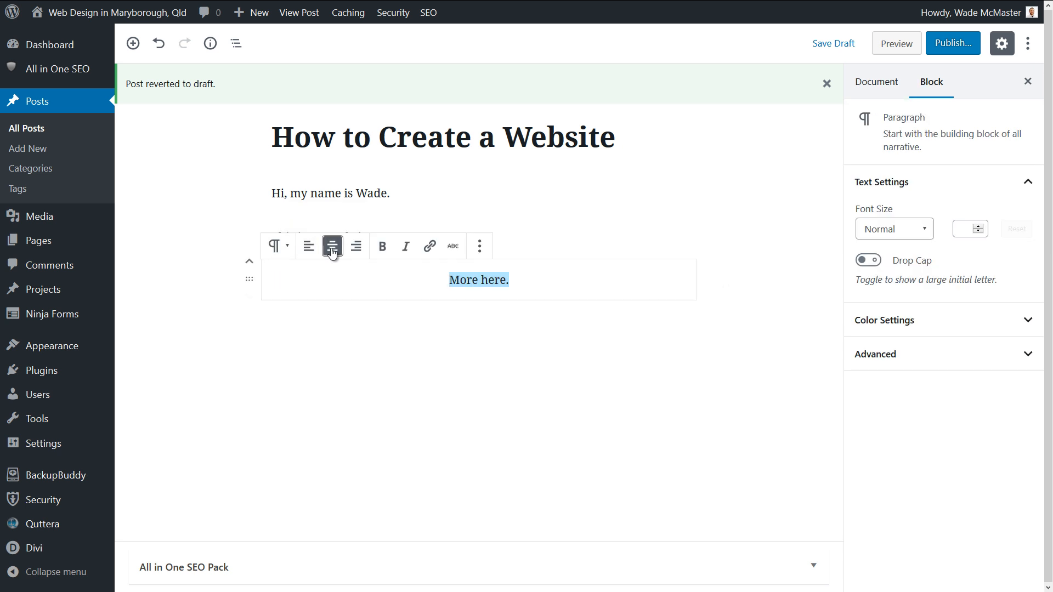
pyautogui.click(356, 247)
pyautogui.click(308, 246)
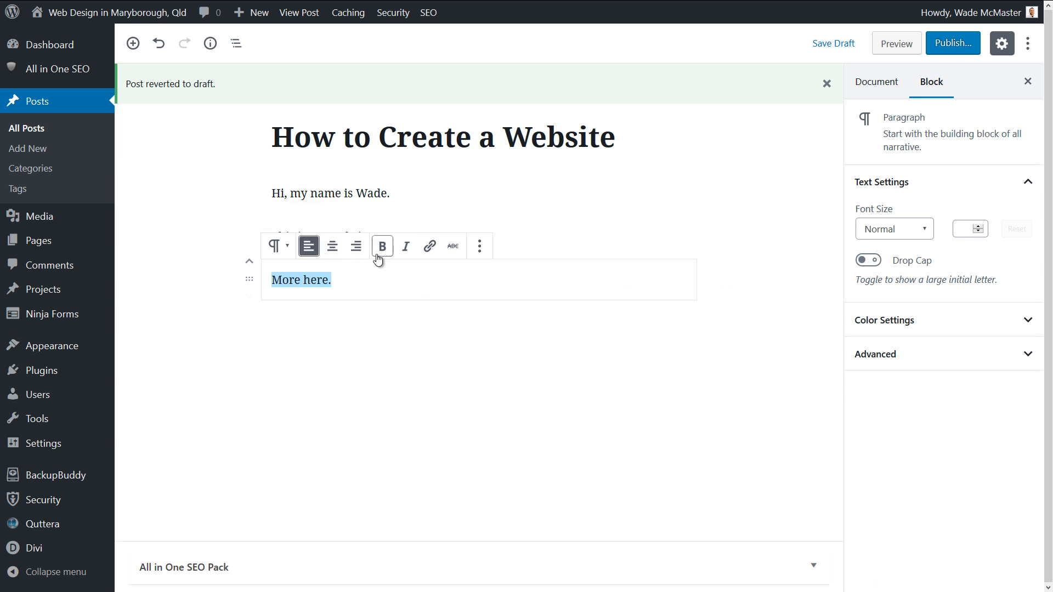
pyautogui.click(383, 255)
pyautogui.click(406, 247)
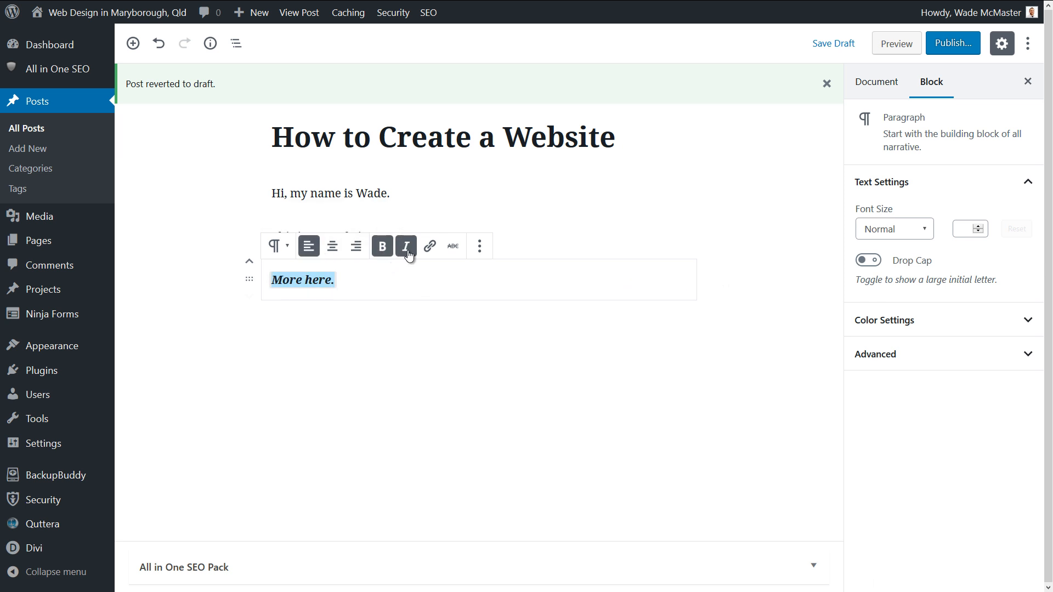
# Link the "More here." text to the site's "Blog Posts & Articles" page, found by searching for "blog".
pyautogui.click(430, 248)
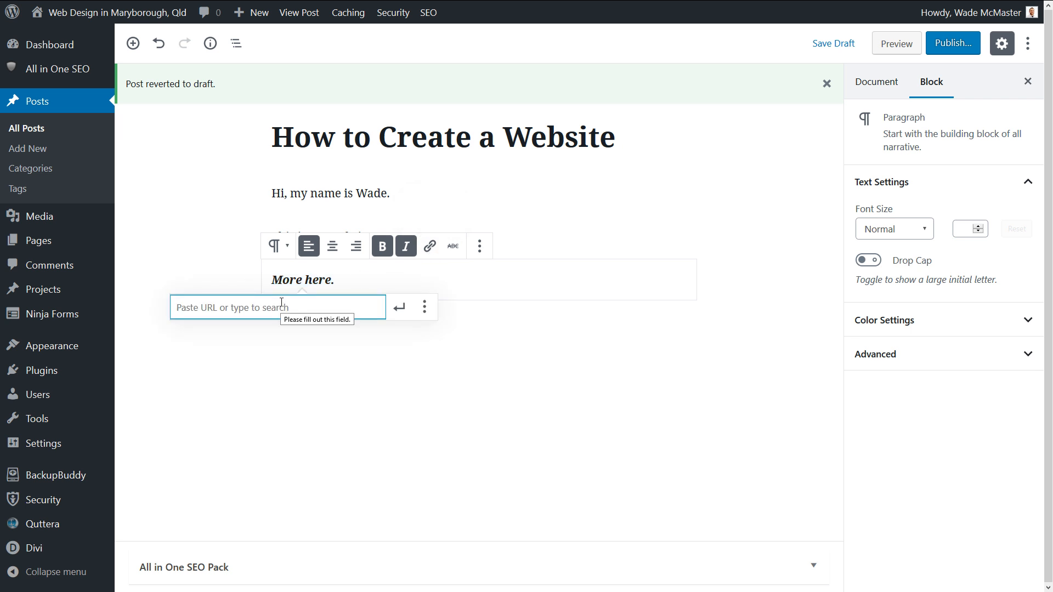
pyautogui.write('blog')
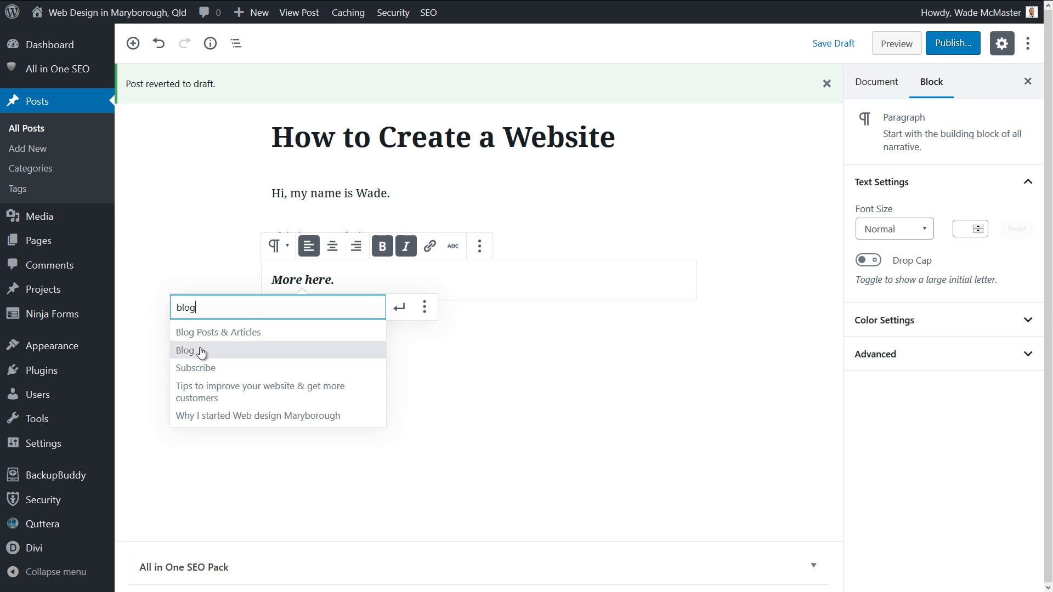
pyautogui.click(202, 334)
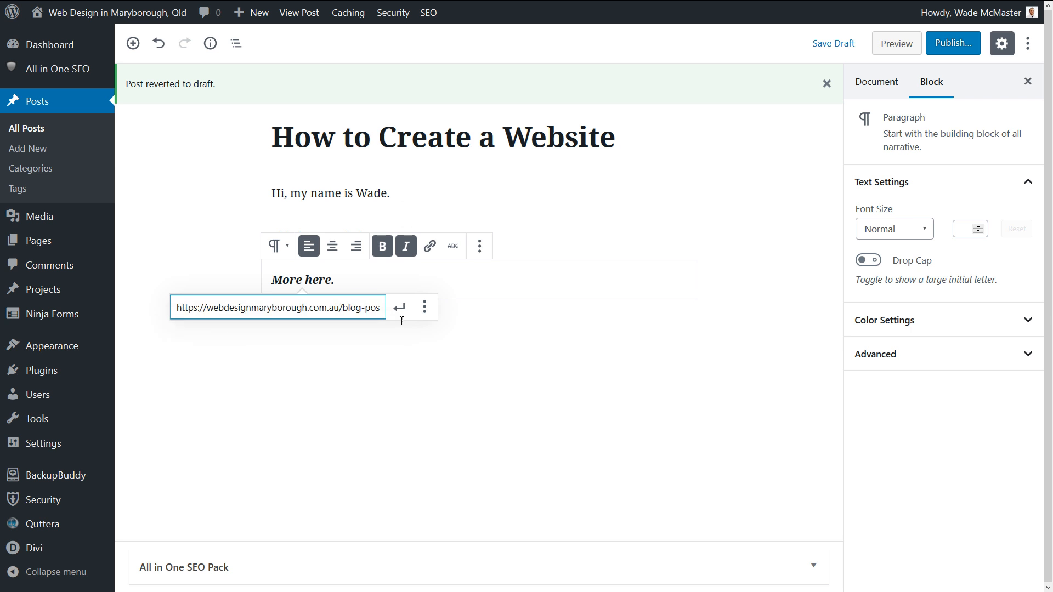
pyautogui.click(399, 307)
# Apply strikethrough to the linked "More here." text and remove it again.
pyautogui.click(352, 284)
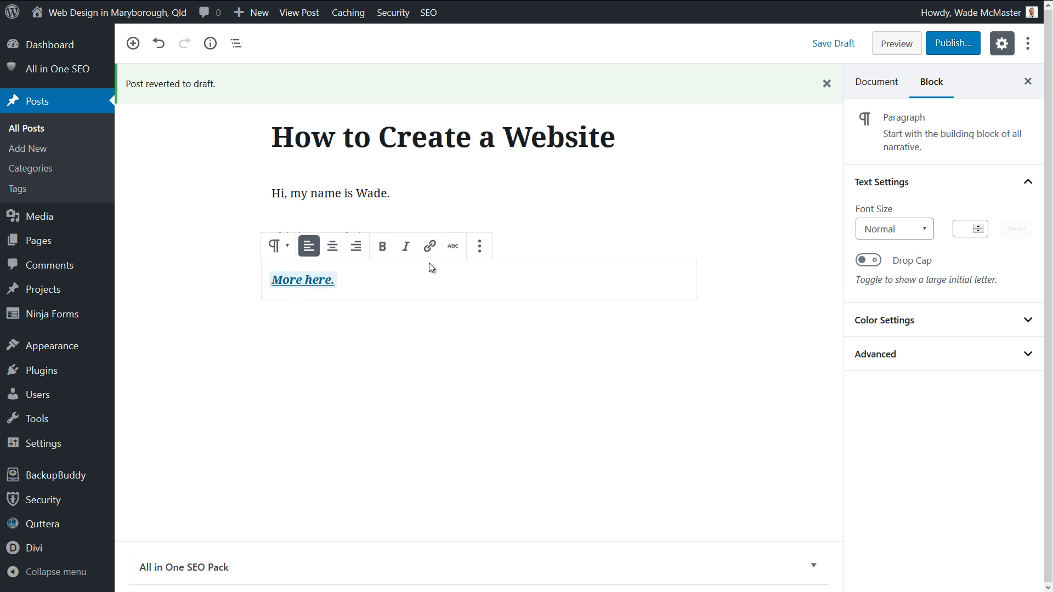
pyautogui.hotkey('shift', 'Home')
pyautogui.click(452, 248)
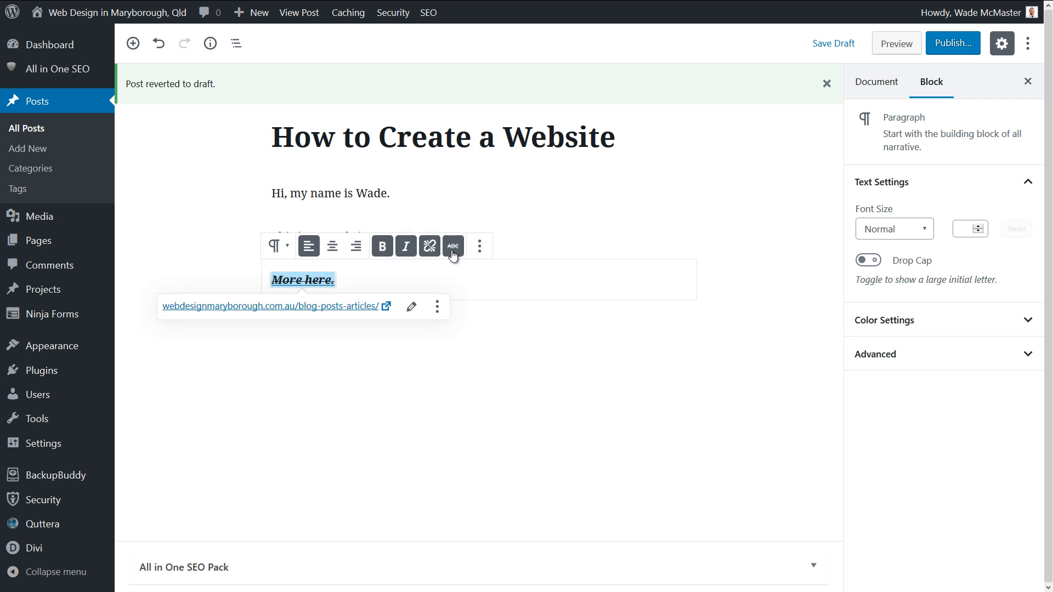
pyautogui.click(452, 252)
pyautogui.click(479, 310)
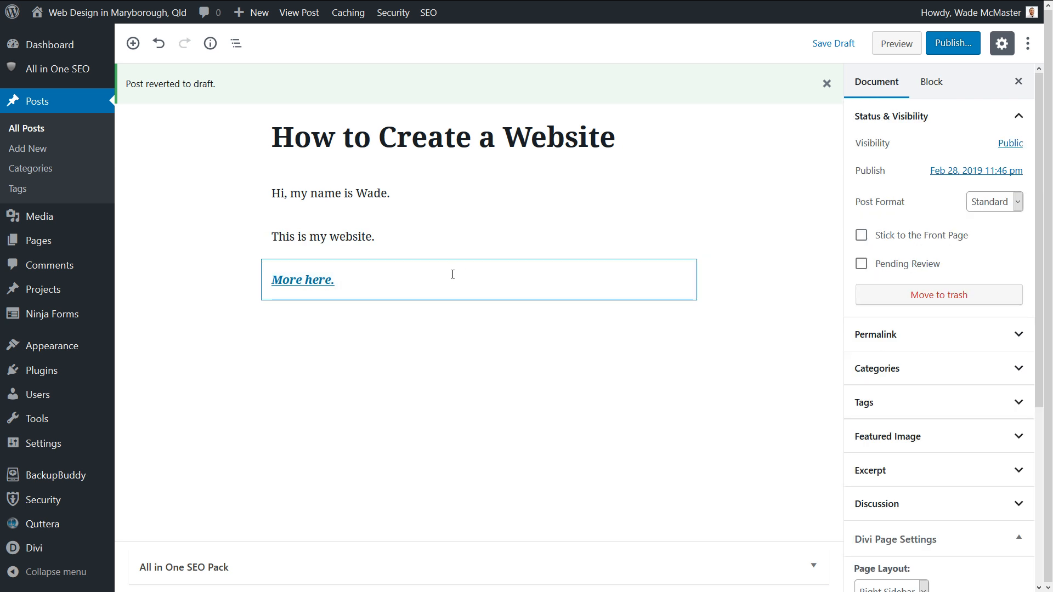
# View the "More here." paragraph block as HTML and return it to visual editing.
pyautogui.click(420, 280)
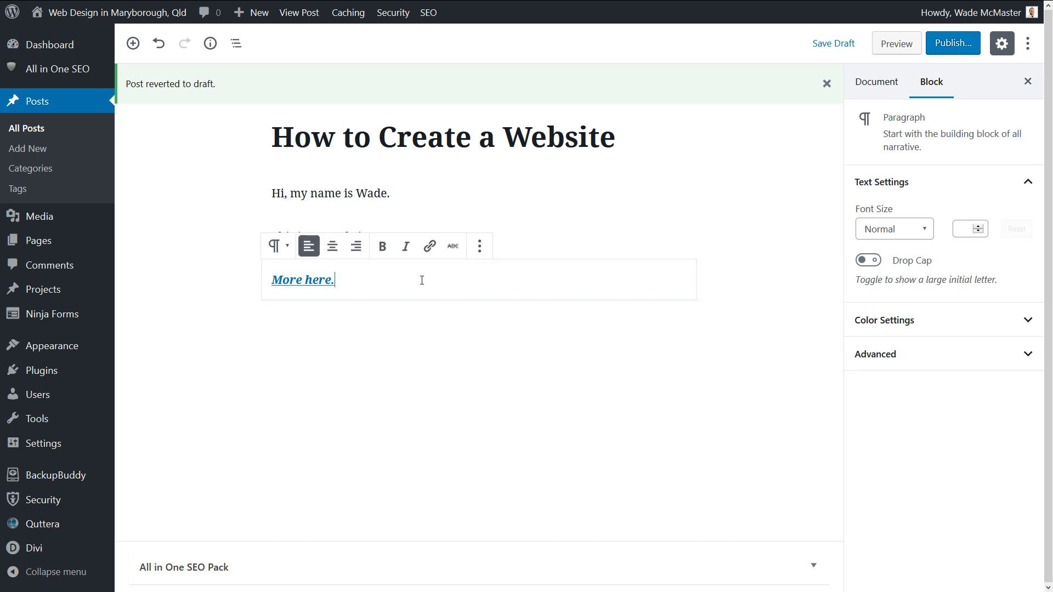
pyautogui.click(479, 246)
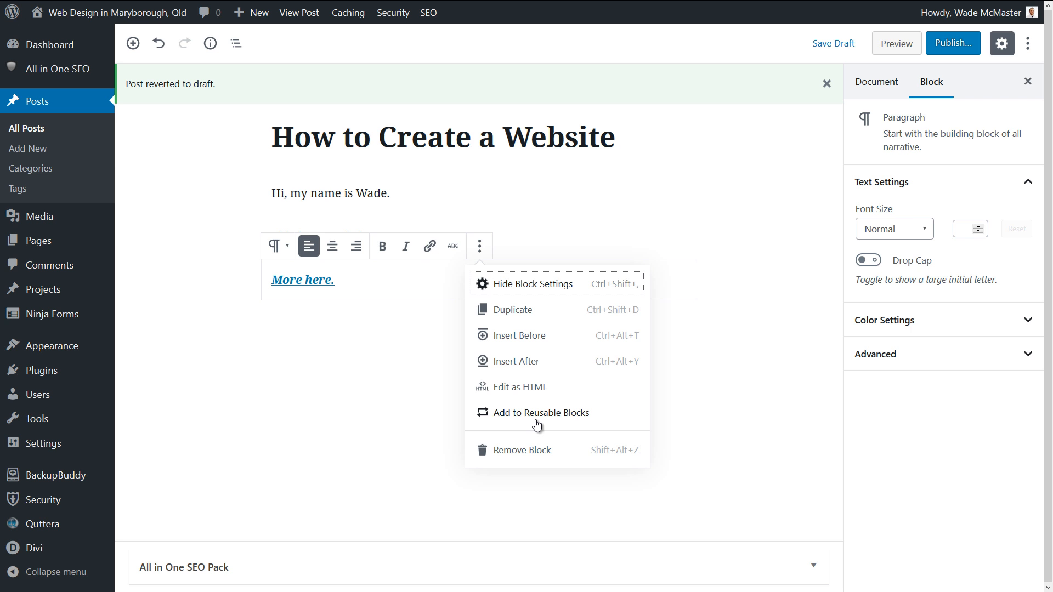
pyautogui.click(528, 388)
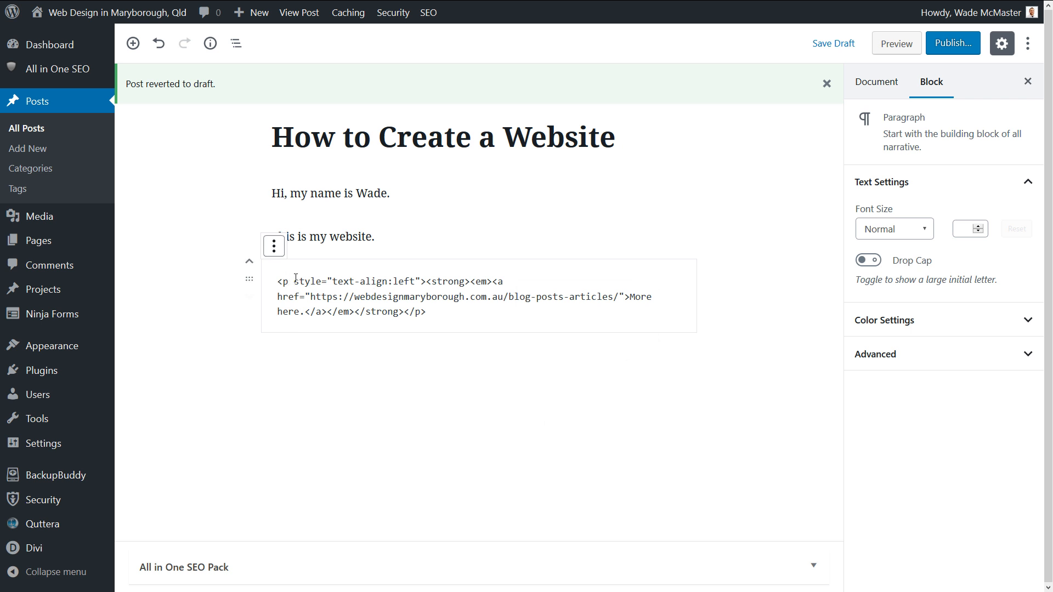
pyautogui.click(274, 248)
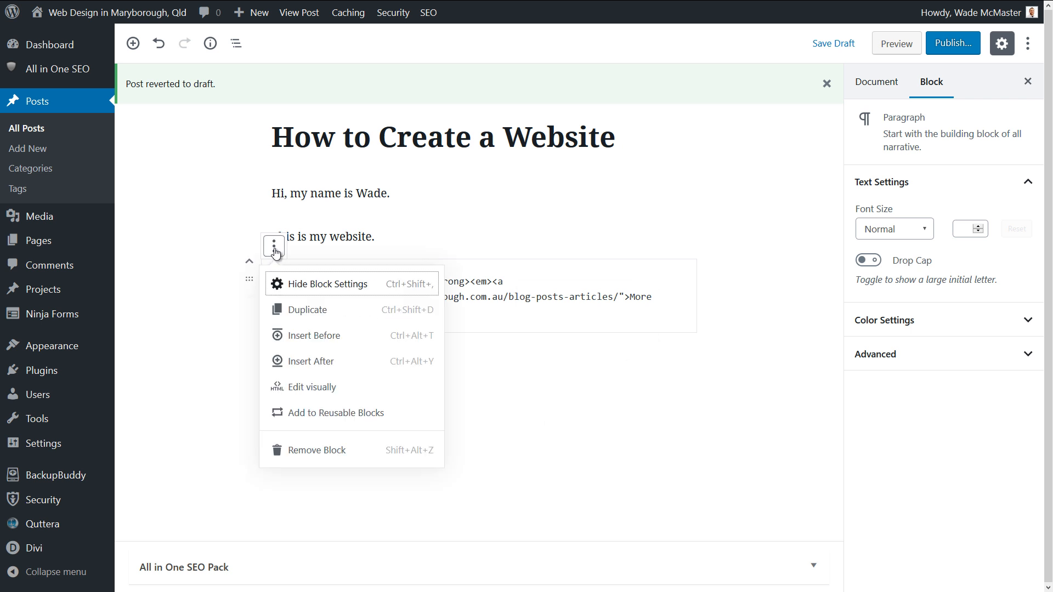
pyautogui.click(322, 391)
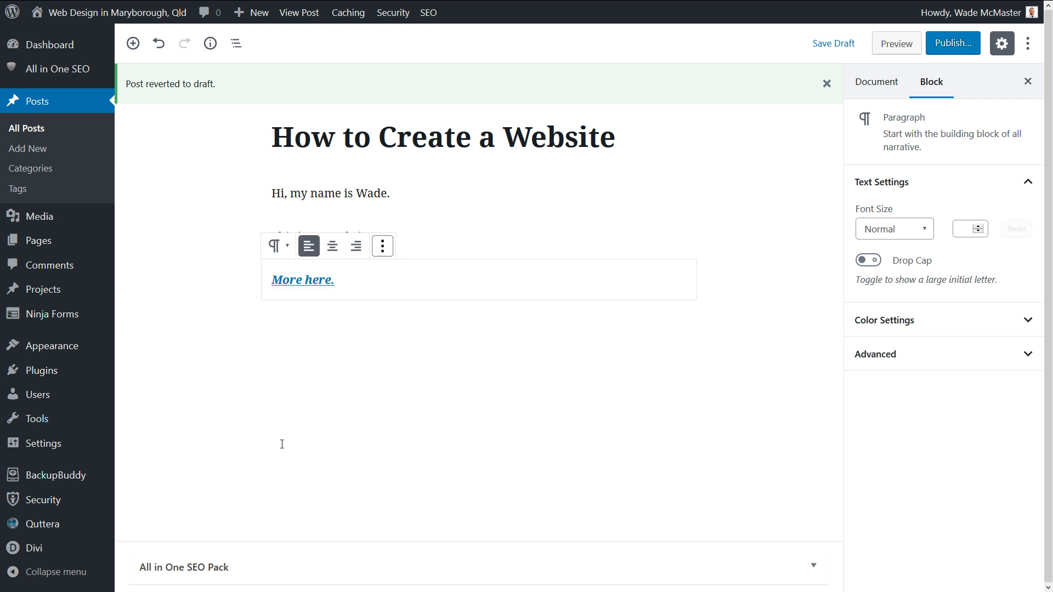
pyautogui.click(383, 248)
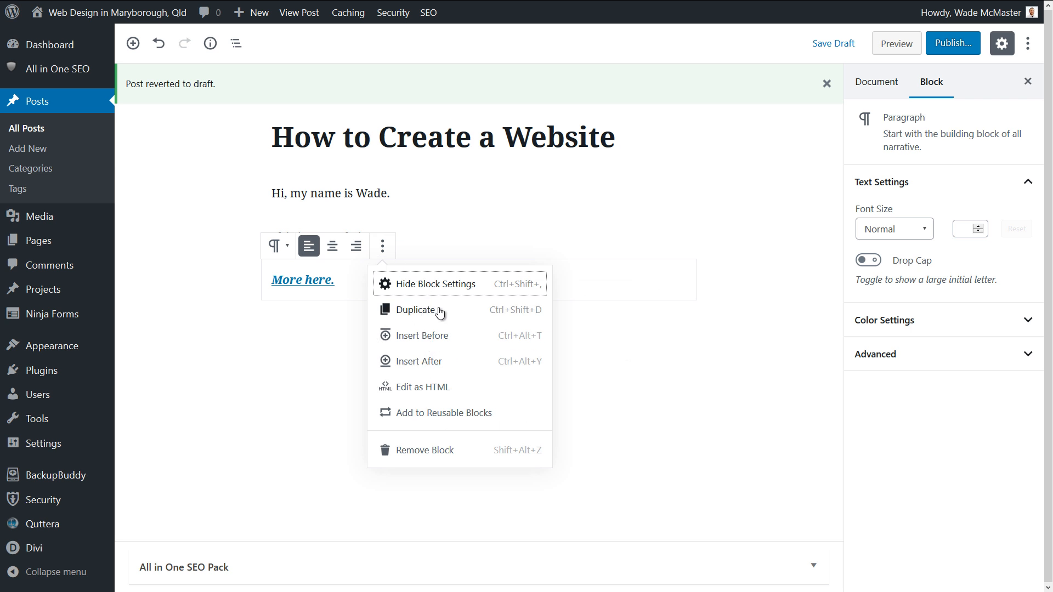
pyautogui.click(645, 274)
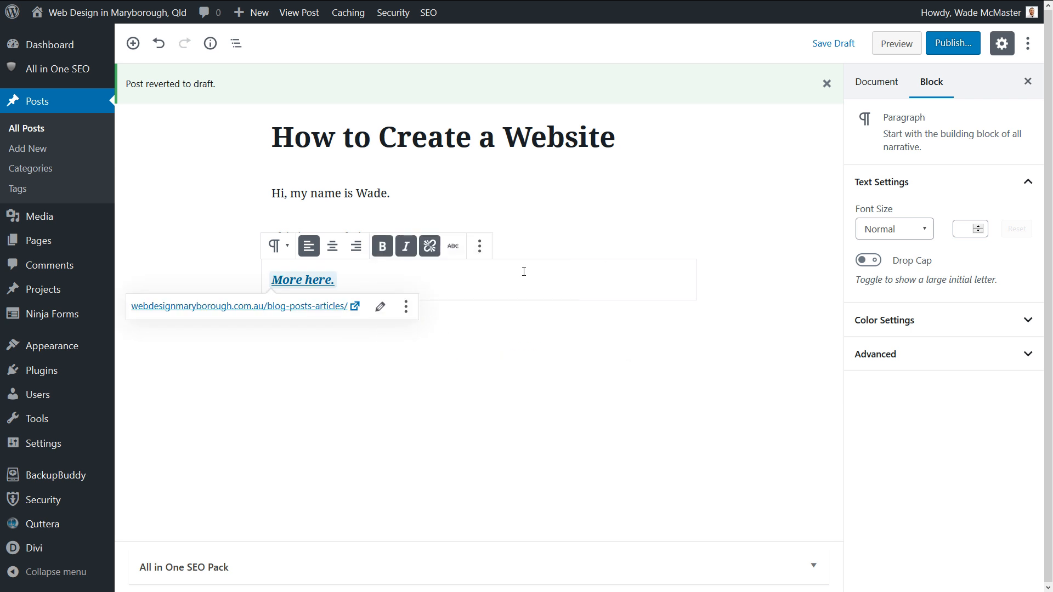
pyautogui.click(422, 282)
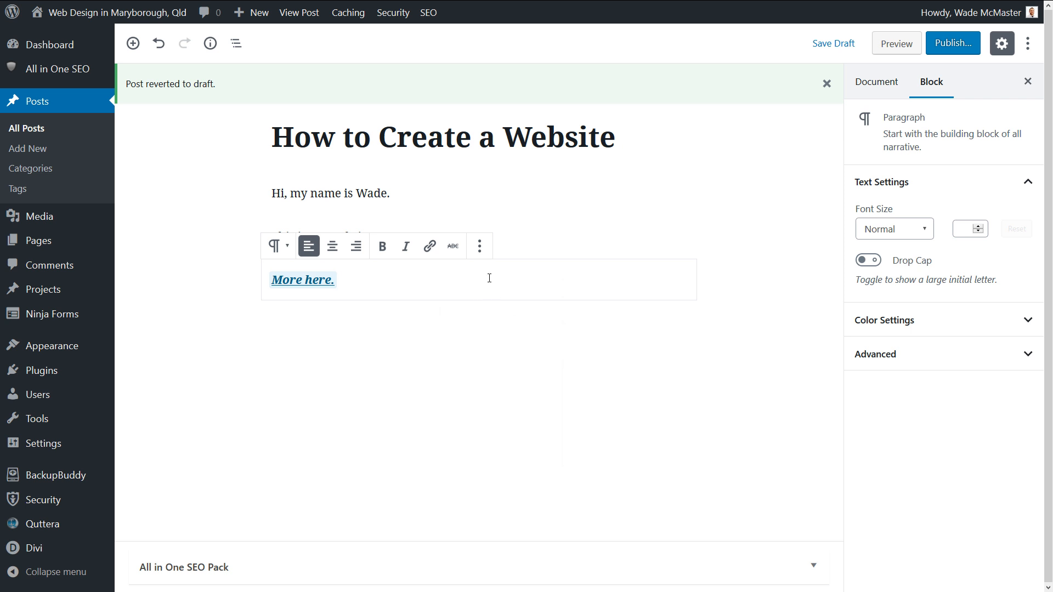
pyautogui.click(877, 84)
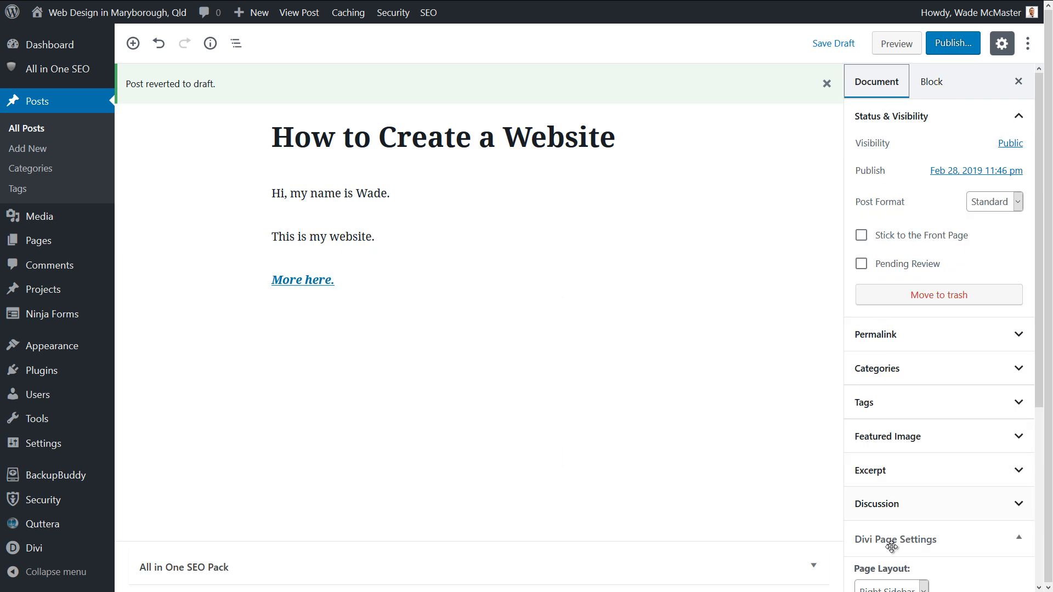
# Give the "More here." paragraph block a yellow-orange background colour and a dark grey text colour.
pyautogui.click(385, 288)
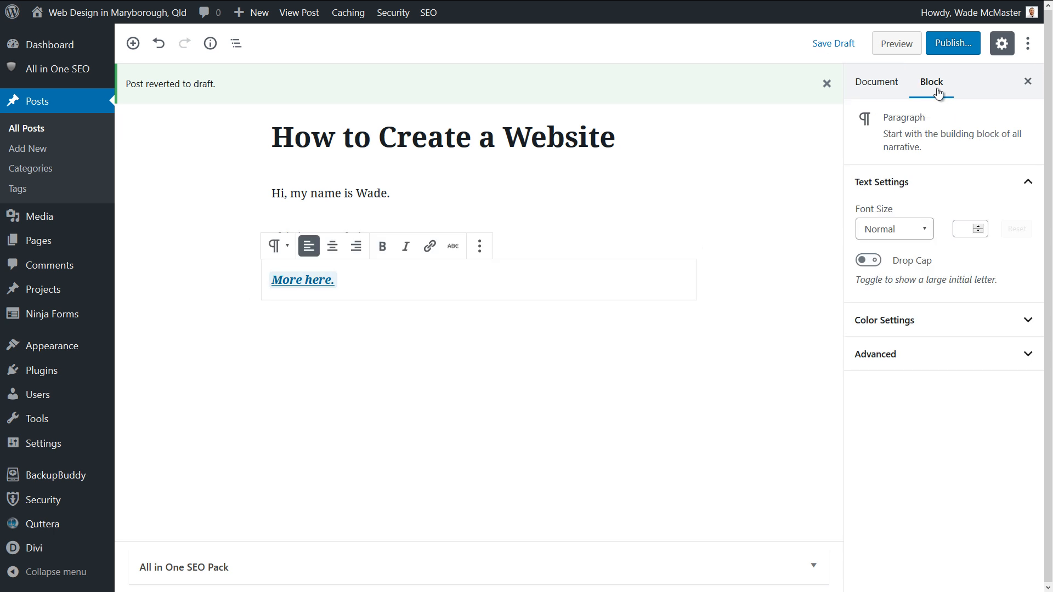
pyautogui.click(1027, 328)
pyautogui.scroll(-1, 1011, 397)
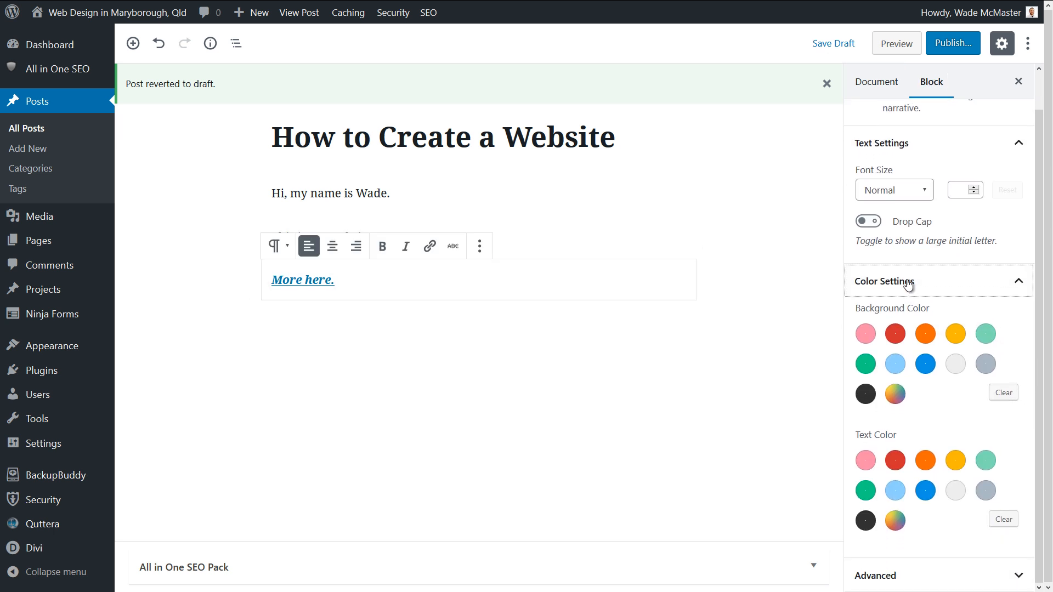
pyautogui.click(957, 338)
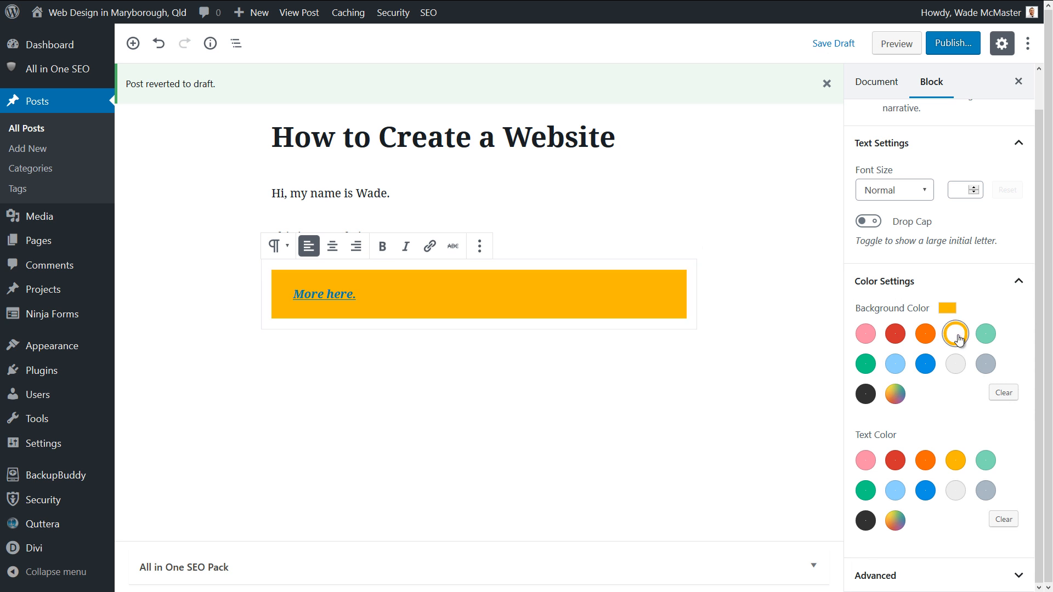
pyautogui.click(873, 518)
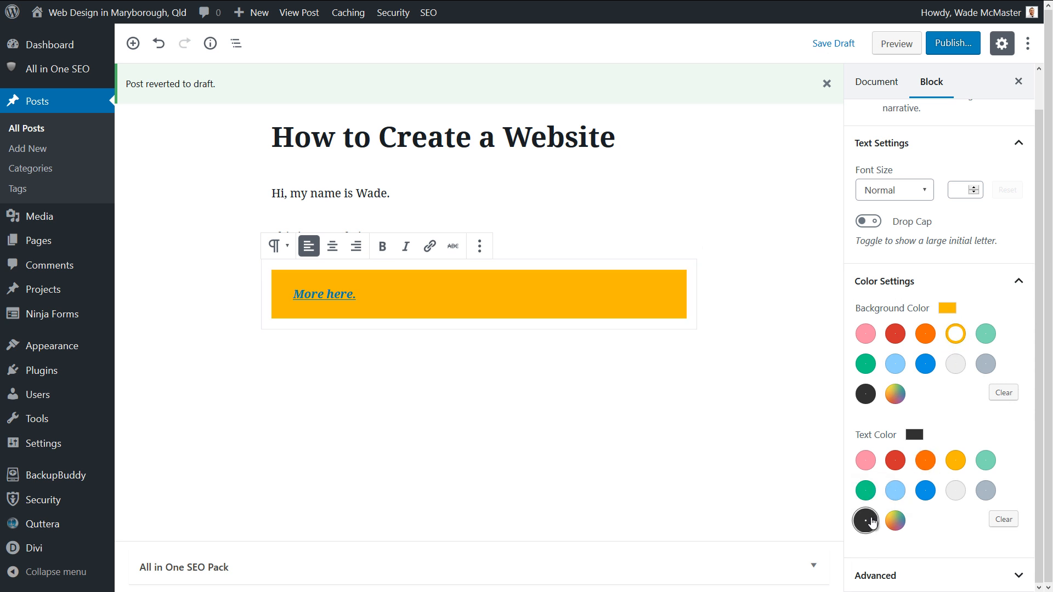
# Examine the advanced settings of the "More here." paragraph block.
pyautogui.click(1018, 575)
pyautogui.scroll(-2, 1029, 459)
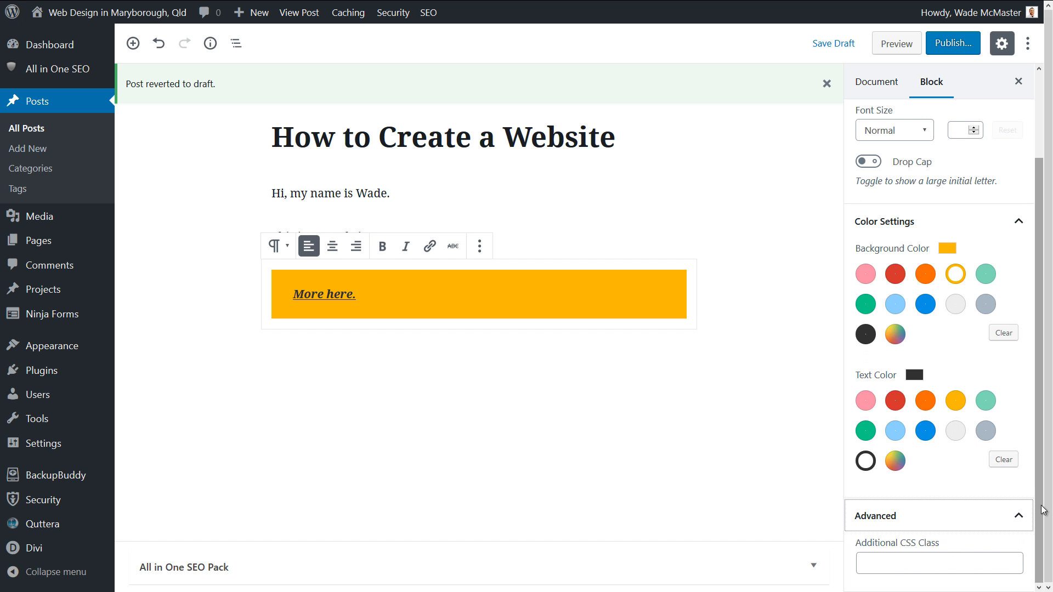
pyautogui.scroll(3, 912, 455)
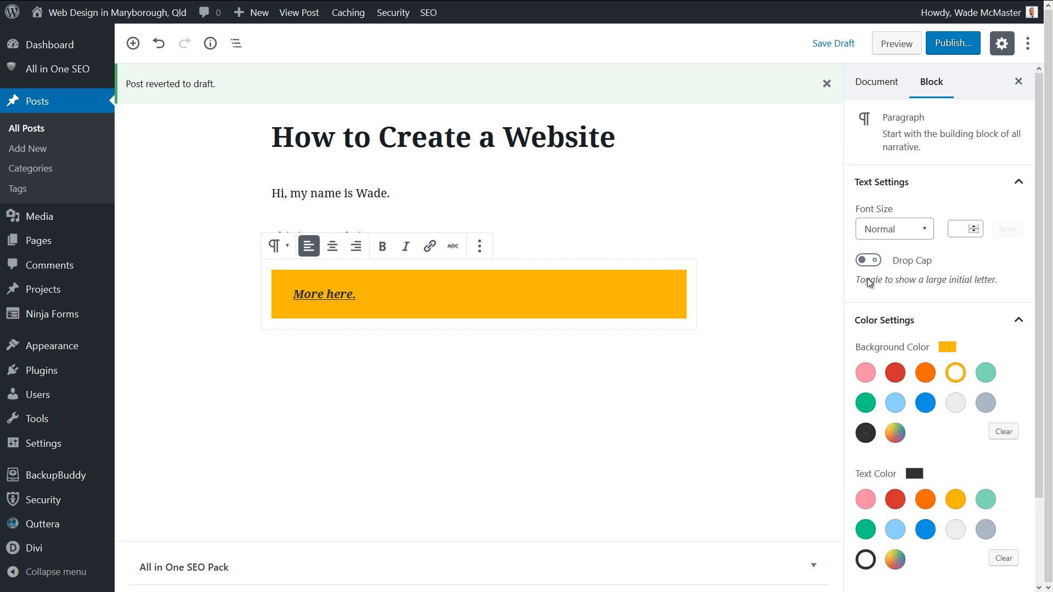
# Try the Large font size on the "More here." paragraph, settle on Medium, and toggle its drop cap on and off.
pyautogui.click(894, 229)
pyautogui.click(886, 377)
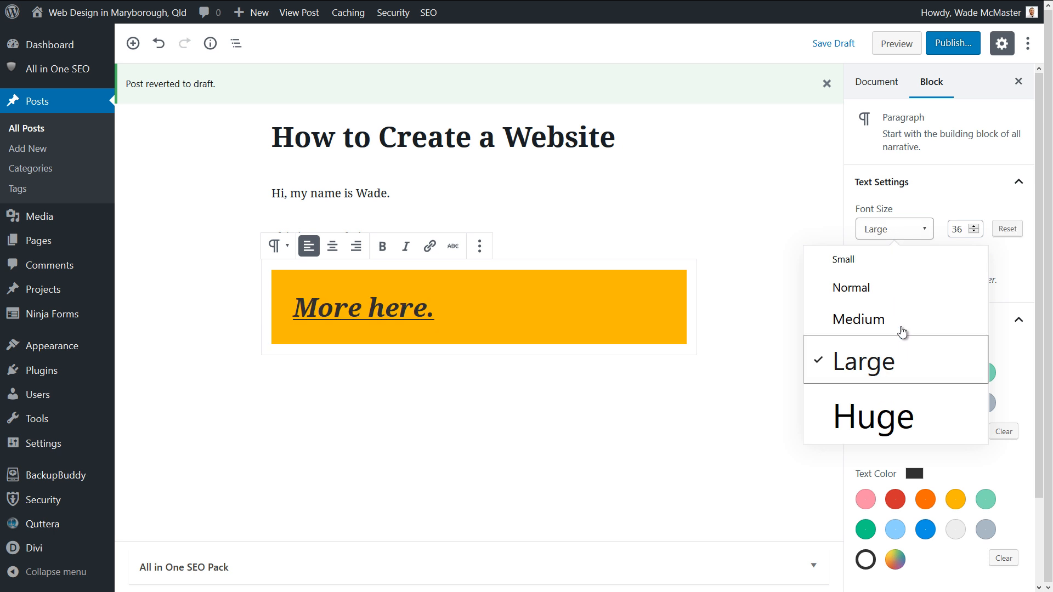
pyautogui.click(898, 230)
pyautogui.click(894, 229)
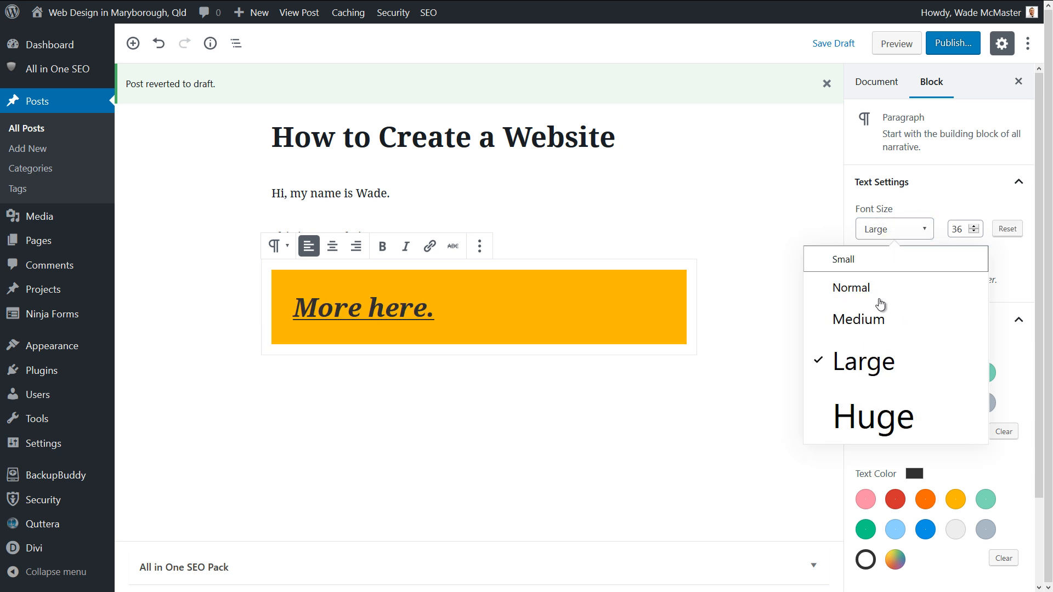
pyautogui.click(877, 321)
pyautogui.click(933, 208)
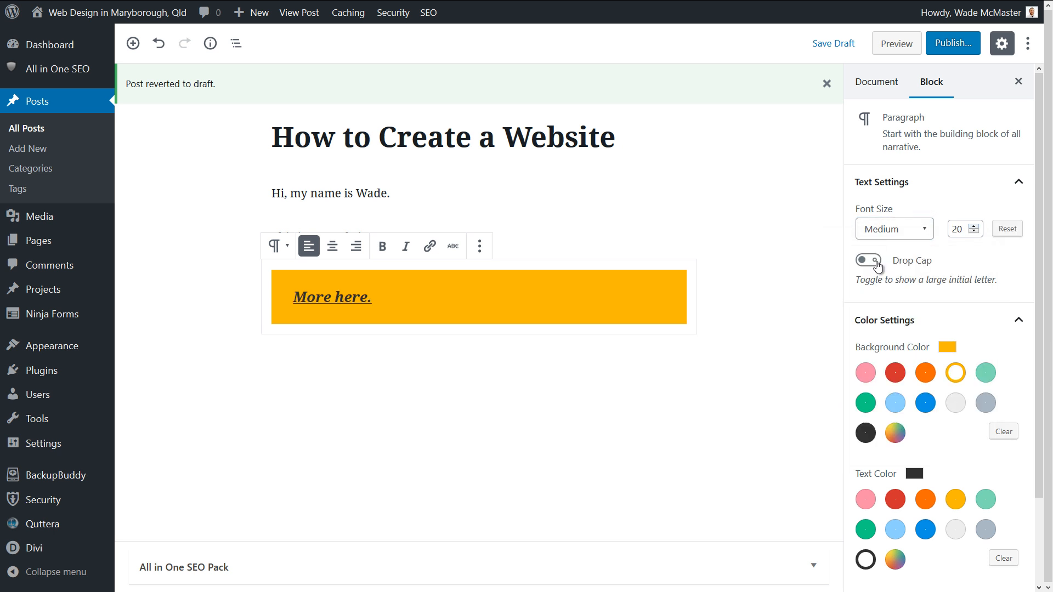
pyautogui.click(877, 260)
pyautogui.click(876, 261)
# Insert an image block above "This is my website." using business_01.jpg from the media library.
pyautogui.click(689, 311)
pyautogui.click(637, 236)
pyautogui.click(601, 195)
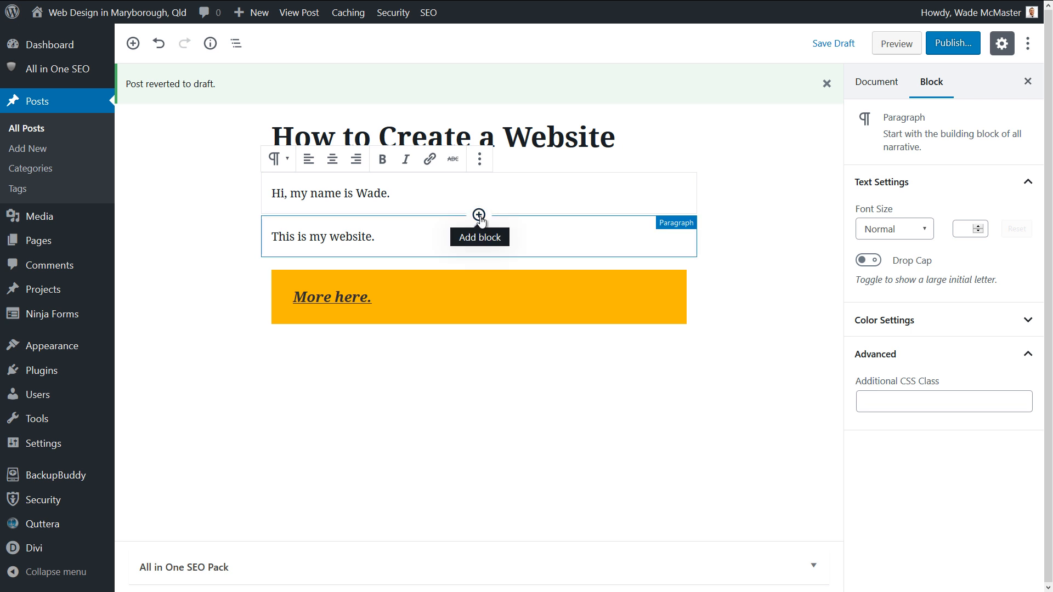
pyautogui.click(479, 216)
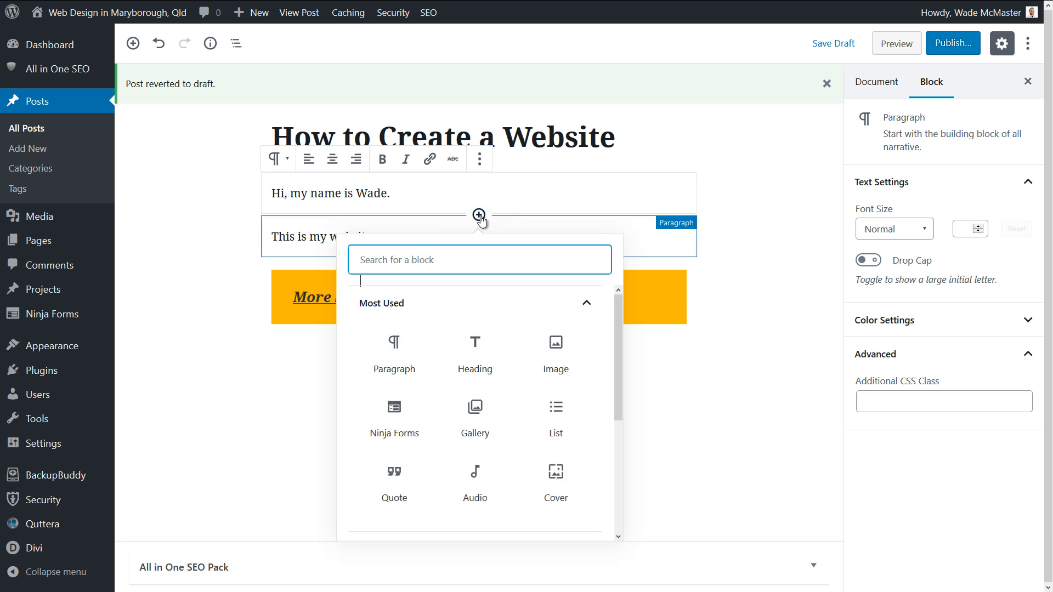
pyautogui.click(556, 350)
pyautogui.click(525, 317)
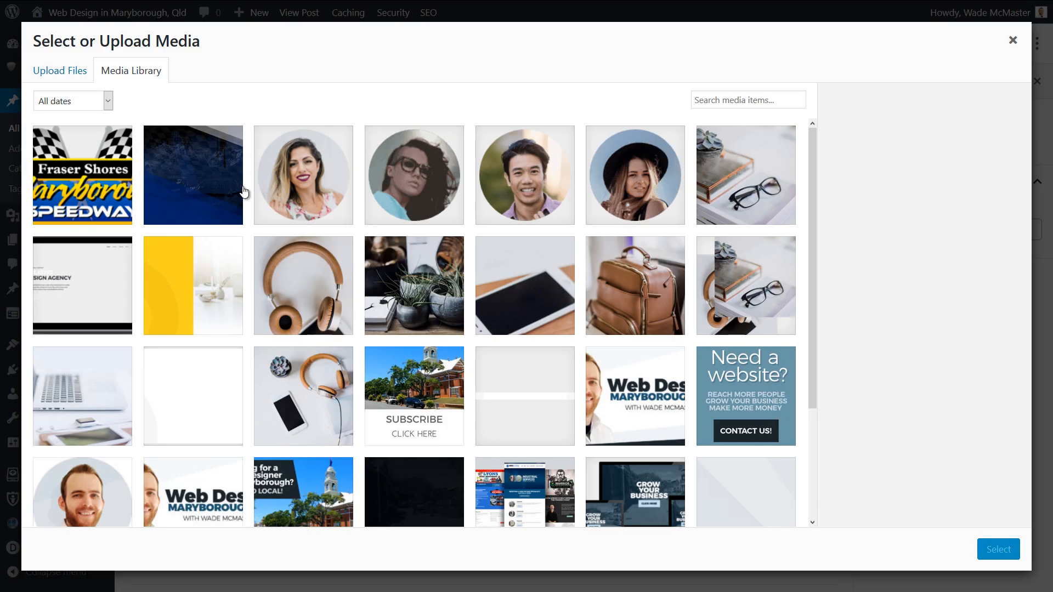
pyautogui.click(332, 384)
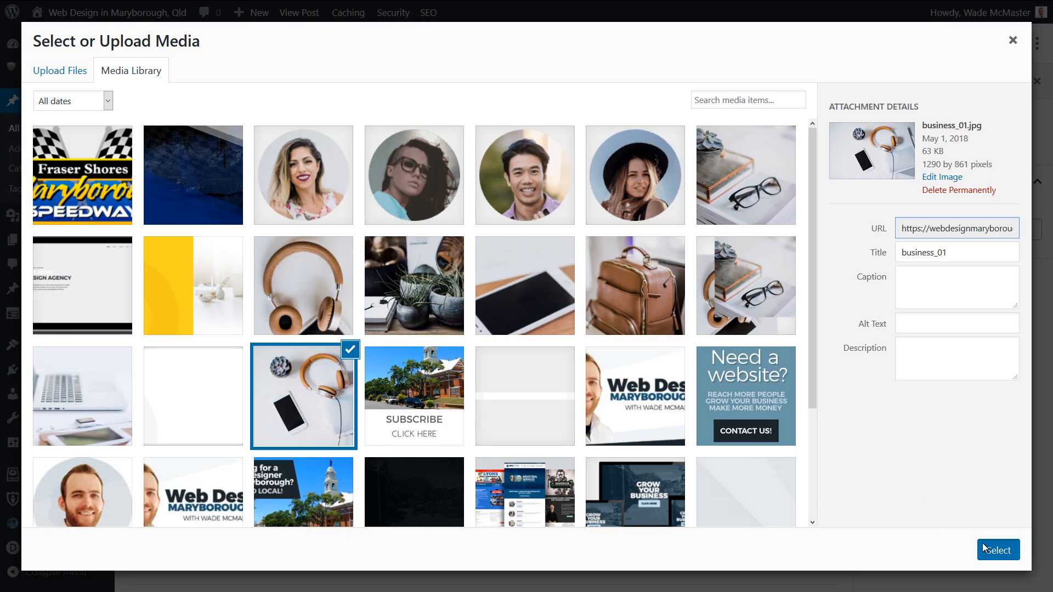
pyautogui.click(987, 548)
pyautogui.click(744, 354)
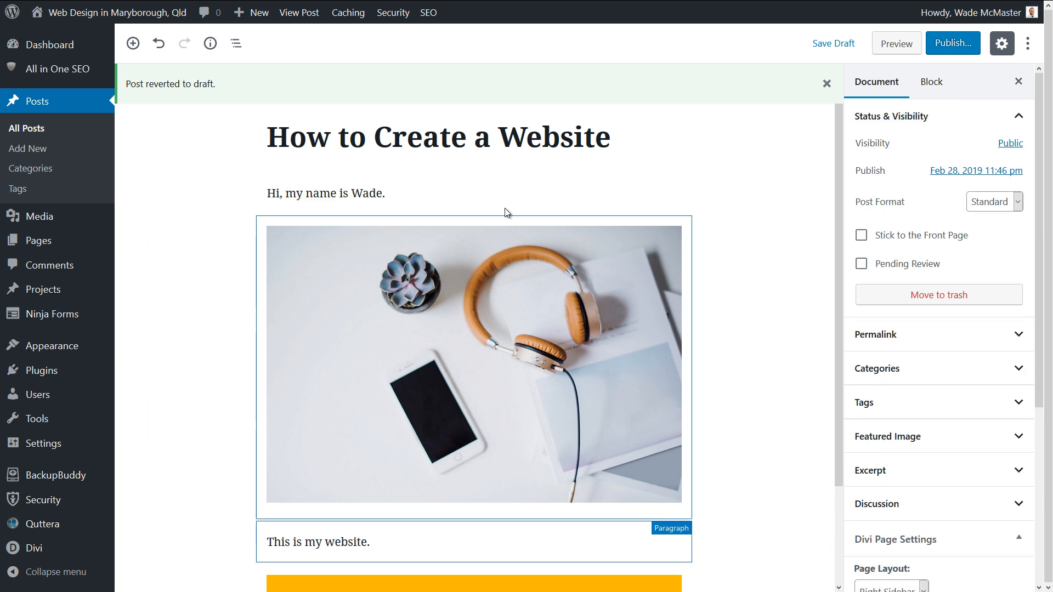
# Align the inserted image left and shrink it to about 228 × 151 px.
pyautogui.click(517, 280)
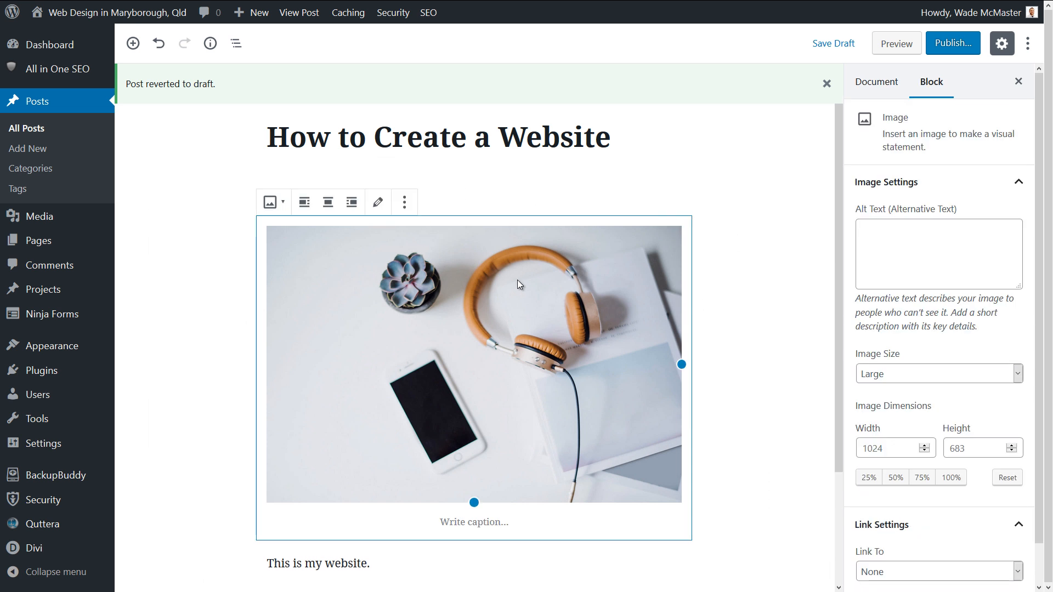
pyautogui.click(304, 203)
pyautogui.moveTo(639, 350); pyautogui.dragTo(434, 279)
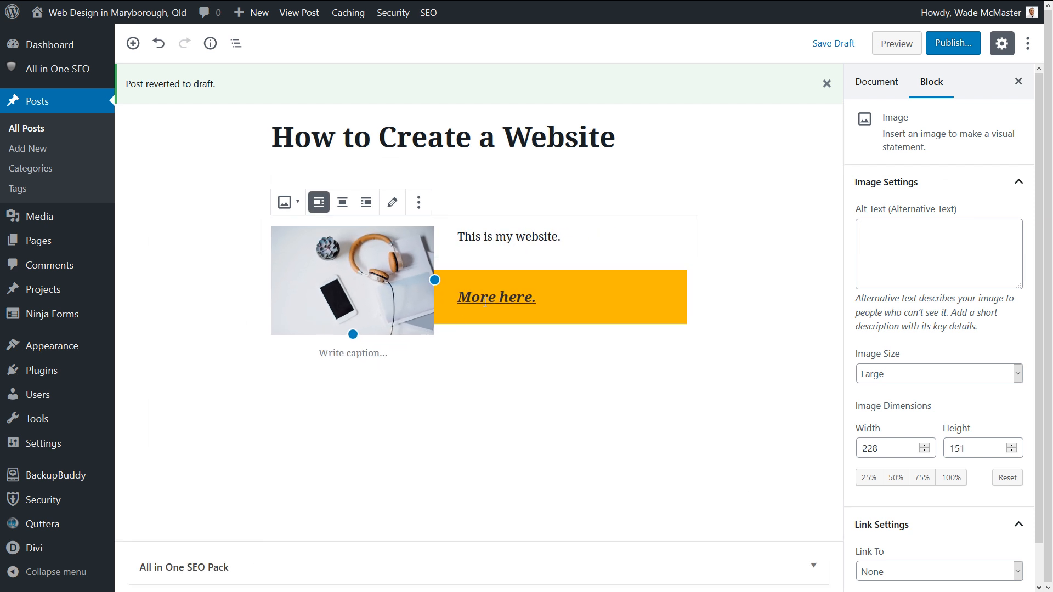
# Try right alignment on the image, centre it instead, and enlarge it to about 533 × 353 px.
pyautogui.click(366, 202)
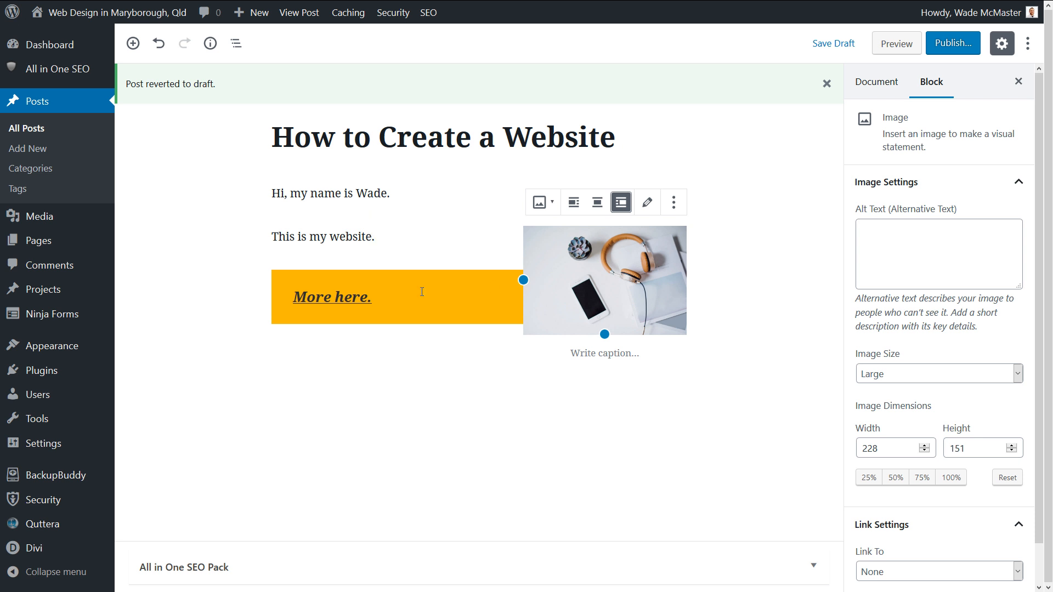
pyautogui.click(598, 203)
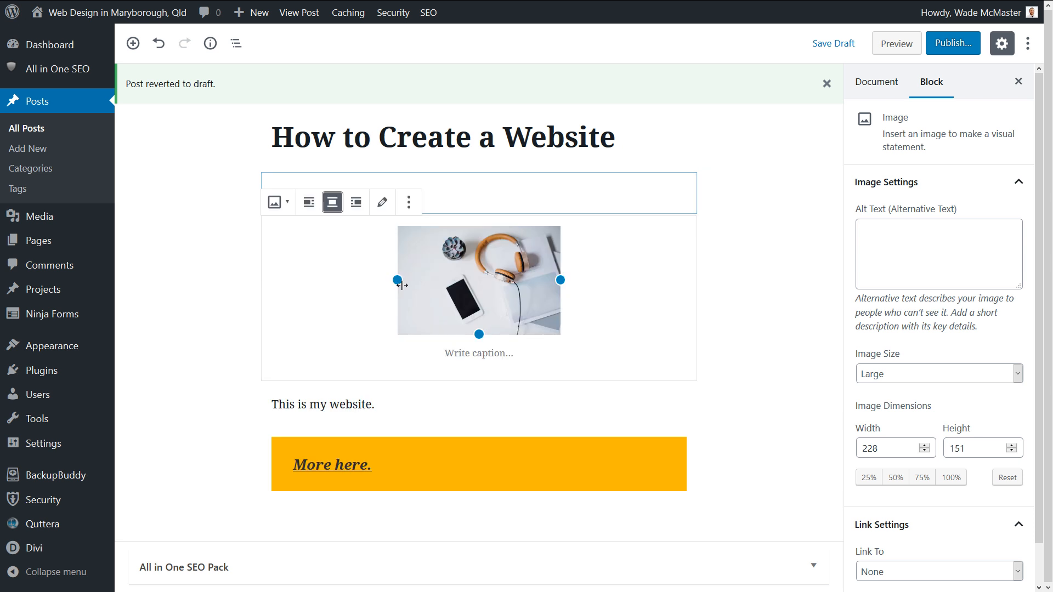
pyautogui.moveTo(596, 285); pyautogui.dragTo(763, 312)
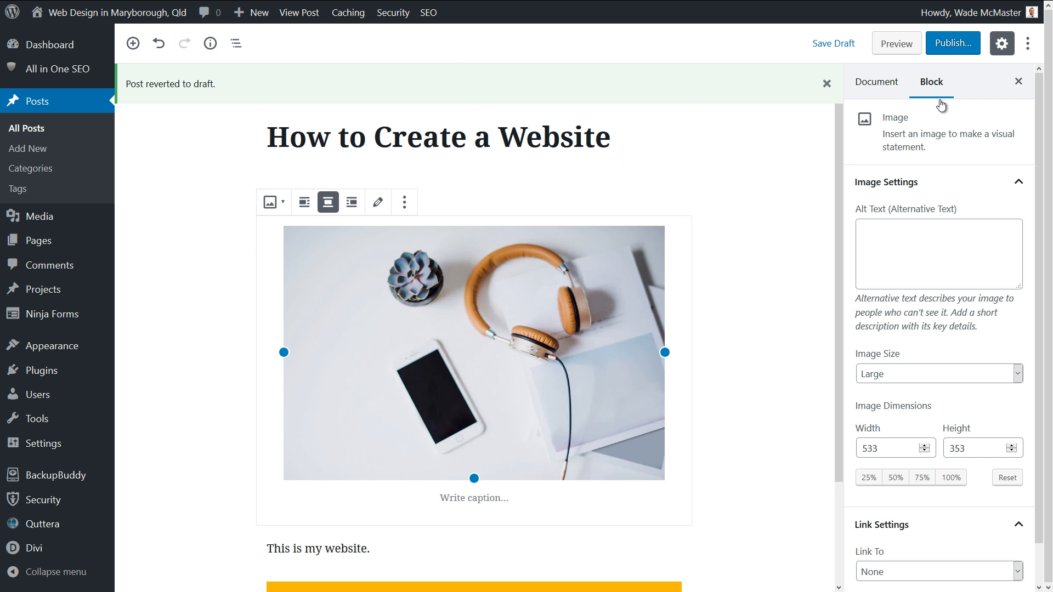
# Enter "Headphones" as the image's alternative text.
pyautogui.click(938, 222)
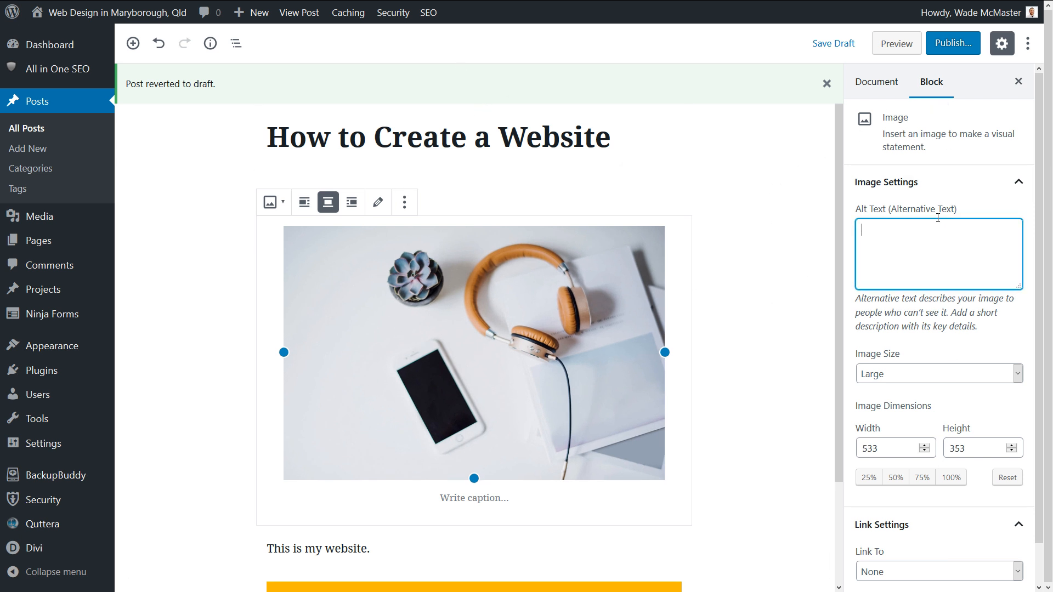
pyautogui.write('Hea')
pyautogui.press('BackSpace')
pyautogui.write('edphones')
pyautogui.moveTo(893, 229); pyautogui.dragTo(947, 230)
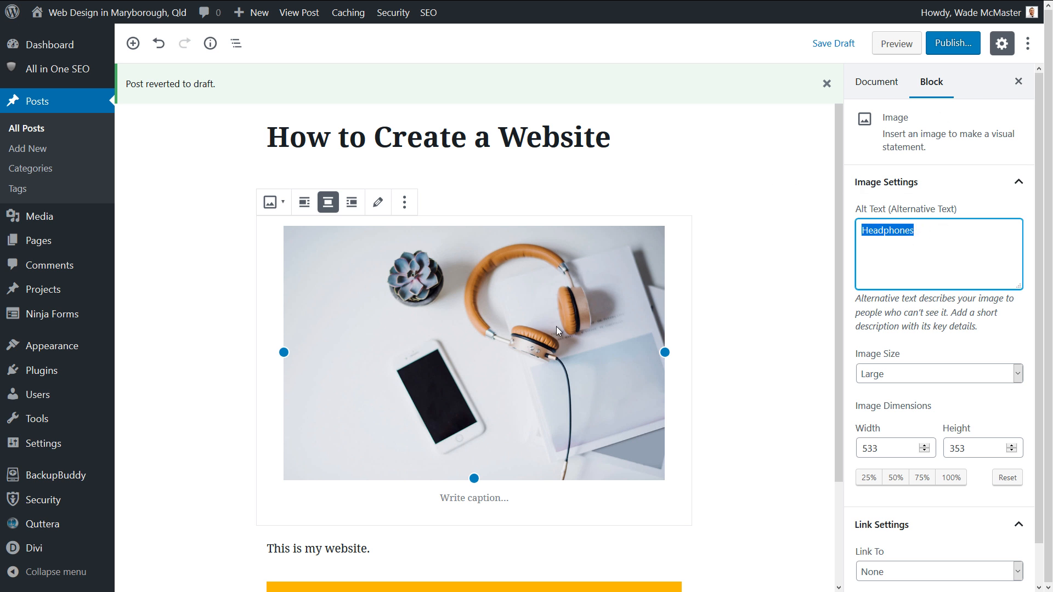
pyautogui.click(910, 226)
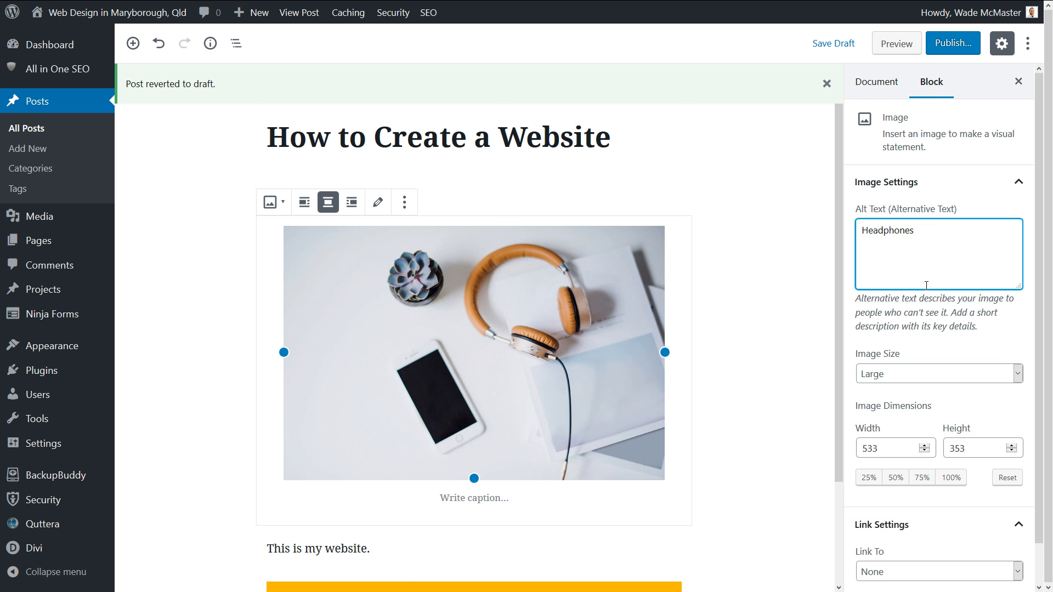
# Check the available image size options and increase the image's width step by step to 541 px.
pyautogui.click(1017, 375)
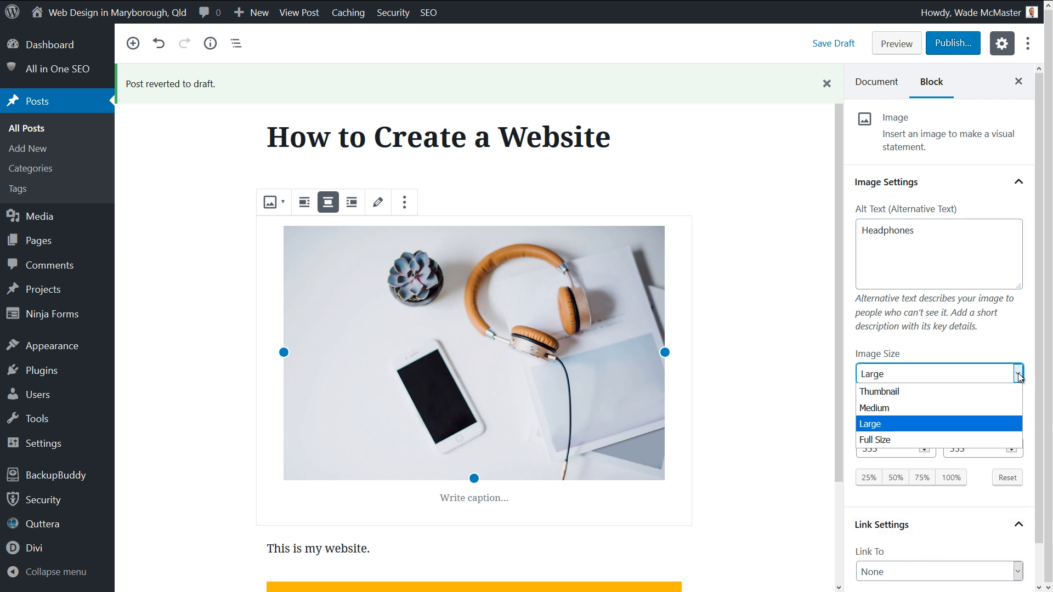
pyautogui.click(984, 341)
pyautogui.scroll(-1, 884, 302)
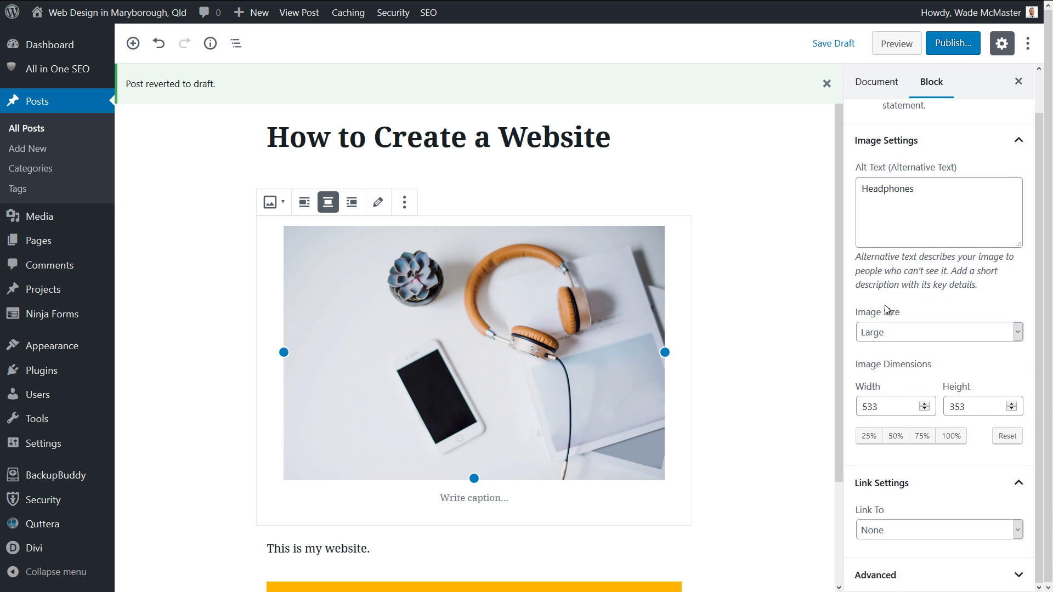
pyautogui.click(925, 404)
pyautogui.click(924, 404)
pyautogui.click(925, 404)
pyautogui.click(924, 404)
pyautogui.click(924, 404)
pyautogui.click(924, 404)
pyautogui.click(924, 404)
pyautogui.click(925, 404)
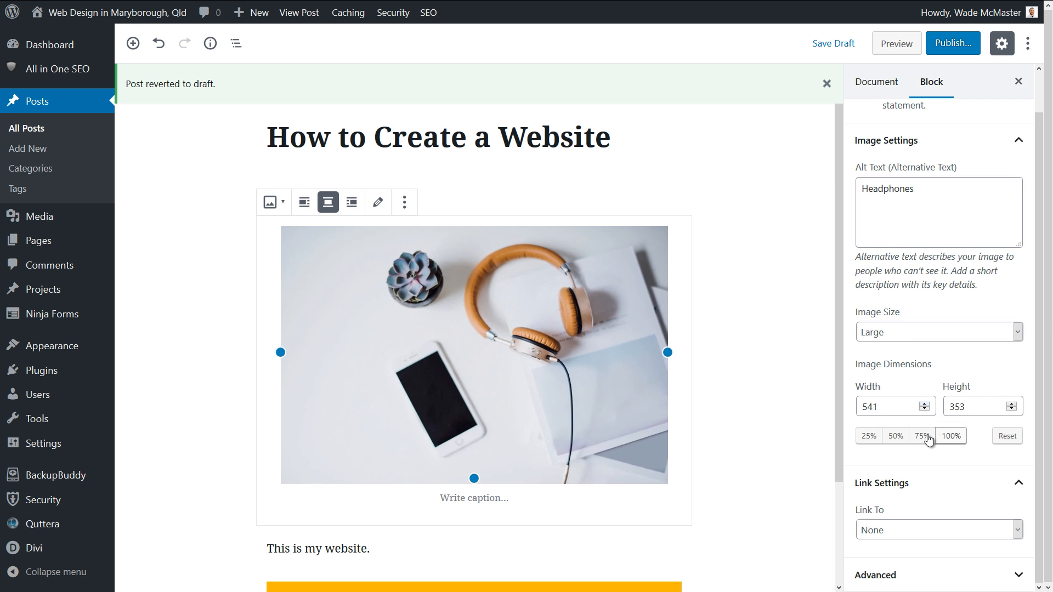
# Try scaling the image to 25% and 75%, and settle on 50%.
pyautogui.click(865, 436)
pyautogui.click(920, 438)
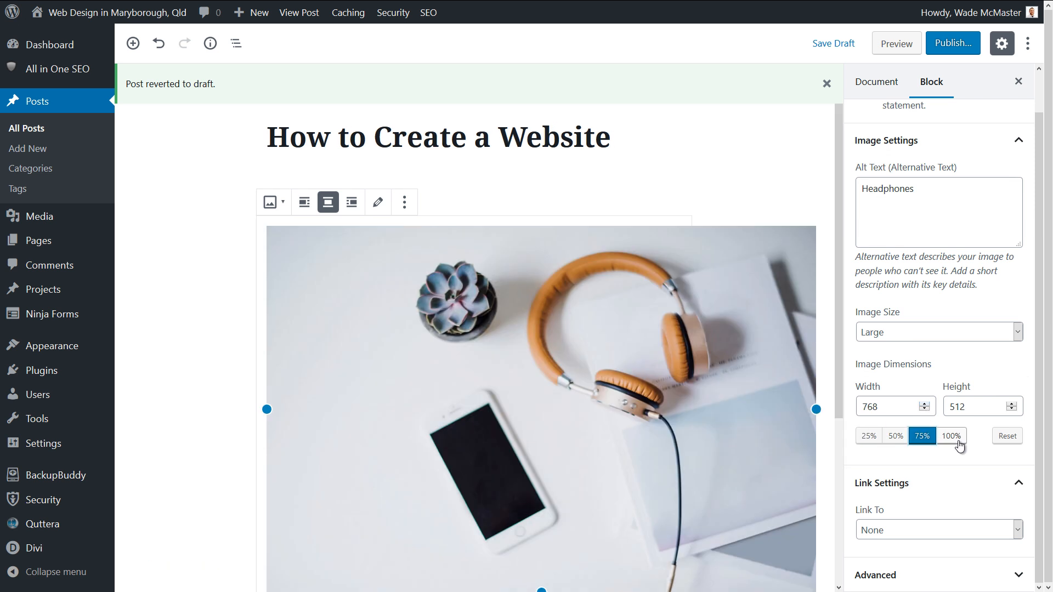
pyautogui.click(896, 437)
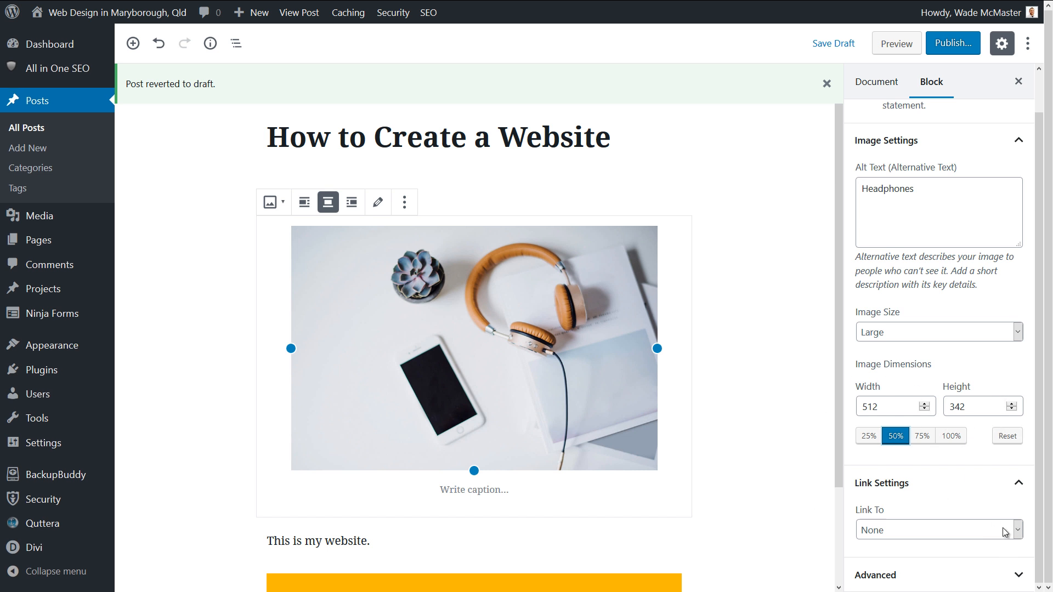
# Set the image to link to a Custom URL, leave the address empty, and toggle opening in a new tab on and off.
pyautogui.click(1016, 530)
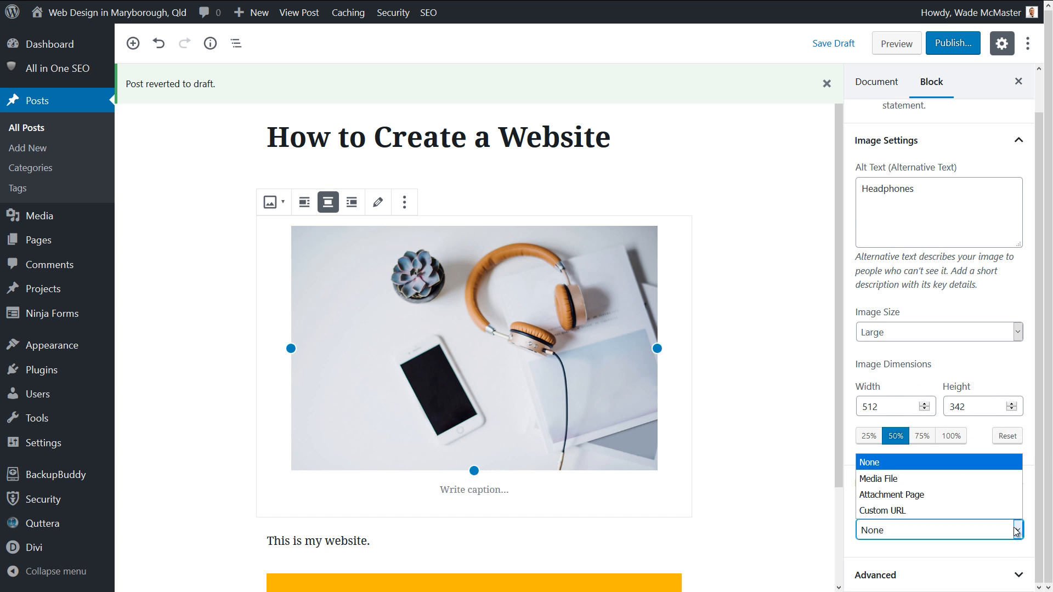
pyautogui.click(939, 510)
pyautogui.scroll(-3, 923, 543)
pyautogui.press('Tab')
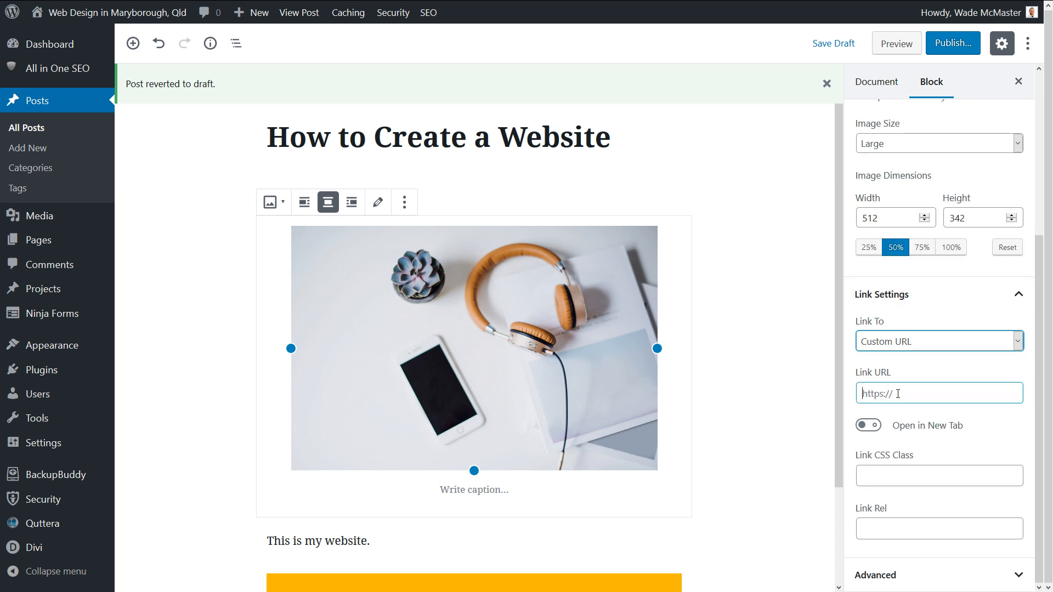
pyautogui.click(866, 427)
pyautogui.click(866, 427)
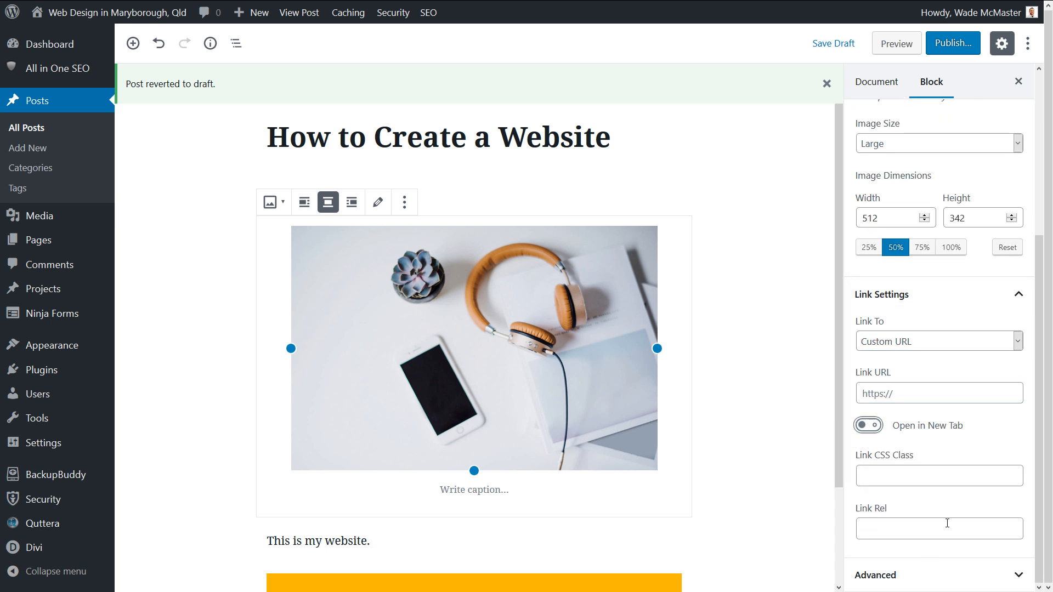
# Examine the image block's link CSS class, link rel and advanced options, and review its full settings.
pyautogui.click(956, 580)
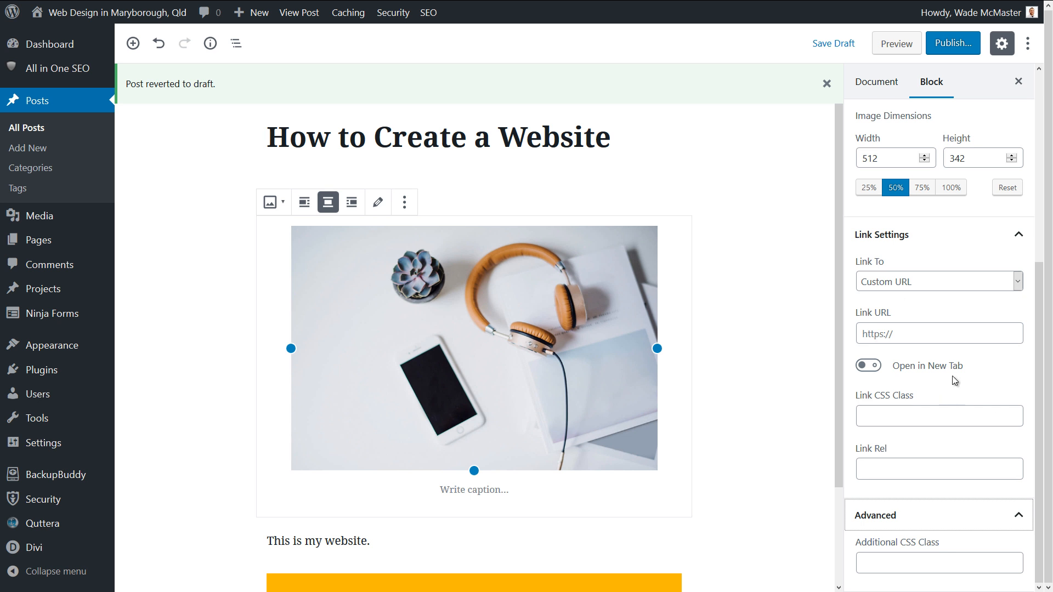
pyautogui.click(940, 410)
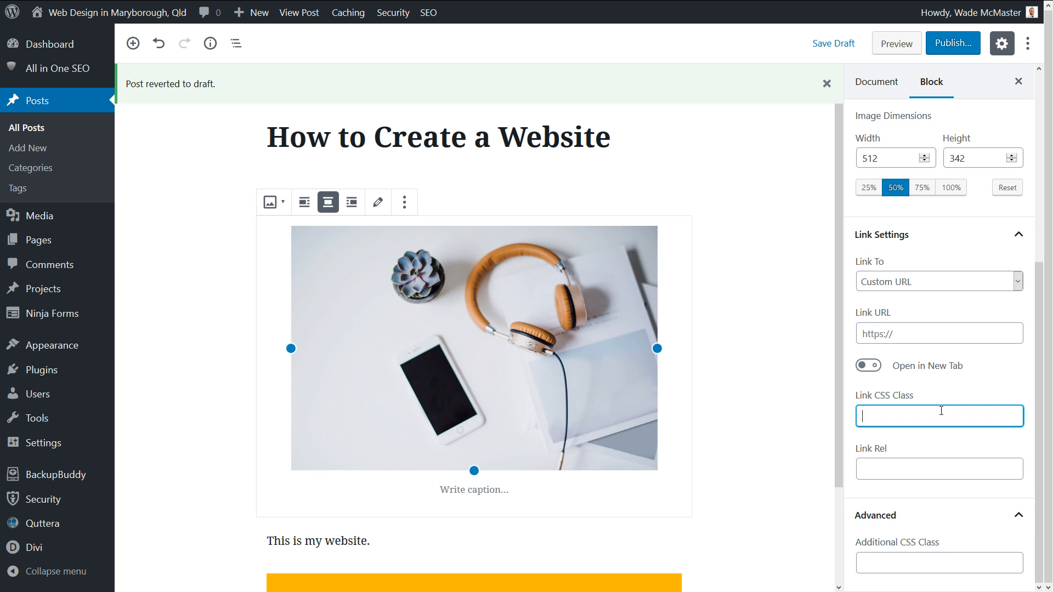
pyautogui.click(919, 467)
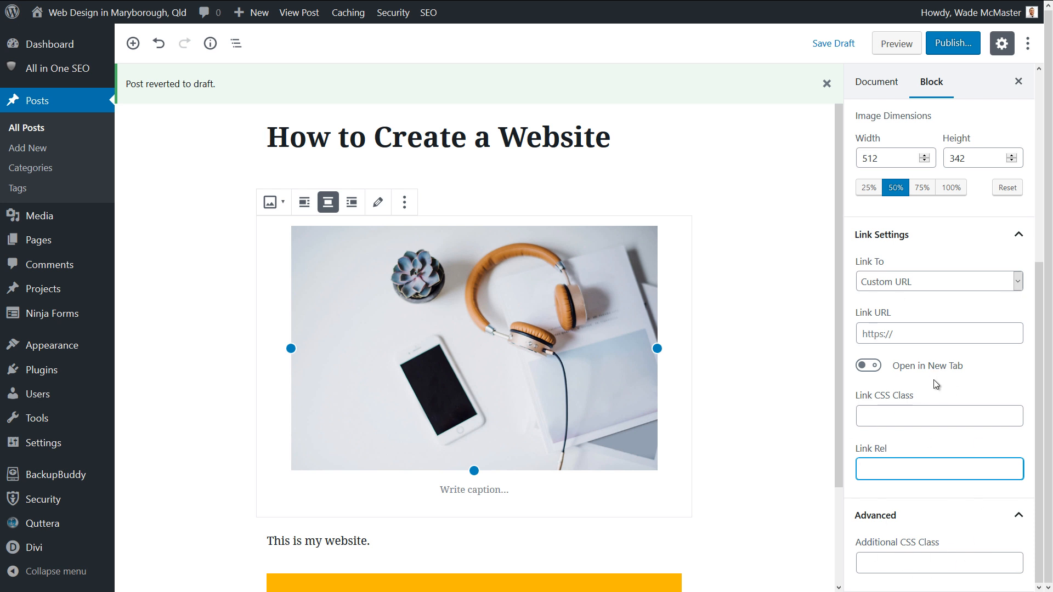
pyautogui.scroll(5, 1040, 472)
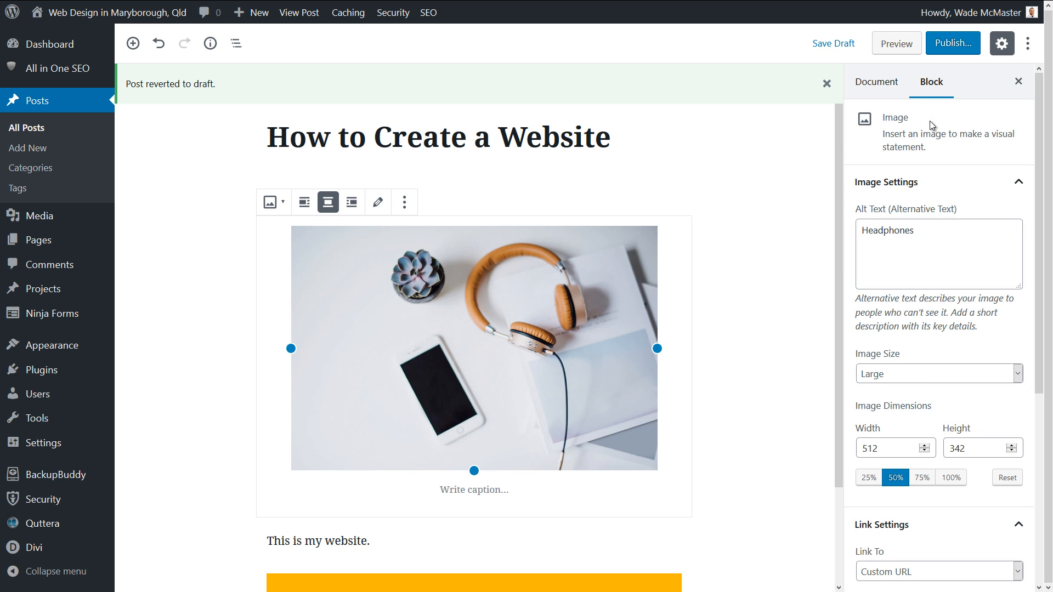
pyautogui.scroll(-5, 920, 316)
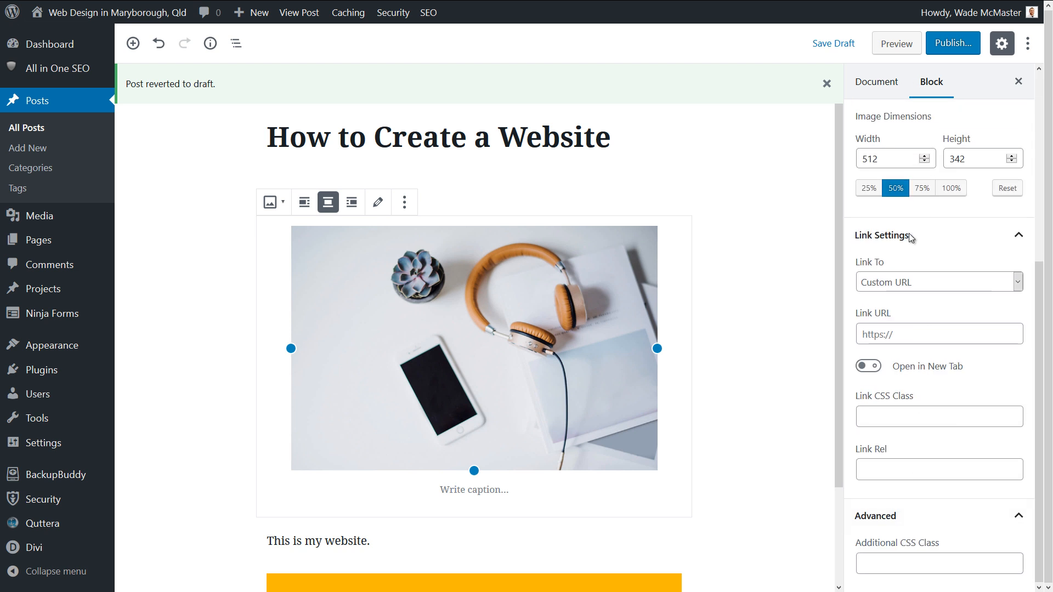
pyautogui.scroll(5, 908, 230)
pyautogui.scroll(-5, 896, 540)
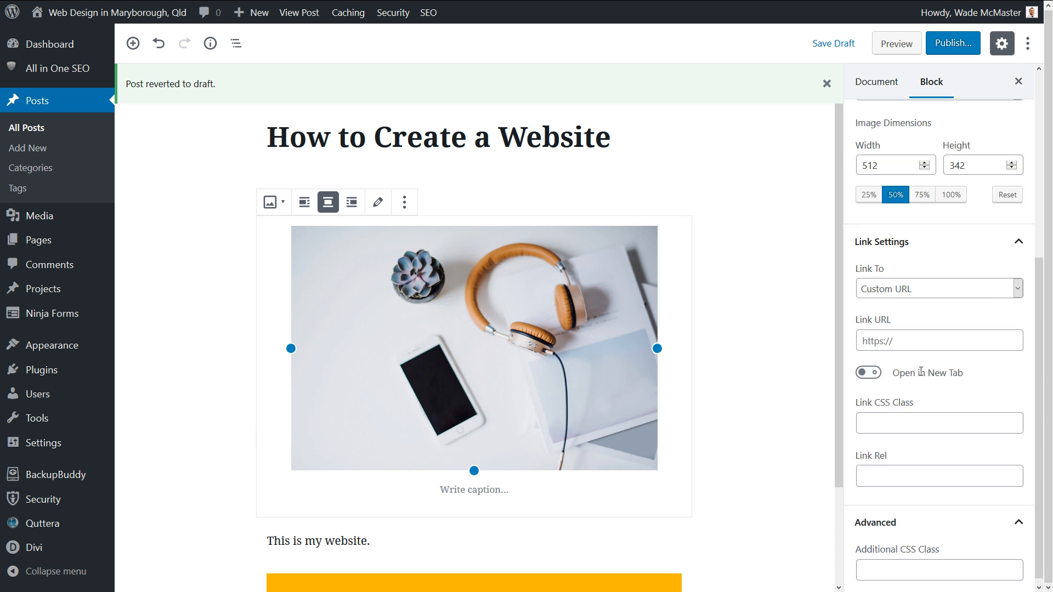
pyautogui.scroll(-2, 695, 277)
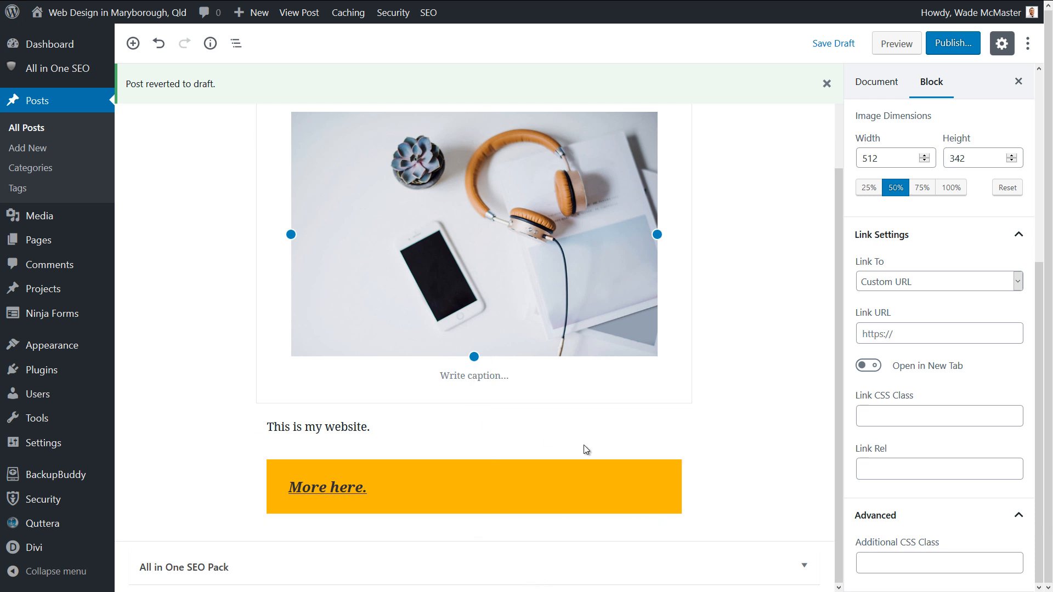
# Select the "More here." paragraph and look over the post's block navigation and content structure.
pyautogui.click(571, 486)
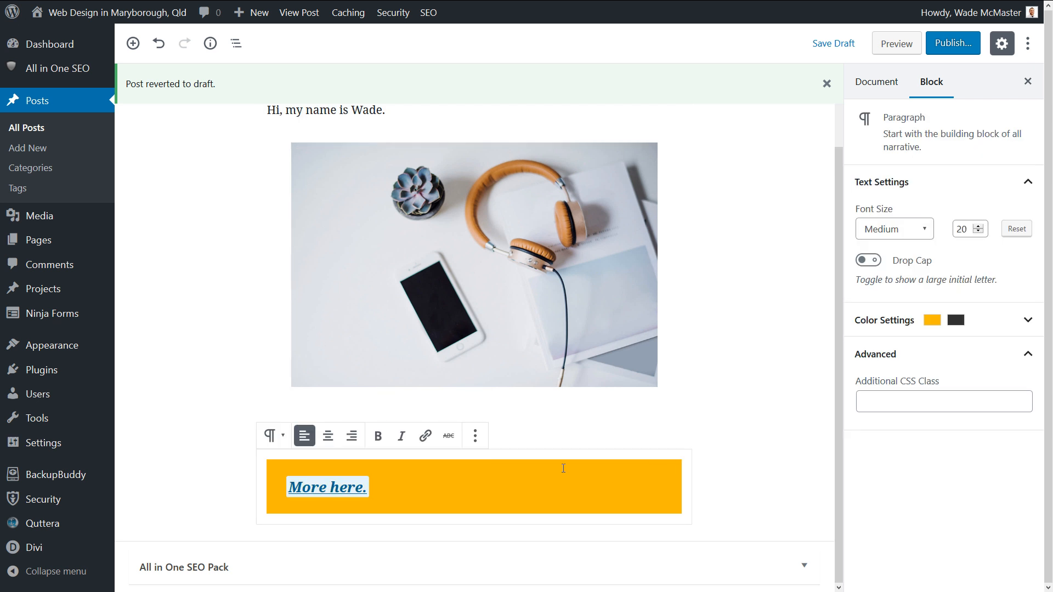
pyautogui.click(236, 49)
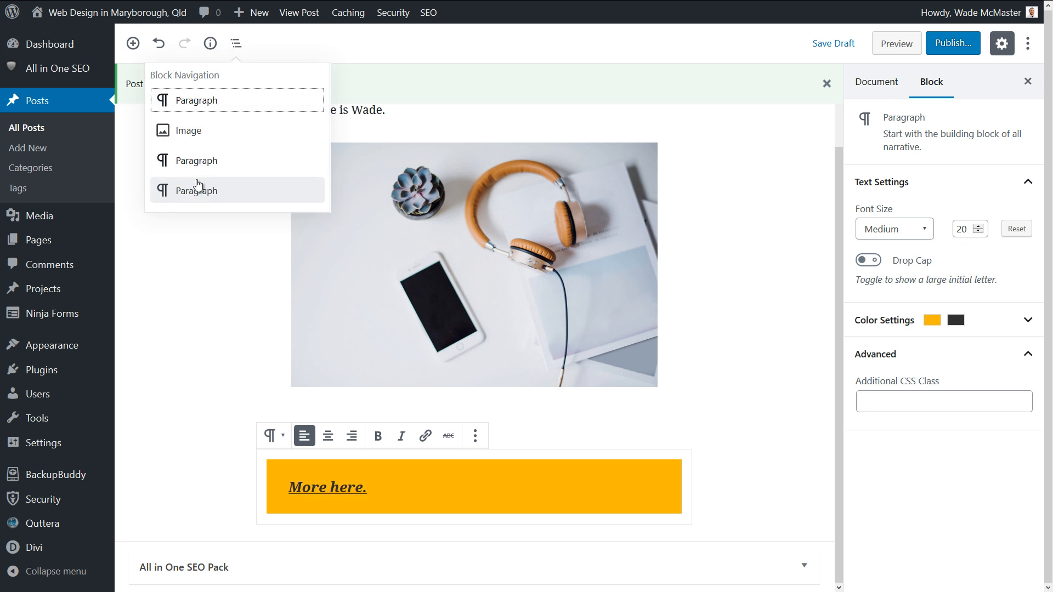
pyautogui.click(211, 45)
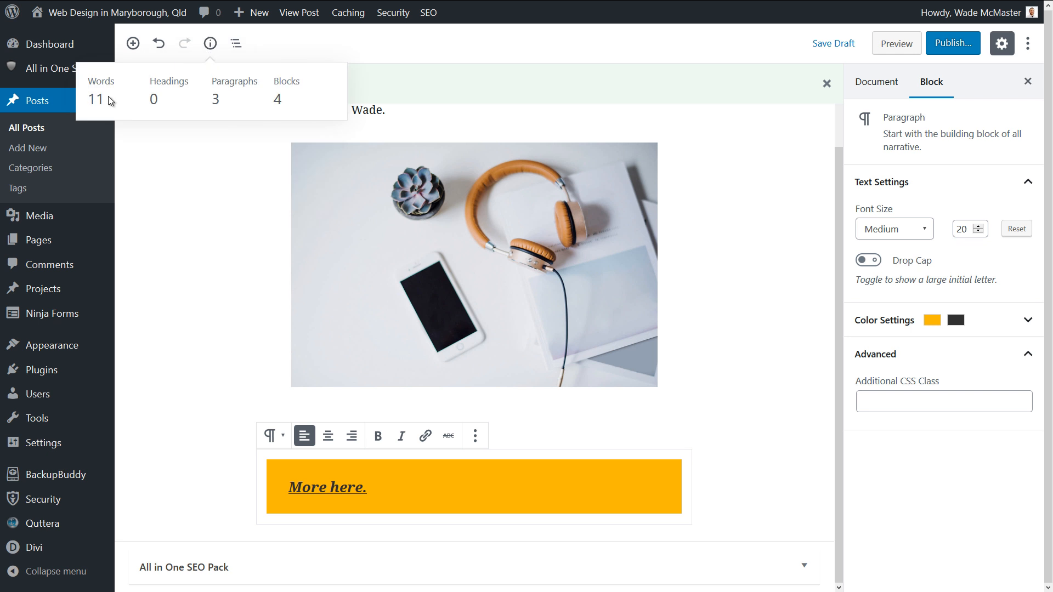
pyautogui.click(210, 46)
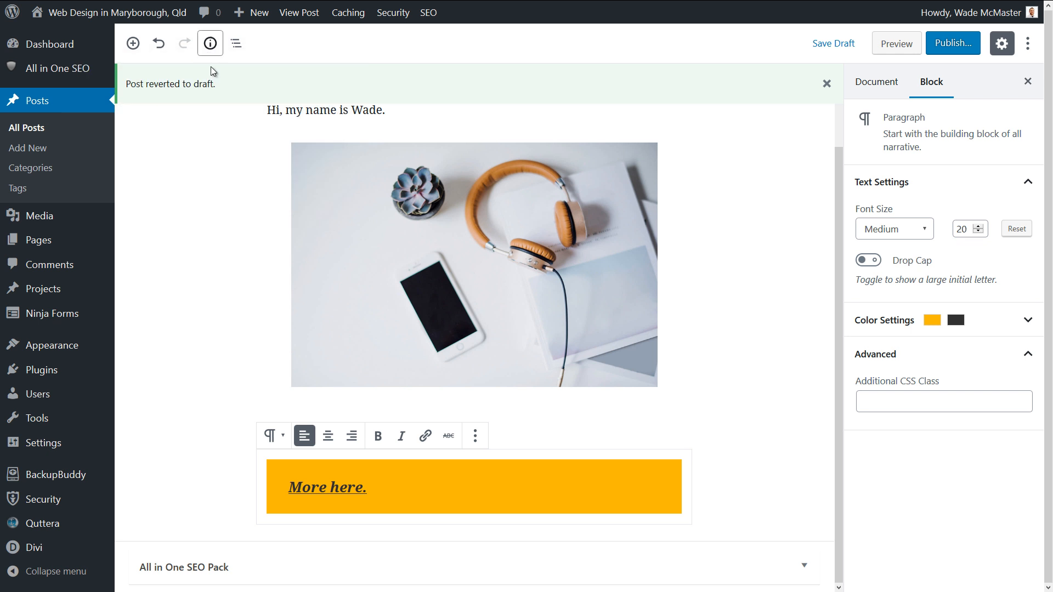
# Undo and redo the last change, and add an empty paragraph below "More here.".
pyautogui.click(157, 46)
pyautogui.click(183, 48)
pyautogui.click(411, 479)
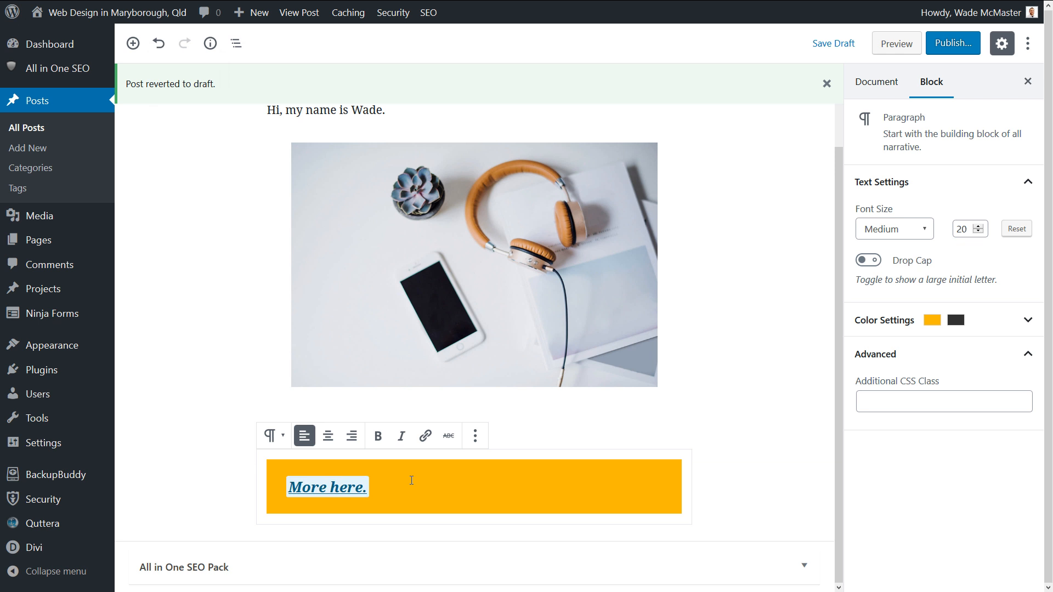
pyautogui.press('Return')
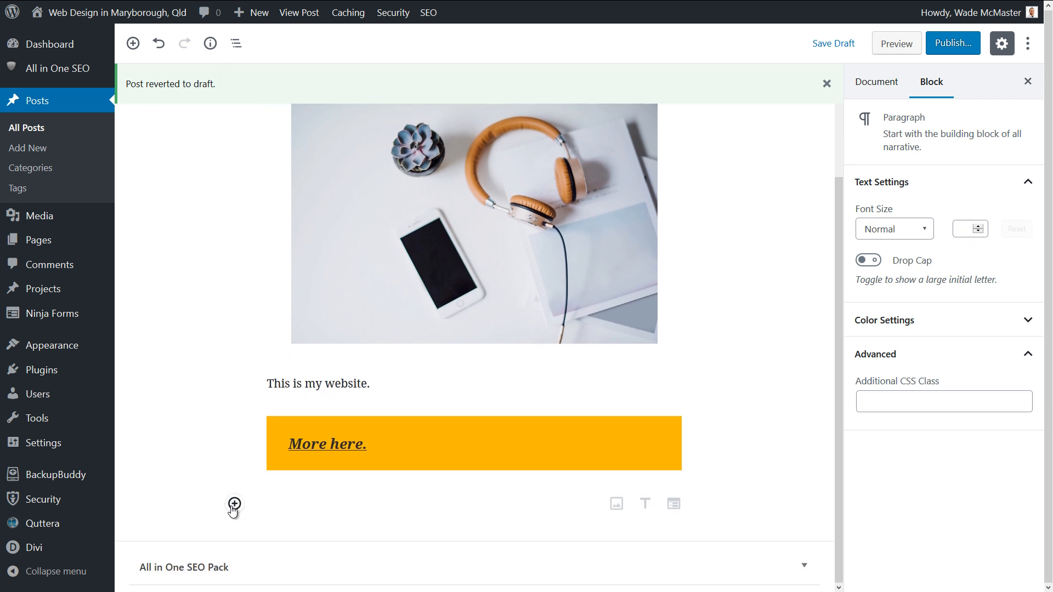
# Insert home-office-05.jpg from the media library as an inline image in the empty paragraph and enlarge it.
pyautogui.click(133, 43)
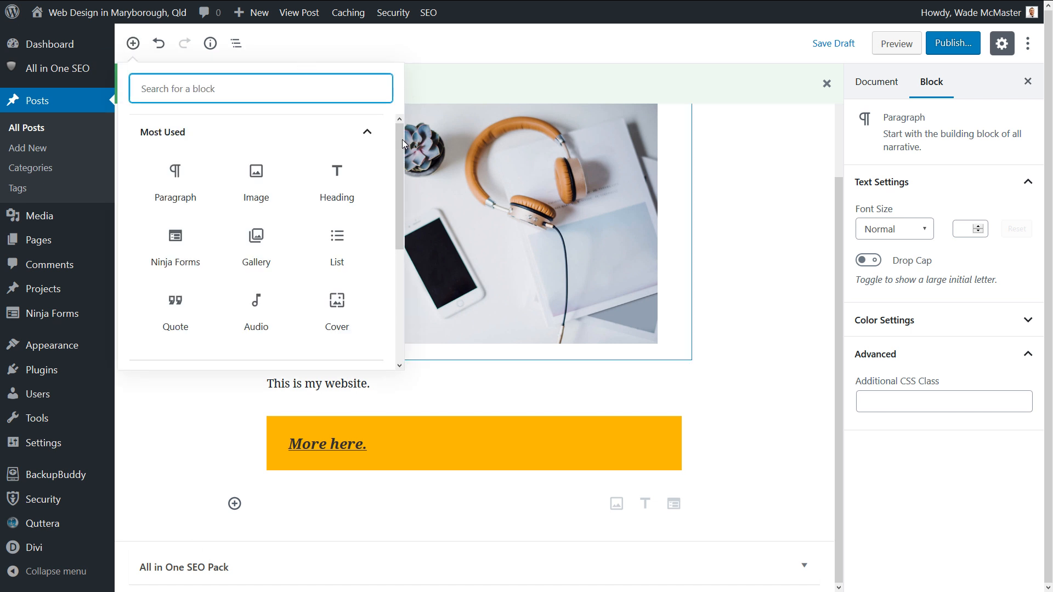
pyautogui.moveTo(401, 139)
pyautogui.mouseDown()
pyautogui.moveTo(402, 275)
pyautogui.moveTo(410, 122)
pyautogui.mouseUp()
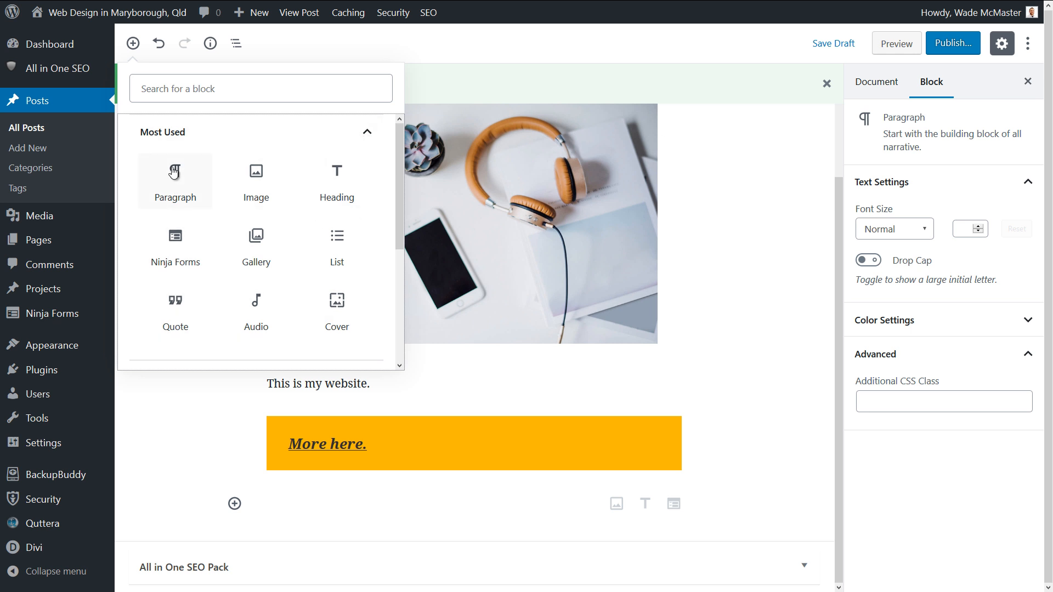
pyautogui.click(366, 132)
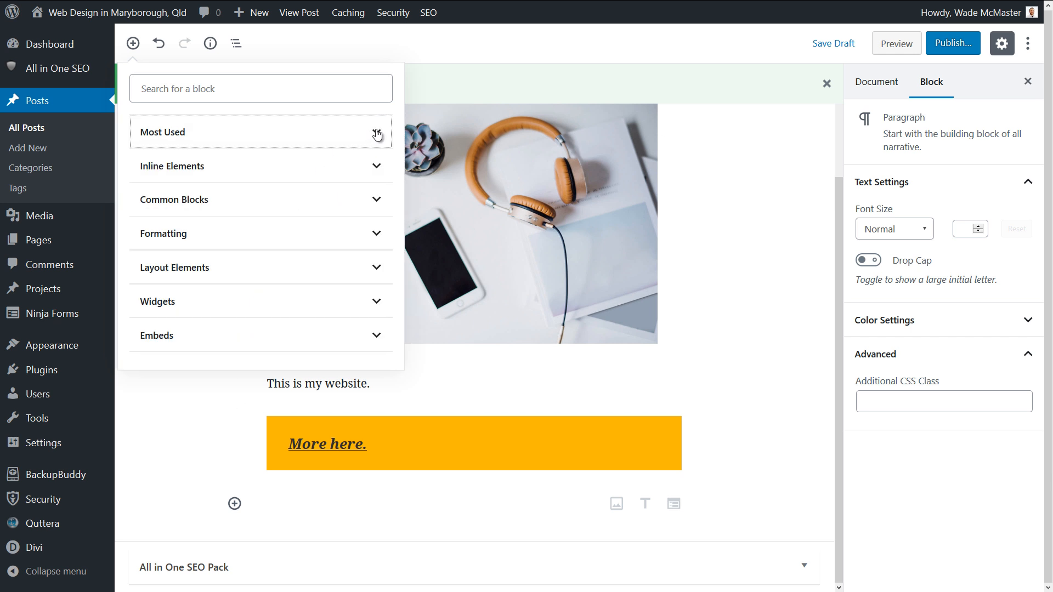
pyautogui.click(379, 168)
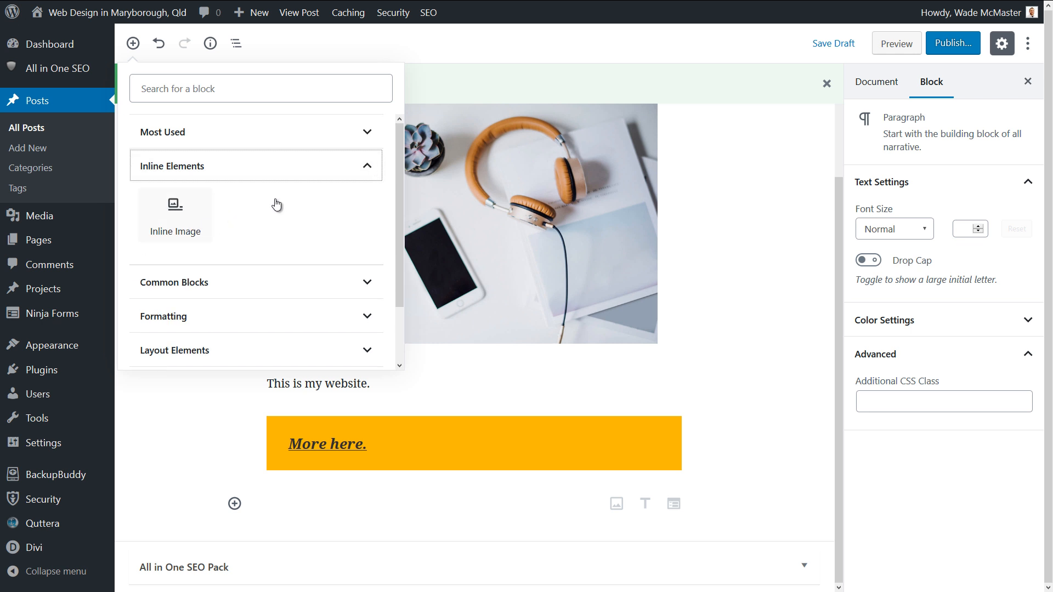
pyautogui.click(192, 222)
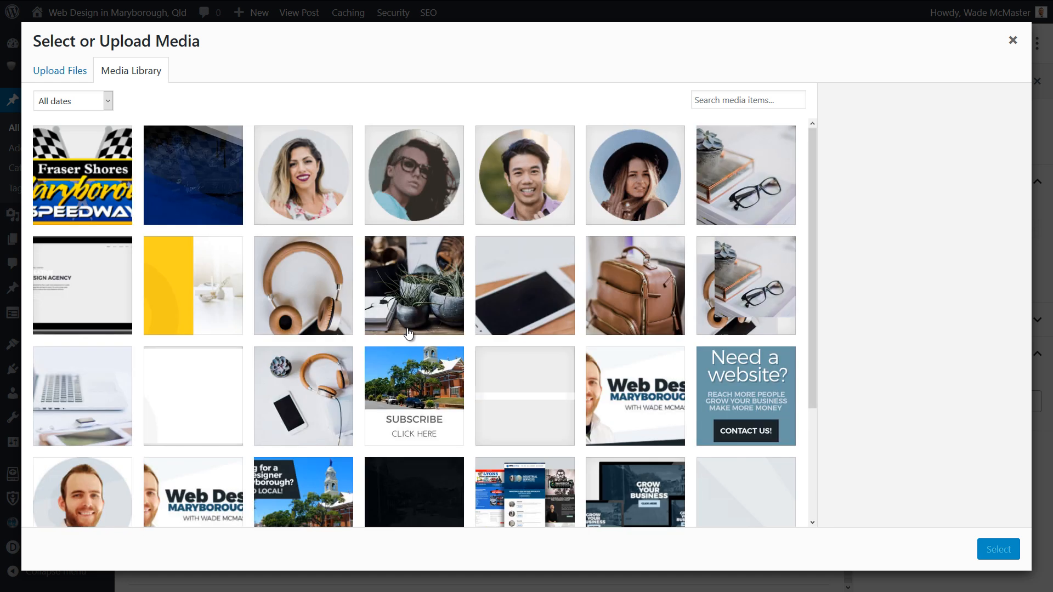
pyautogui.click(402, 285)
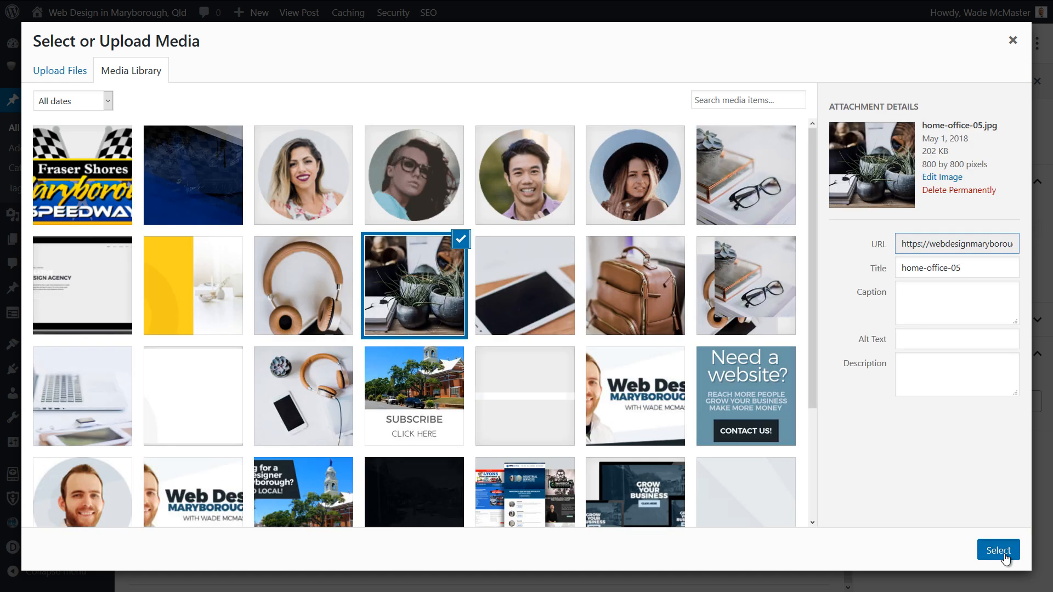
pyautogui.click(1006, 551)
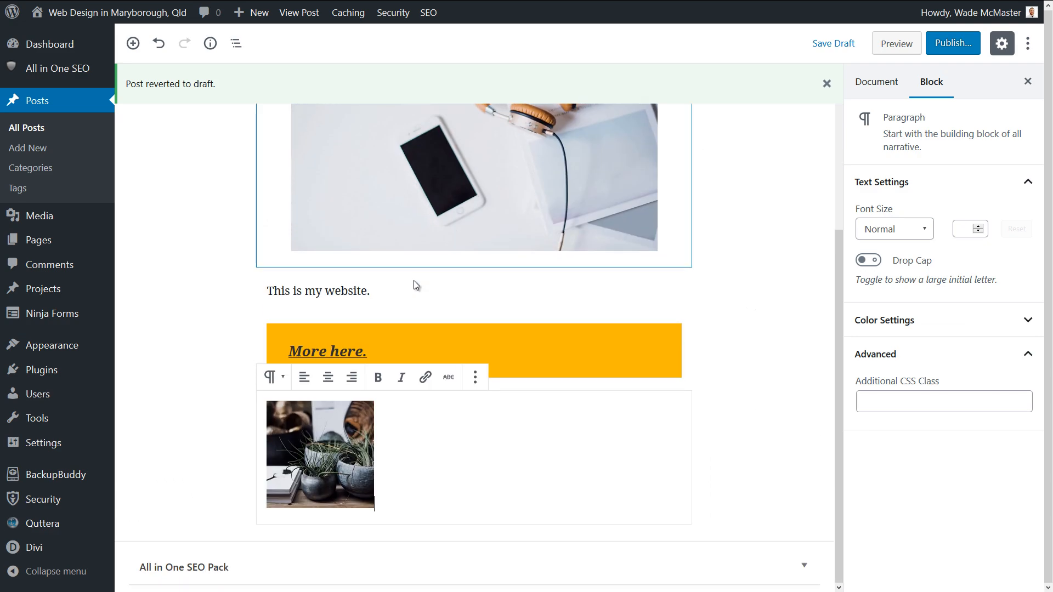
pyautogui.click(292, 438)
pyautogui.moveTo(374, 507); pyautogui.dragTo(424, 558)
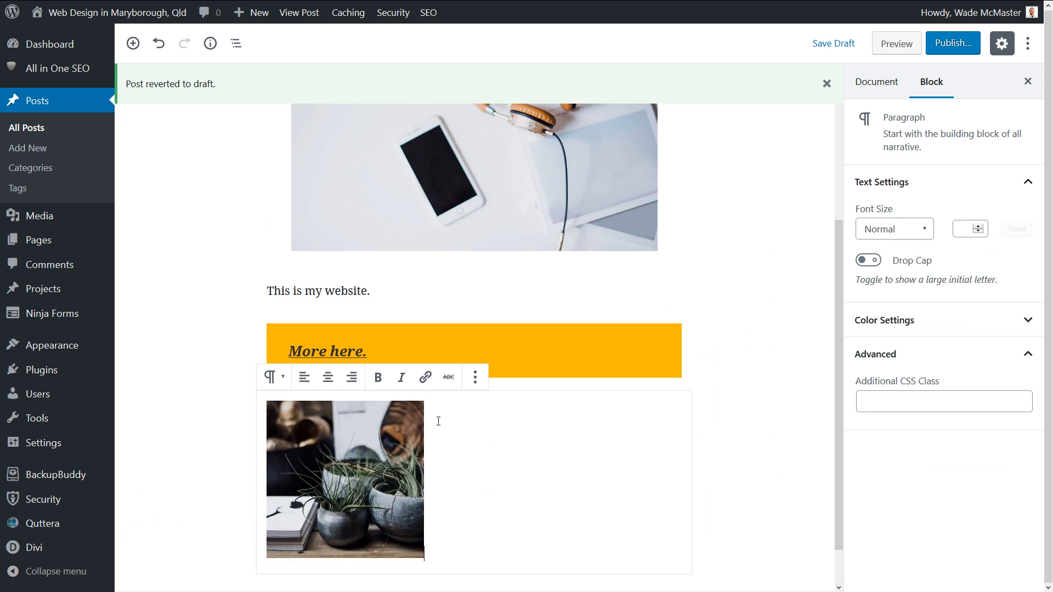
# Try placeholder text "dg;lsdfl;gmsd;lgmsgds" directly after the inline image and delete it.
pyautogui.write('dg;lsdfl;gmsd;lgm')
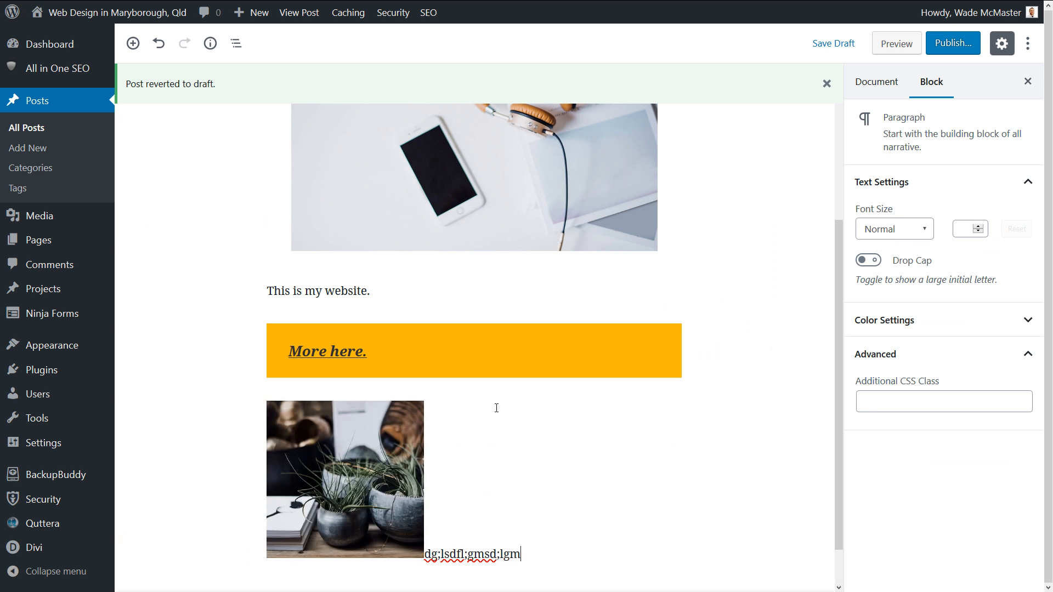
pyautogui.hotkey('shift', 'Left')
pyautogui.hotkey('shift', 'Left')
pyautogui.hotkey('shift', 'Left')
pyautogui.hotkey('shift', 'Left')
pyautogui.hotkey('shift', 'Left')
pyautogui.hotkey('shift', 'Left')
pyautogui.hotkey('shift', 'Left')
pyautogui.hotkey('shift', 'Left')
pyautogui.hotkey('shift', 'Left')
pyautogui.hotkey('shift', 'Left')
pyautogui.hotkey('shift', 'Left')
pyautogui.hotkey('shift', 'Left')
pyautogui.hotkey('shift', 'Left')
pyautogui.hotkey('shift', 'Left')
pyautogui.hotkey('shift', 'Left')
pyautogui.hotkey('shift', 'Left')
pyautogui.hotkey('shift', 'Left')
pyautogui.hotkey('shift', 'Left')
pyautogui.hotkey('shift', 'Left')
pyautogui.hotkey('shift', 'Left')
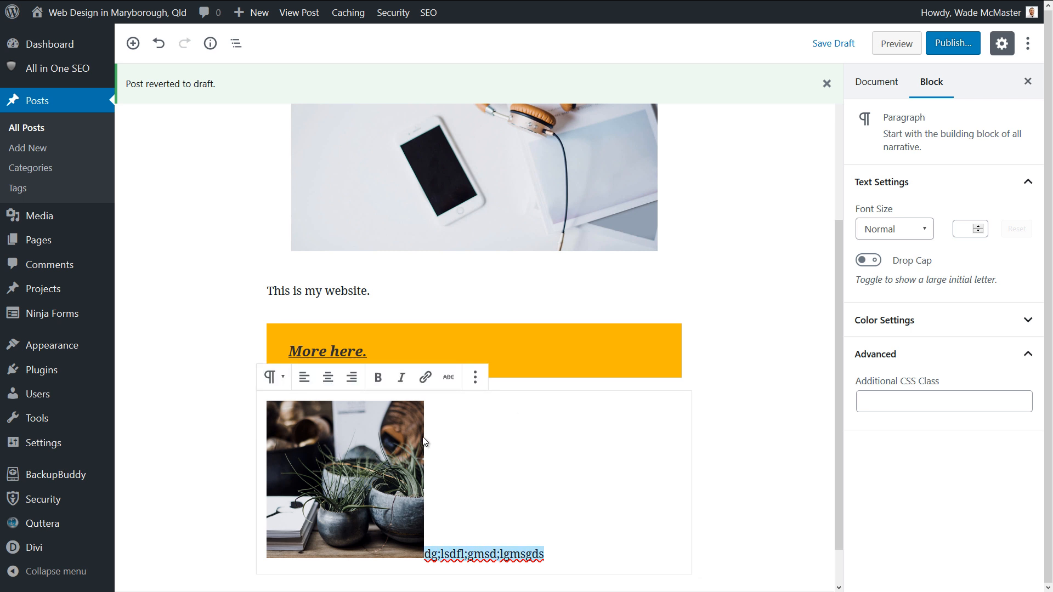
pyautogui.press('BackSpace')
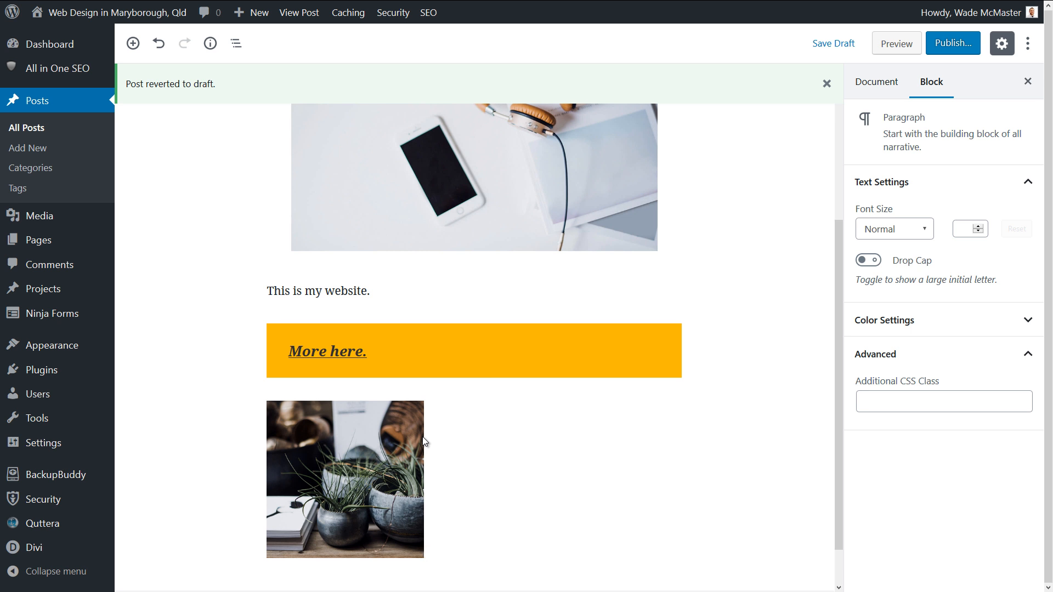
# Enter "This is my" before the inline image and "image." after it.
pyautogui.press('Up')
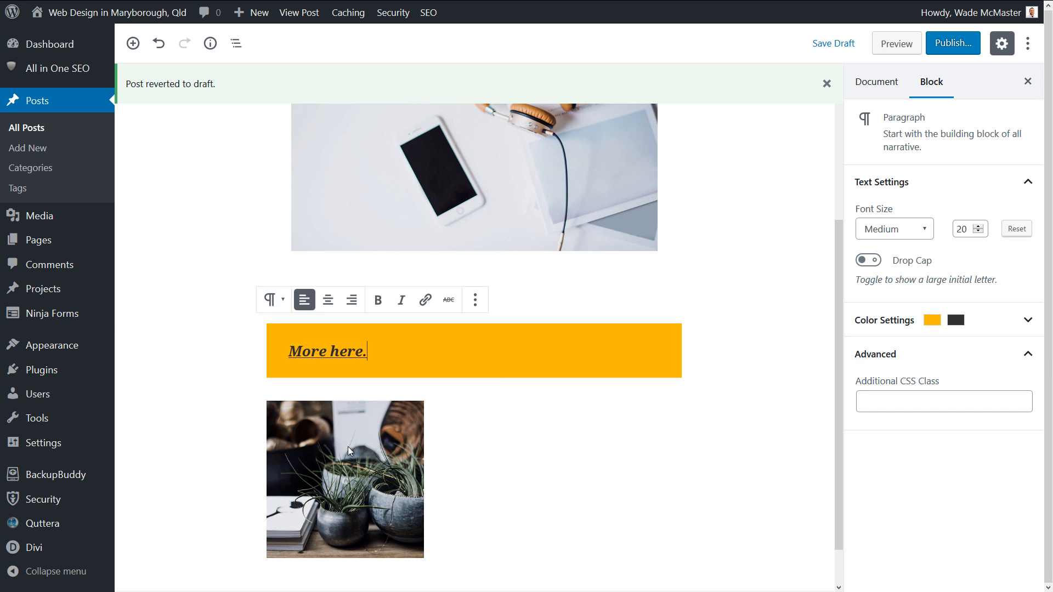
pyautogui.press('Down')
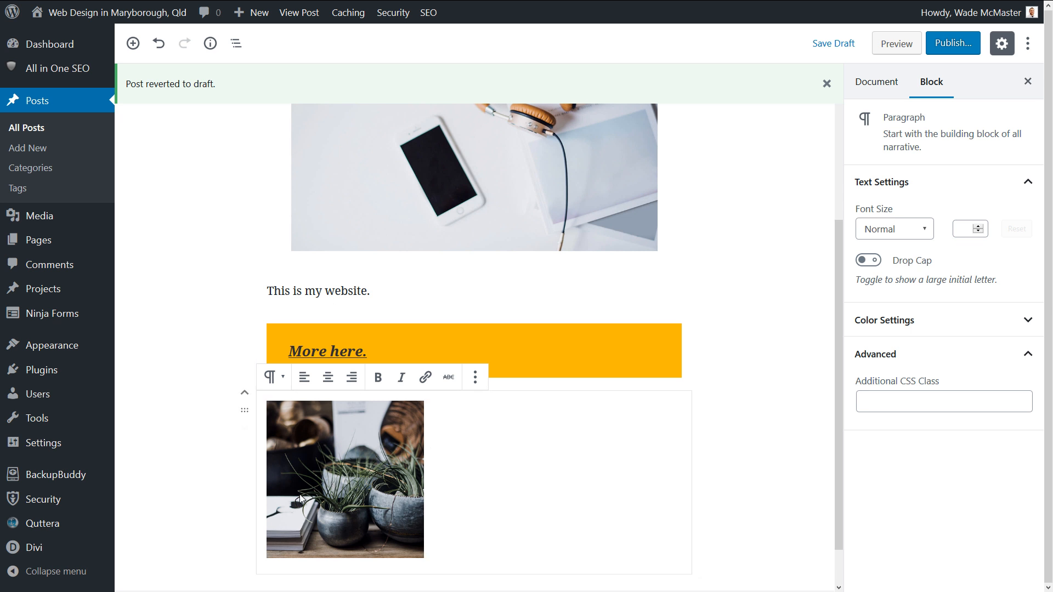
pyautogui.write('This is my ')
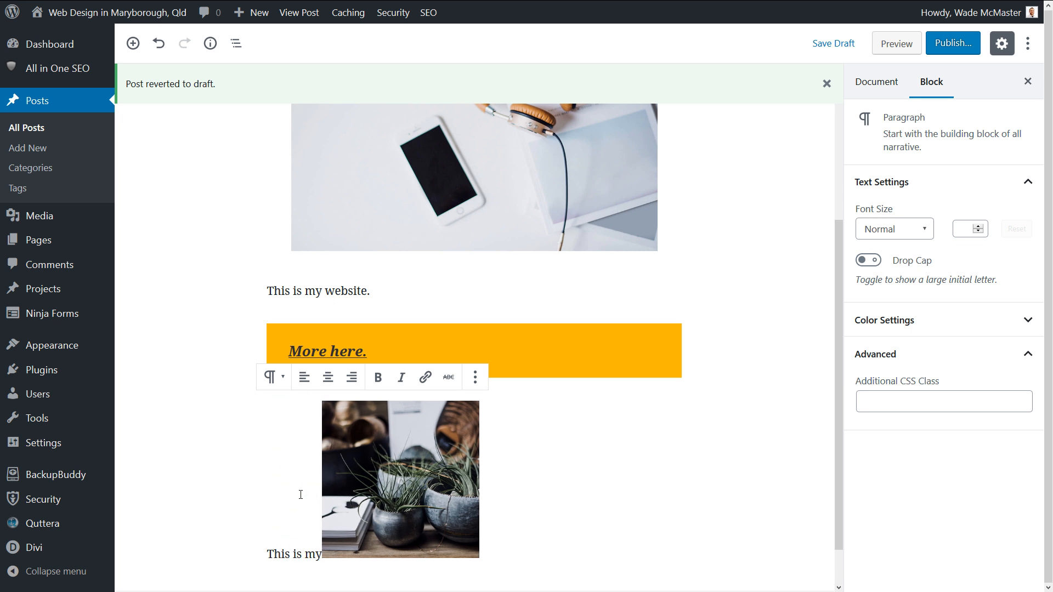
pyautogui.write(' image.')
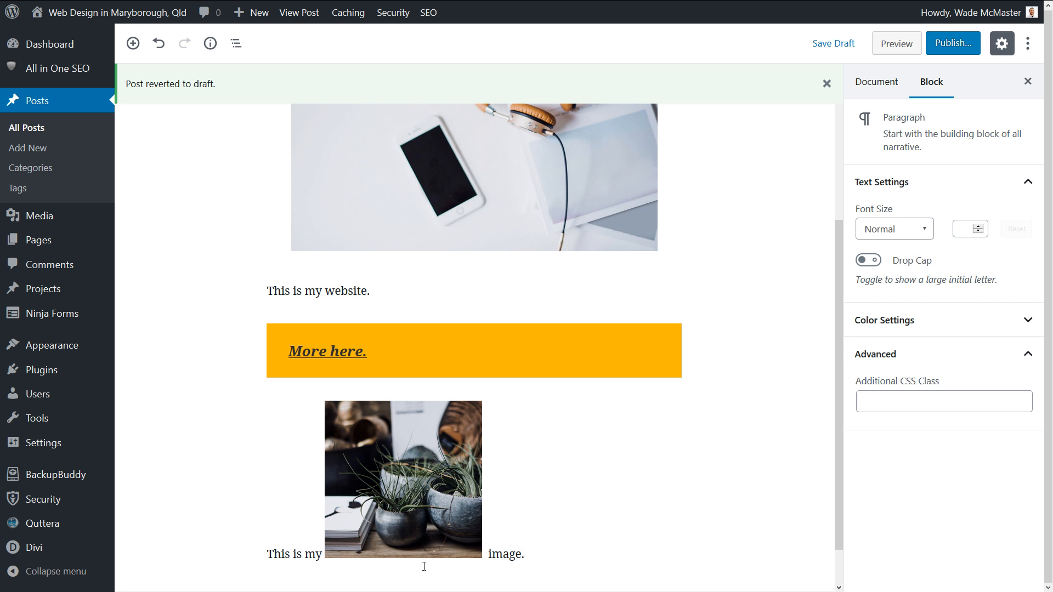
pyautogui.scroll(-2, 607, 363)
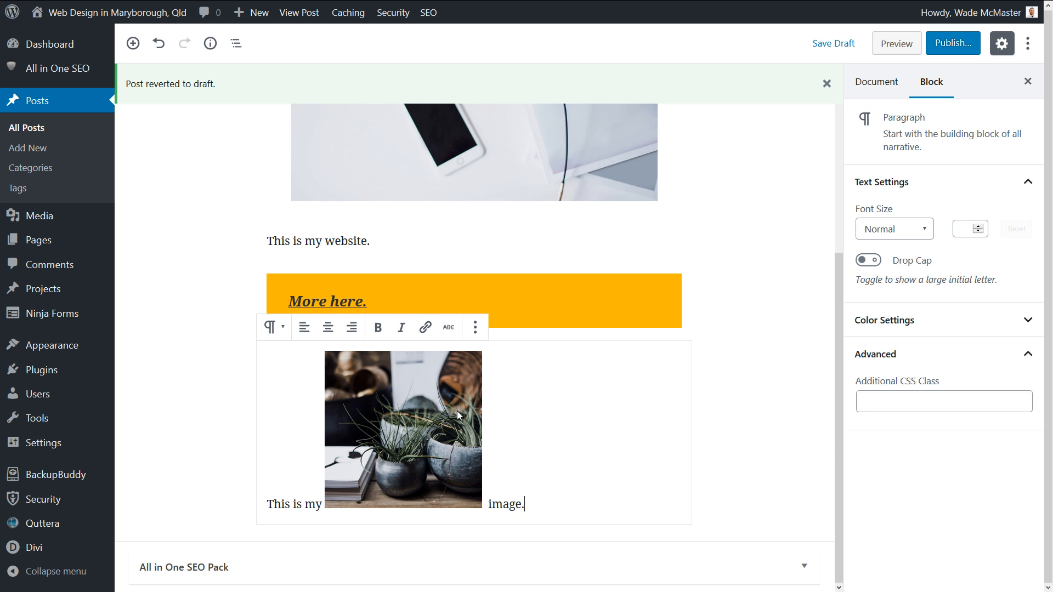
# Append "Find us on Facebook" to the paragraph and move "image. Find us on" in front of the inline image.
pyautogui.click(438, 404)
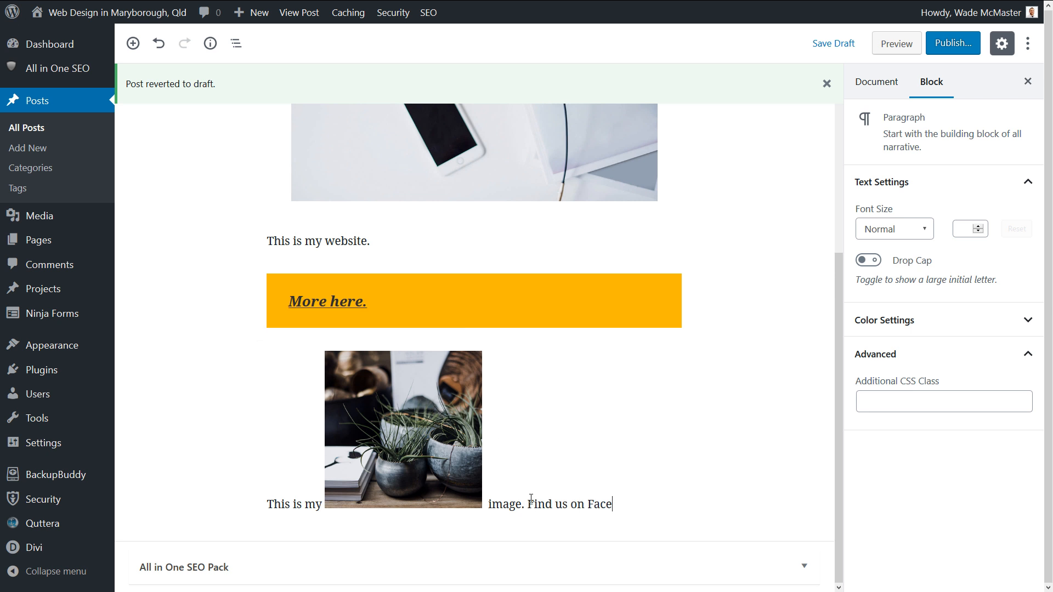
pyautogui.click(437, 449)
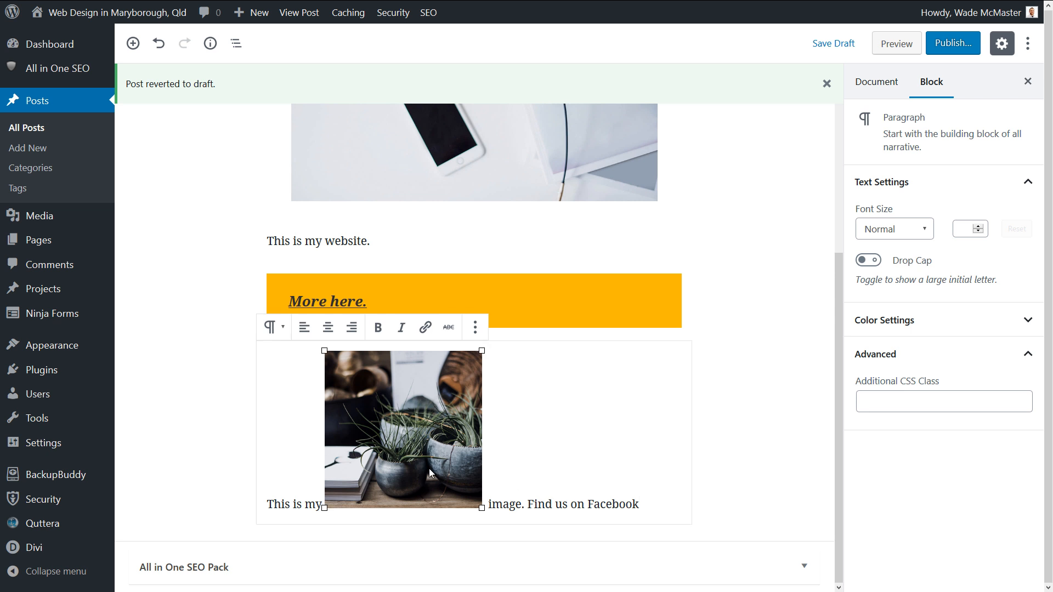
pyautogui.click(450, 457)
pyautogui.moveTo(584, 503); pyautogui.dragTo(490, 504)
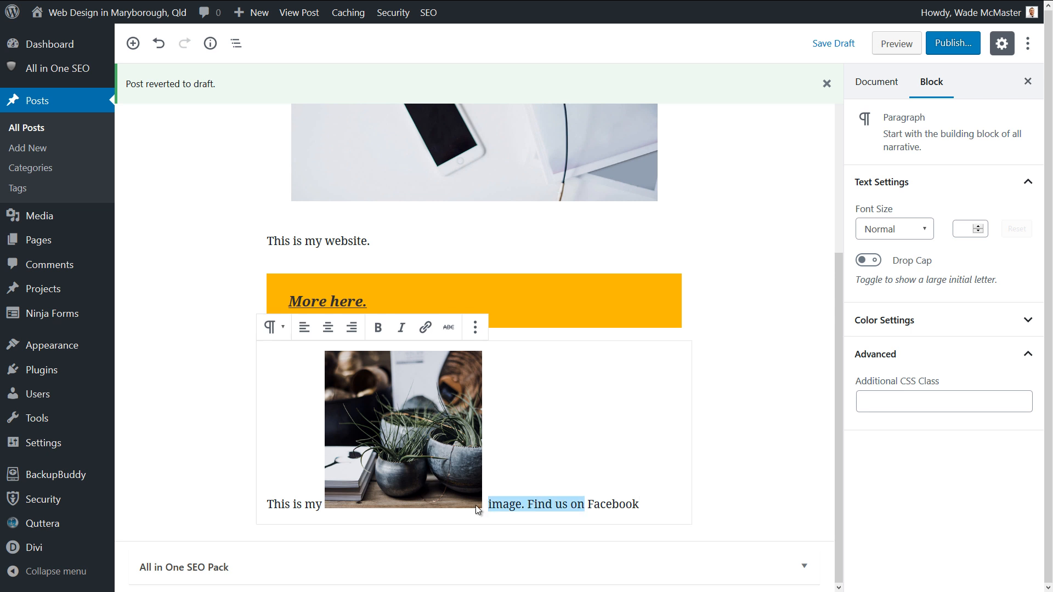
pyautogui.press('BackSpace')
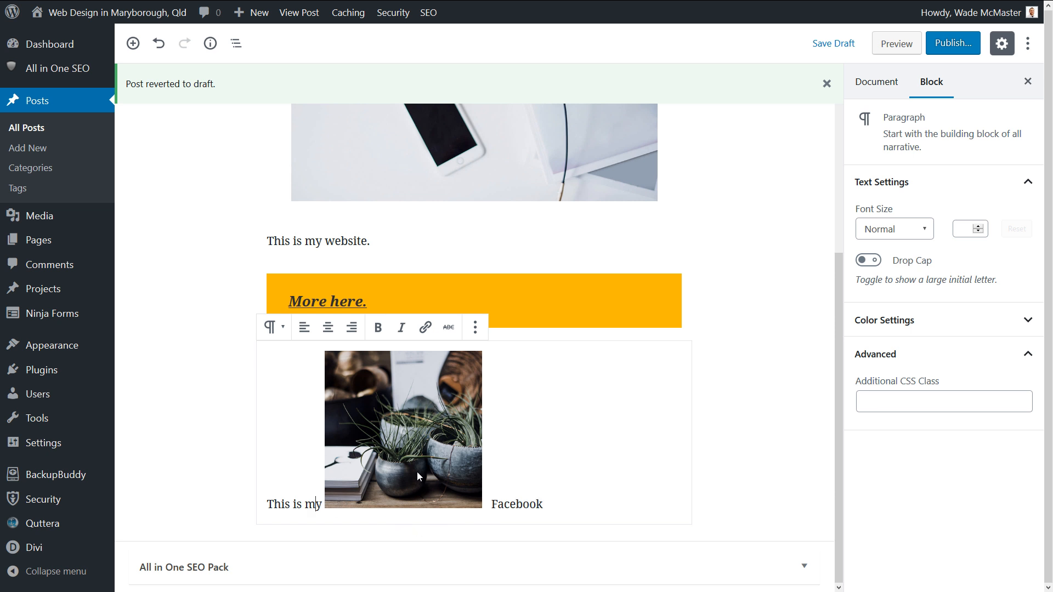
pyautogui.hotkey('ctrl', 'z')
# Shrink the inline image before "Facebook" to the size of a small icon and enlarge it again.
pyautogui.click(550, 430)
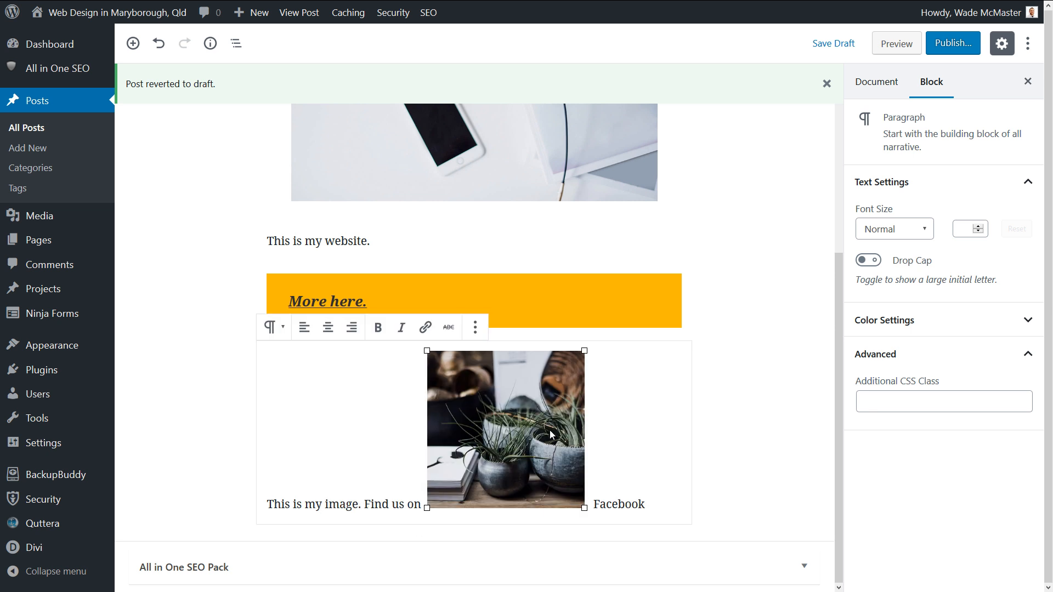
pyautogui.moveTo(581, 356); pyautogui.dragTo(471, 436)
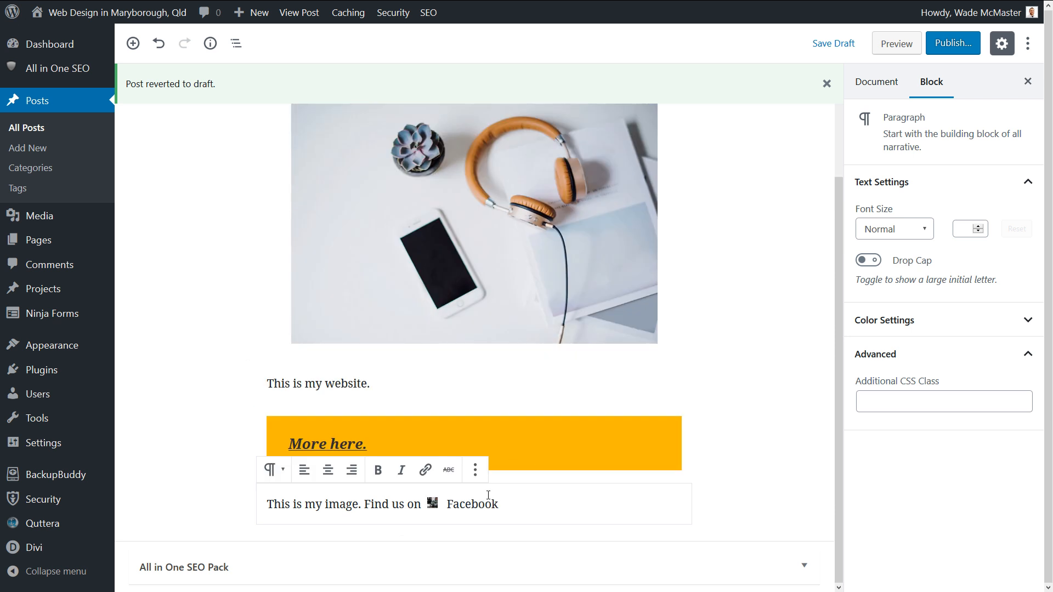
pyautogui.click(521, 504)
pyautogui.click(432, 503)
pyautogui.moveTo(440, 493); pyautogui.dragTo(553, 385)
pyautogui.scroll(-1, 527, 446)
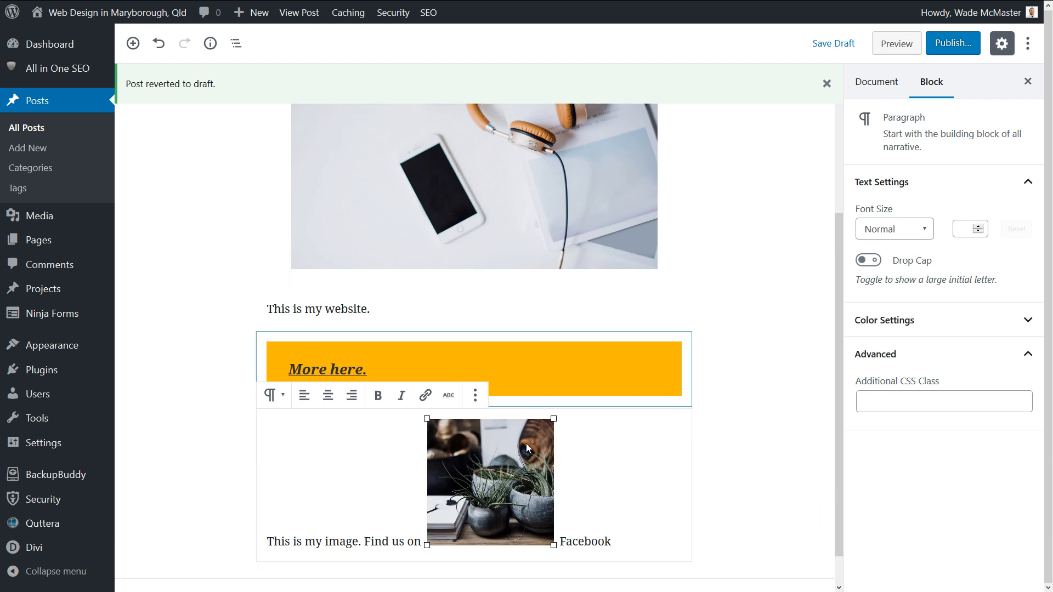
pyautogui.scroll(-1, 525, 446)
pyautogui.click(630, 511)
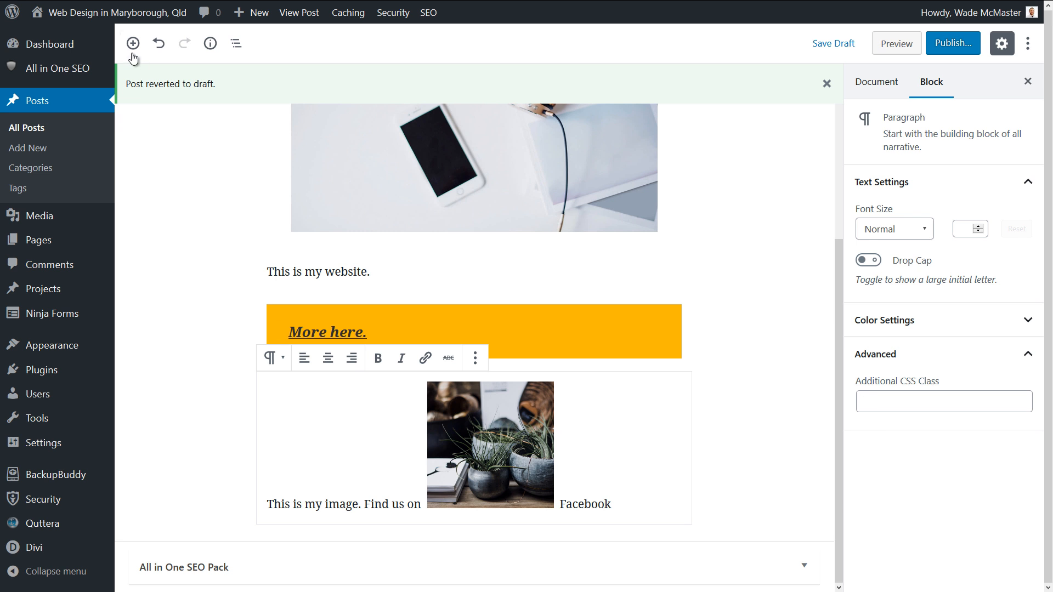
# Add a Heading block from the common blocks below the inline image paragraph with the text "Sub Heading.".
pyautogui.click(133, 43)
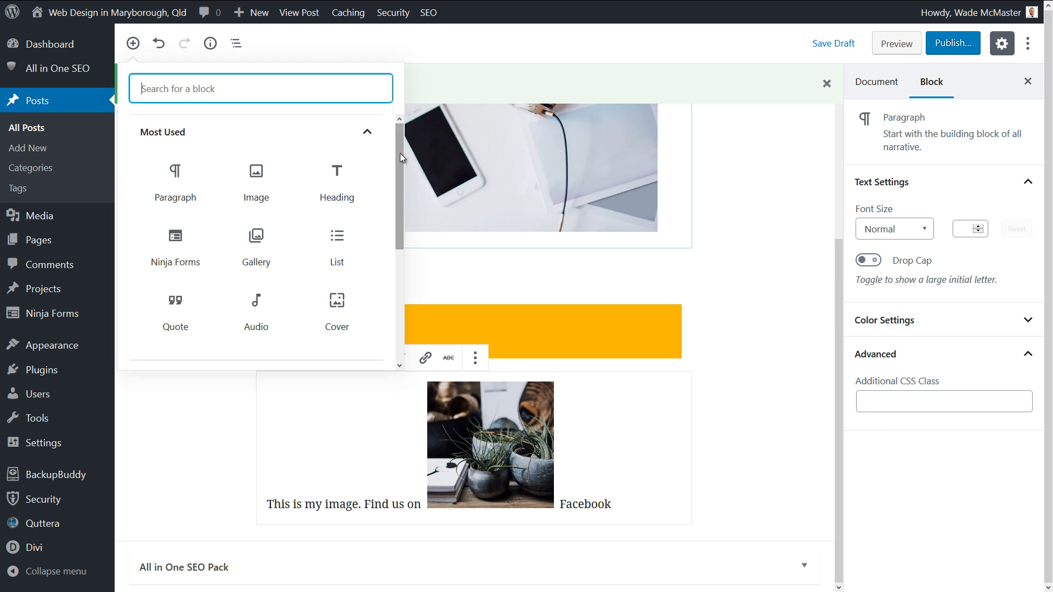
pyautogui.scroll(-3, 385, 167)
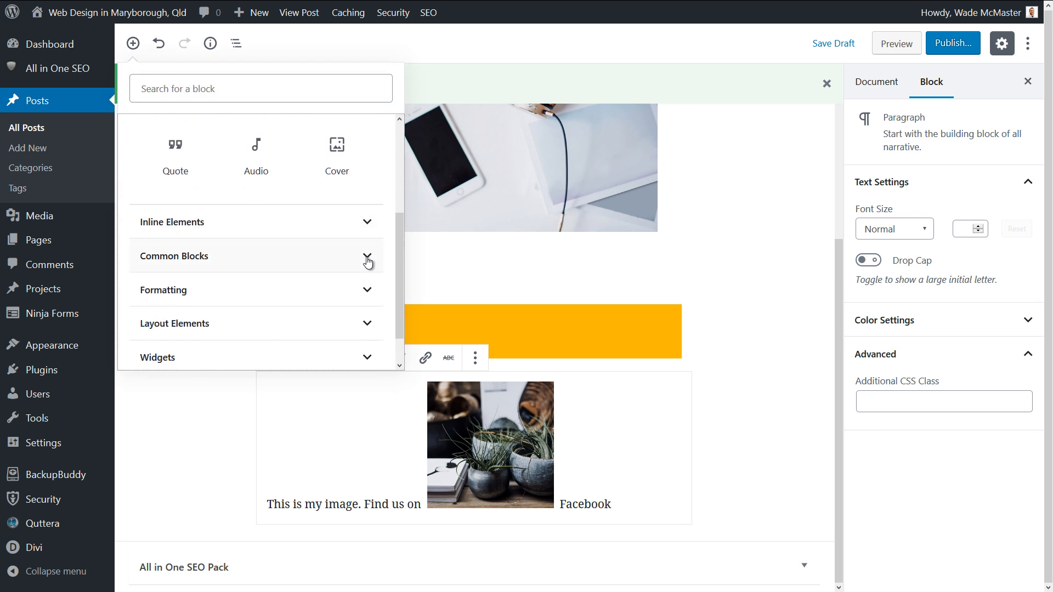
pyautogui.click(366, 259)
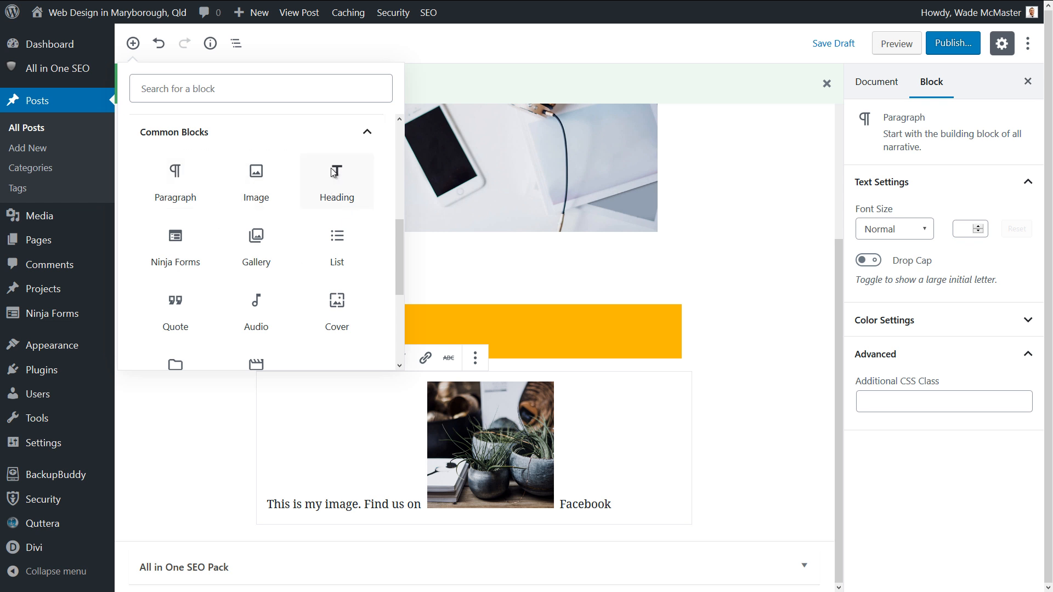
pyautogui.click(333, 173)
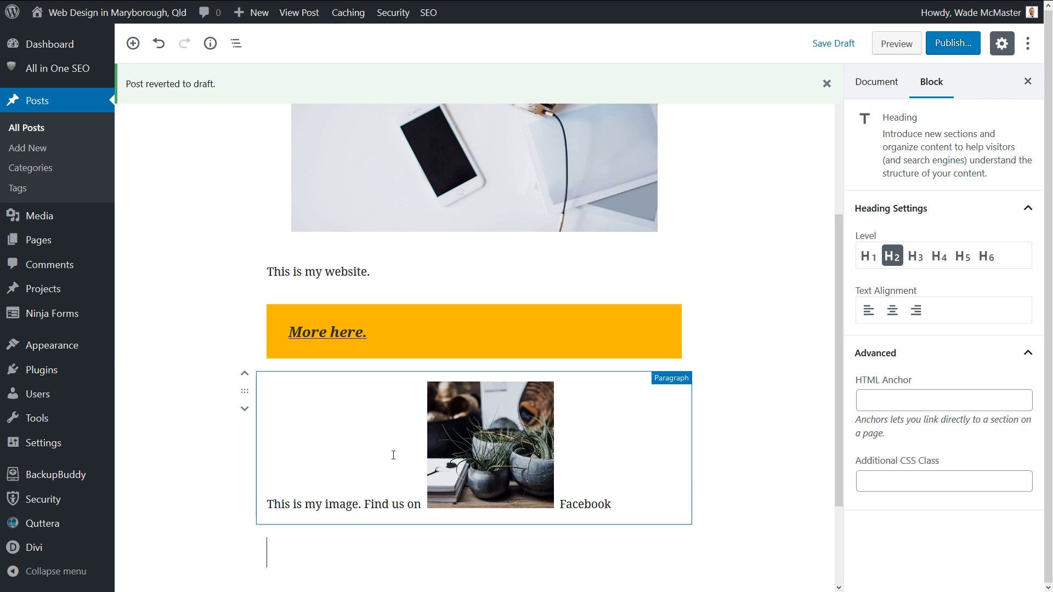
pyautogui.write('Sub Heading.')
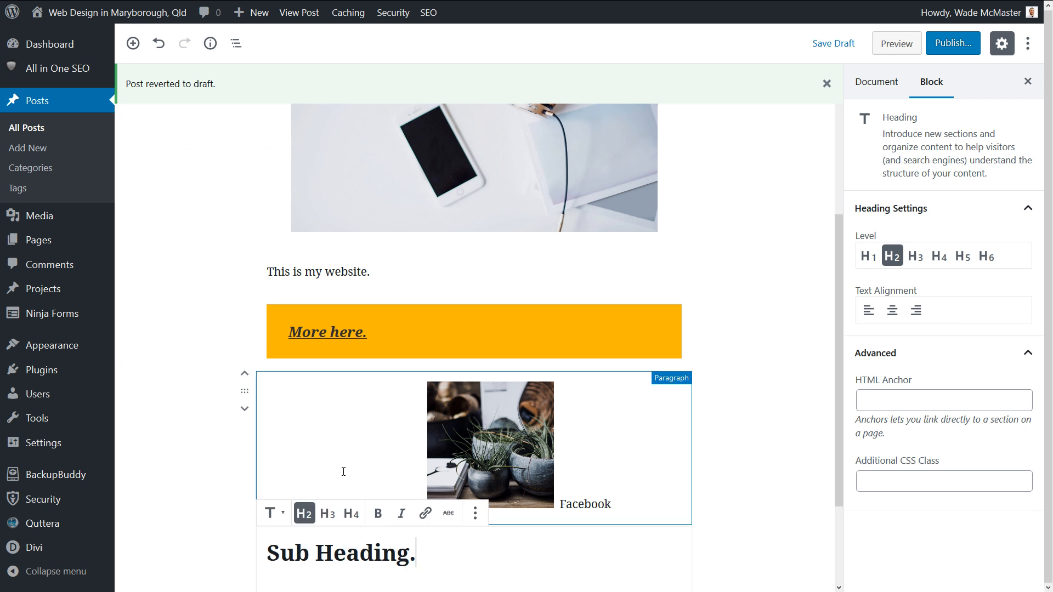
# Try right and centre alignment on the "Sub Heading." block, and settle on left alignment.
pyautogui.click(916, 311)
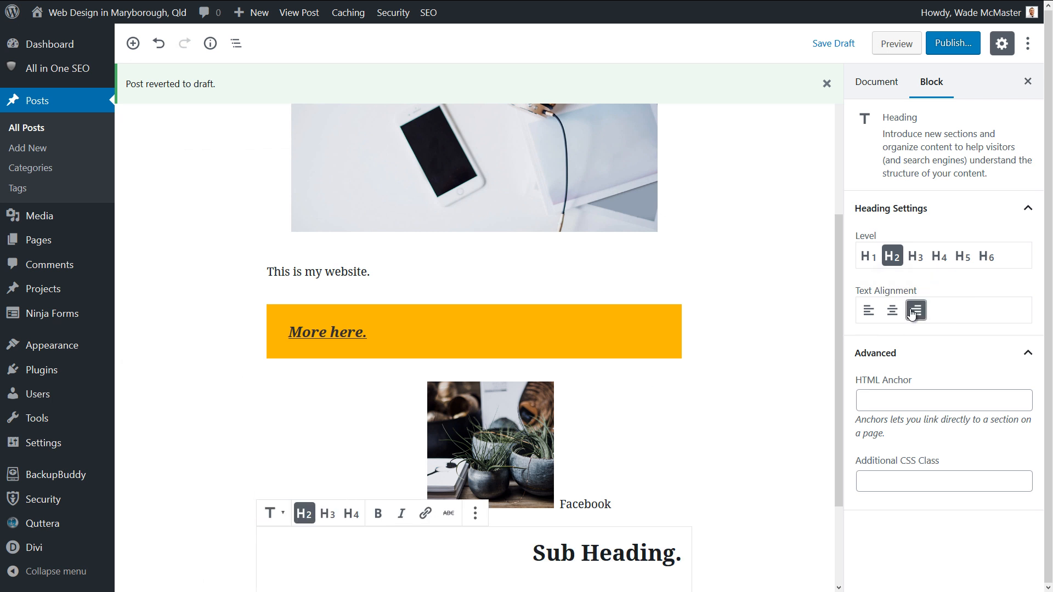
pyautogui.click(892, 311)
pyautogui.click(868, 312)
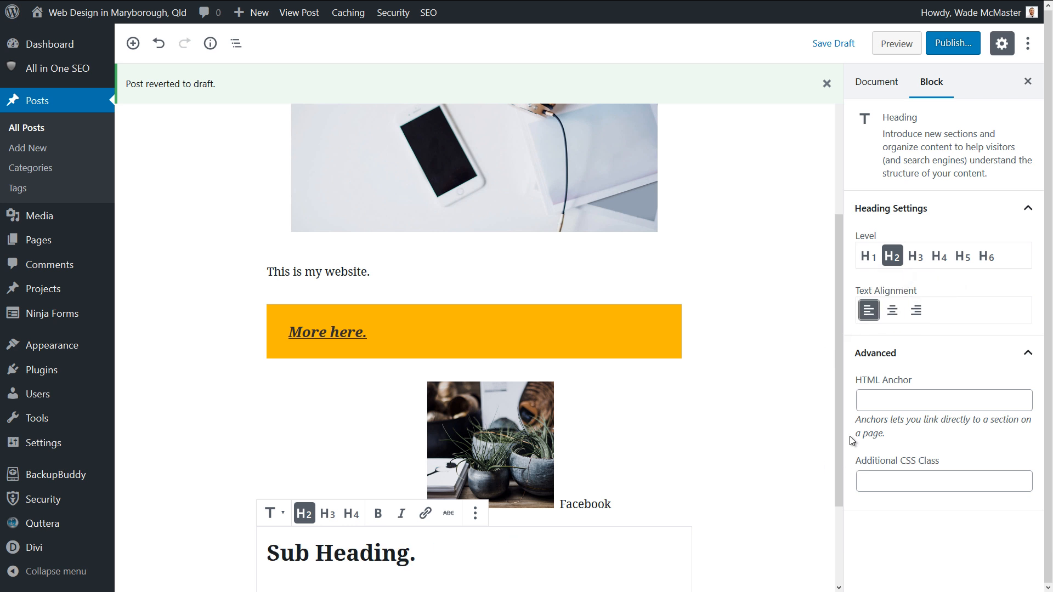
# Check the heading's HTML anchor field, leave it empty, and set the heading level to H1.
pyautogui.click(891, 399)
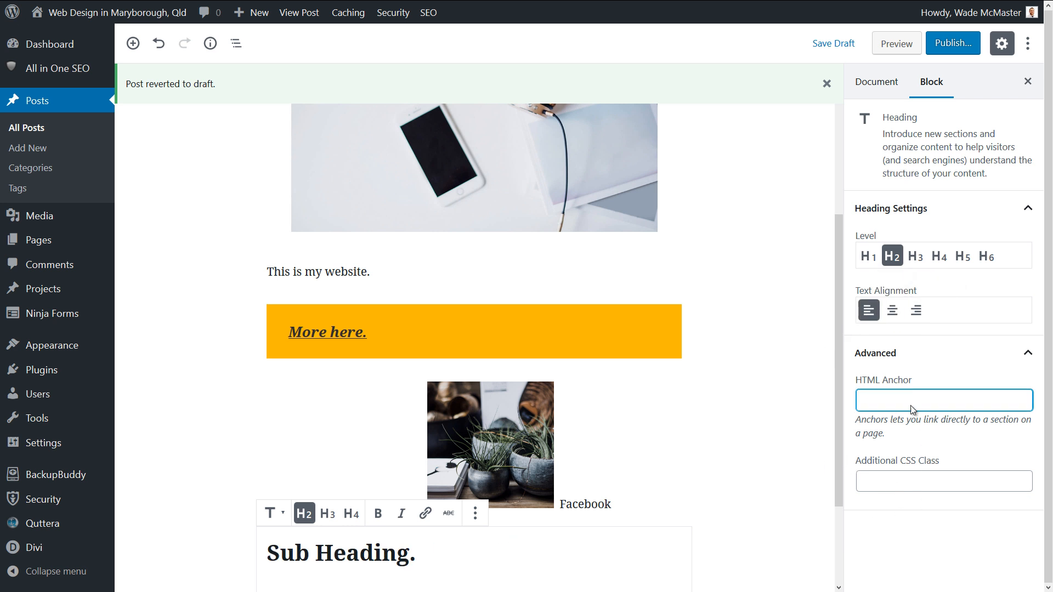
pyautogui.click(869, 258)
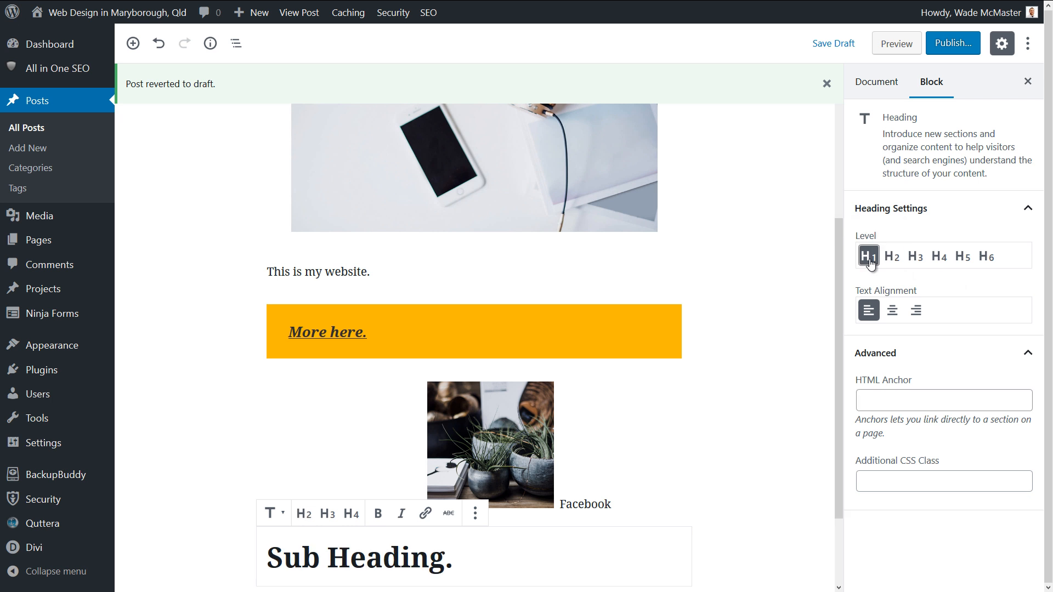
# Set the level of the "Sub Heading." block to H2.
pyautogui.moveTo(840, 258); pyautogui.dragTo(817, 131)
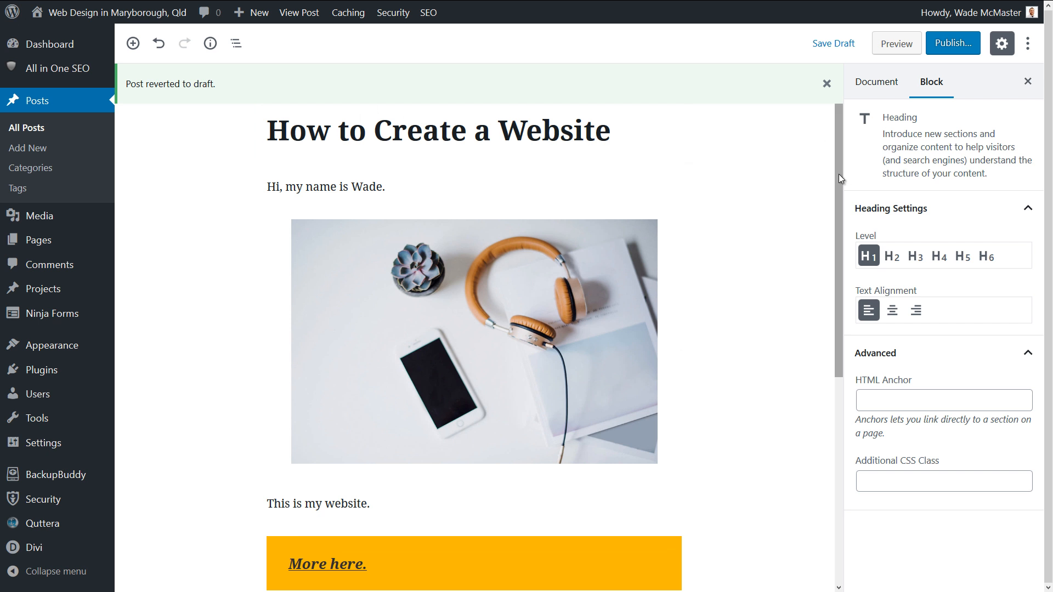
pyautogui.moveTo(837, 173); pyautogui.dragTo(839, 324)
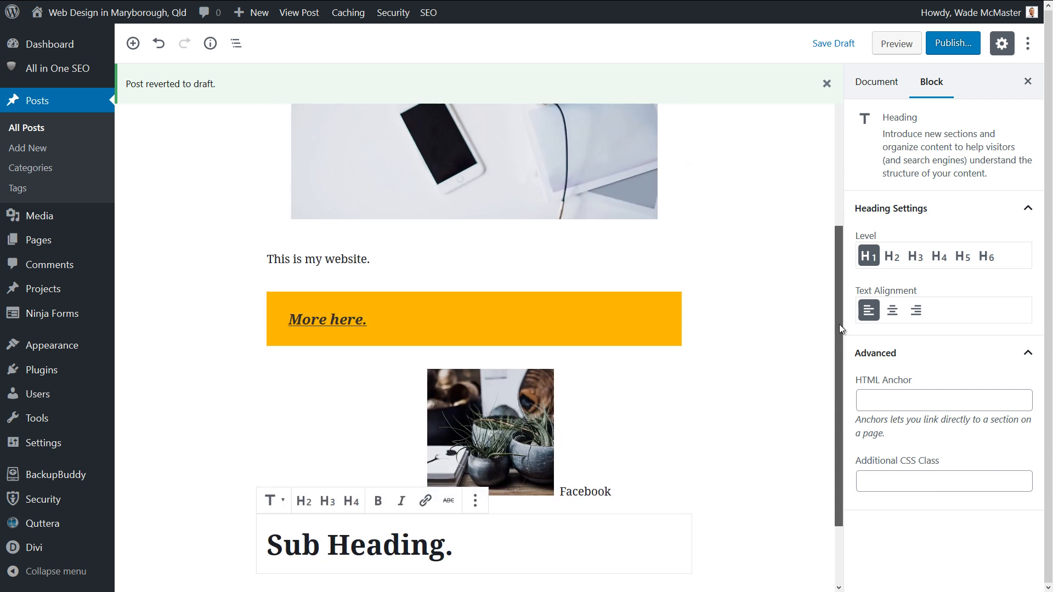
pyautogui.click(891, 256)
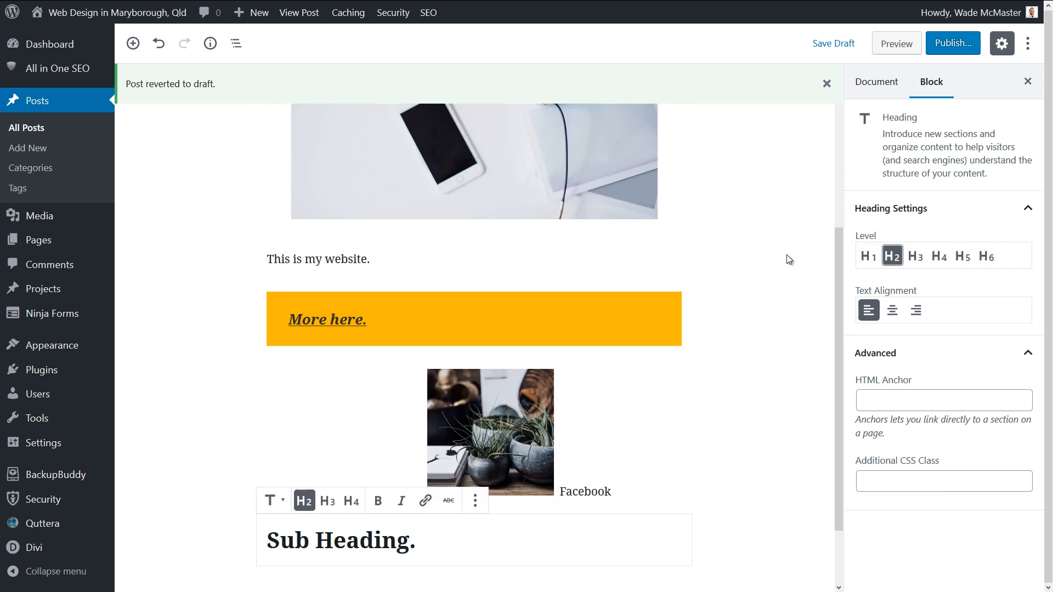
# Add a paragraph with the text "some content" directly below the "Sub Heading." block.
pyautogui.scroll(-2, 466, 450)
pyautogui.click(429, 458)
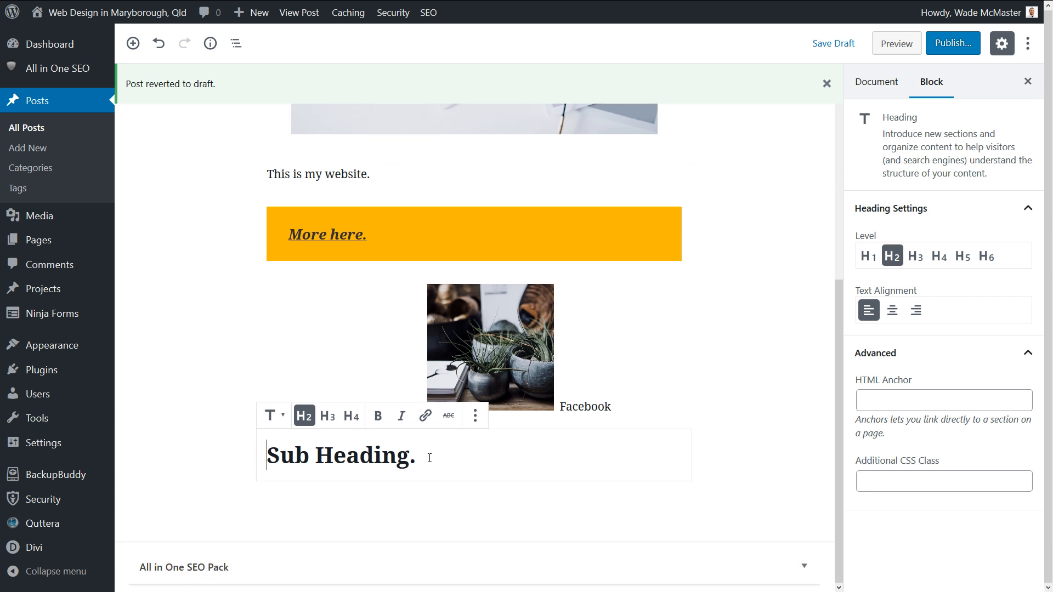
pyautogui.press('Return')
pyautogui.write('some content')
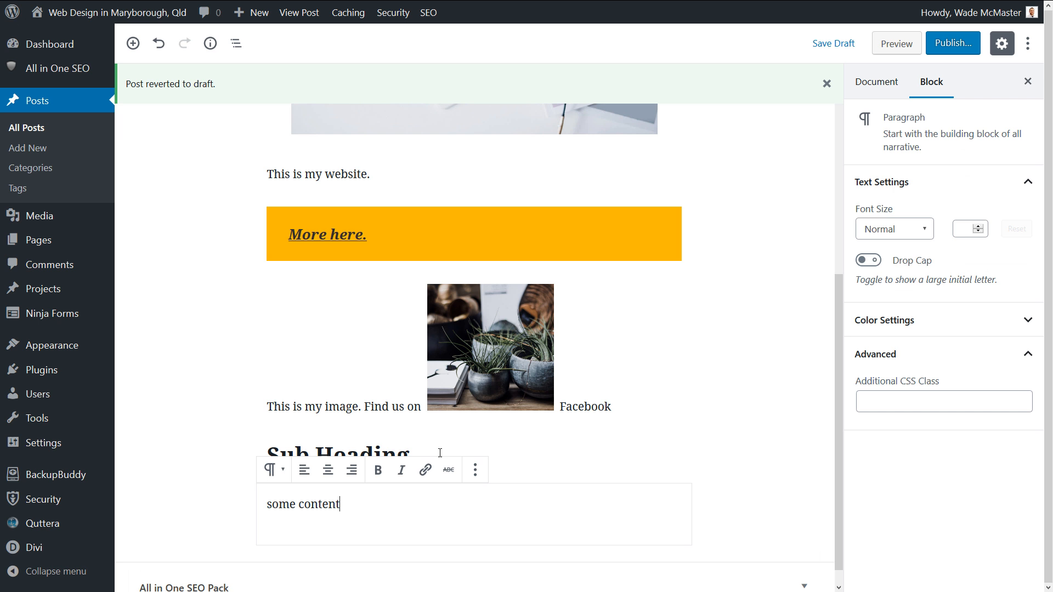
# Add a block with the text "Subheading 2" below "some content" and transform it into a heading of level H3.
pyautogui.press('Return')
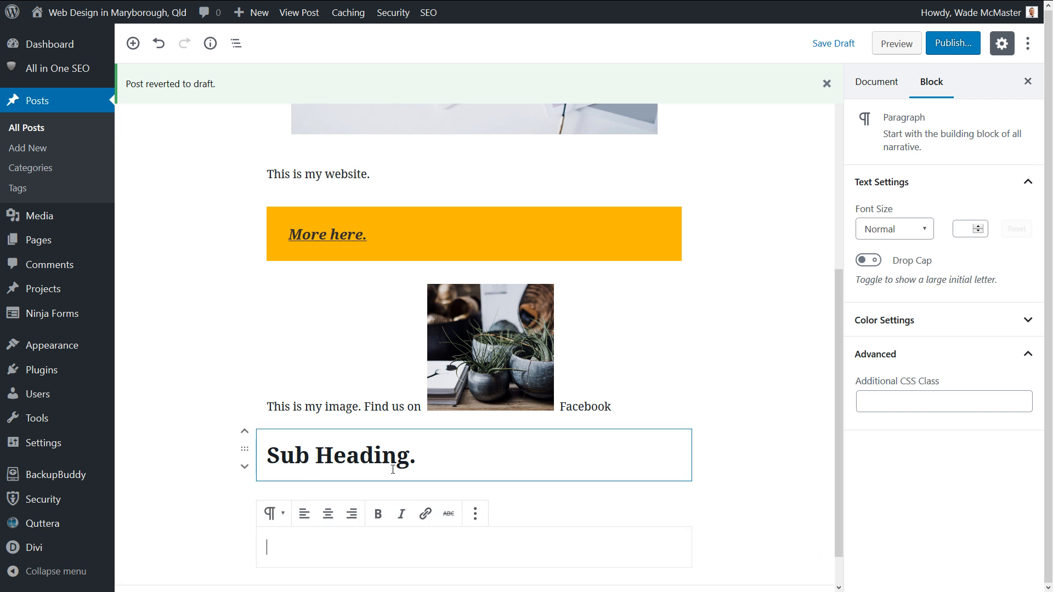
pyautogui.write('Subheading 2')
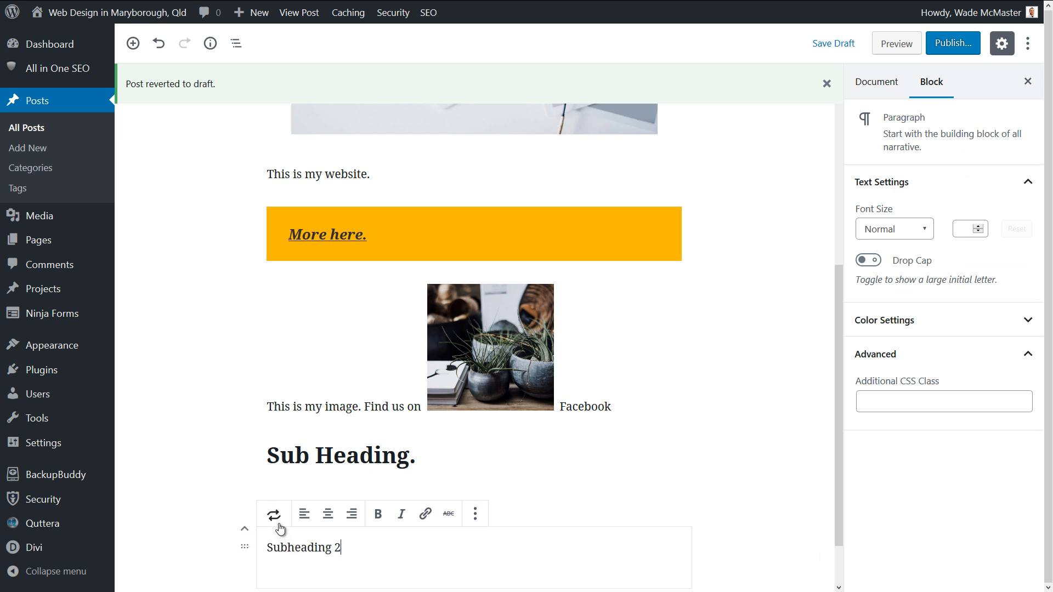
pyautogui.click(274, 518)
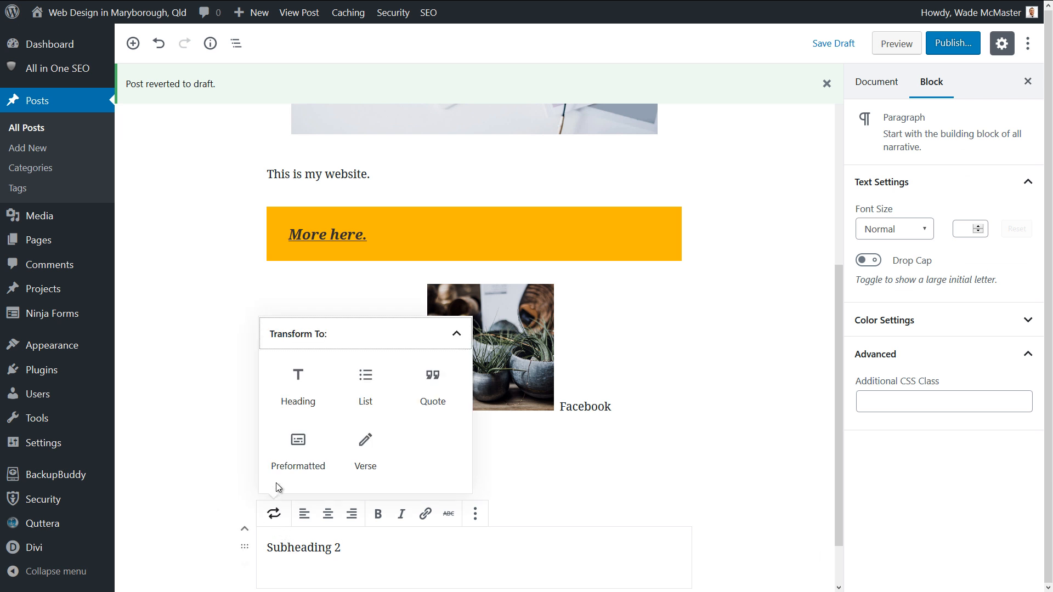
pyautogui.click(299, 392)
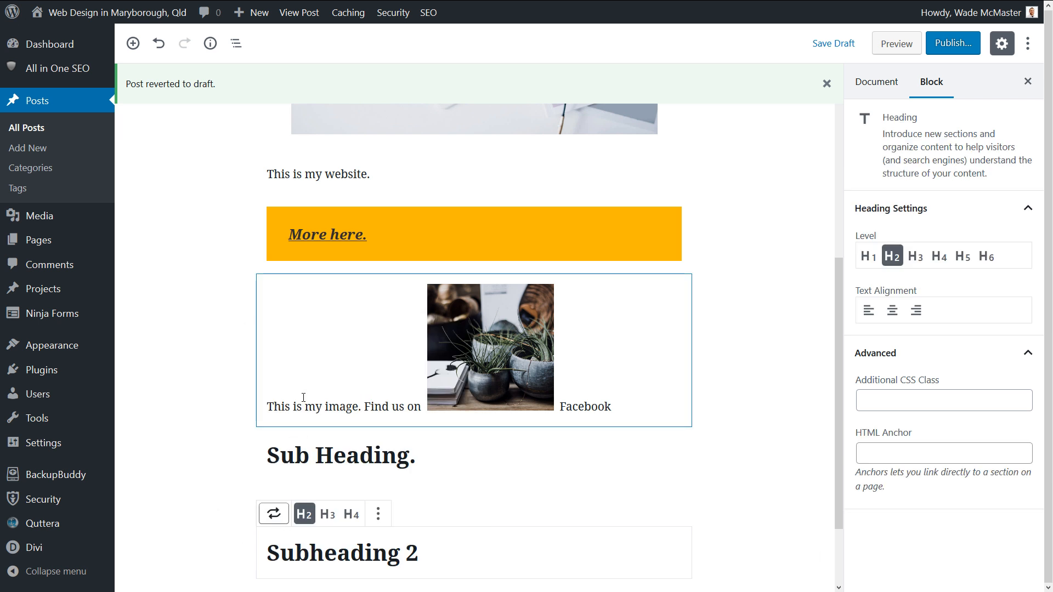
pyautogui.click(914, 256)
pyautogui.click(709, 438)
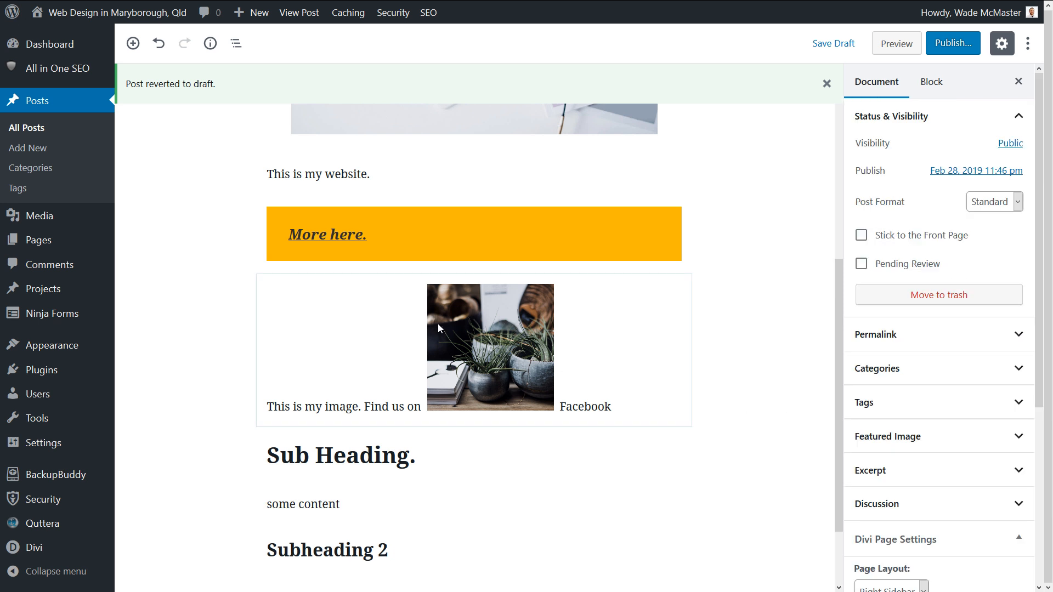
# Extend "some content" with a full stop and, in the same paragraph, the passage starting "If you need to add in a link to highlighted text".
pyautogui.scroll(-1, 438, 327)
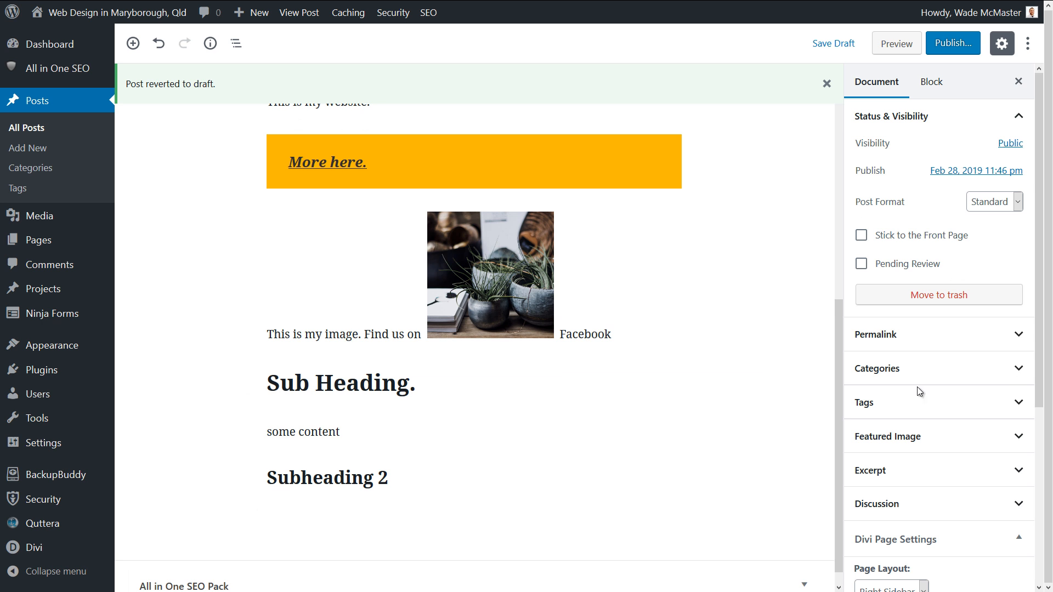
pyautogui.click(397, 432)
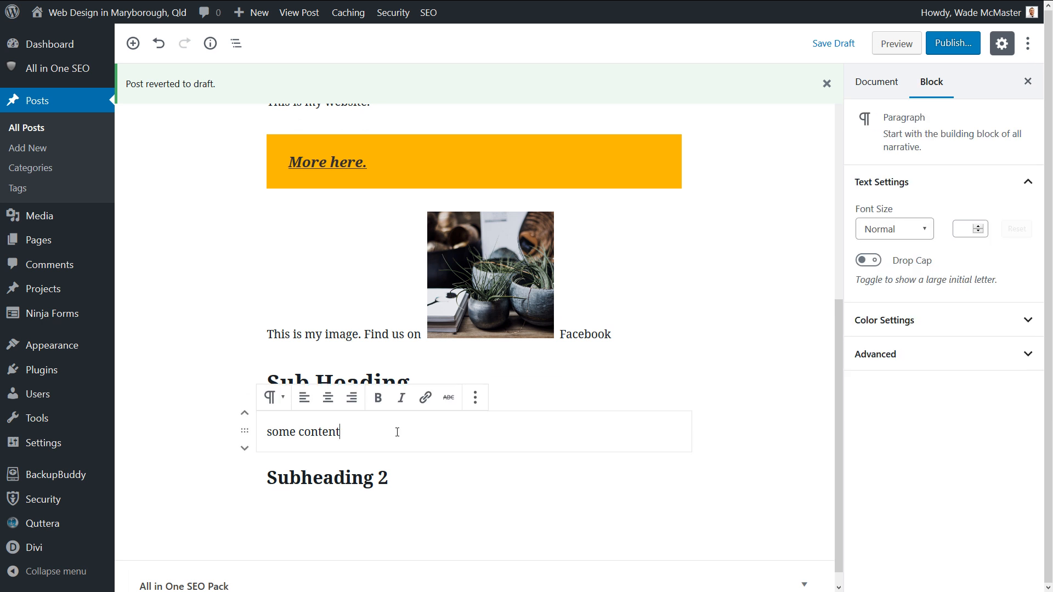
pyautogui.write('.')
pyautogui.write('If you need to add in a link to highlighted text, it’s as simple clicking the ‘add link’ button and copying the address of the website (from the address bar in your browser) into the URL field, and giving it a title.  You can choose to have it open in a new window or/tab by checking the right box also. If you’re linking within your website, you can search your existing content down the bottom and choose from there.')
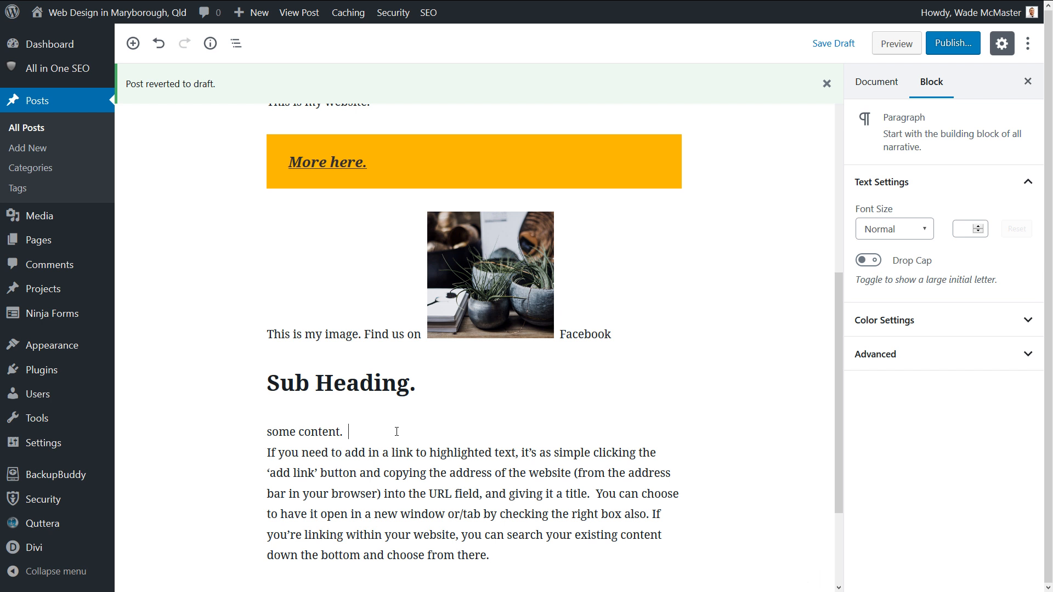
pyautogui.press('Delete')
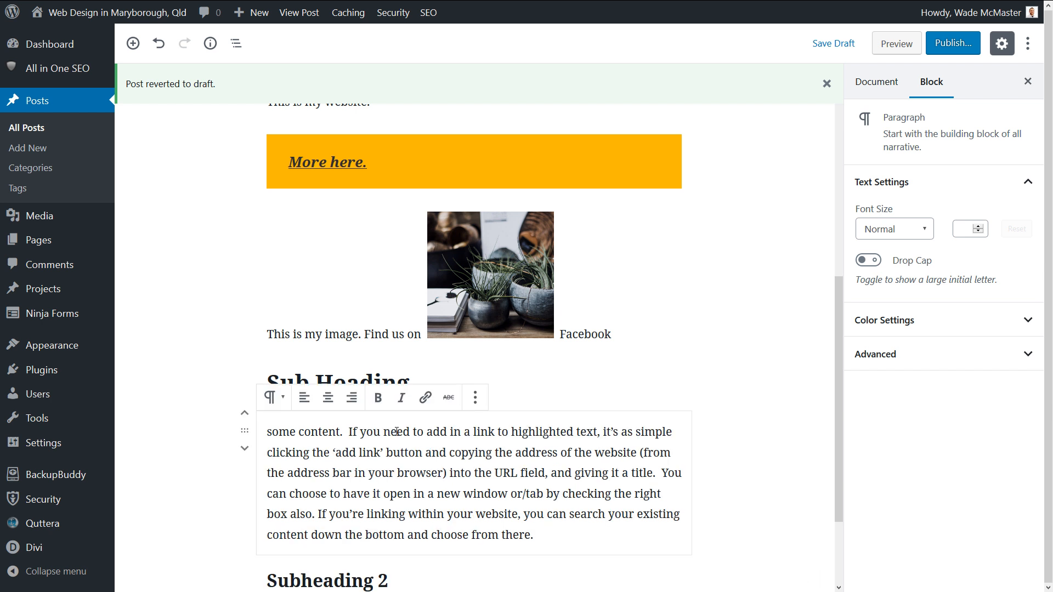
# Move the "some content." paragraph up and back down one position, and place it between the "More here." block and the inline image paragraph.
pyautogui.click(245, 414)
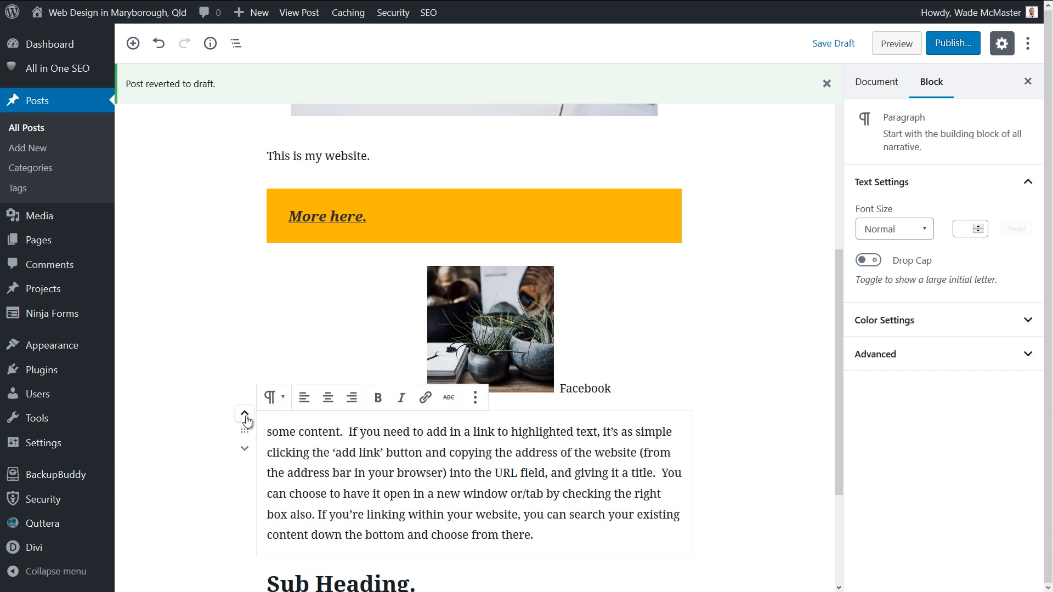
pyautogui.click(246, 453)
pyautogui.moveTo(246, 431); pyautogui.dragTo(277, 224)
pyautogui.scroll(4, 482, 407)
pyautogui.scroll(-5, 486, 416)
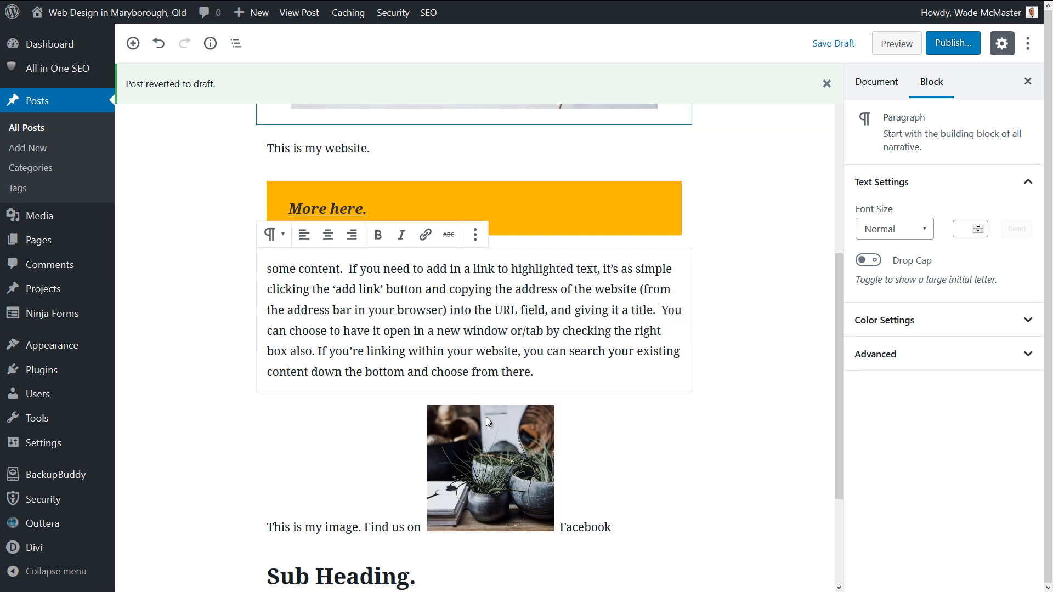
pyautogui.scroll(-4, 486, 416)
pyautogui.scroll(9, 479, 384)
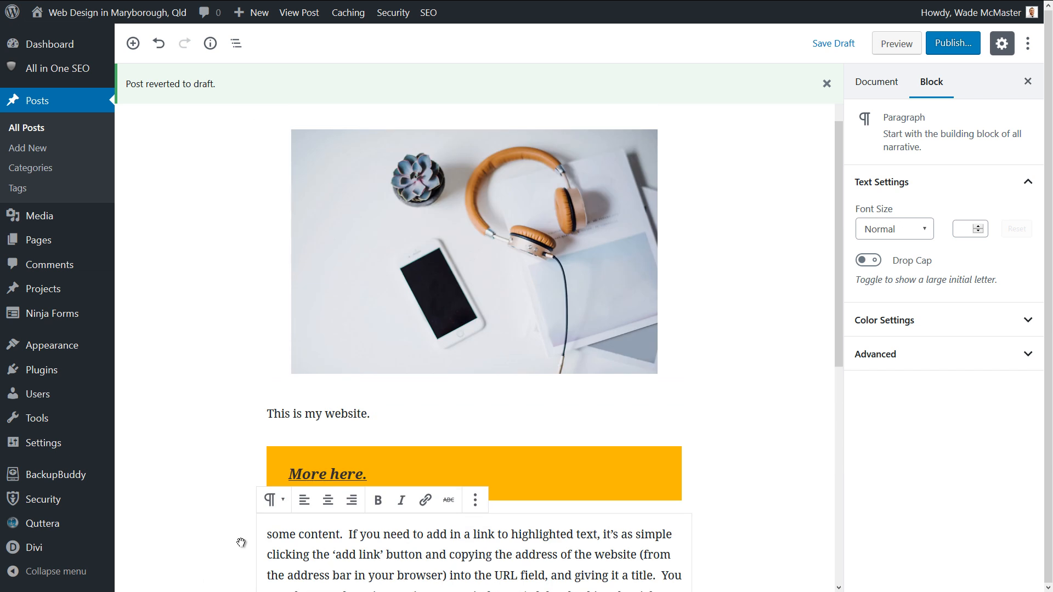
pyautogui.scroll(-3, 239, 535)
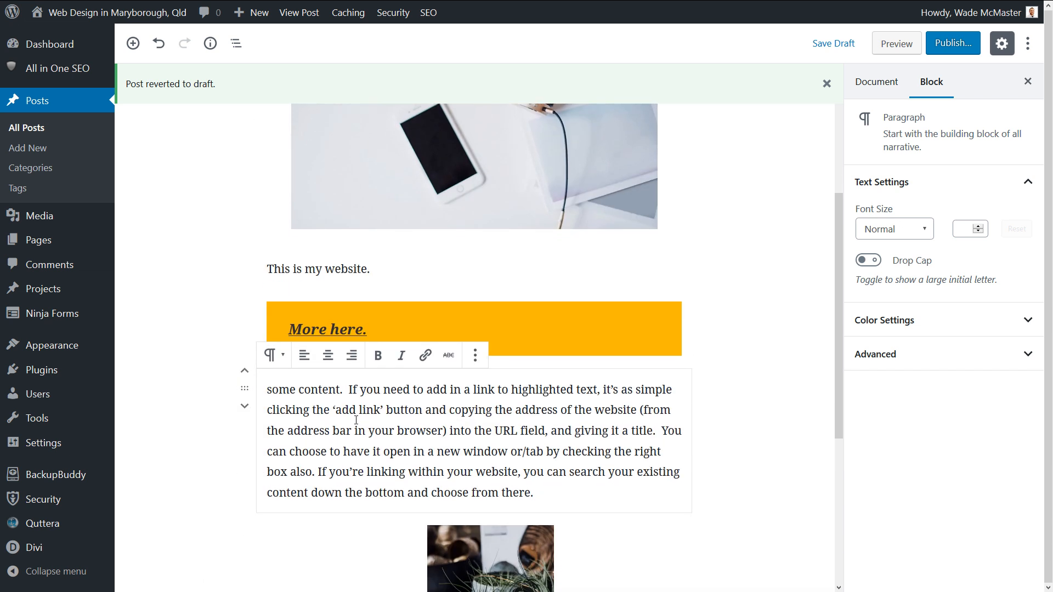
# Remove the "Subheading 2" heading block from the end of the post.
pyautogui.scroll(-5, 356, 419)
pyautogui.click(373, 456)
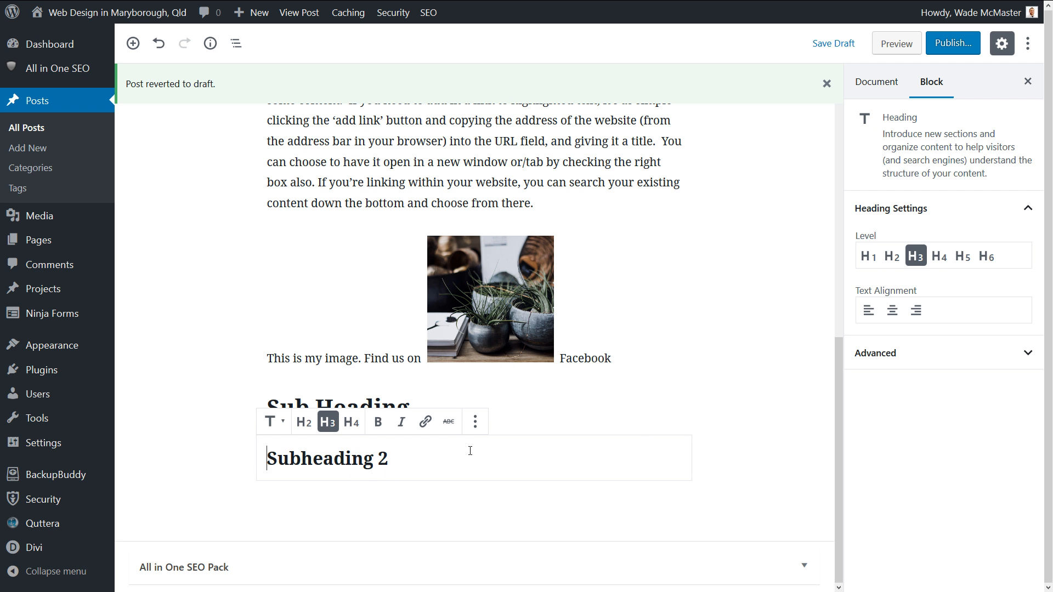
pyautogui.click(475, 422)
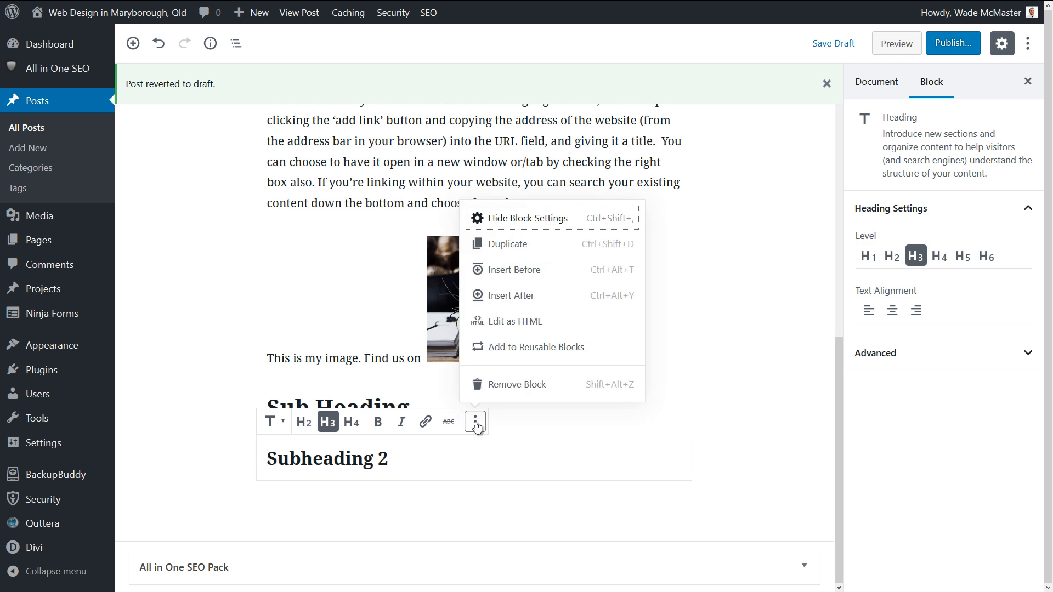
pyautogui.click(517, 387)
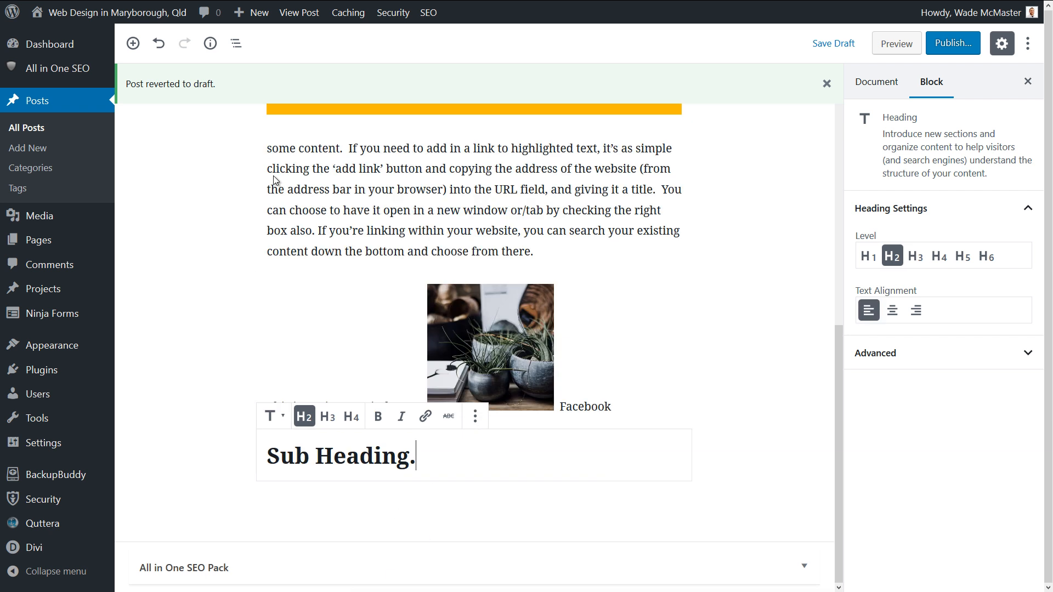
# Insert a Gallery block below the "Sub Heading." block.
pyautogui.click(134, 44)
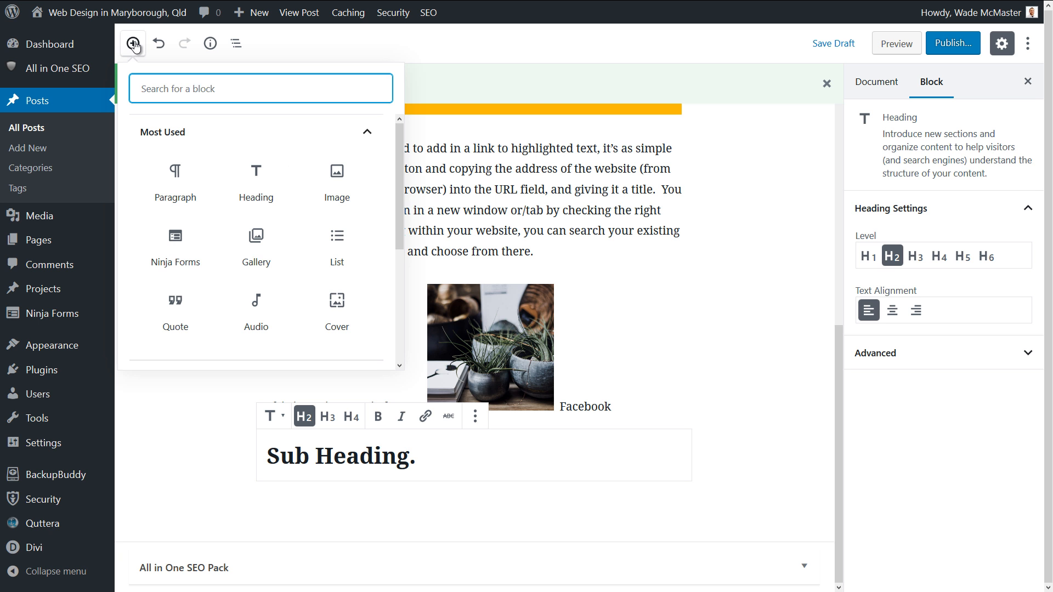
pyautogui.click(256, 240)
pyautogui.scroll(-3, 416, 347)
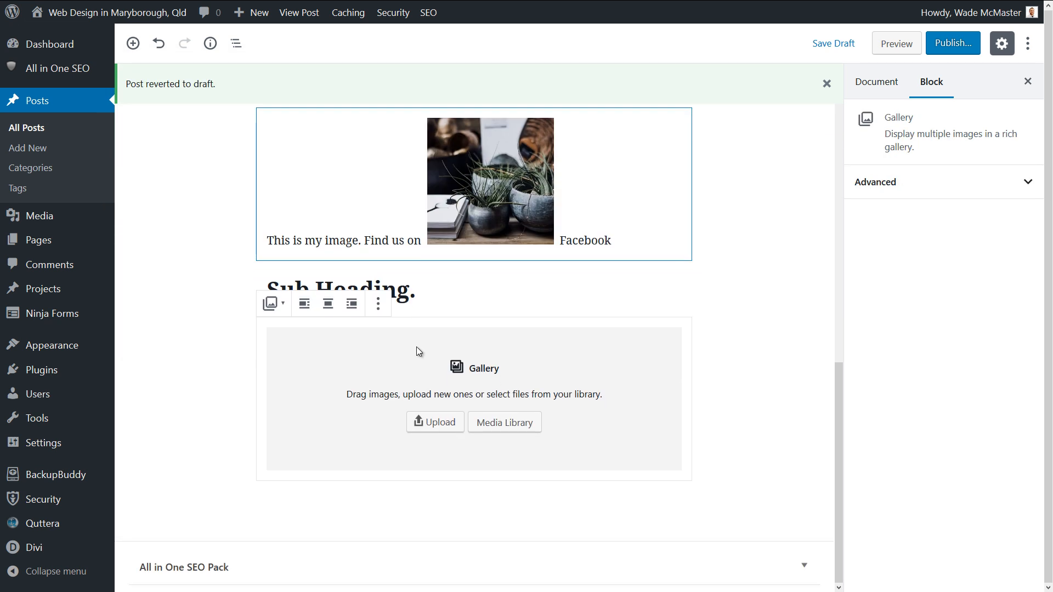
# Create a new gallery from five media library images: the headphones, potted plants, white device on wood, phone with headphones, and SUBSCRIBE picture.
pyautogui.click(510, 421)
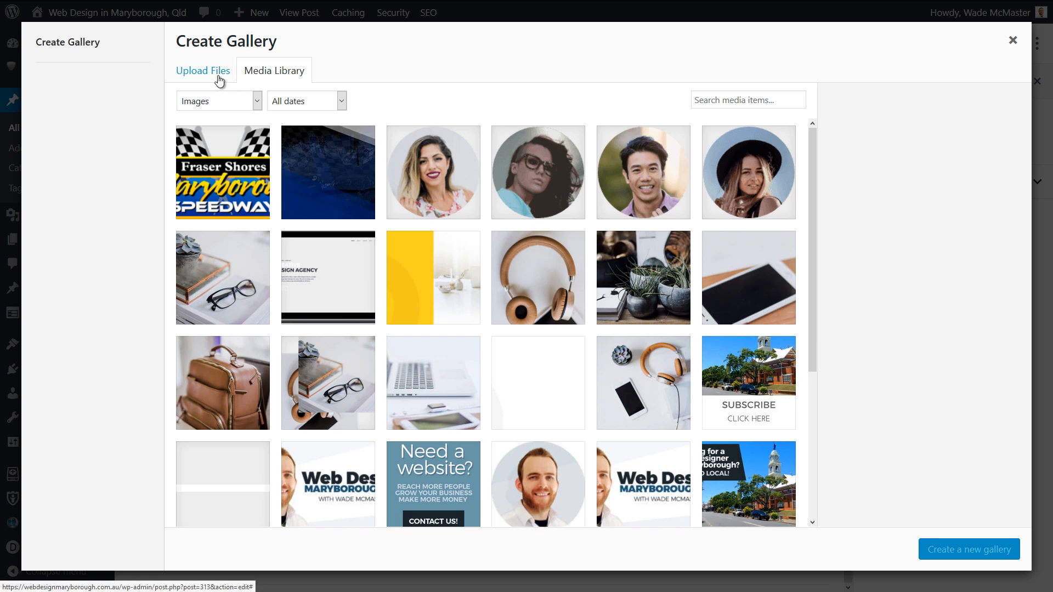
pyautogui.click(220, 77)
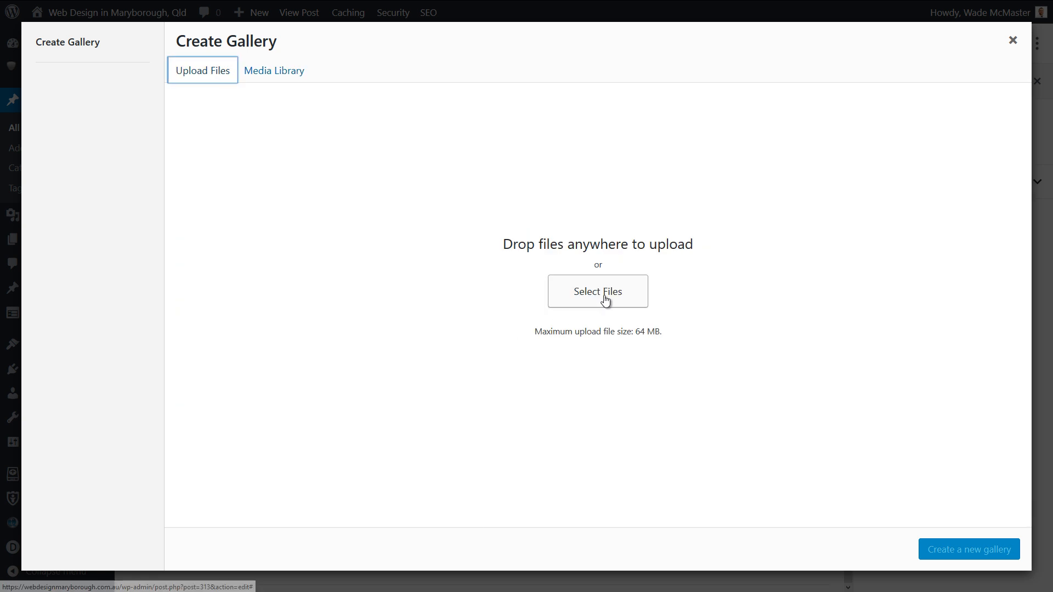
pyautogui.click(286, 71)
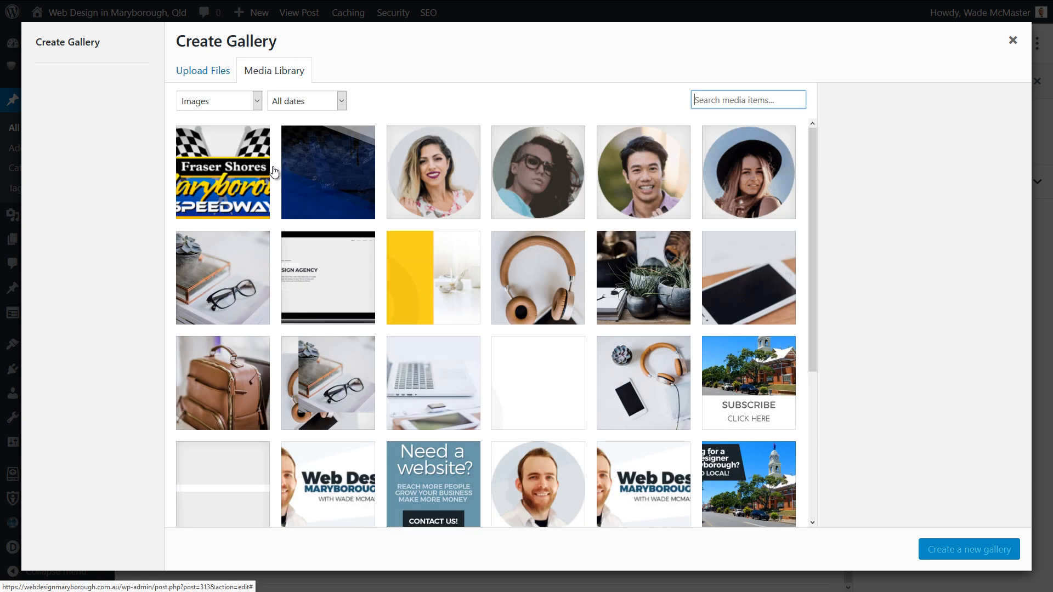
pyautogui.click(567, 276)
pyautogui.click(660, 274)
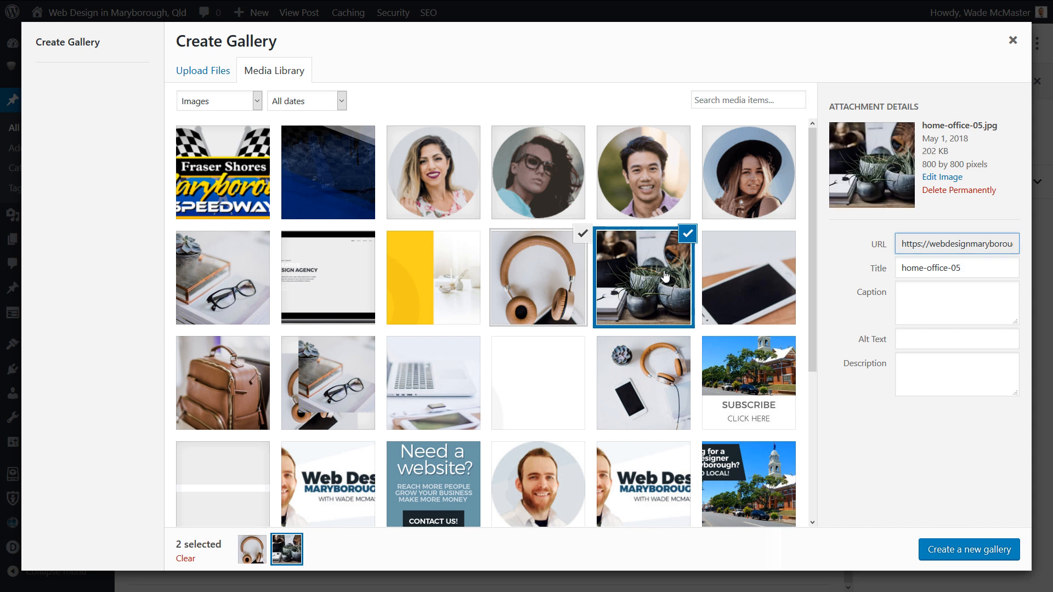
pyautogui.click(750, 287)
pyautogui.click(653, 397)
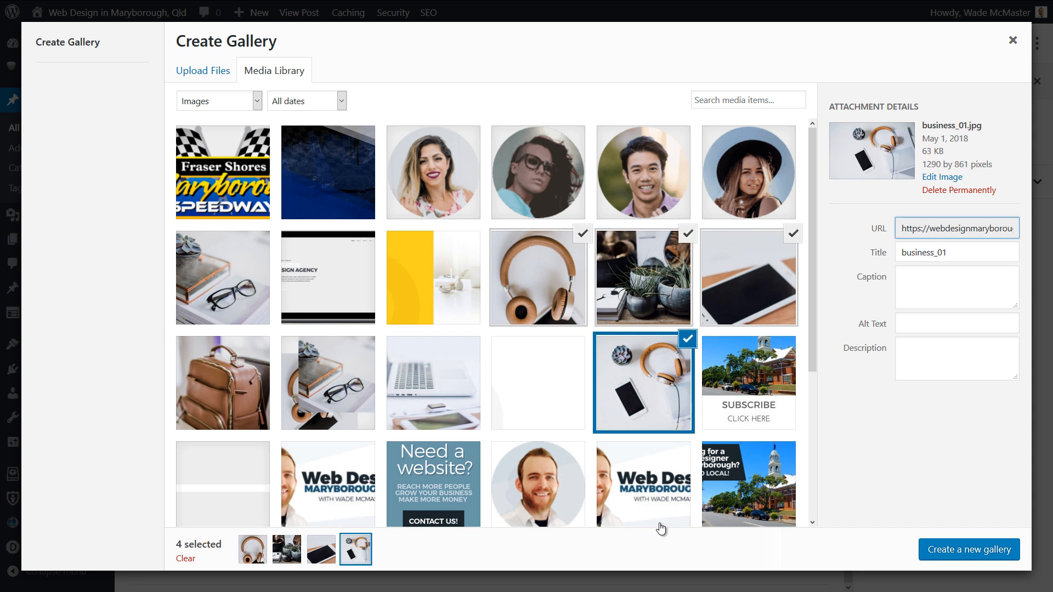
pyautogui.click(766, 412)
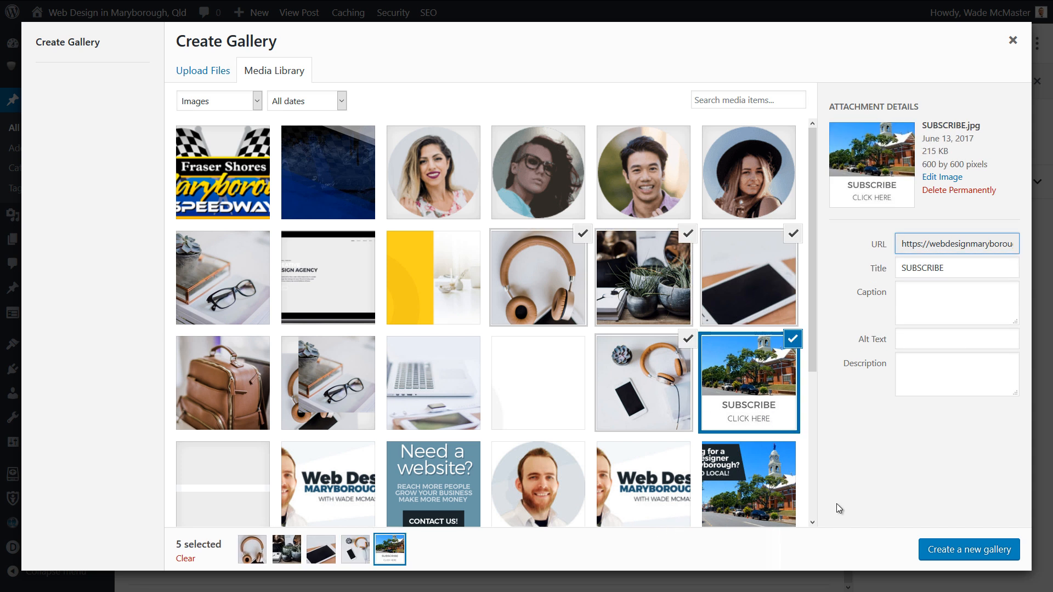
pyautogui.click(954, 553)
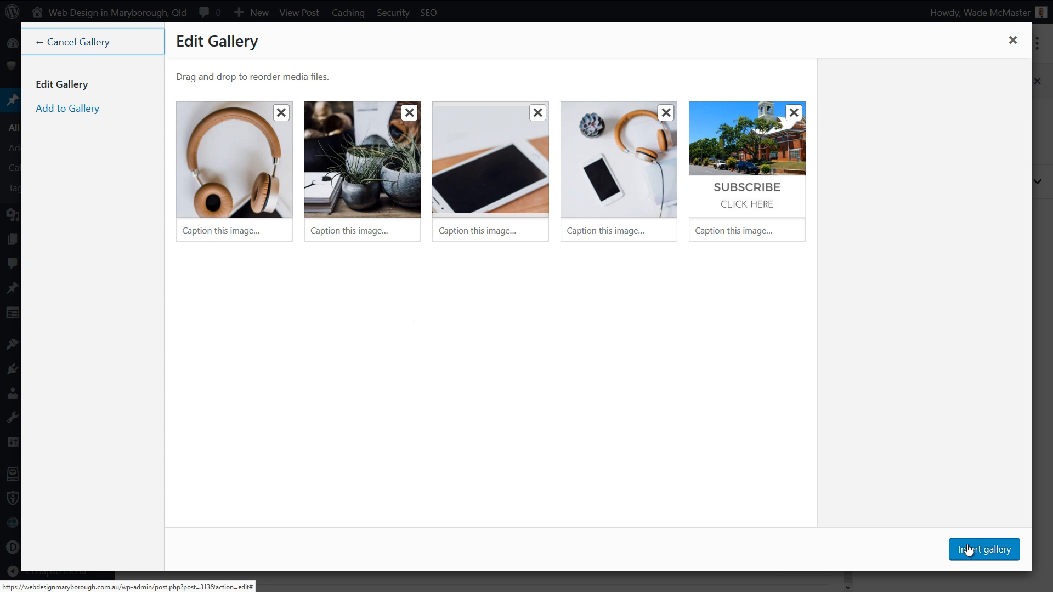
# Caption the last three gallery images "Phone", "Headphones" and "Subscribe", and dismiss the e-mail notification.
pyautogui.click(734, 235)
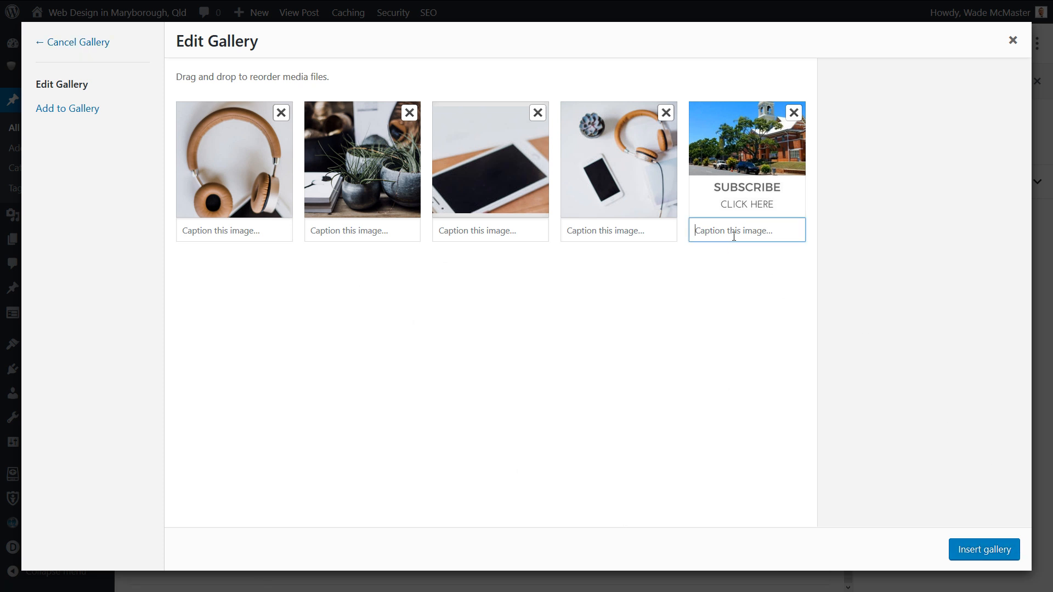
pyautogui.write('SUbscribe')
pyautogui.hotkey('ctrl', 'a')
pyautogui.write('Su')
pyautogui.click(627, 229)
pyautogui.write('Hea')
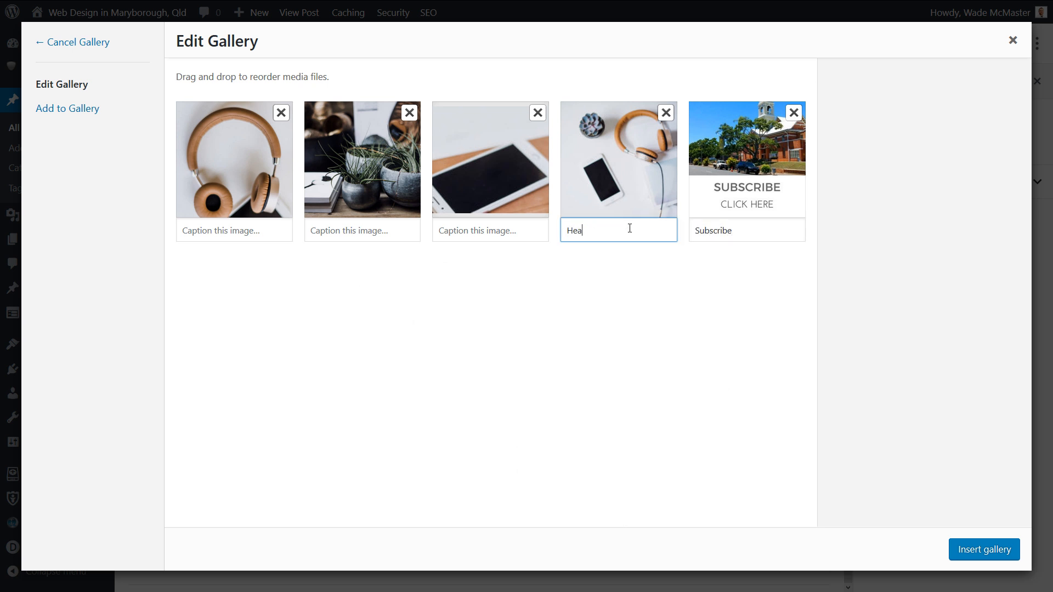
pyautogui.click(527, 231)
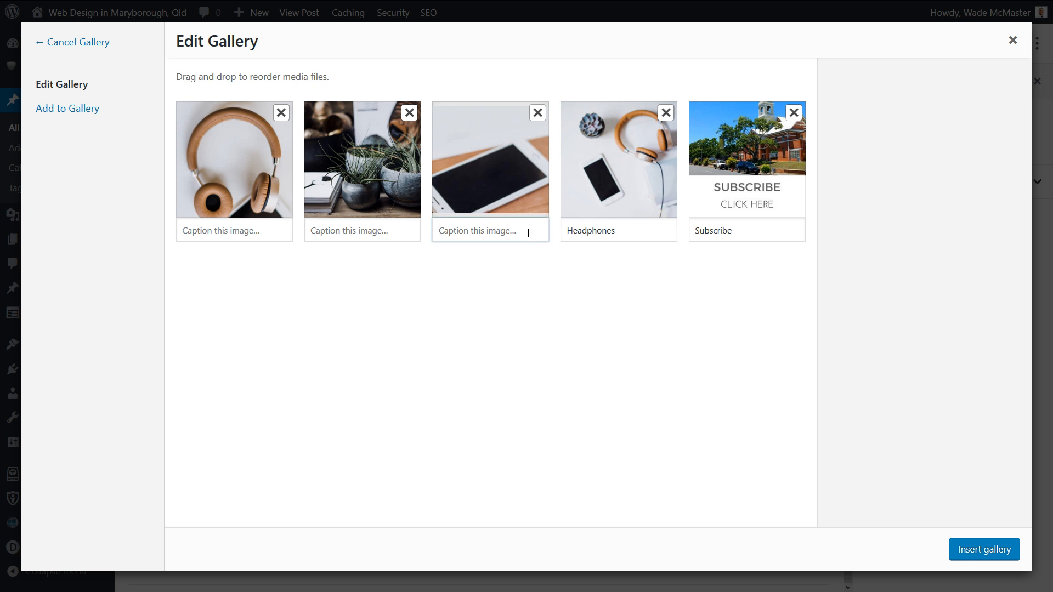
pyautogui.write('PO')
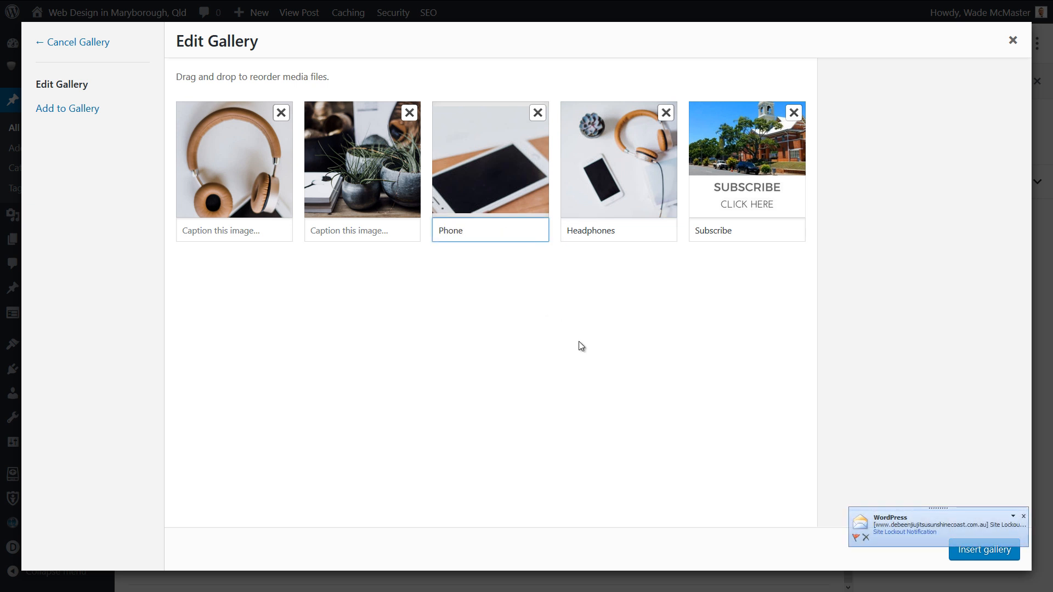
pyautogui.click(1023, 516)
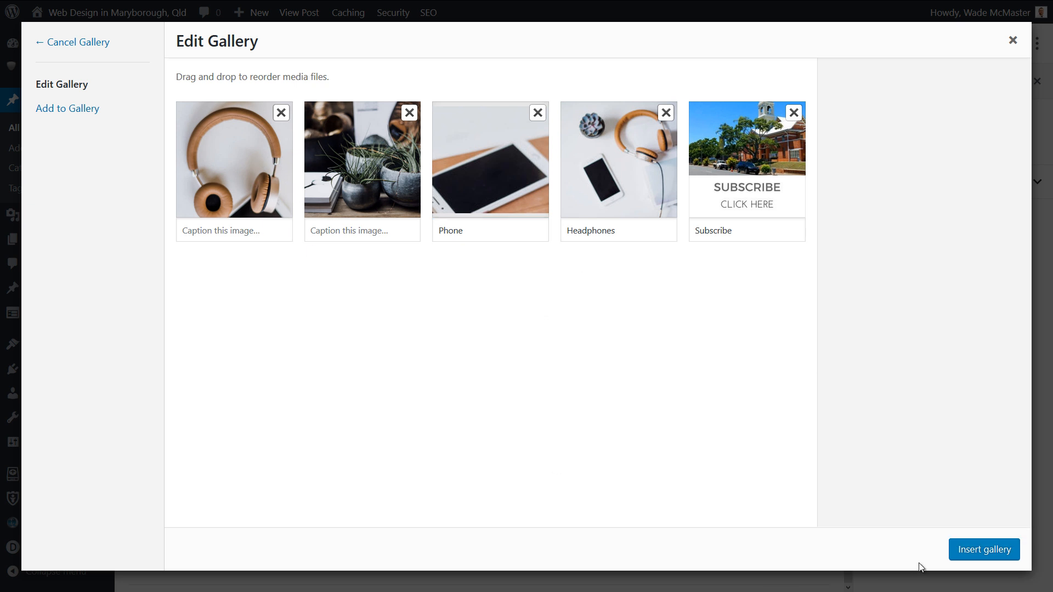
# Insert the new five-image gallery into the post, stay on the page when asked, and save the draft.
pyautogui.click(981, 549)
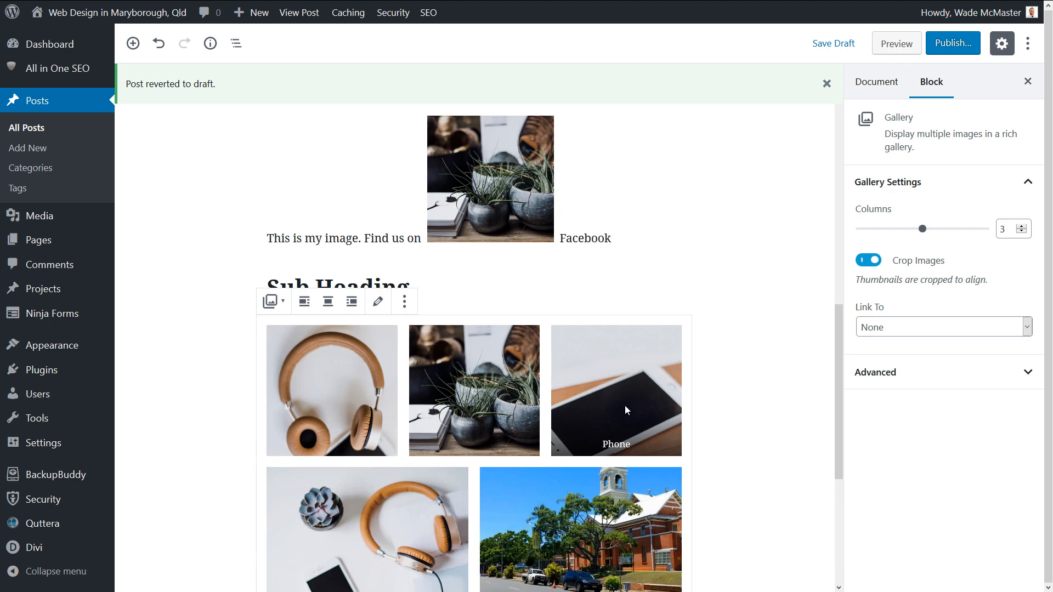
pyautogui.scroll(-4, 626, 410)
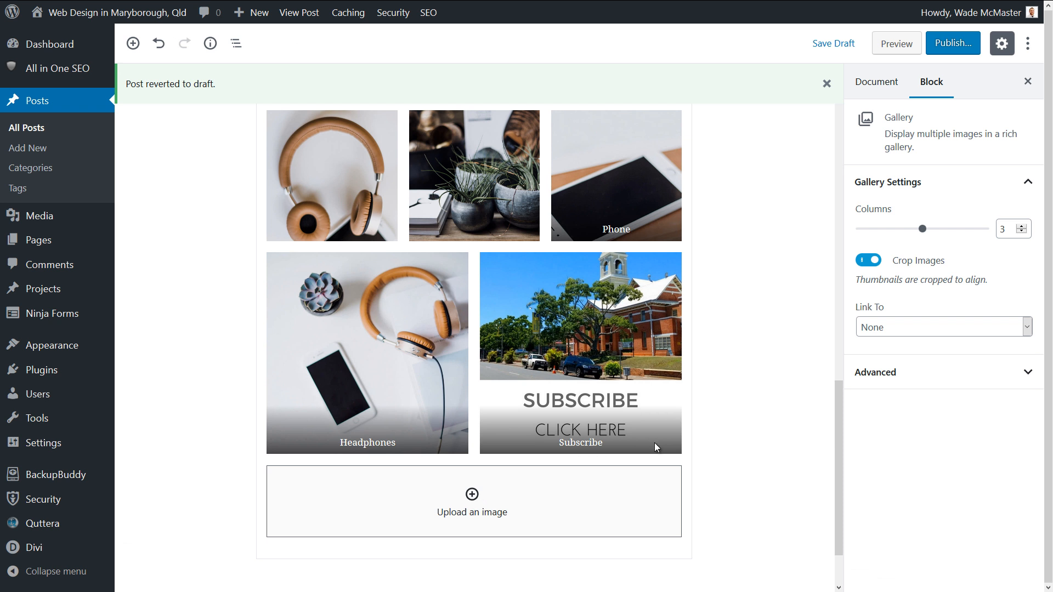
pyautogui.click(897, 45)
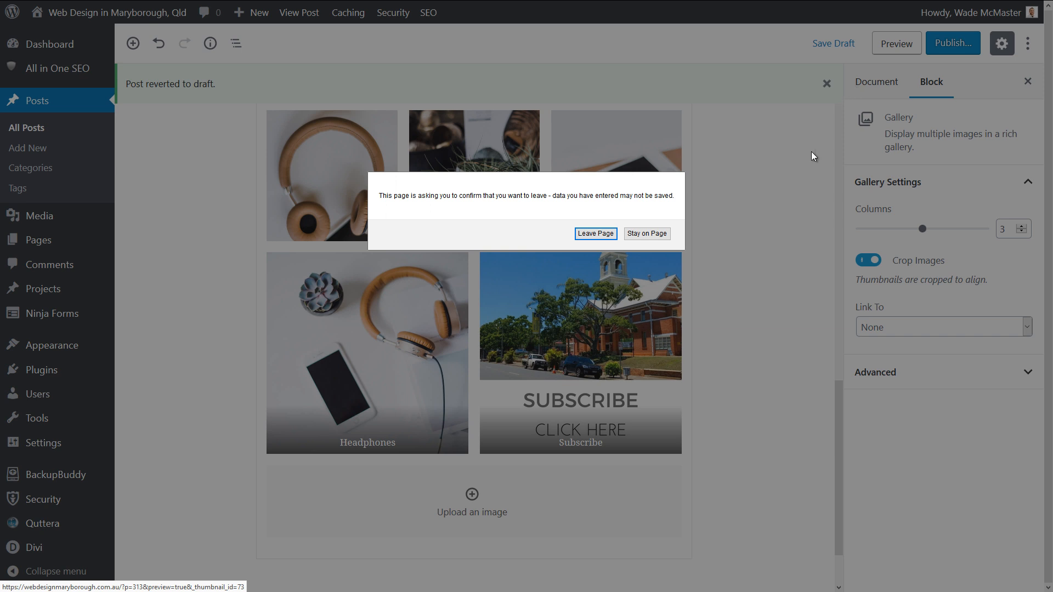
pyautogui.click(650, 236)
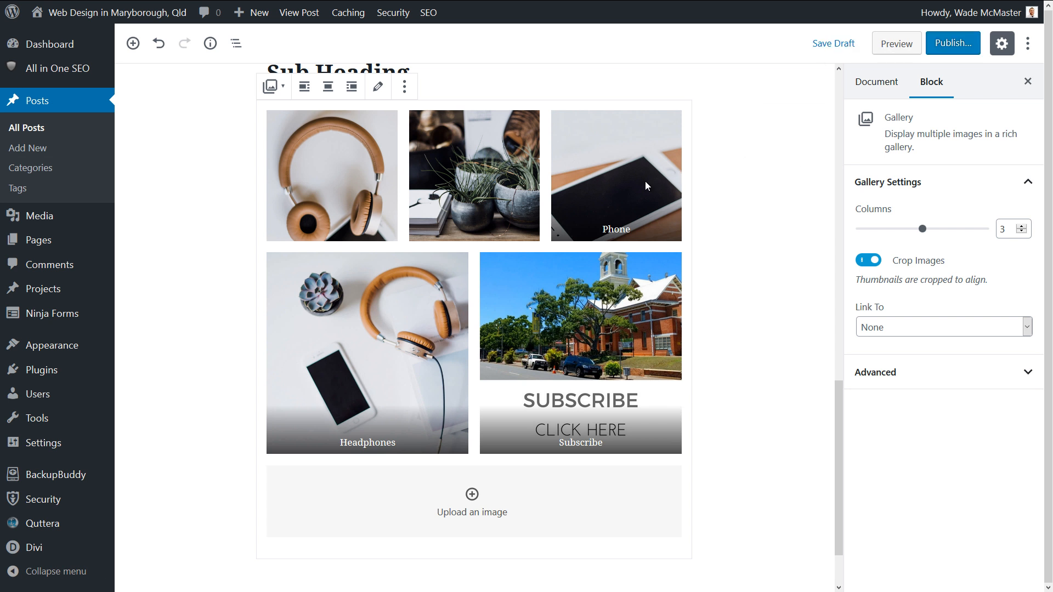
pyautogui.click(834, 43)
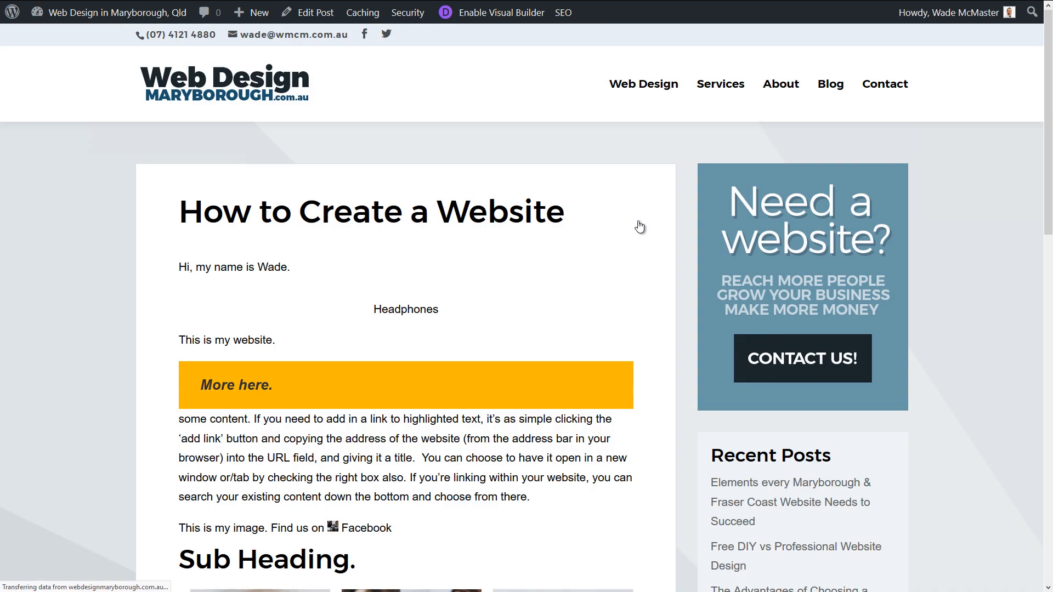
# Examine the post preview, checking the gallery layout and the captions on the phone, headphones and subscribe images.
pyautogui.scroll(-12, 554, 260)
pyautogui.scroll(6, 556, 259)
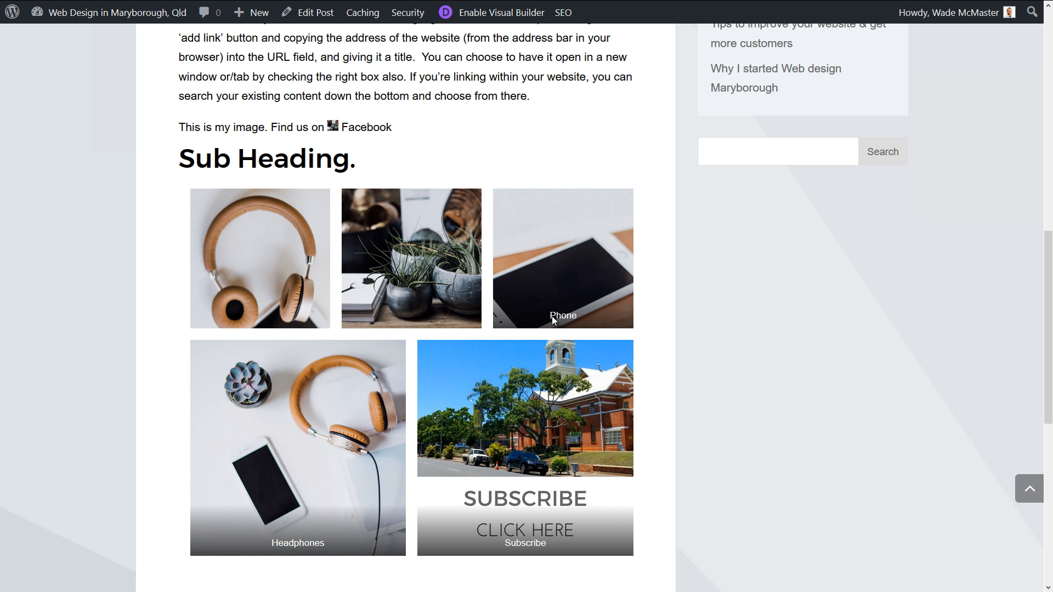
pyautogui.moveTo(566, 315); pyautogui.dragTo(540, 327)
pyautogui.moveTo(531, 545); pyautogui.dragTo(494, 547)
pyautogui.moveTo(300, 544); pyautogui.dragTo(269, 540)
pyautogui.scroll(10, 500, 385)
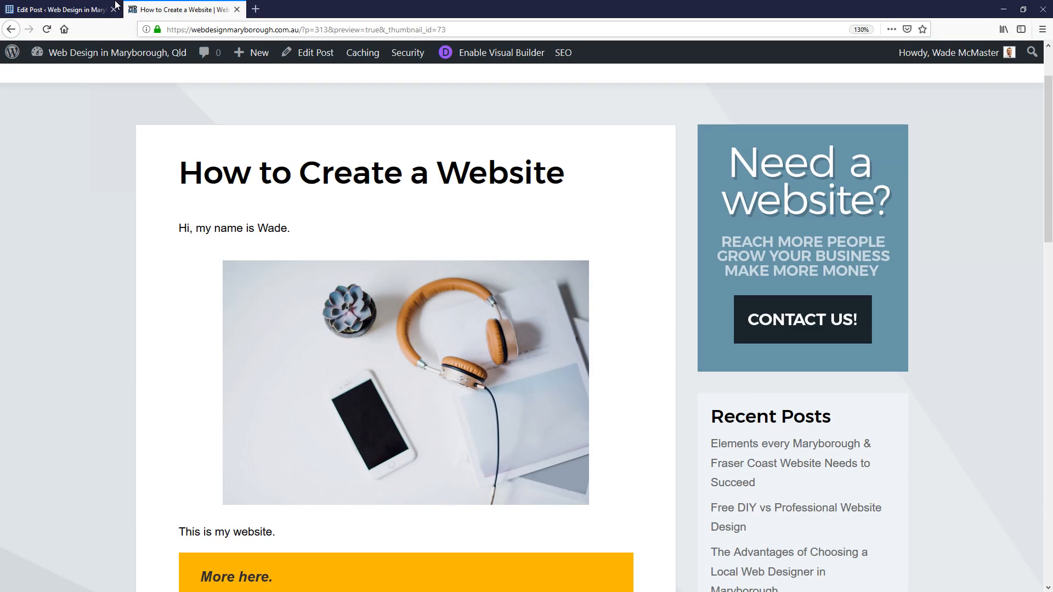
# Review the "How to create a Website" version open in the other editor tab, and return to the preview.
pyautogui.click(115, 4)
pyautogui.scroll(-10, 451, 304)
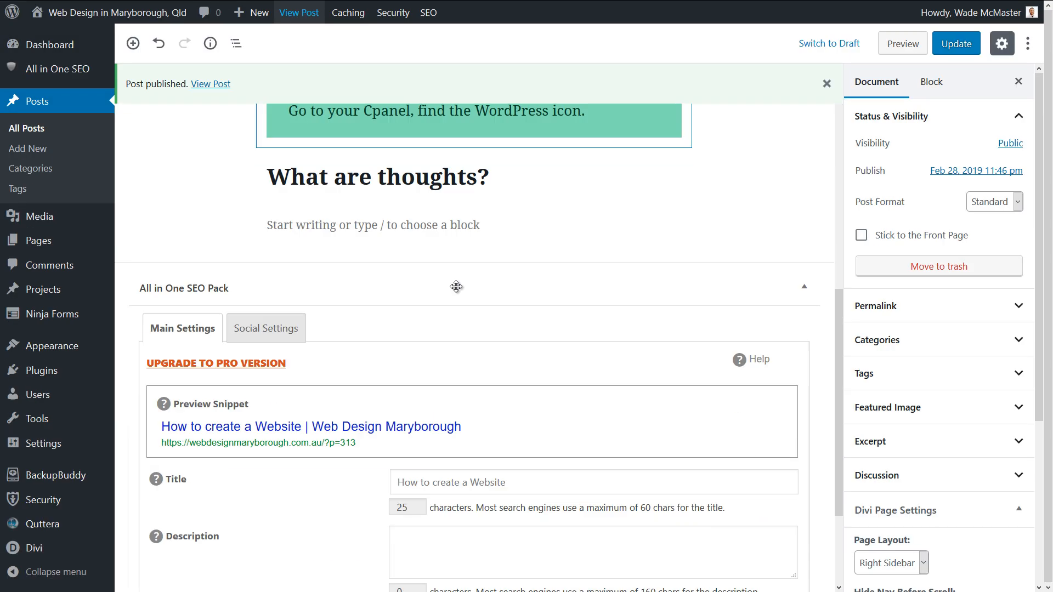
pyautogui.scroll(9, 450, 304)
pyautogui.scroll(-7, 496, 245)
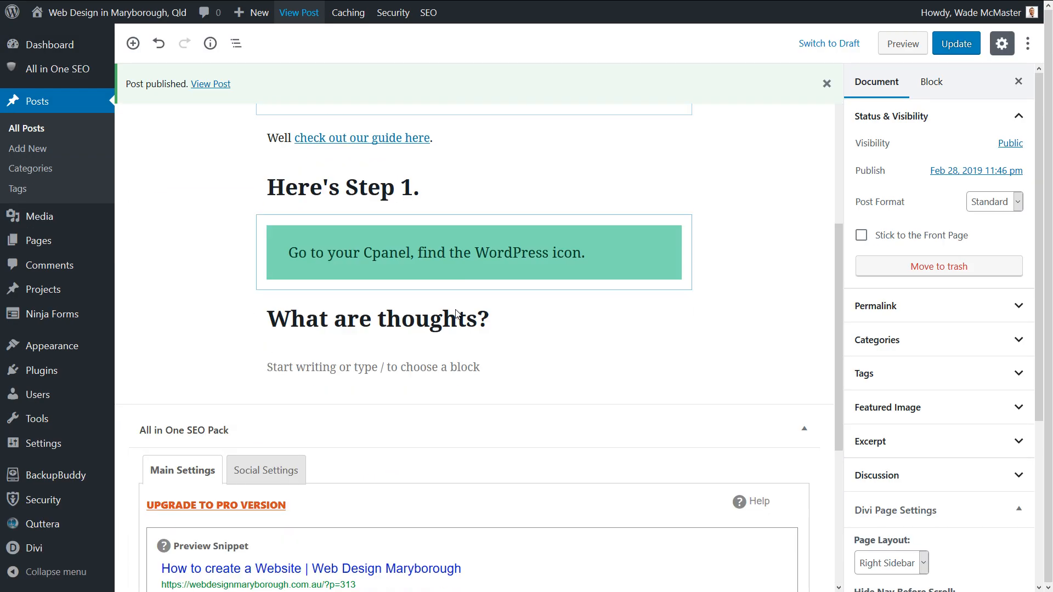
pyautogui.click(505, 251)
pyautogui.scroll(5, 505, 251)
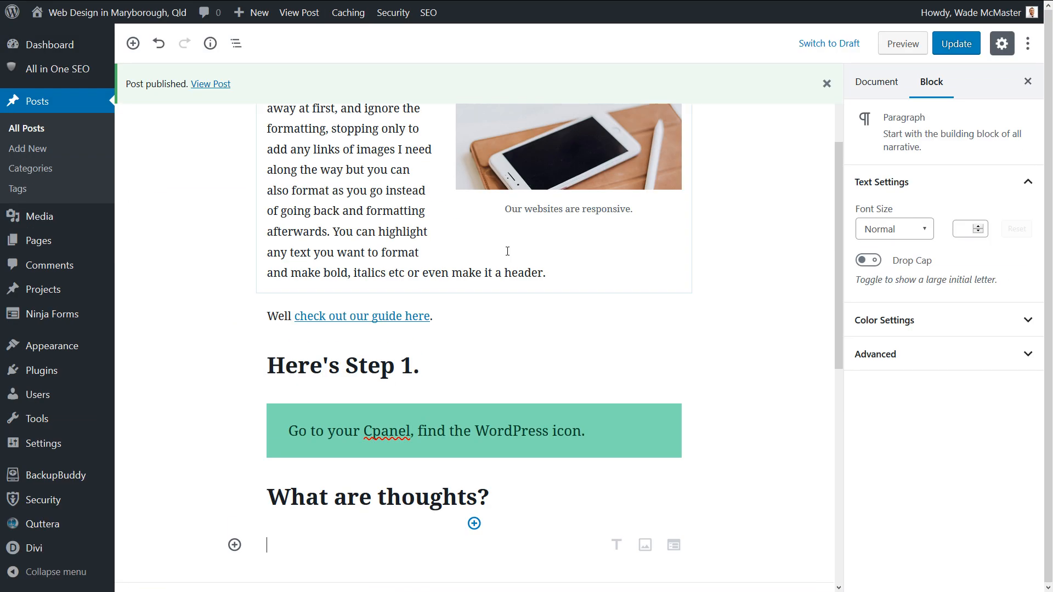
pyautogui.scroll(3, 506, 251)
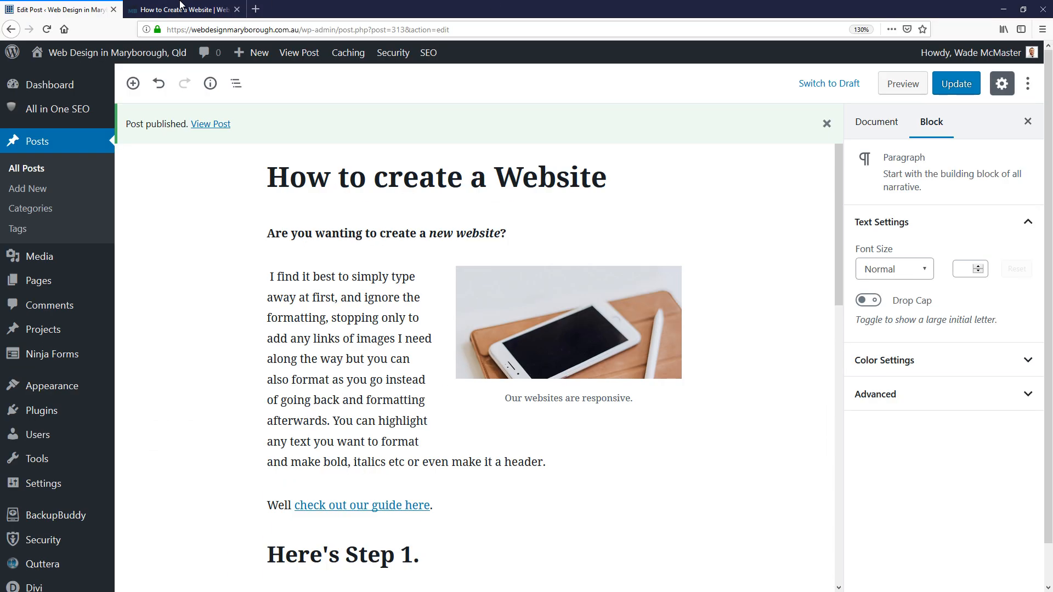
pyautogui.click(157, 4)
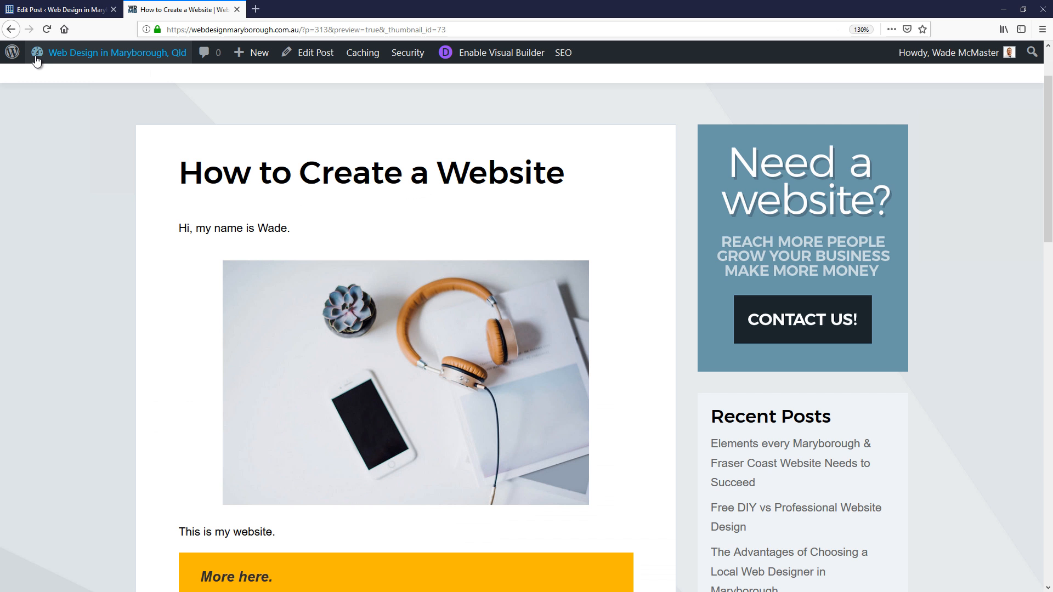
# Go back from the preview to the draft's editor and locate the gallery block under "Sub Heading.".
pyautogui.click(11, 29)
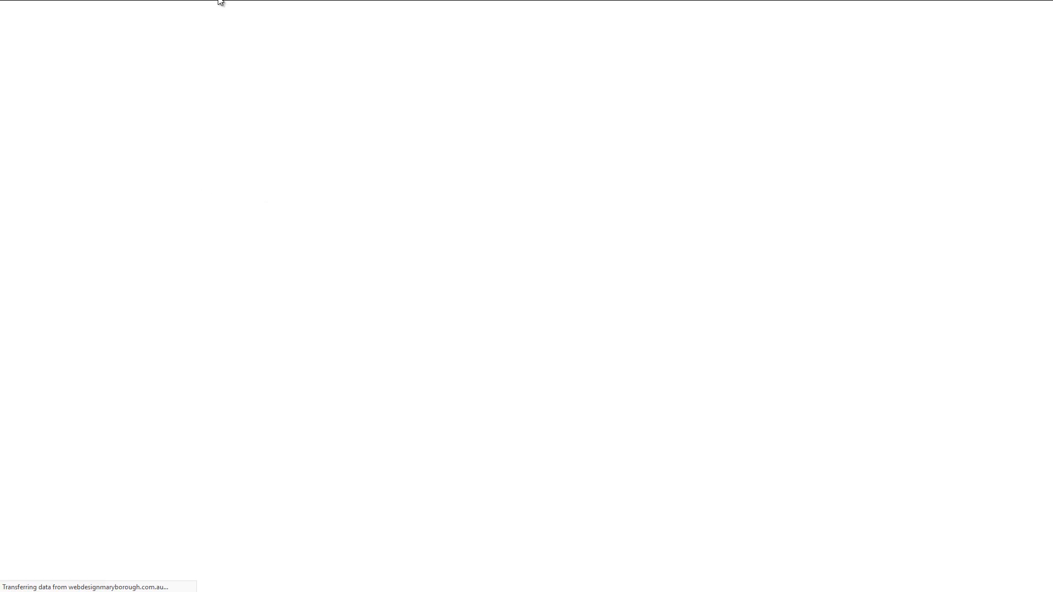
pyautogui.moveTo(222, 2)
pyautogui.moveTo(382, 2)
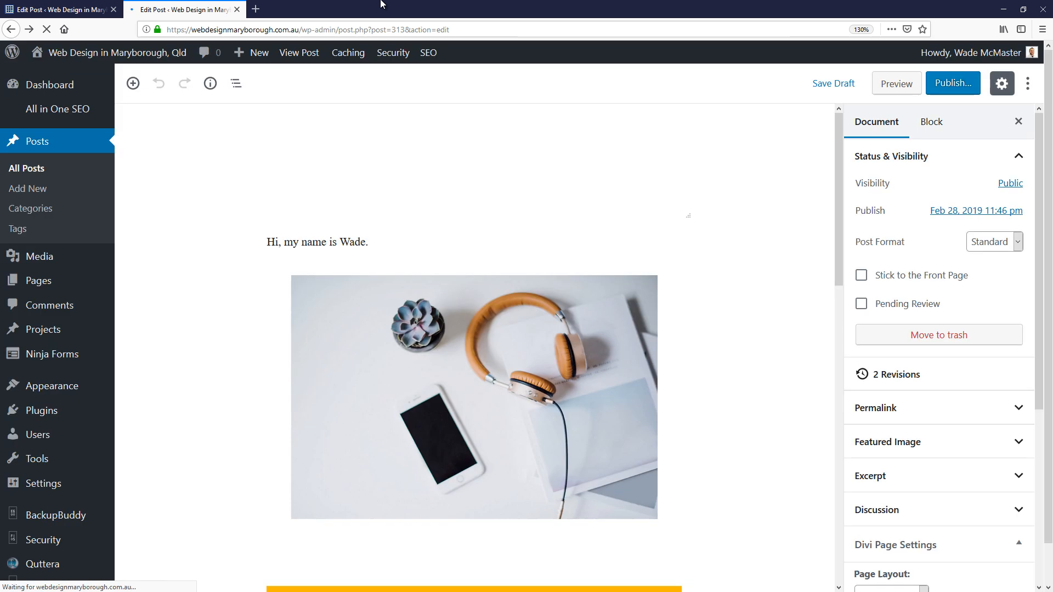
pyautogui.scroll(-12, 436, 305)
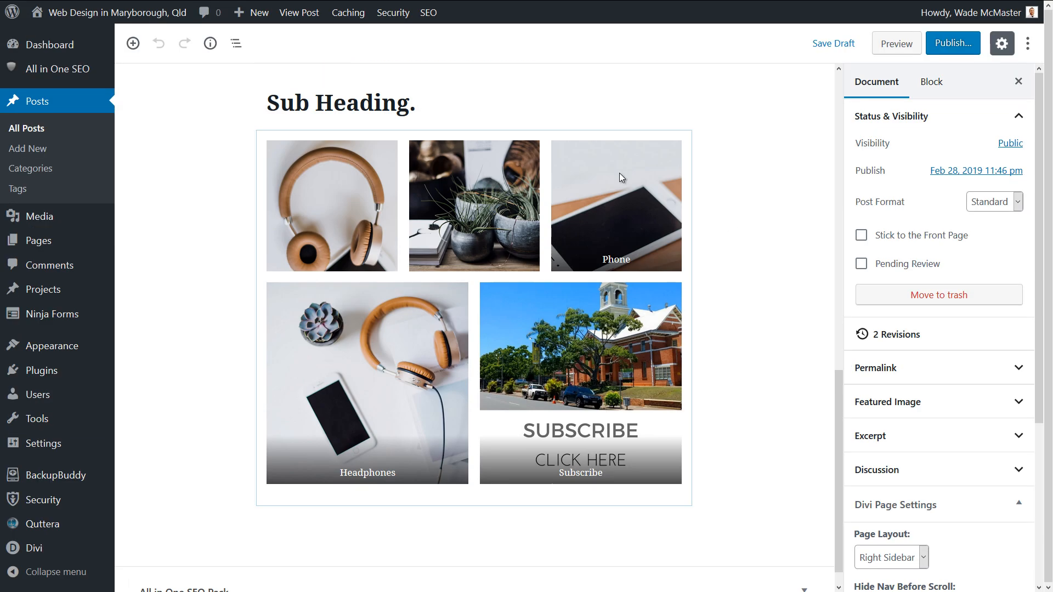
# Try the gallery block at two columns, and set it to four columns.
pyautogui.click(501, 224)
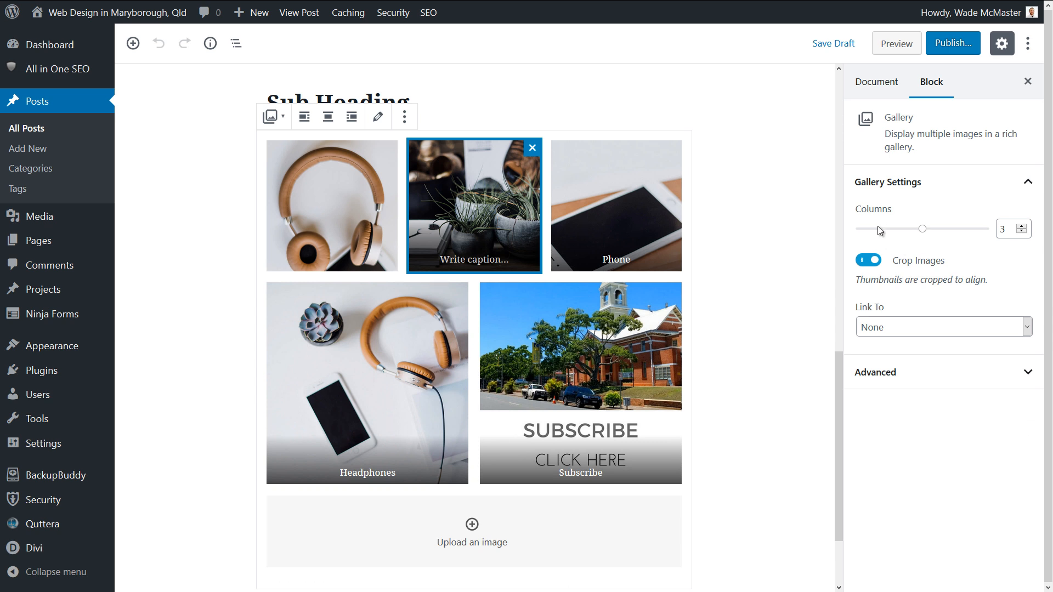
pyautogui.moveTo(944, 232); pyautogui.dragTo(884, 230)
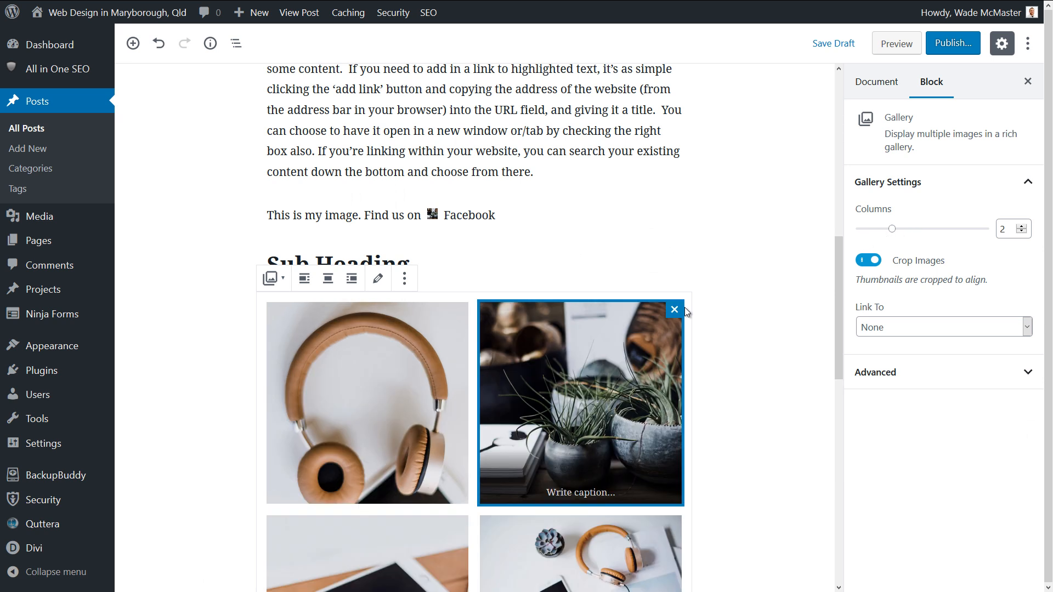
pyautogui.scroll(-8, 621, 311)
pyautogui.scroll(4, 573, 321)
pyautogui.moveTo(892, 229); pyautogui.dragTo(915, 240)
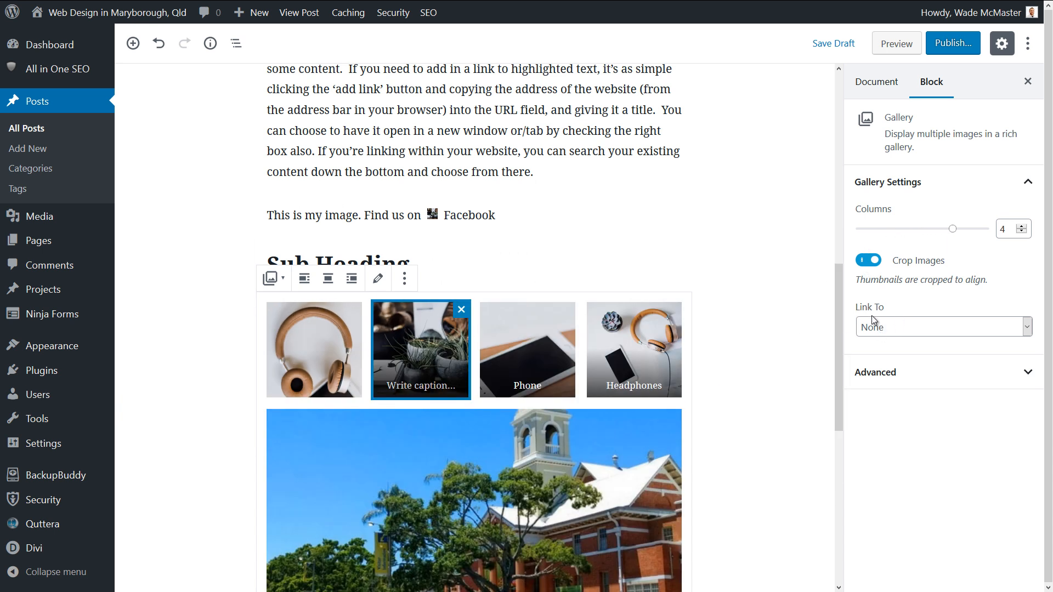
# Link the gallery images to Media File and save the draft.
pyautogui.click(887, 330)
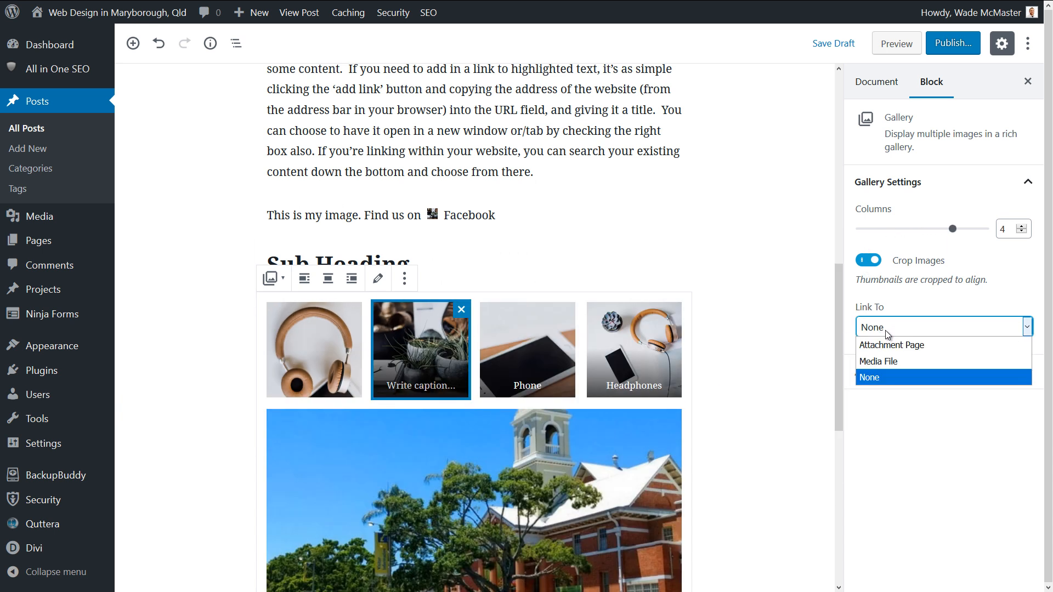
pyautogui.click(889, 367)
pyautogui.click(885, 372)
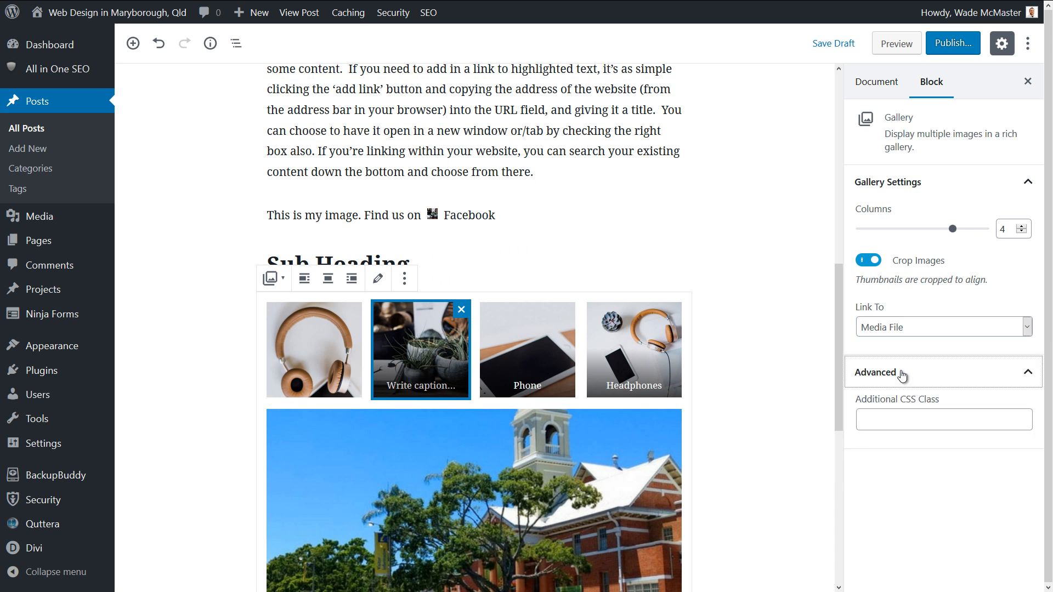
pyautogui.click(897, 372)
pyautogui.click(831, 48)
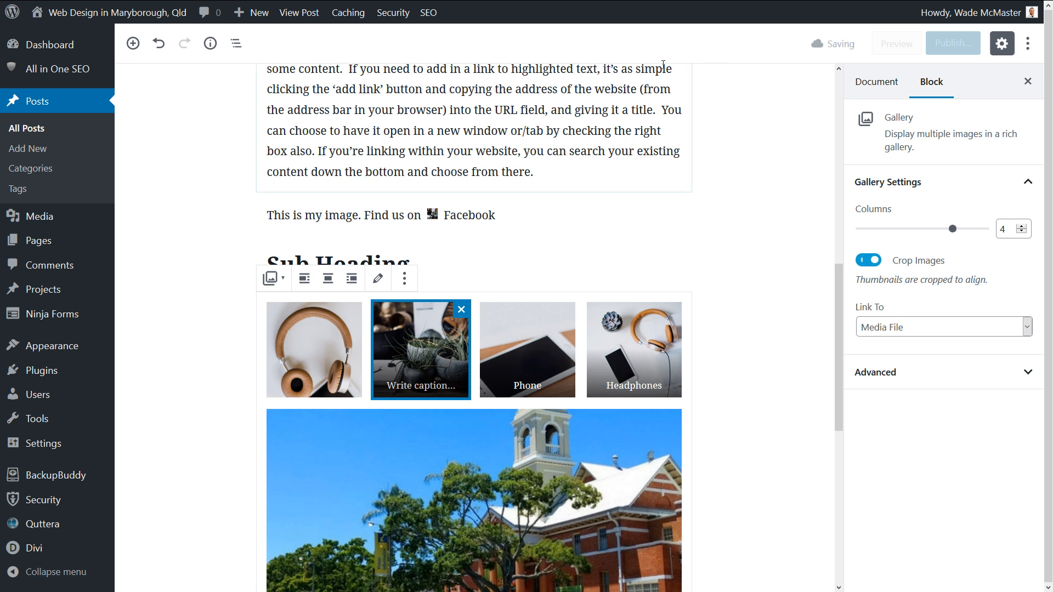
# Preview the post, open the SUBSCRIBE gallery image through its media file link, and return to the preview.
pyautogui.click(893, 45)
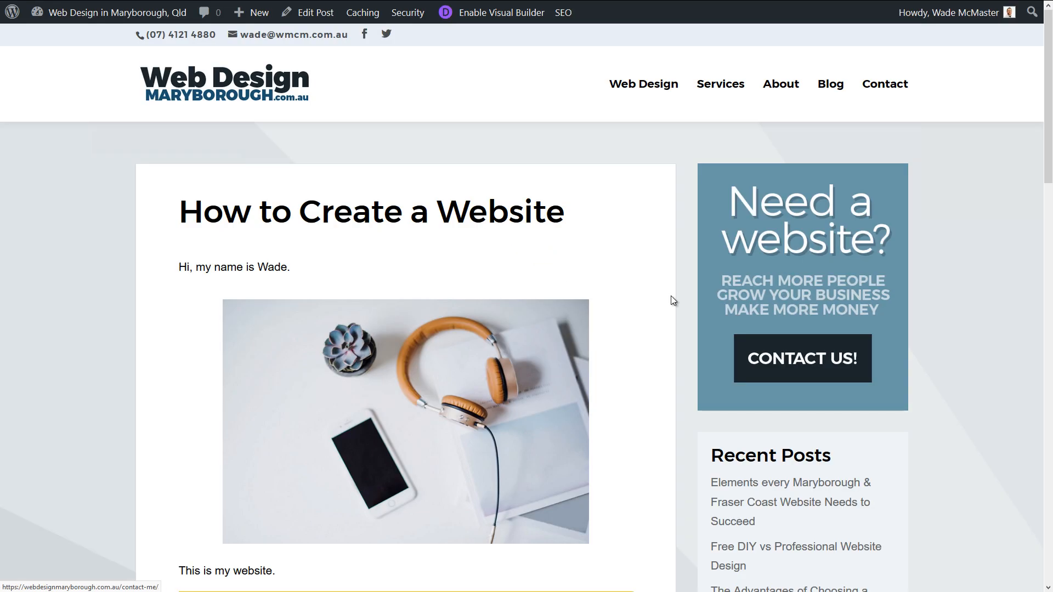
pyautogui.scroll(-4, 603, 298)
pyautogui.scroll(-9, 536, 302)
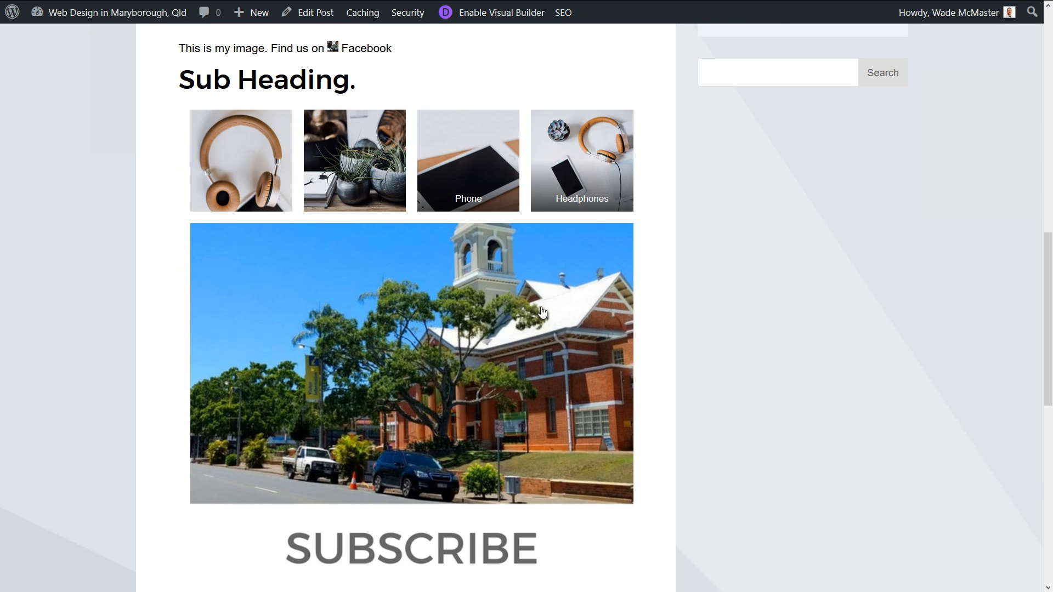
pyautogui.click(498, 290)
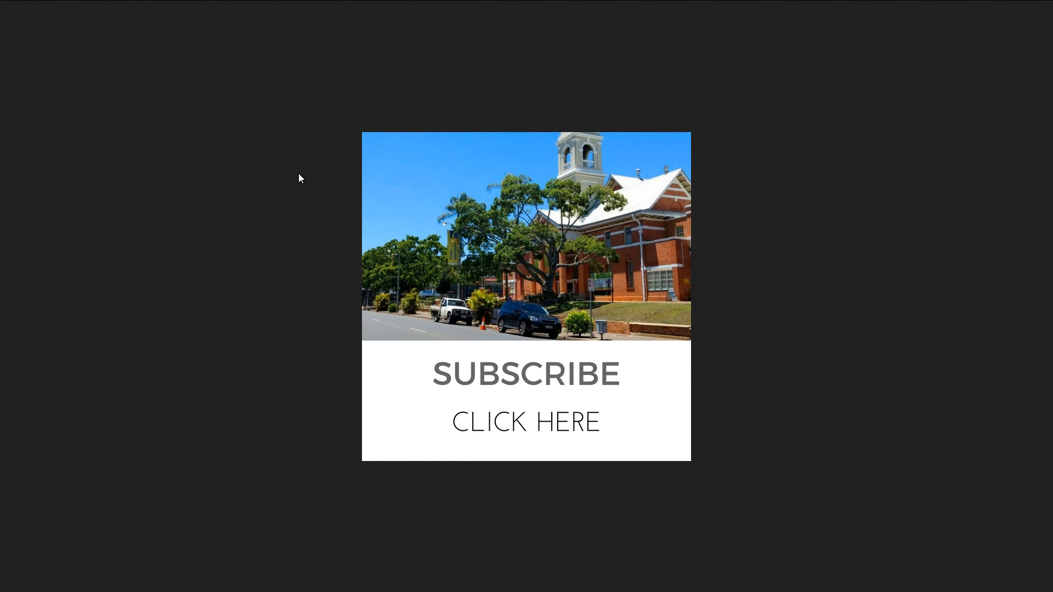
pyautogui.hotkey('alt', 'Left')
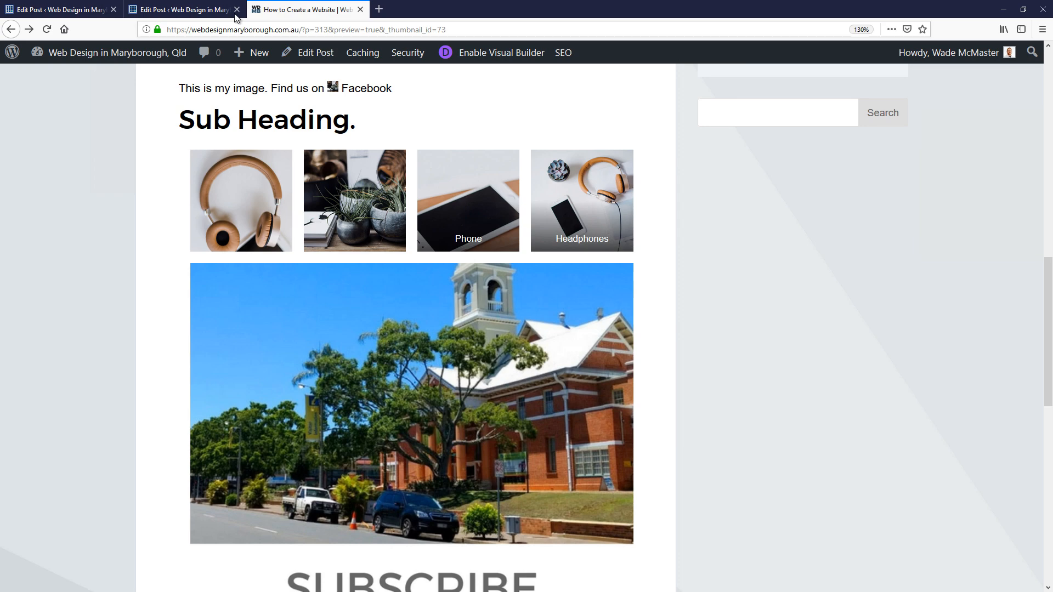
# Return to the post editor, link the gallery images to Attachment Page, and save the draft.
pyautogui.click(219, 6)
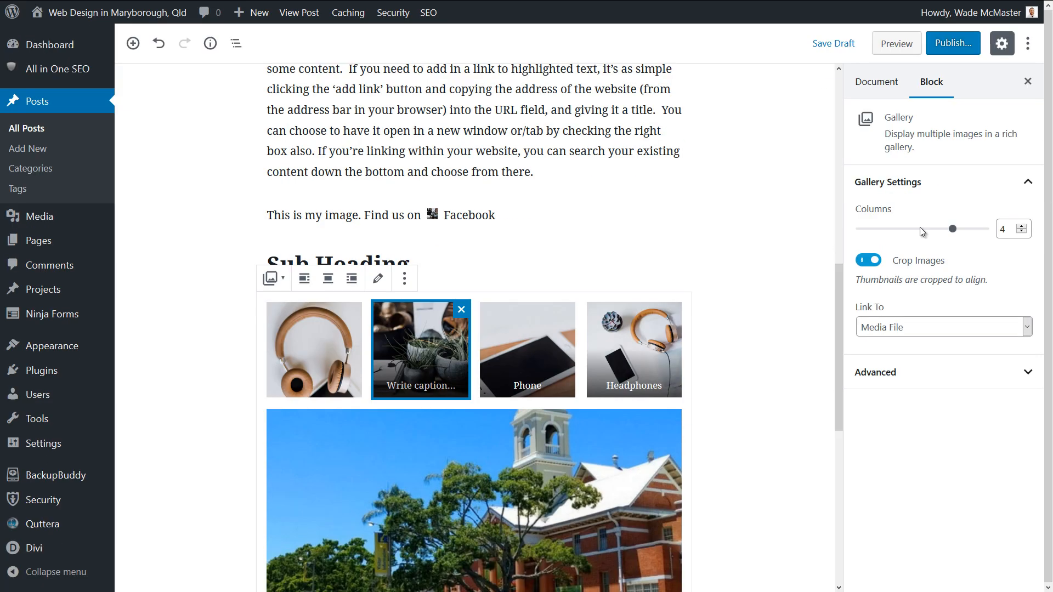
pyautogui.click(924, 327)
pyautogui.click(906, 349)
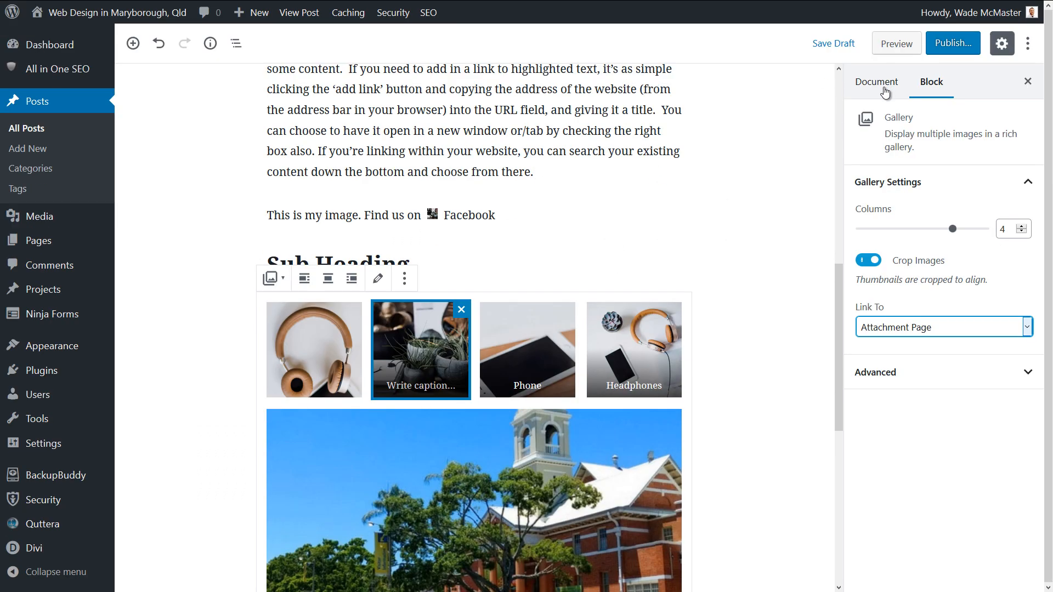
pyautogui.click(832, 45)
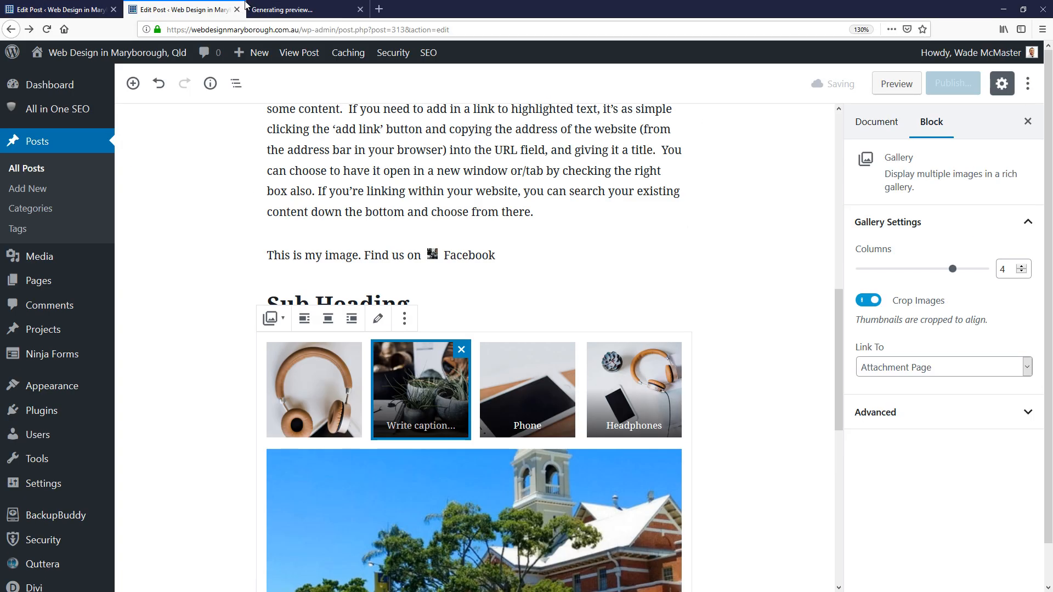
# Open the SUBSCRIBE image's attachment page from the post preview, examine it, and return to the preview.
pyautogui.click(249, 8)
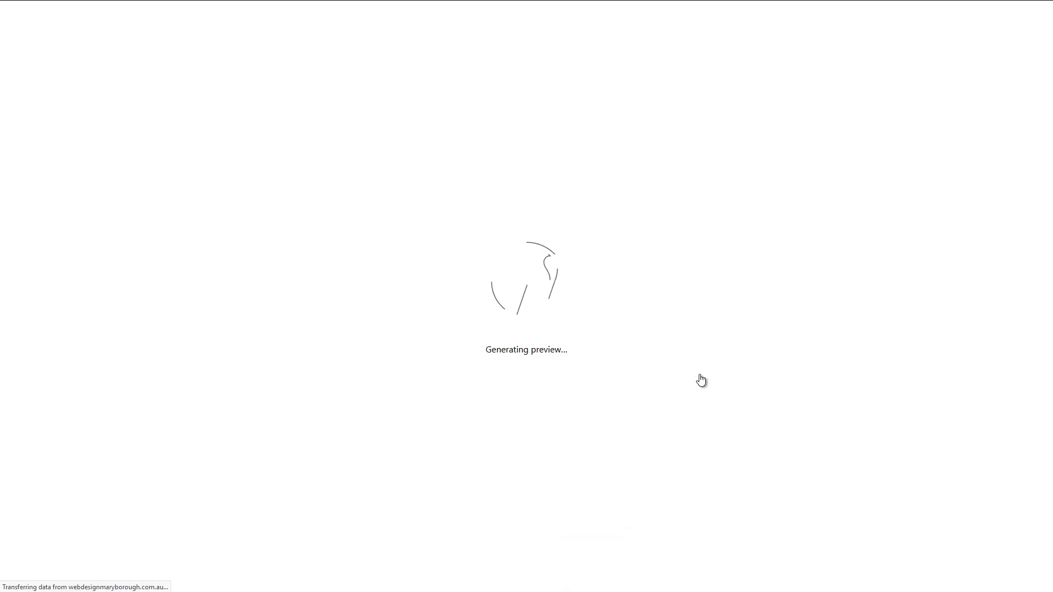
pyautogui.scroll(-10, 577, 322)
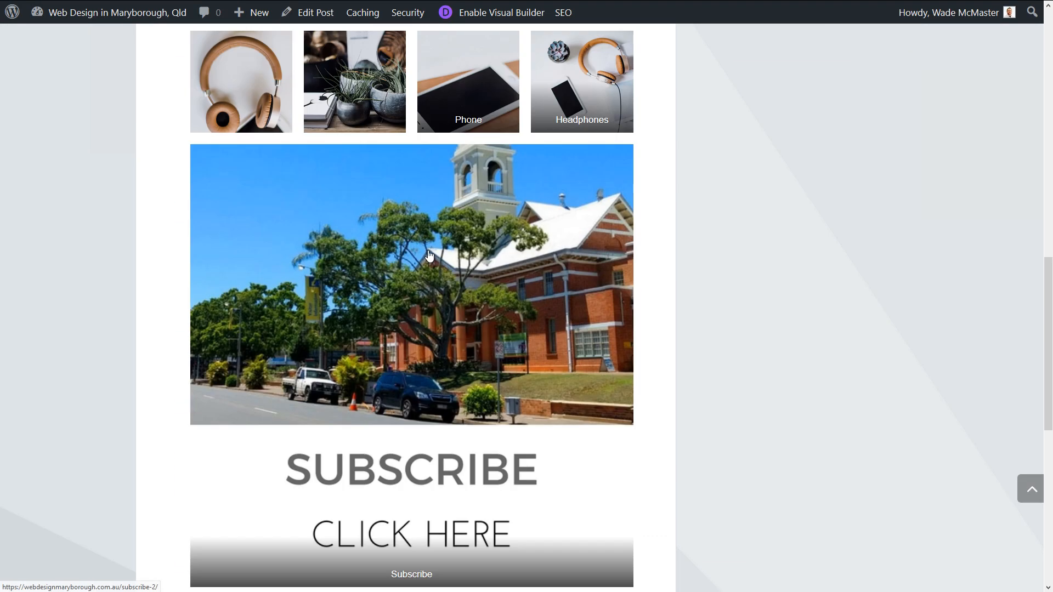
pyautogui.click(428, 255)
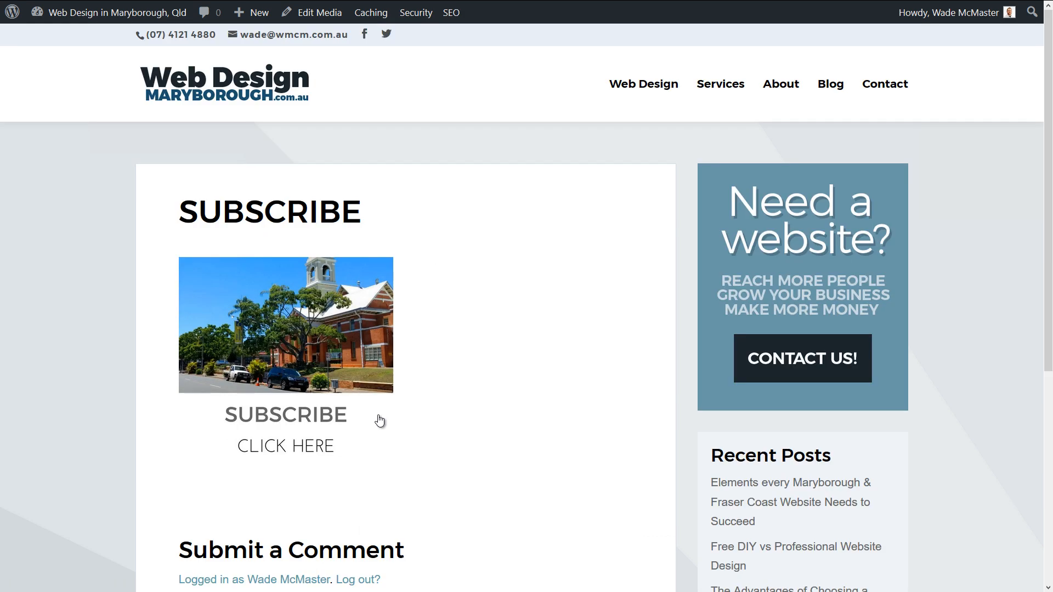
pyautogui.scroll(-1, 260, 359)
pyautogui.scroll(1, 295, 283)
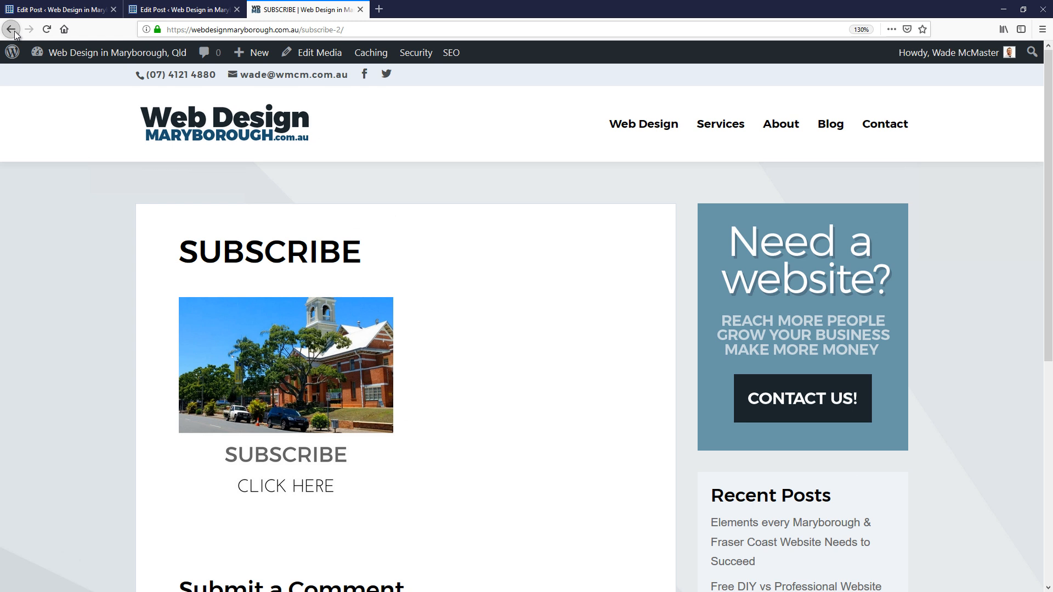
pyautogui.click(11, 29)
# Return to the post editor and link the gallery images to Media File.
pyautogui.click(181, 17)
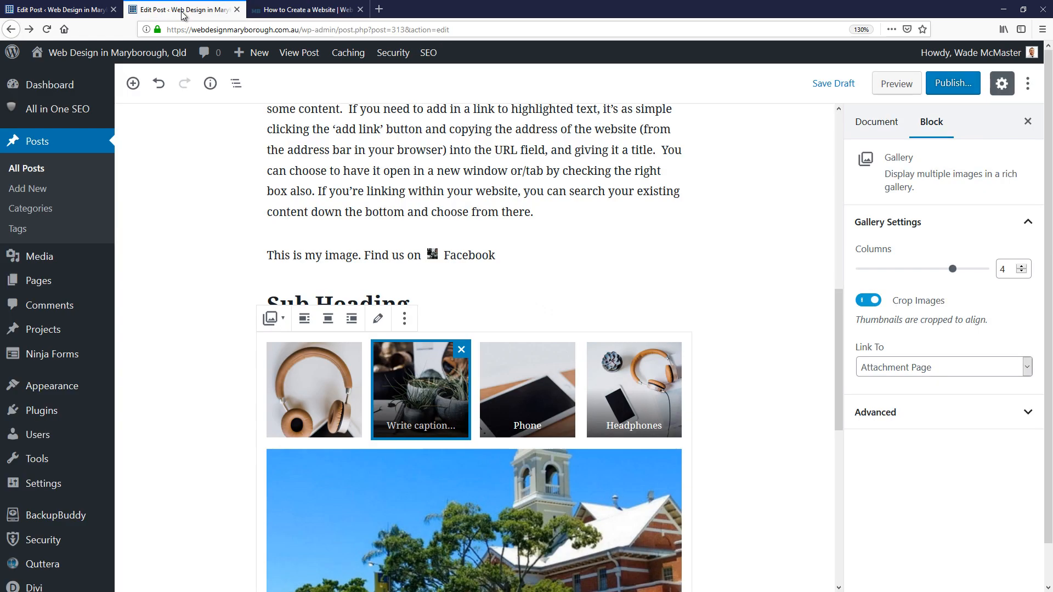
pyautogui.click(749, 373)
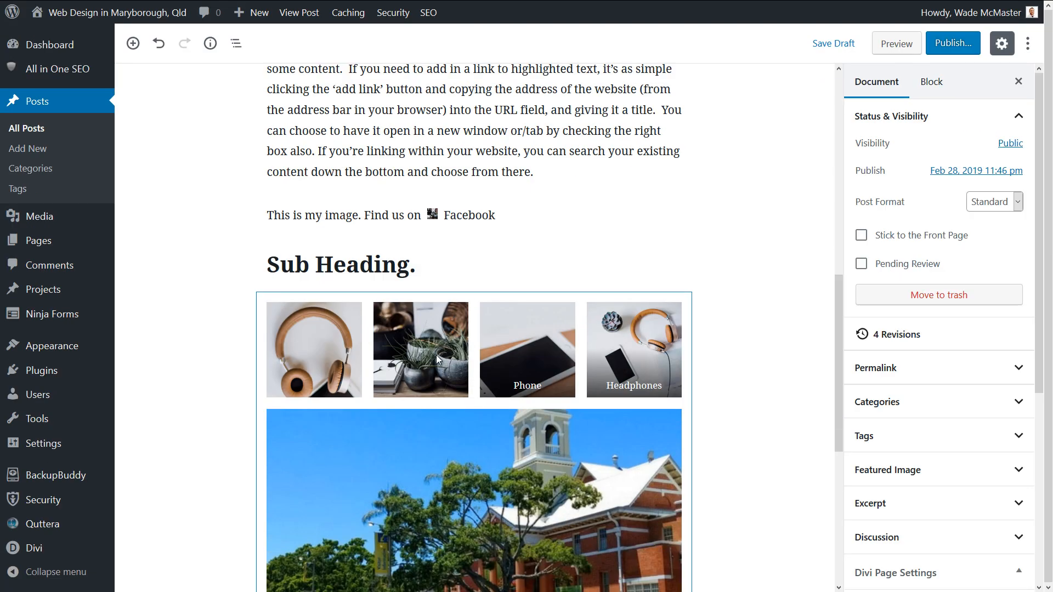
pyautogui.scroll(-3, 435, 354)
pyautogui.click(467, 356)
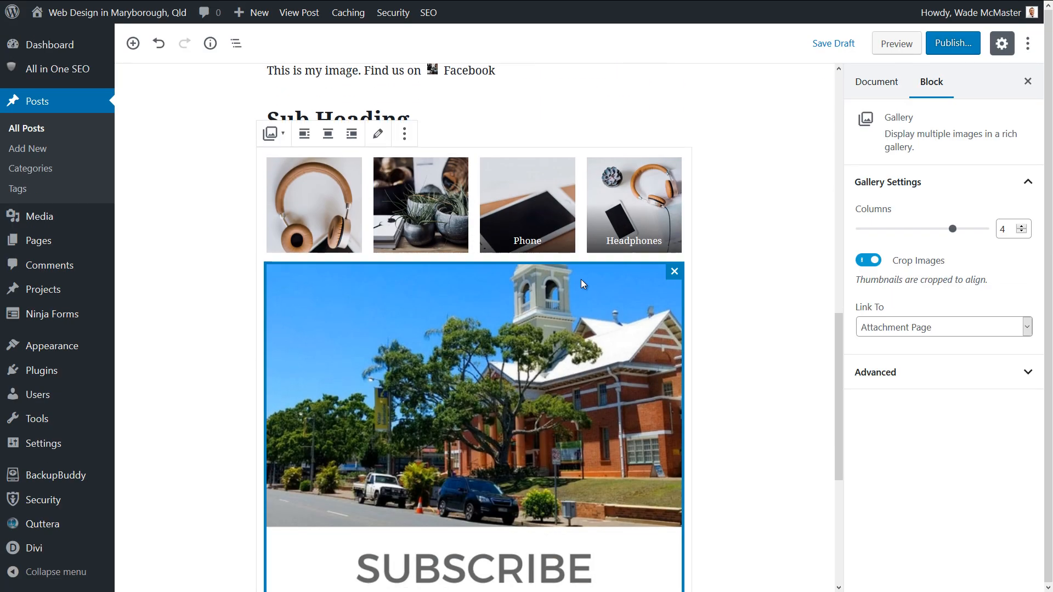
pyautogui.click(987, 329)
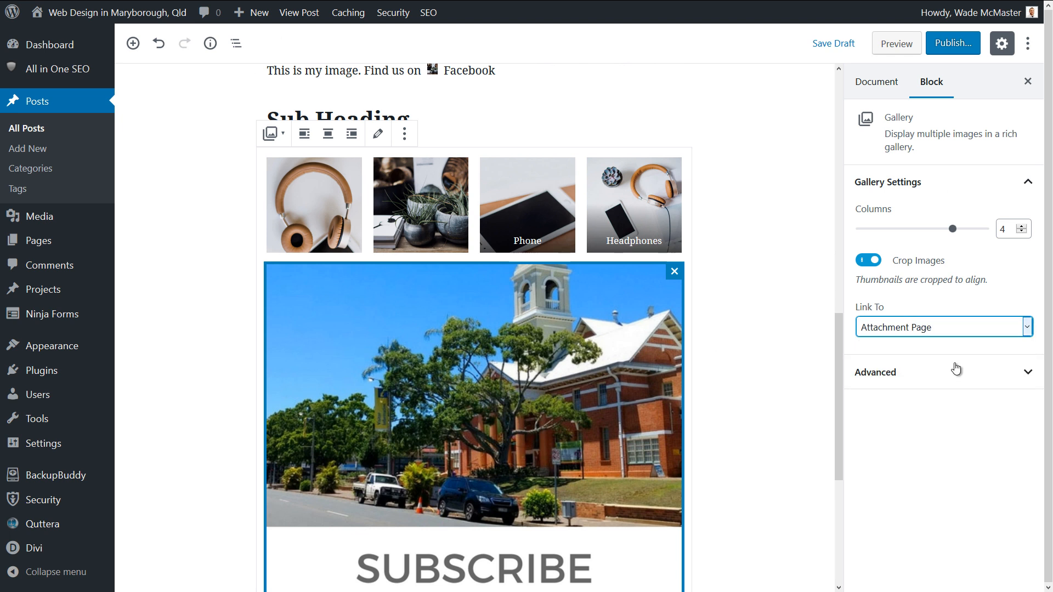
pyautogui.click(956, 368)
pyautogui.click(1003, 365)
pyautogui.click(1005, 365)
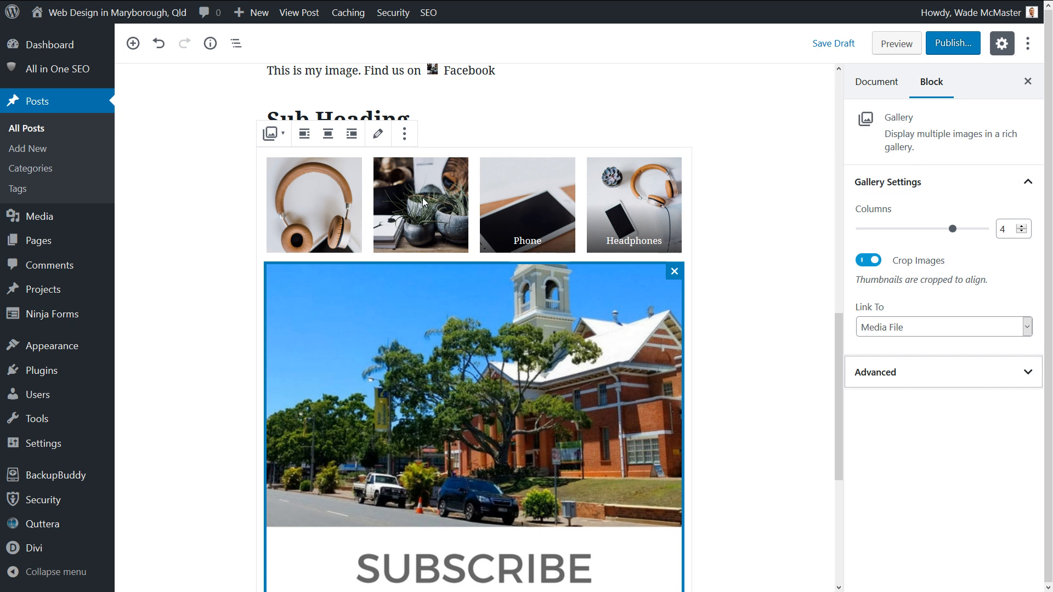
# Open the gallery for editing, look over its images, captions and attachment details, and close it without updating.
pyautogui.click(377, 134)
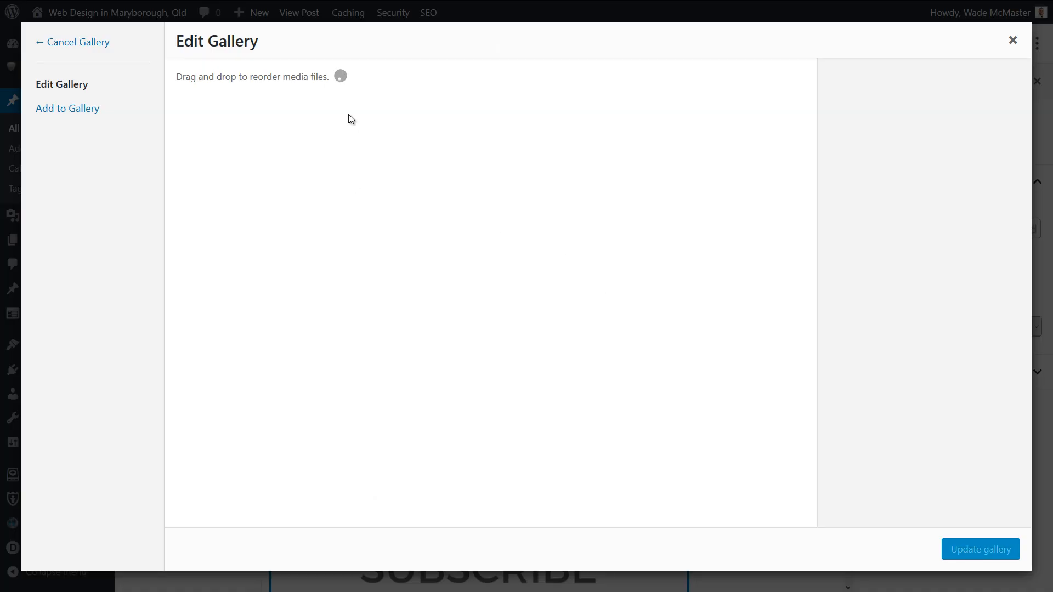
pyautogui.click(351, 118)
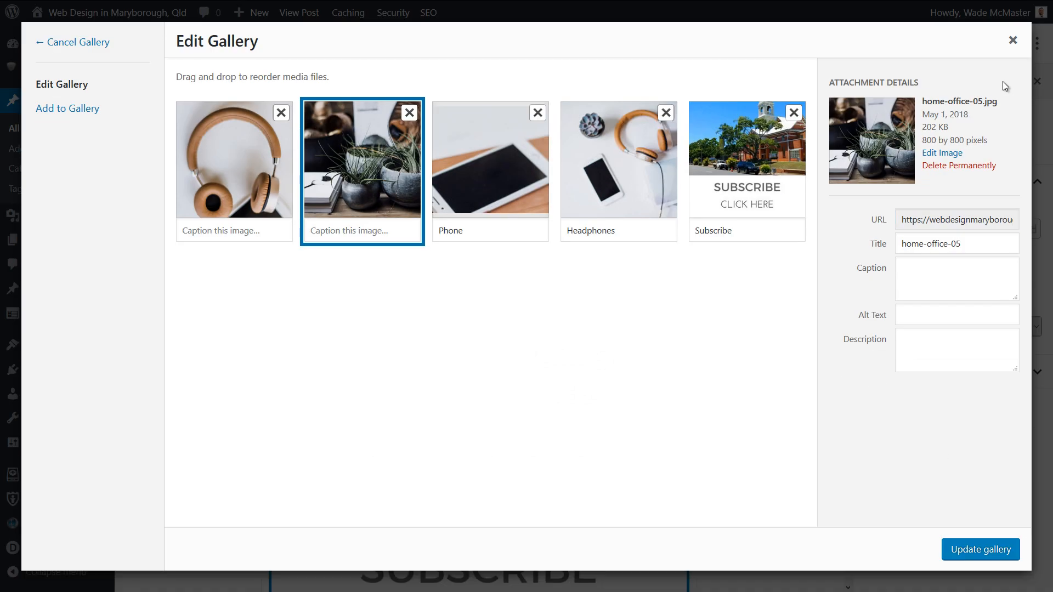
pyautogui.click(1013, 40)
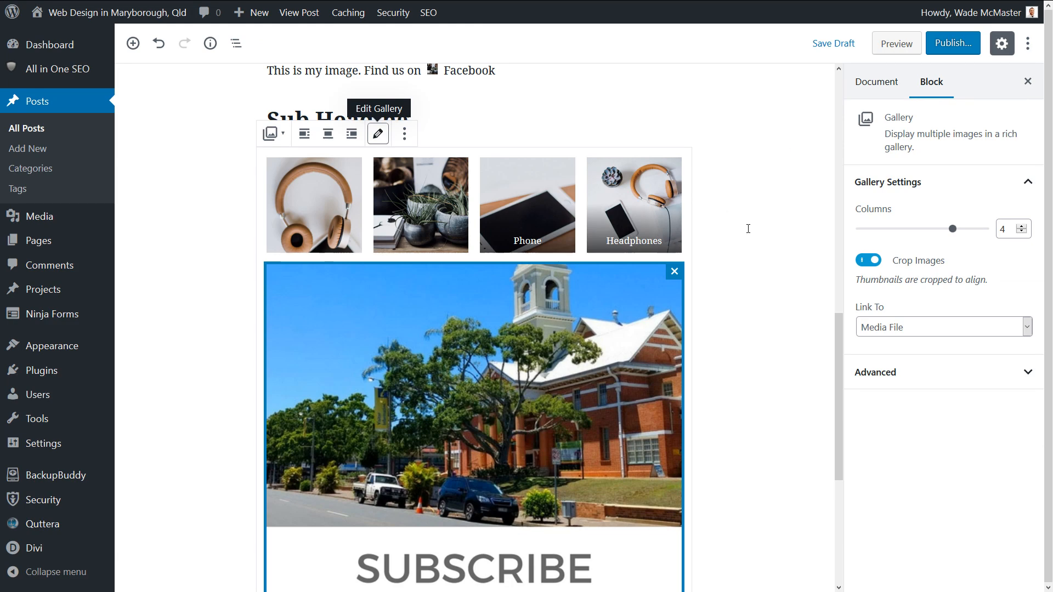
# Add a bulleted List block below the gallery with the items "Dot point 1" and "Dot point 2", and start a third item.
pyautogui.scroll(-2, 772, 240)
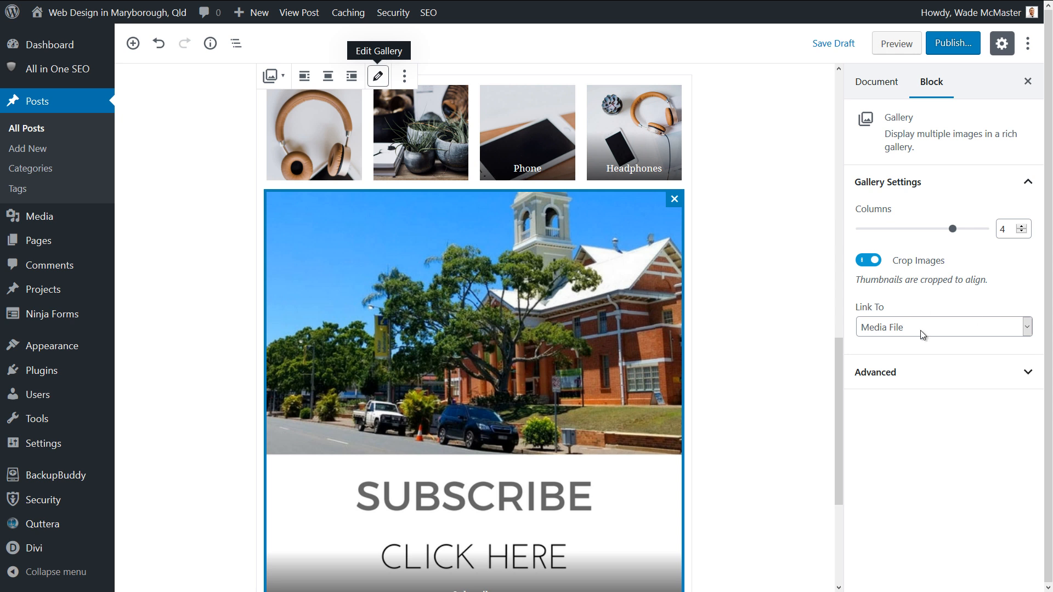
pyautogui.click(755, 192)
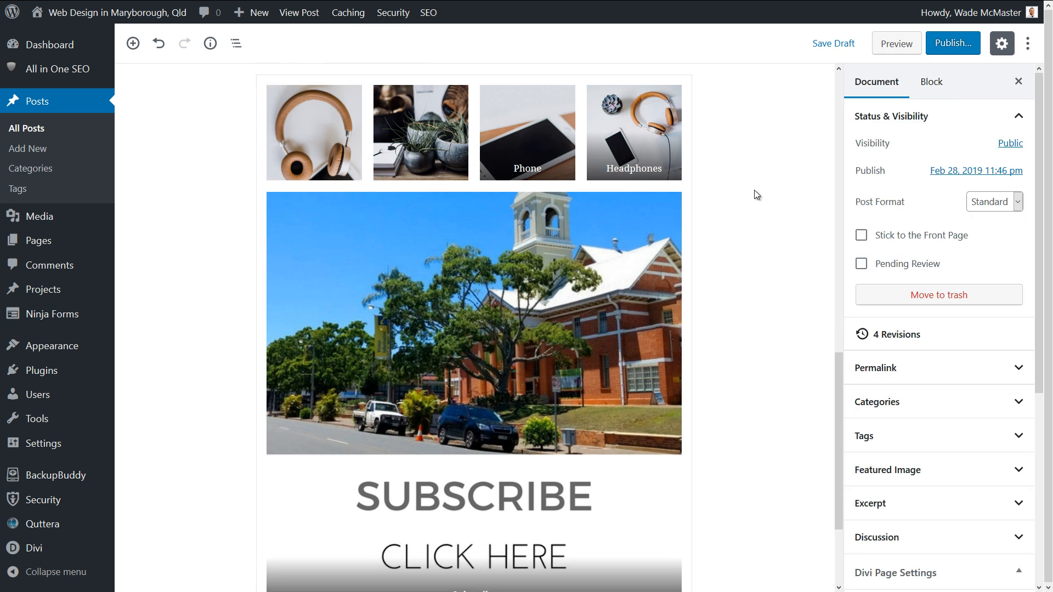
pyautogui.scroll(-3, 733, 305)
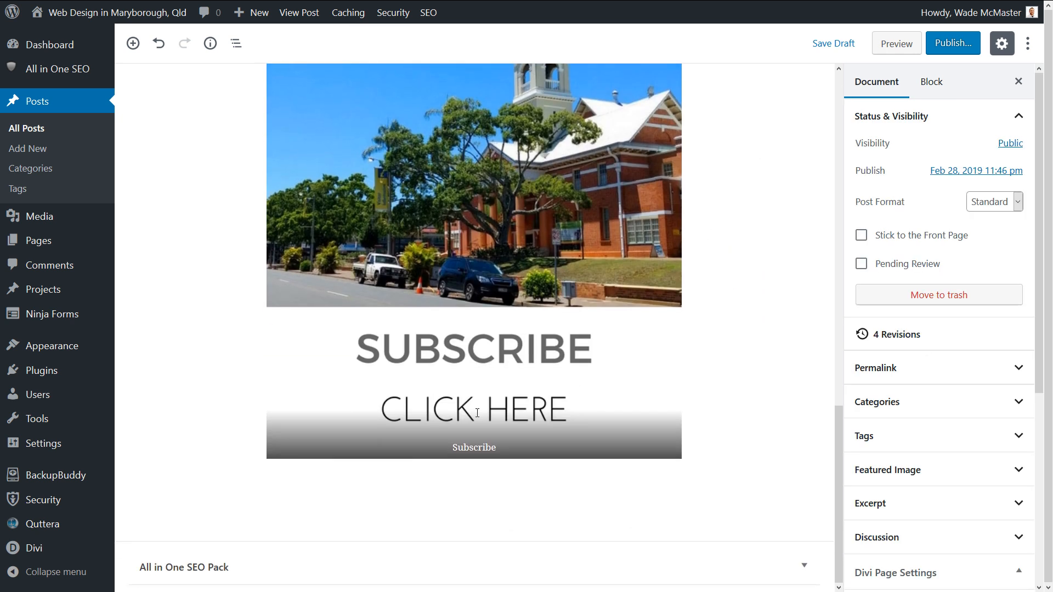
pyautogui.click(133, 44)
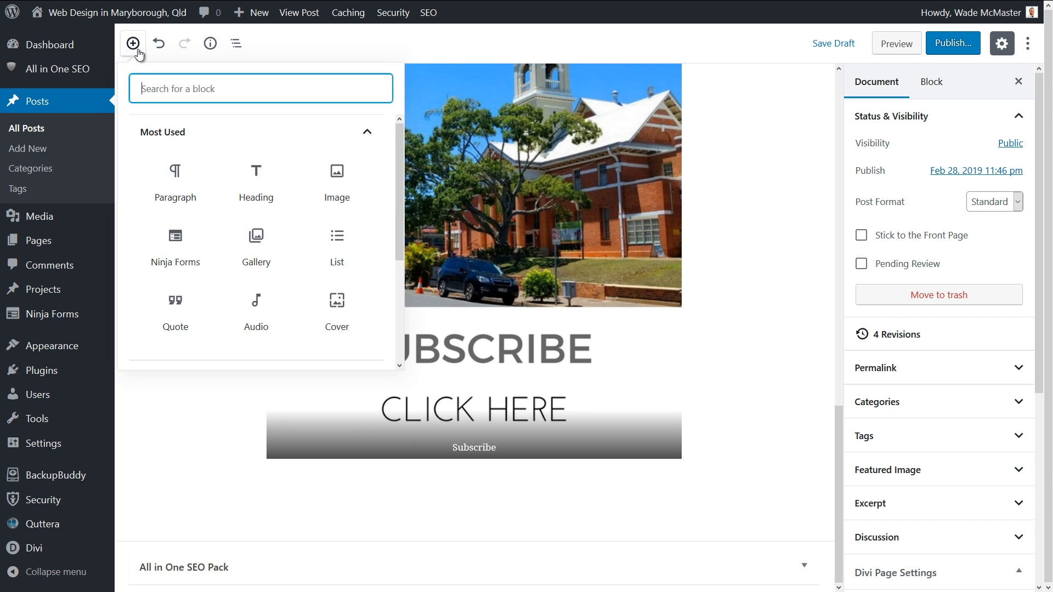
pyautogui.click(336, 247)
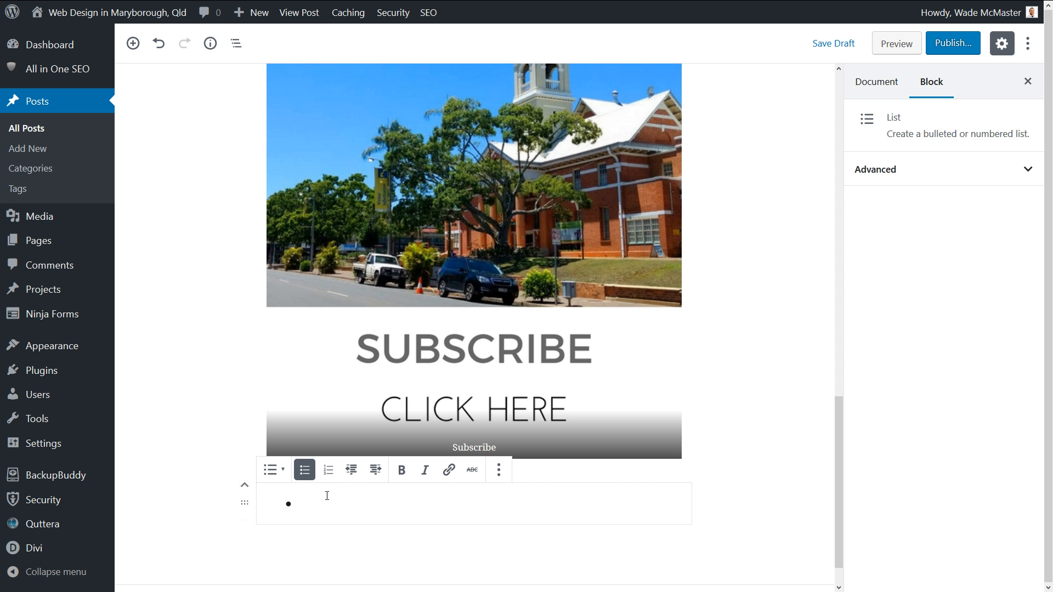
pyautogui.write('Dot poin')
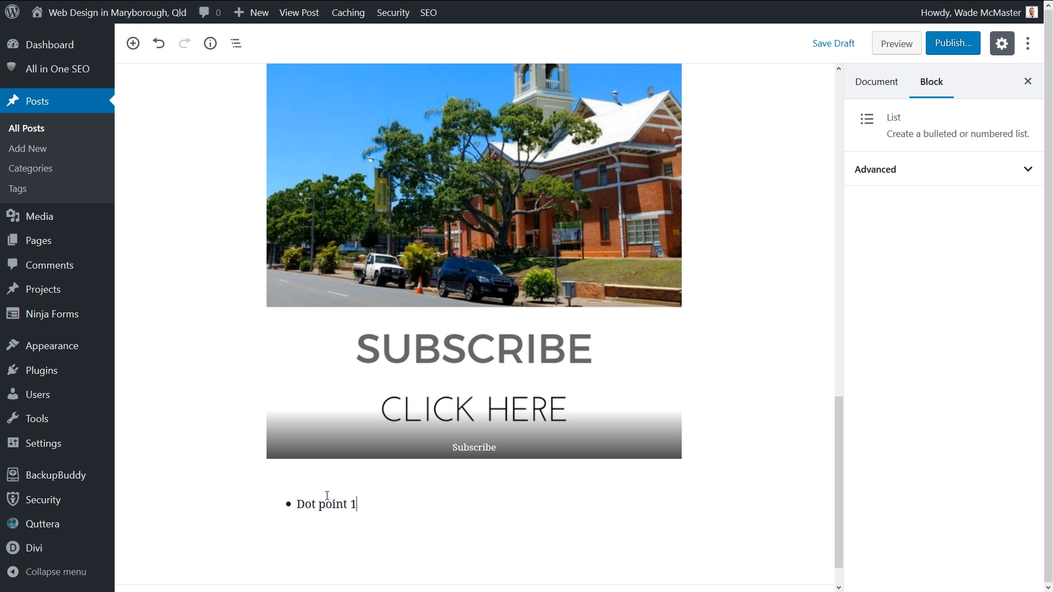
pyautogui.write('t 1')
pyautogui.press('Return')
pyautogui.write('D')
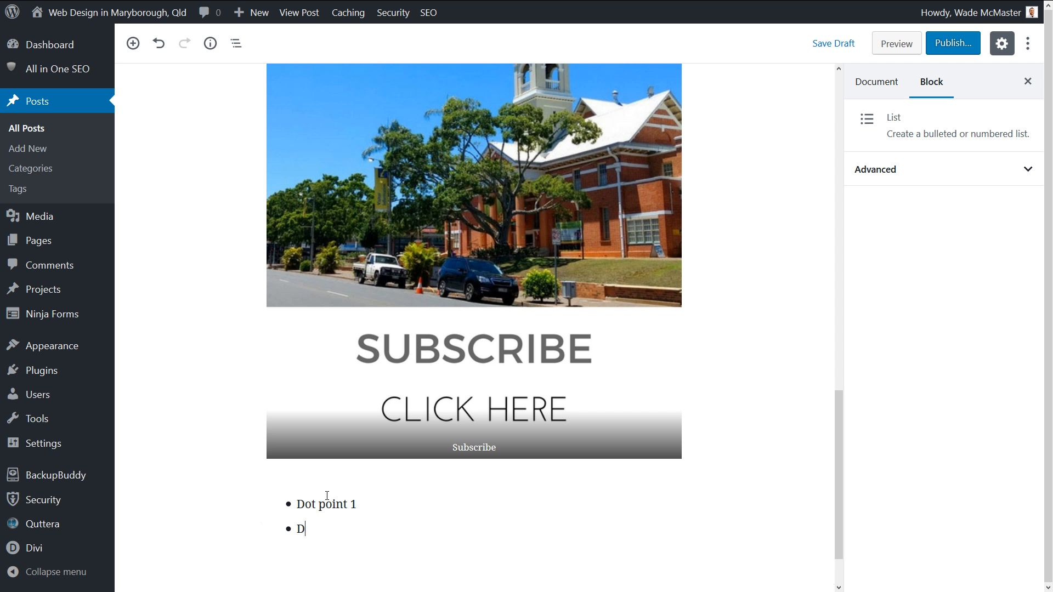
pyautogui.write('ot point 2')
pyautogui.press('Return')
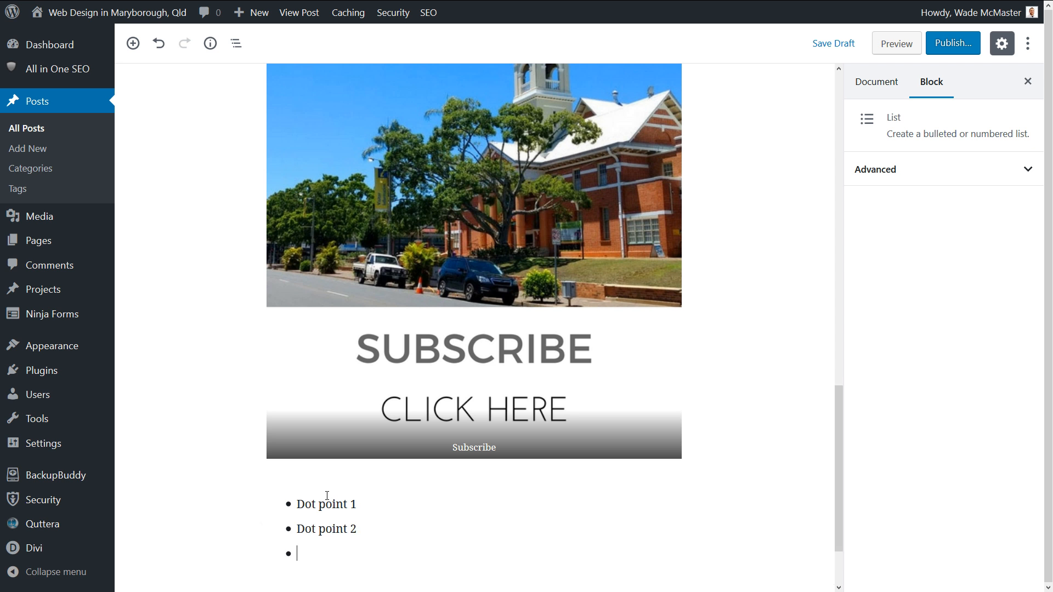
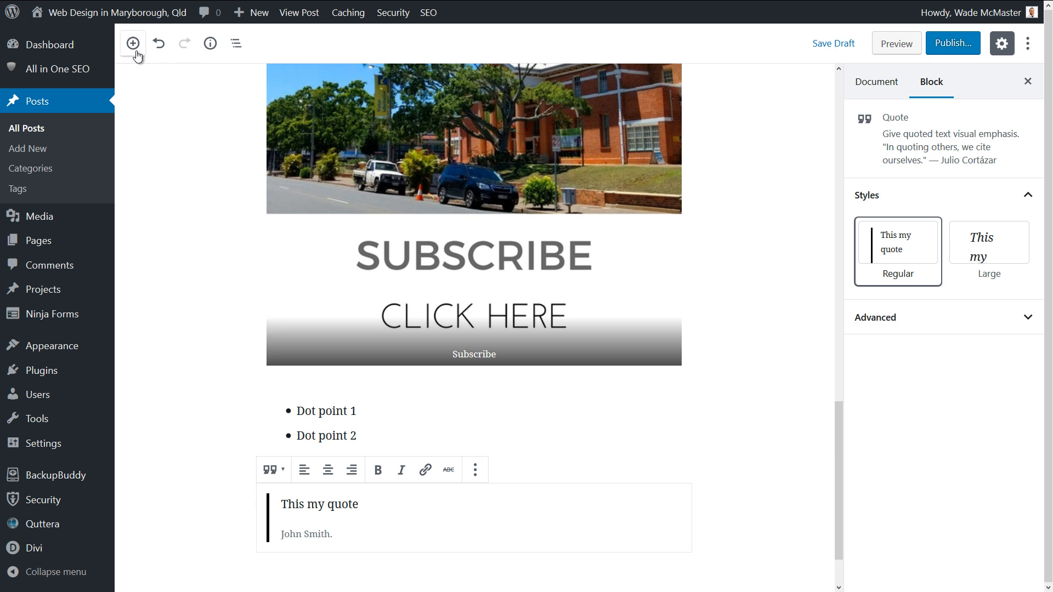
# Add an Audio block below the quote and look at its media library and file upload options without choosing a file.
pyautogui.click(133, 45)
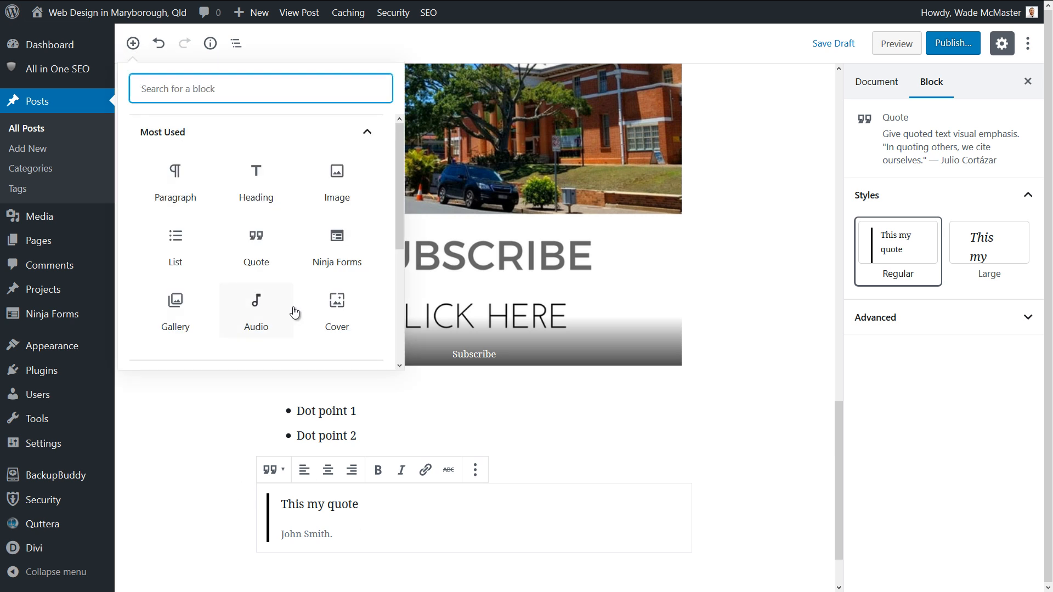
pyautogui.click(256, 304)
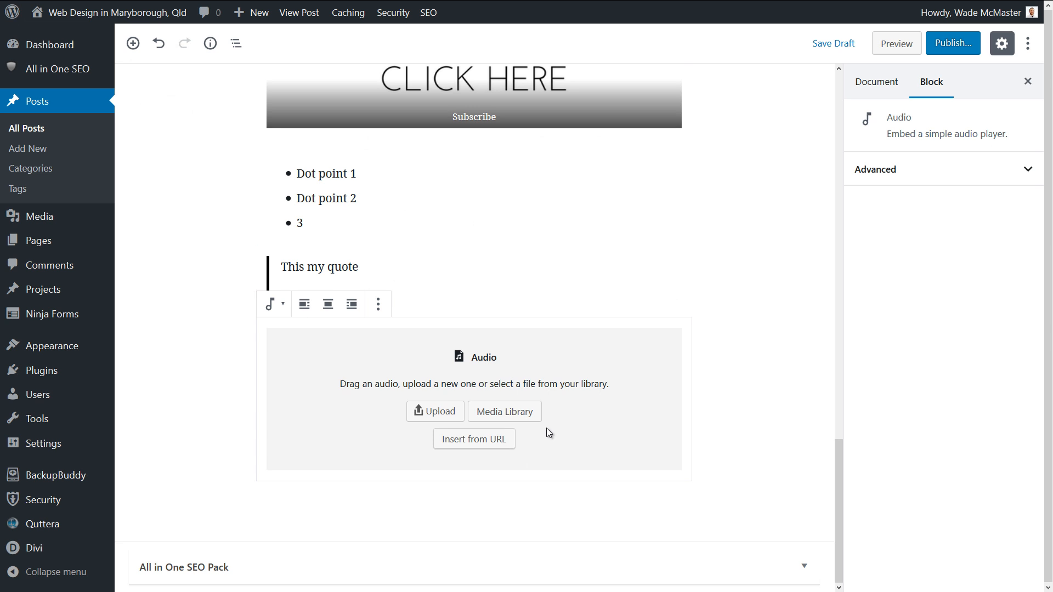
pyautogui.click(489, 420)
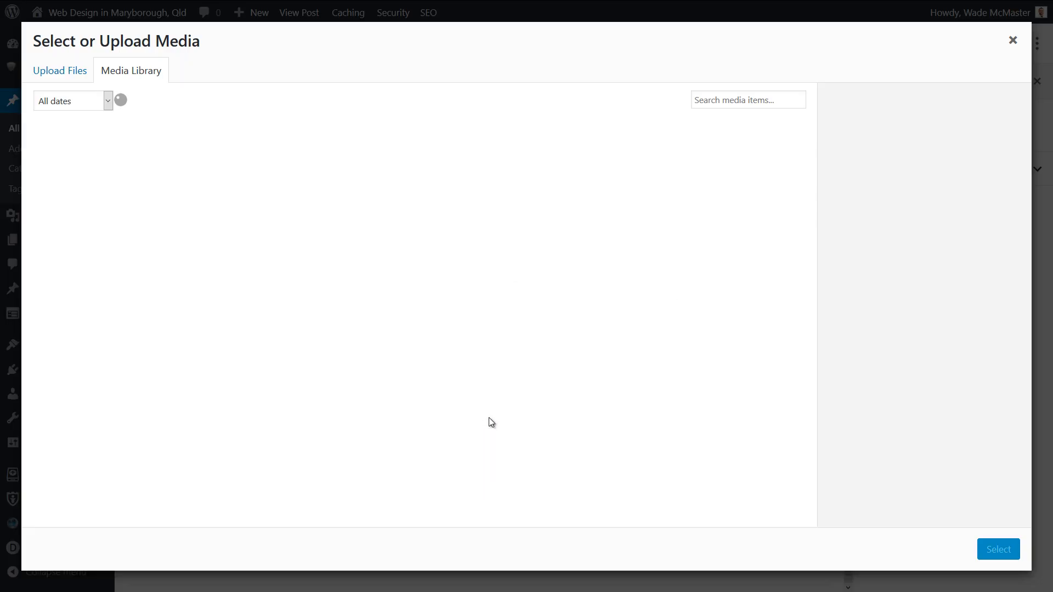
pyautogui.click(441, 321)
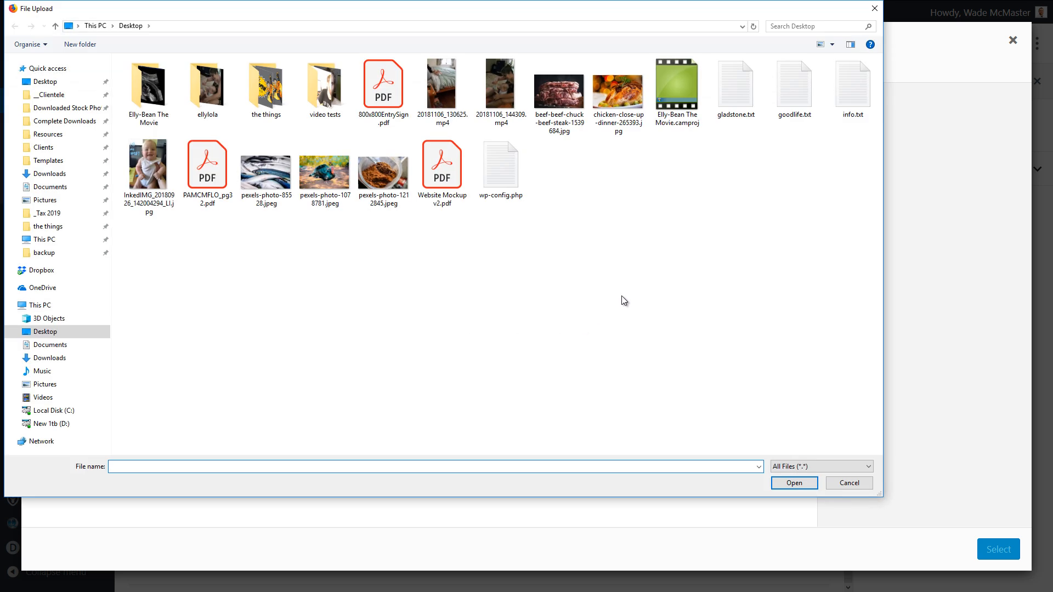
pyautogui.click(847, 481)
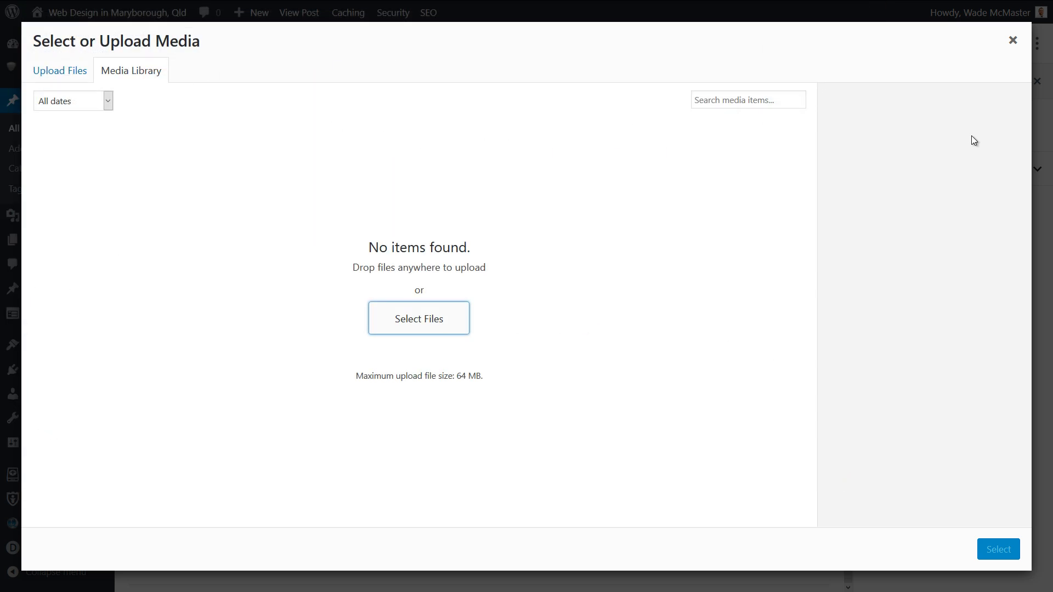
pyautogui.click(1012, 37)
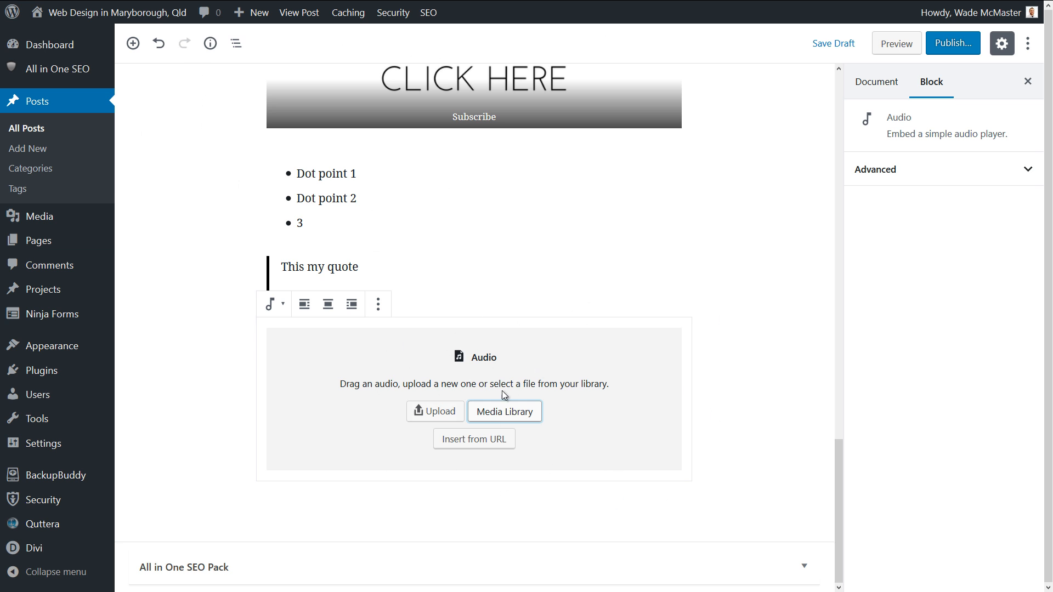
# Add a Cover block below the Audio block, using the potted plants image from the media library.
pyautogui.click(133, 43)
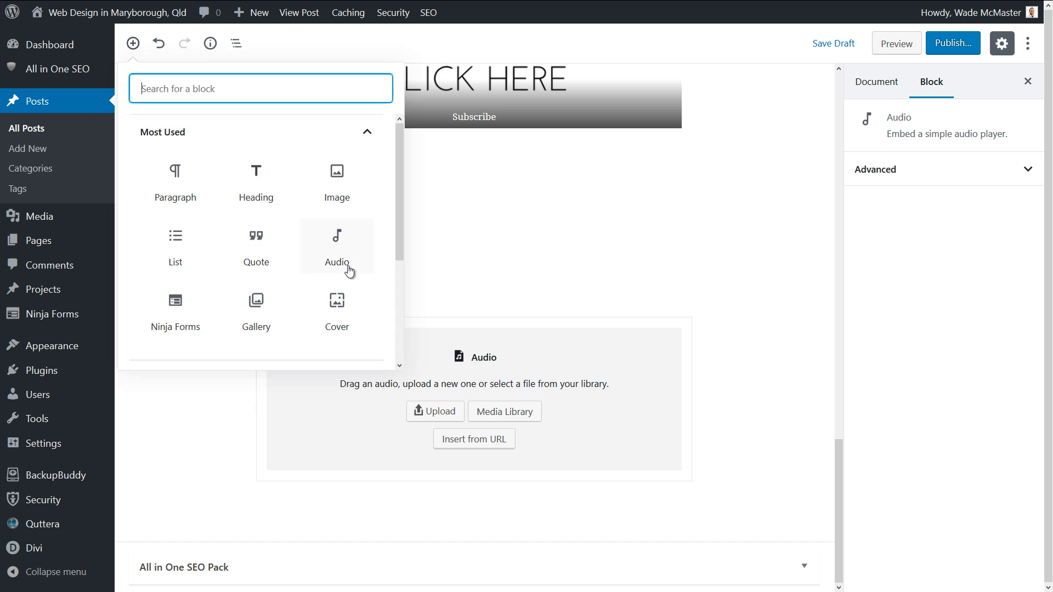
pyautogui.click(338, 307)
pyautogui.scroll(-3, 423, 301)
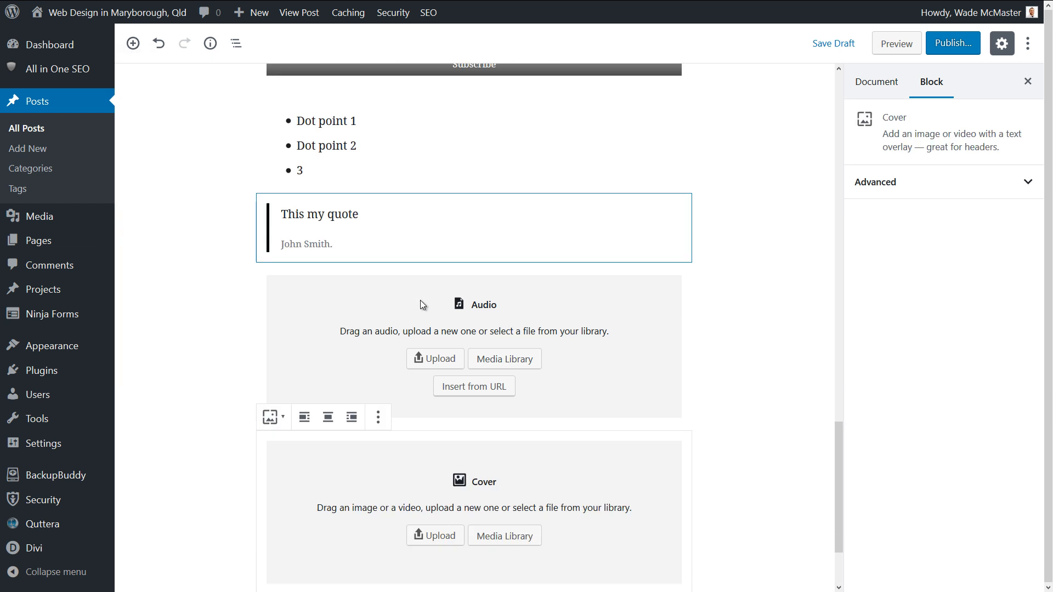
pyautogui.click(494, 421)
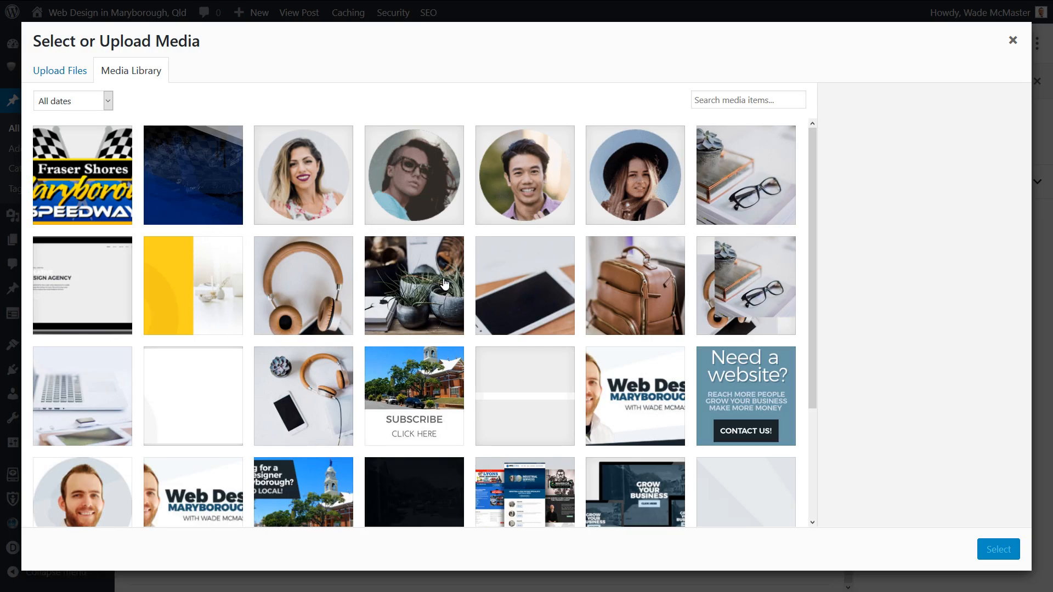
pyautogui.click(442, 285)
pyautogui.click(985, 552)
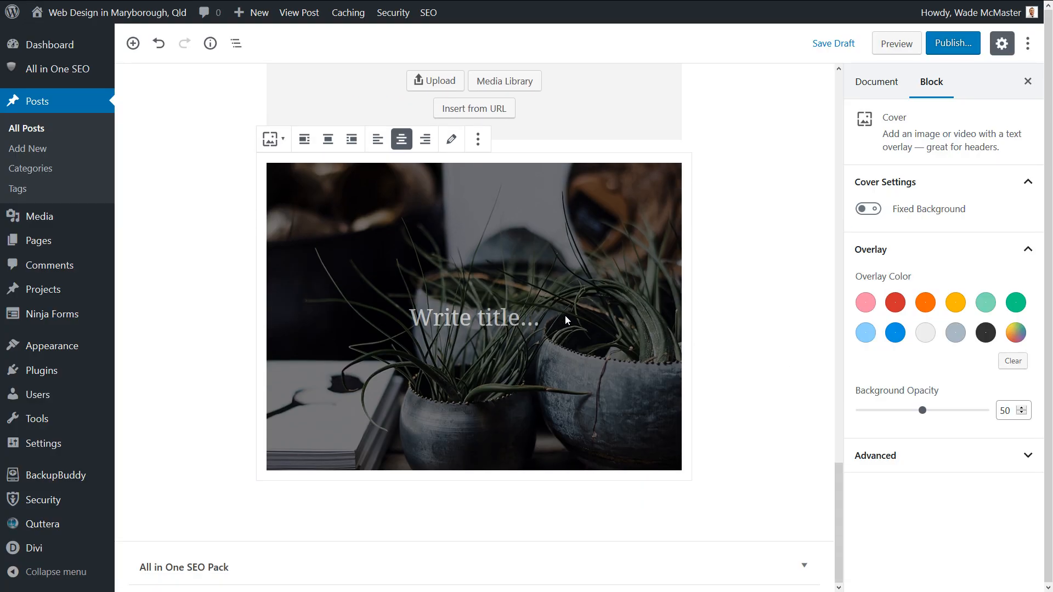
# Title the cover image "Look at this heading!".
pyautogui.click(524, 326)
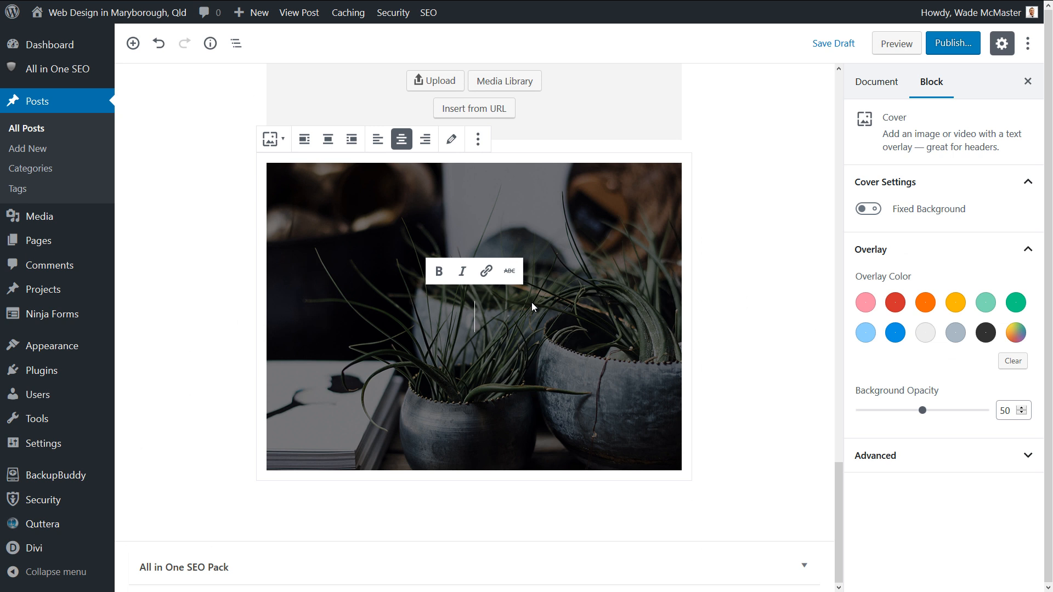
pyautogui.write('Look ')
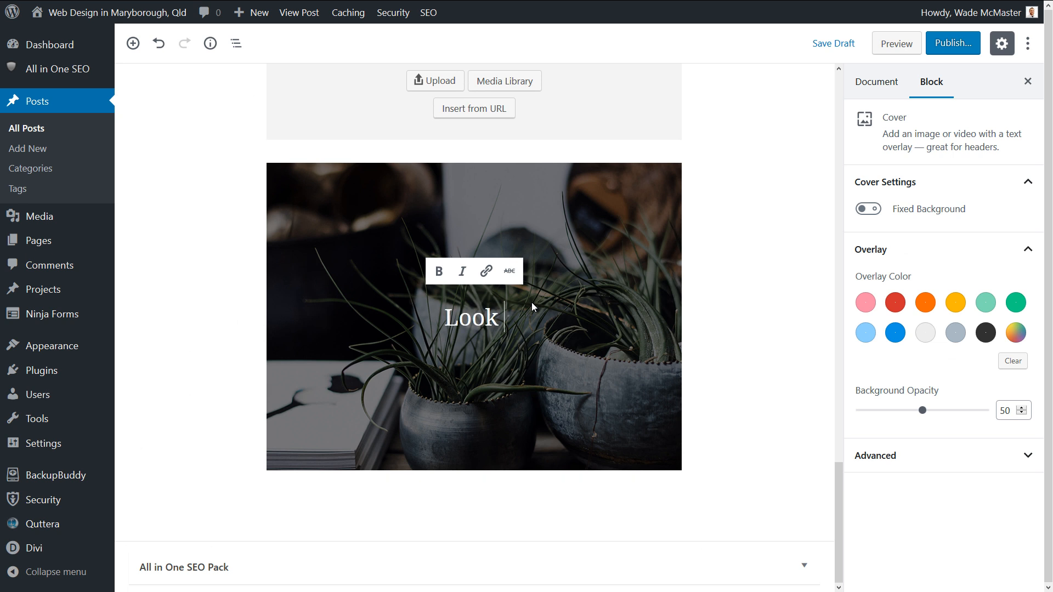
pyautogui.write('at this heading!')
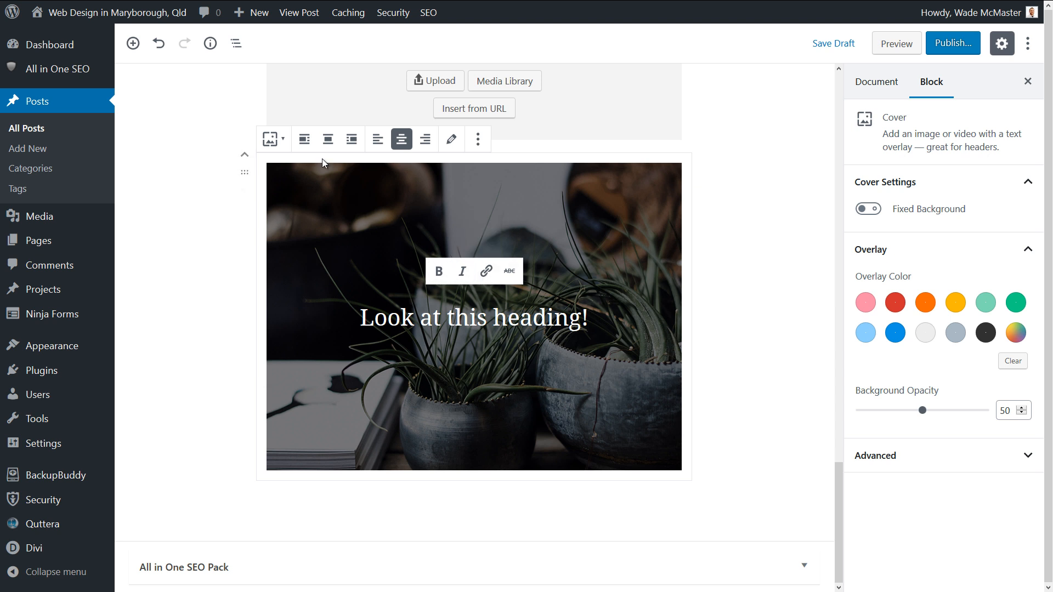
# Try right alignment on the Cover block and settle on centre alignment.
pyautogui.click(351, 139)
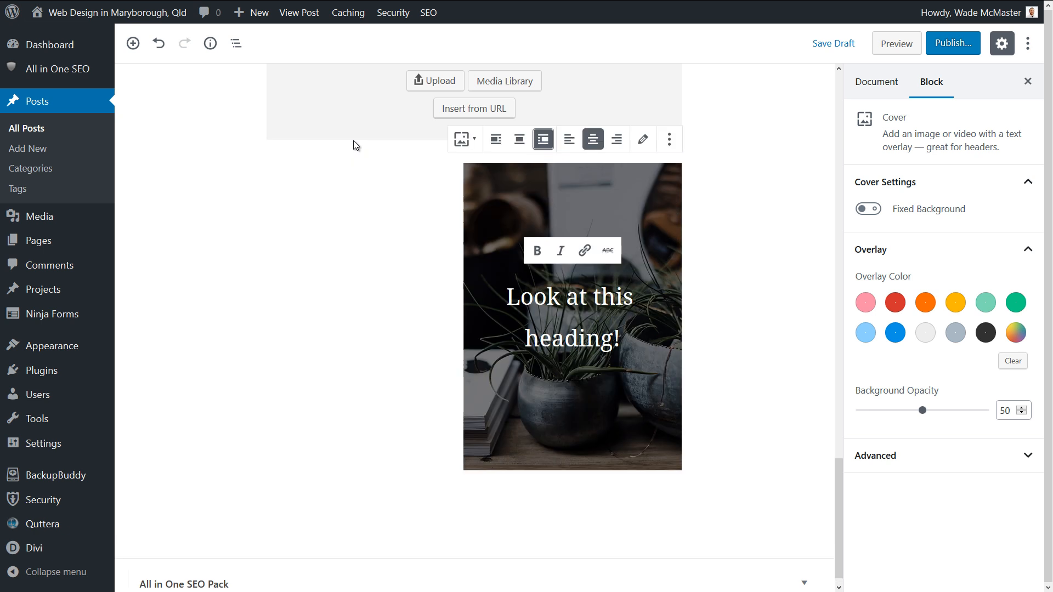
pyautogui.scroll(4, 507, 320)
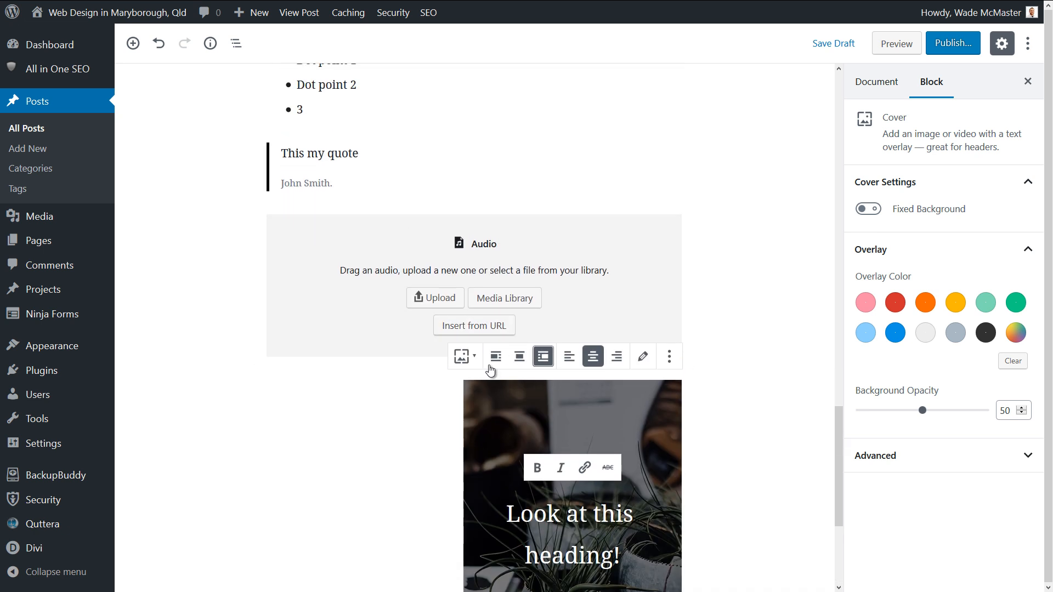
pyautogui.scroll(-4, 517, 273)
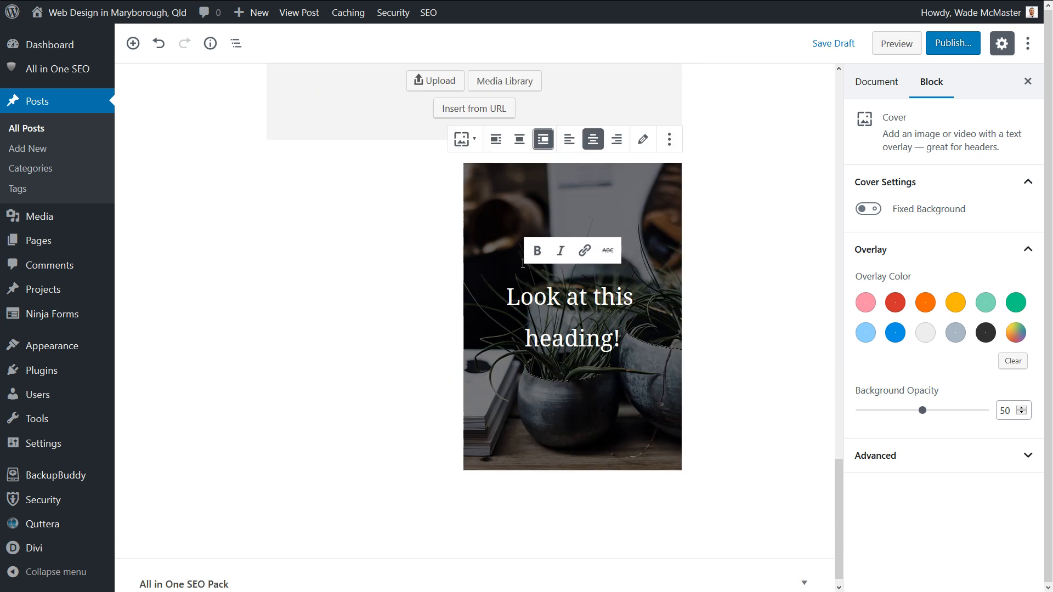
pyautogui.click(519, 141)
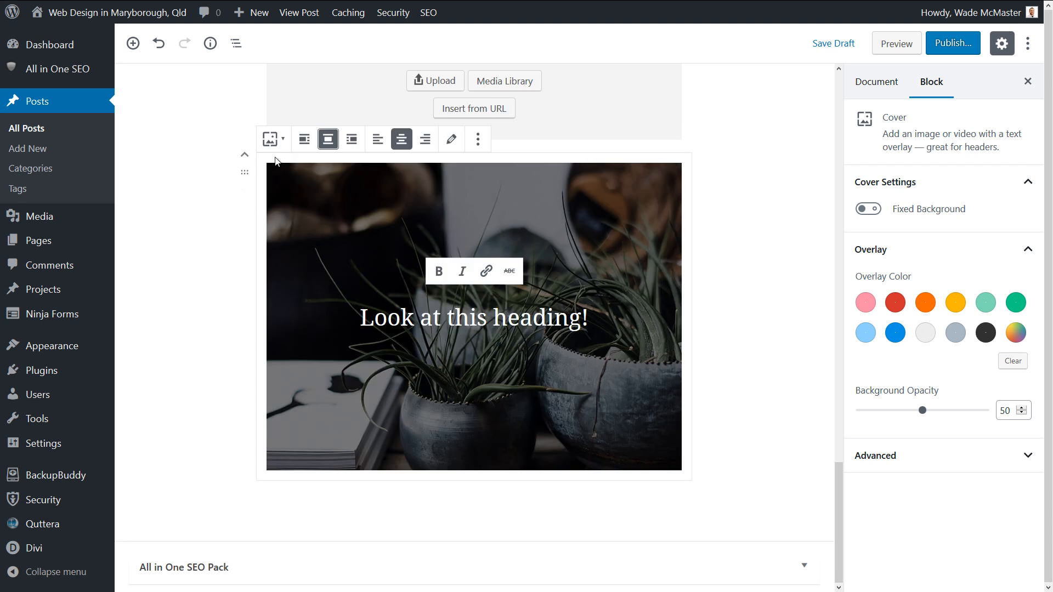
# Move the Cover block up the post to above the "This is my image" paragraph.
pyautogui.click(244, 157)
pyautogui.click(245, 157)
pyautogui.click(245, 157)
pyautogui.click(245, 157)
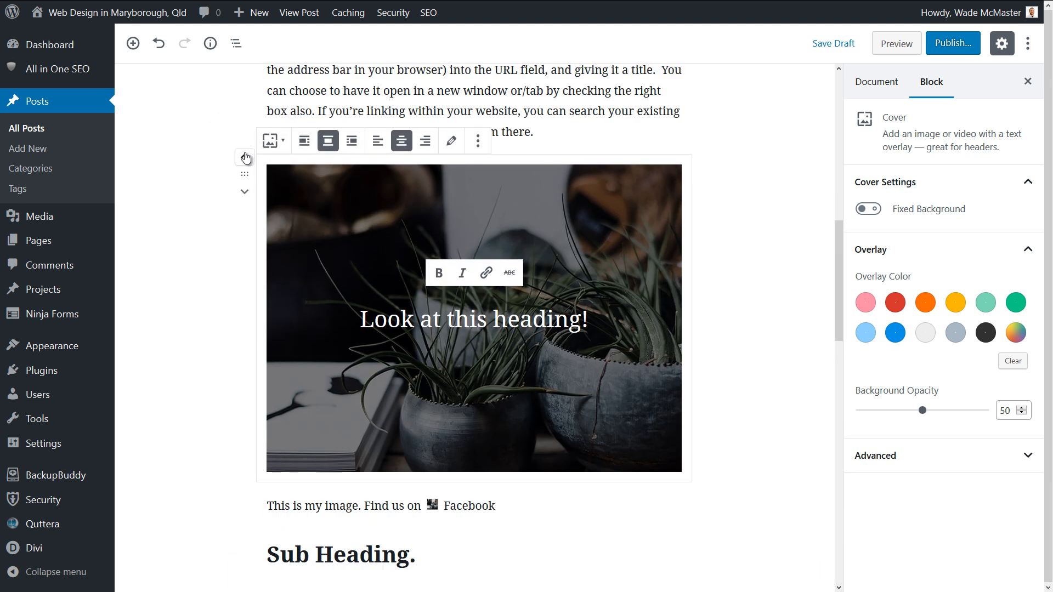
# Move the Cover block above the paragraph starting "some content", try right alignment and settle on left alignment.
pyautogui.click(244, 157)
pyautogui.click(351, 141)
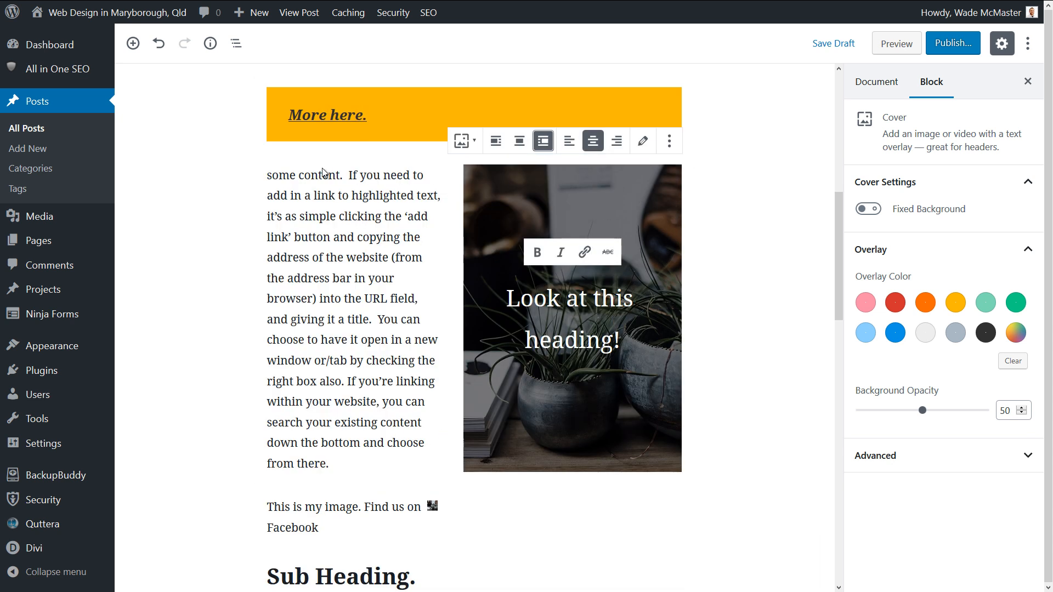
pyautogui.click(497, 142)
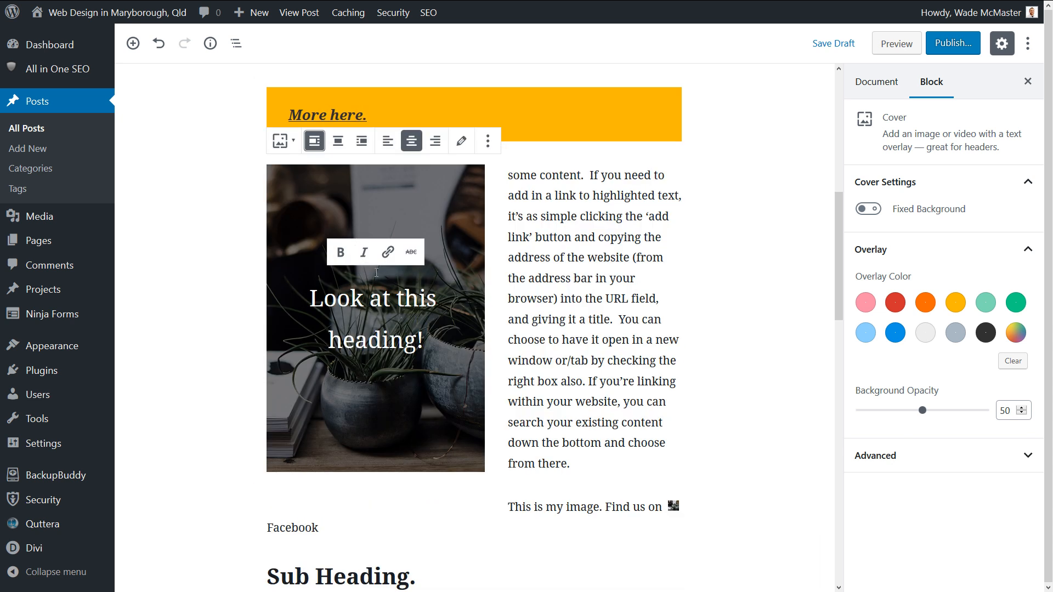
pyautogui.moveTo(427, 342); pyautogui.dragTo(311, 310)
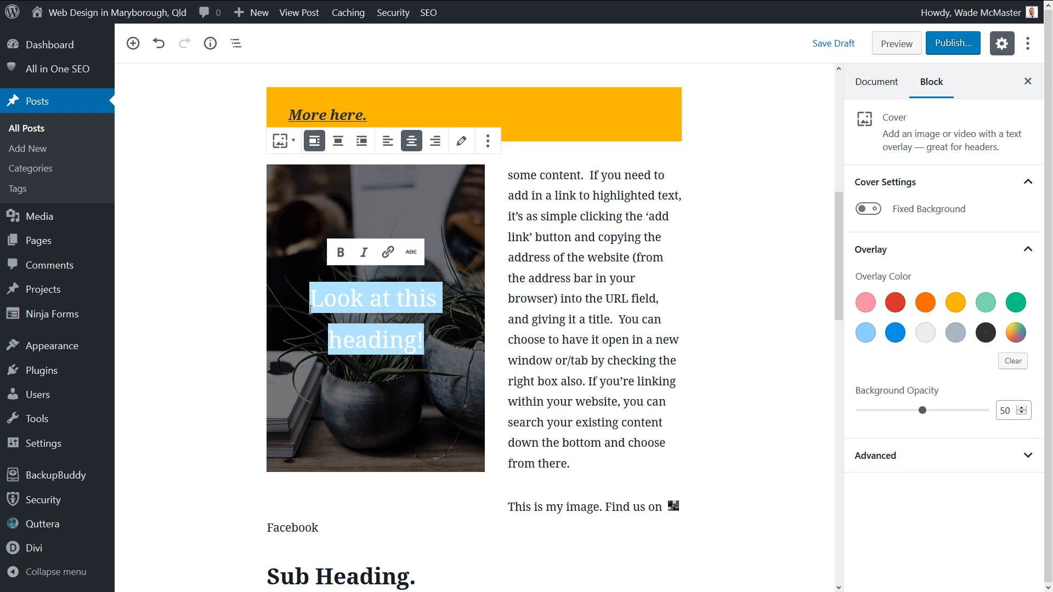
pyautogui.click(387, 252)
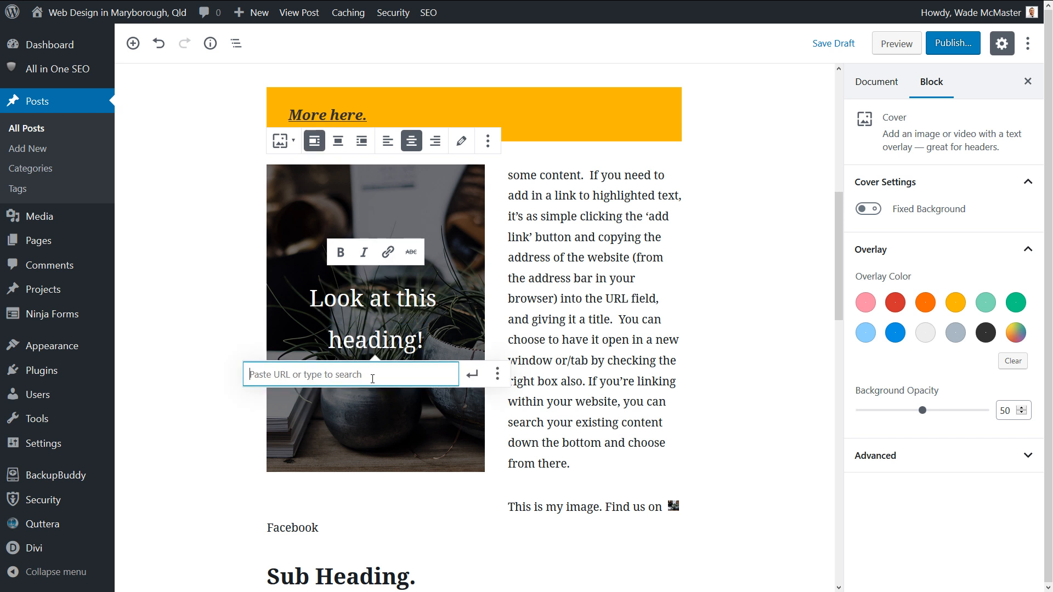
pyautogui.click(388, 252)
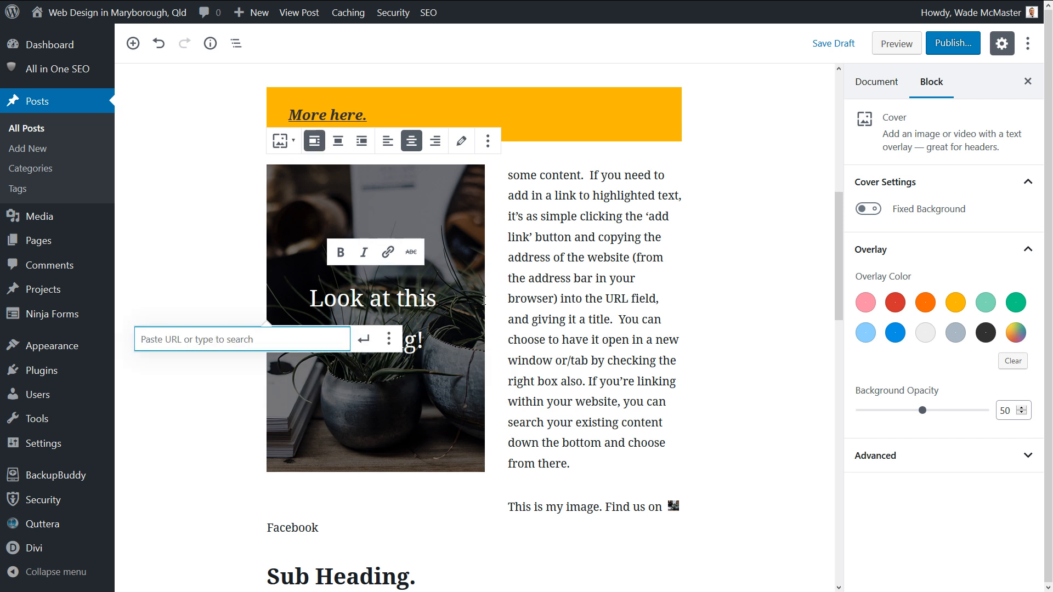
pyautogui.press('Escape')
pyautogui.click(488, 141)
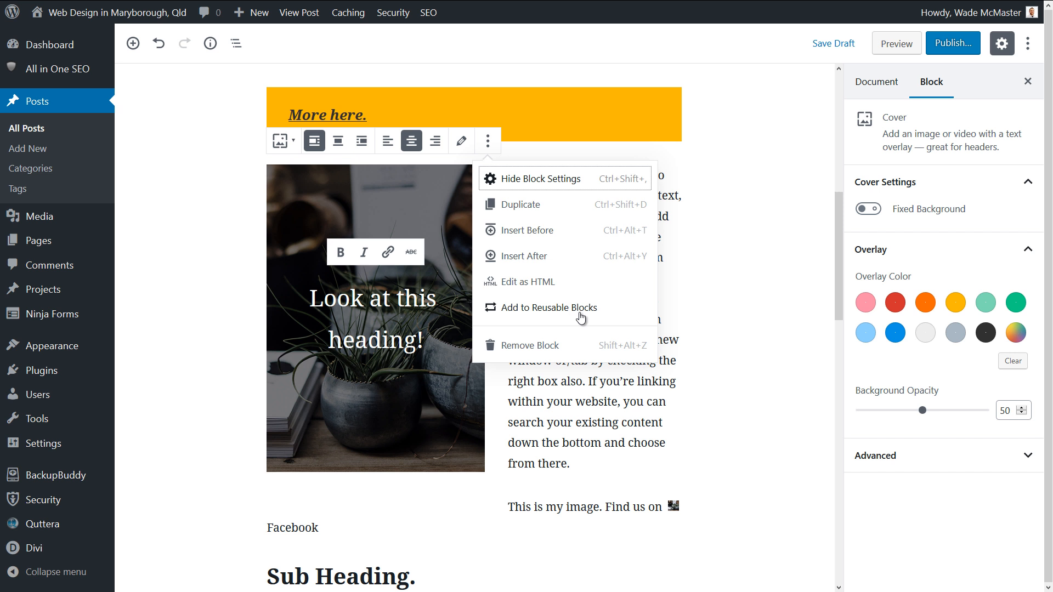
pyautogui.click(404, 329)
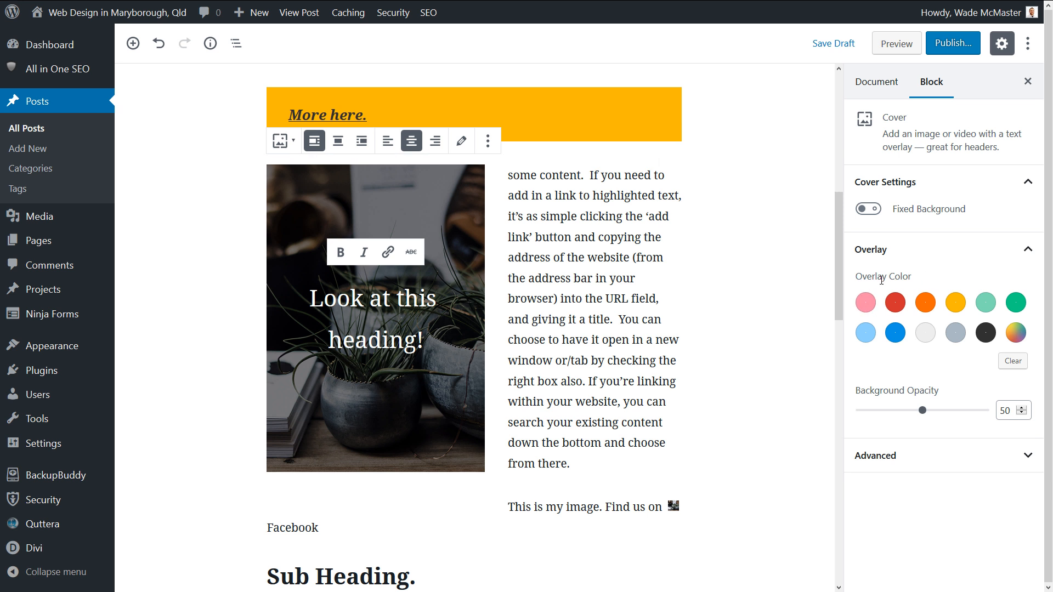
# Try the Fixed Background setting on the Cover block and switch it off again.
pyautogui.click(868, 208)
pyautogui.scroll(-2, 611, 316)
pyautogui.scroll(-2, 611, 316)
pyautogui.scroll(4, 610, 313)
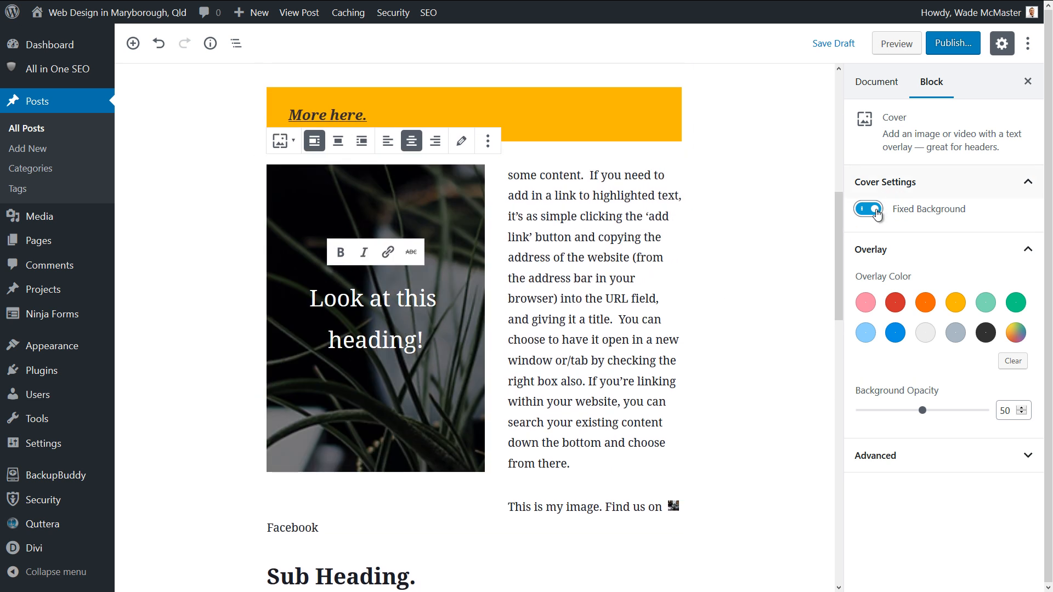
pyautogui.click(876, 211)
# Try red, blue-grey and custom #640000 overlay colors on the Cover block and settle on the very dark grey #313131.
pyautogui.click(896, 305)
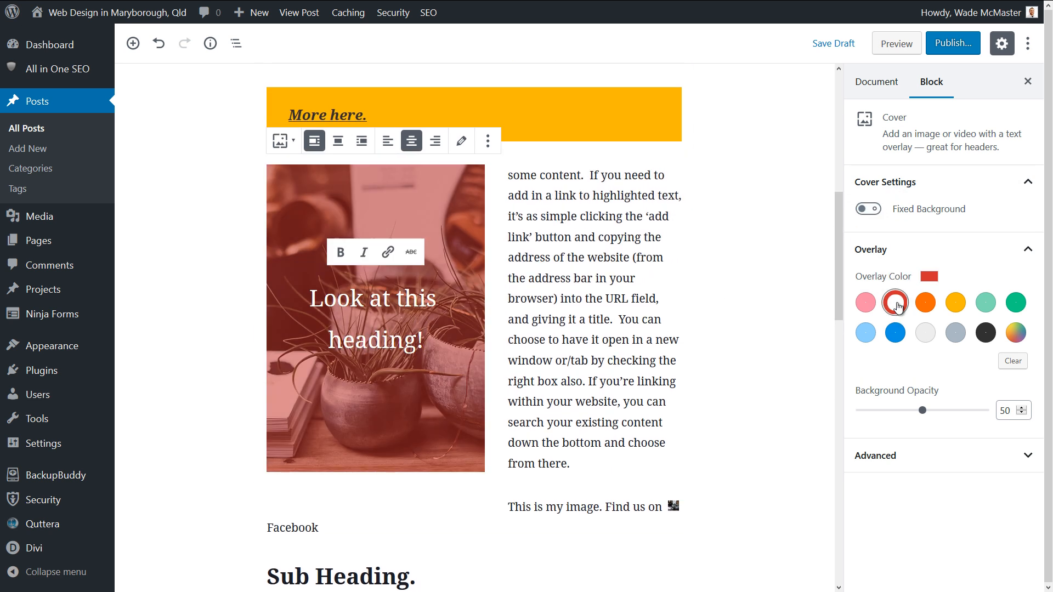
pyautogui.click(955, 333)
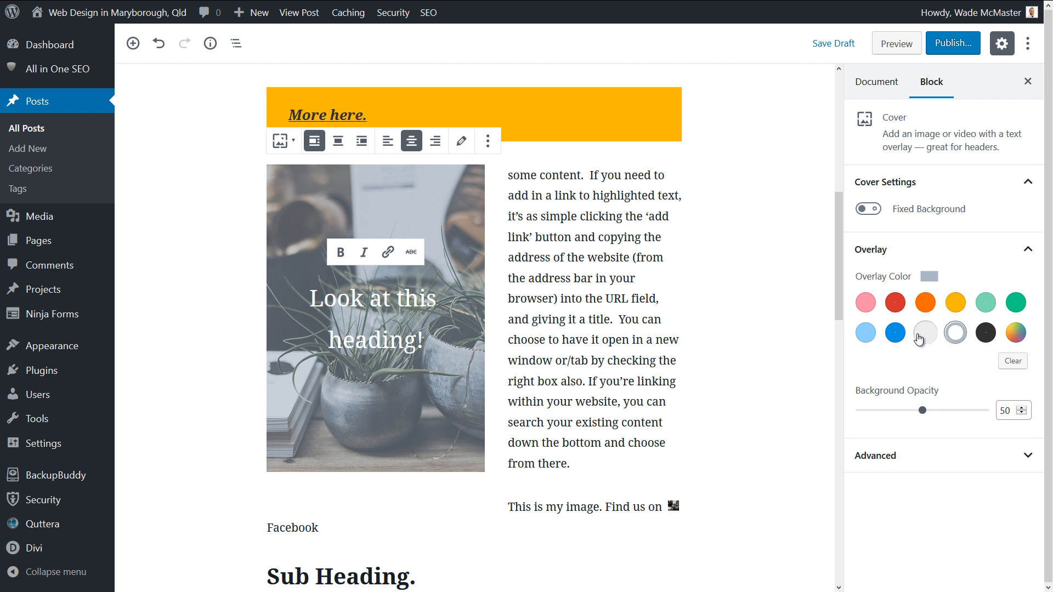
pyautogui.click(985, 333)
pyautogui.click(1009, 341)
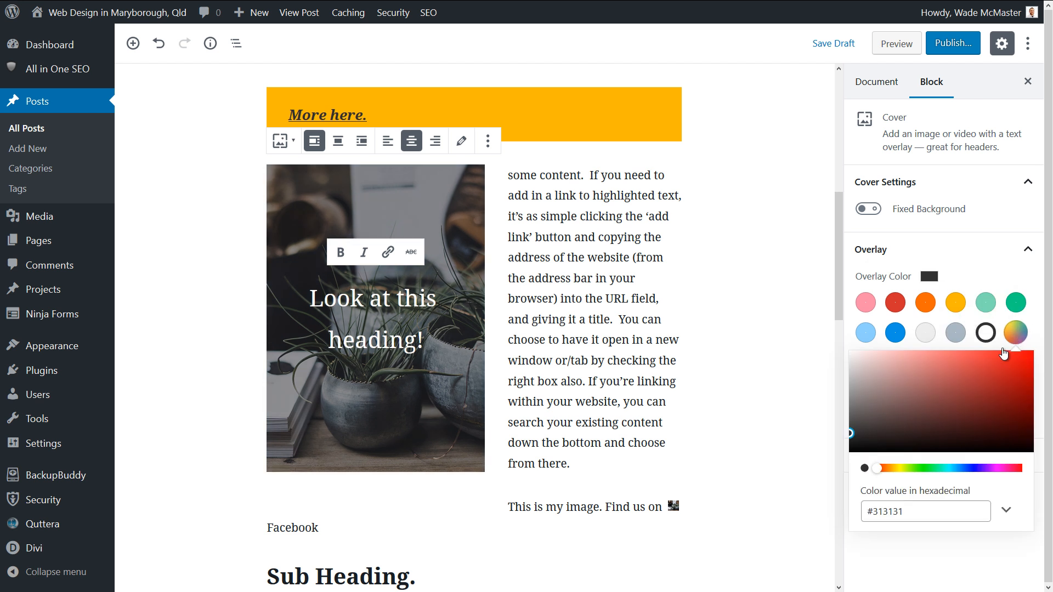
pyautogui.click(1030, 411)
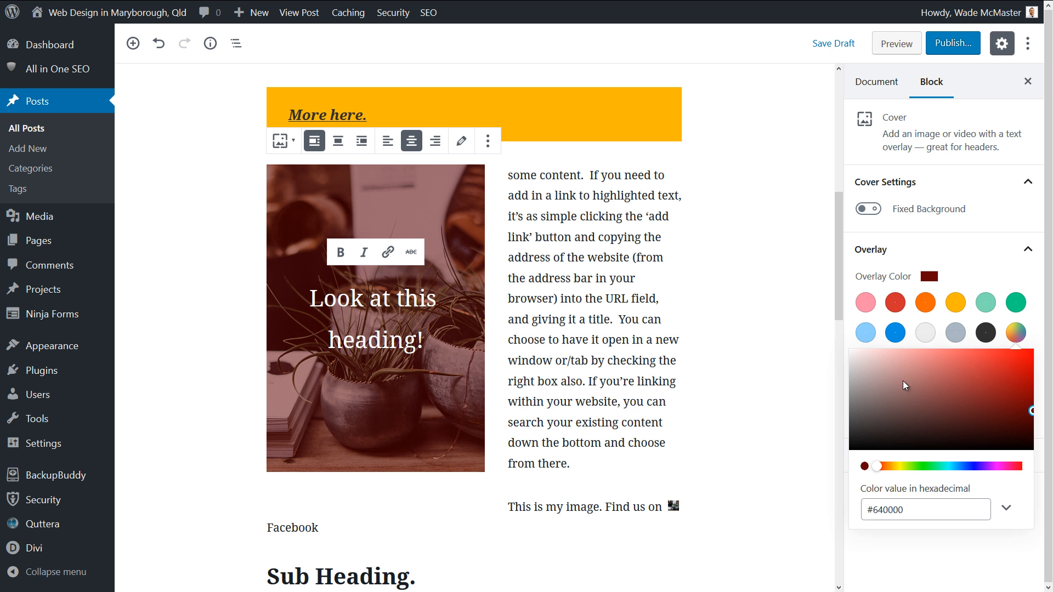
pyautogui.click(984, 336)
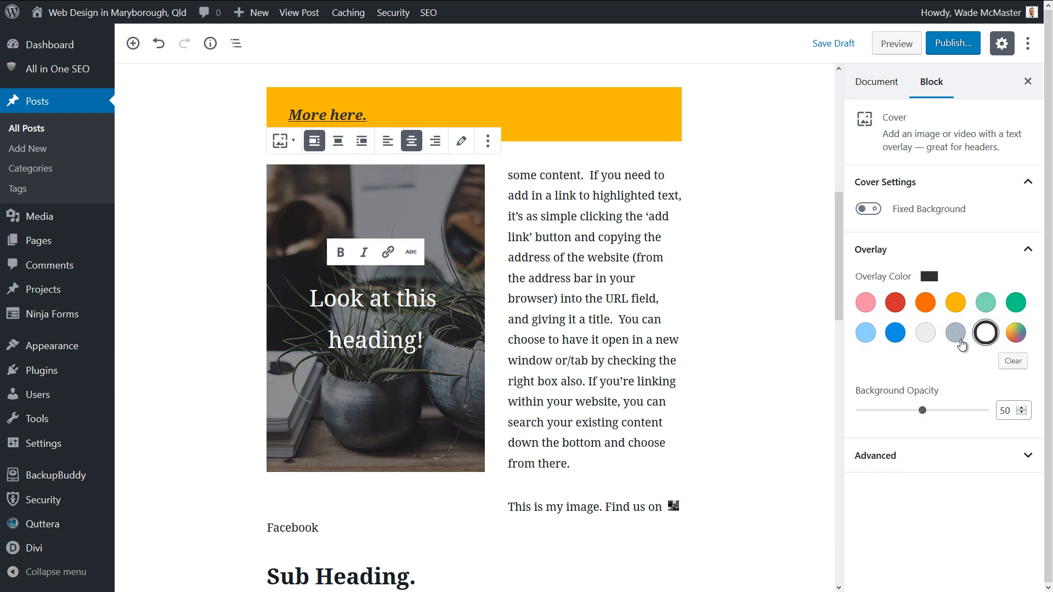
# Set the Cover block's background opacity to 90 and enable its fixed background.
pyautogui.moveTo(925, 415); pyautogui.dragTo(950, 416)
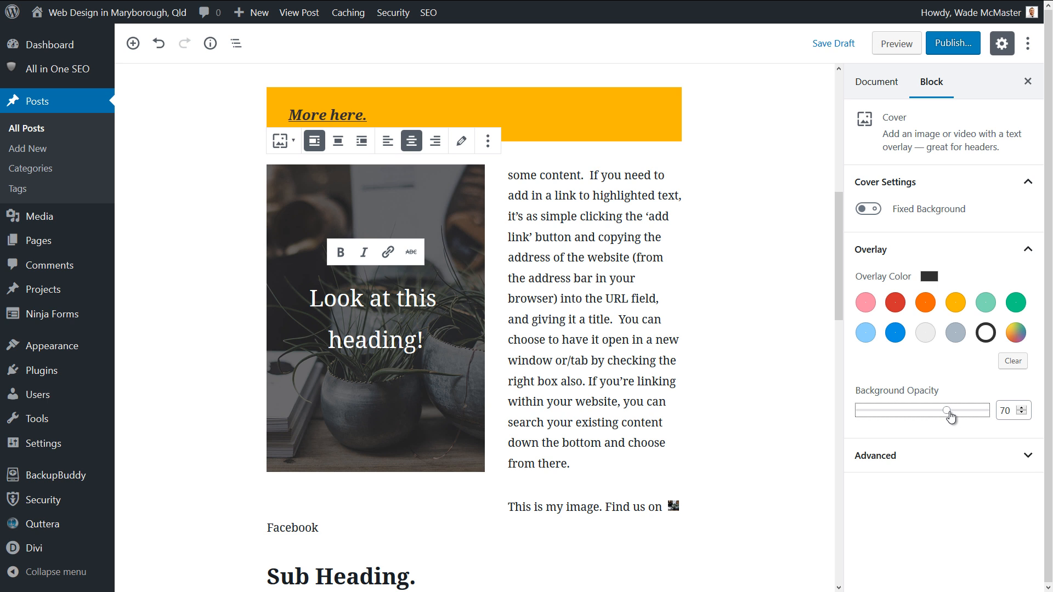
pyautogui.moveTo(937, 417); pyautogui.dragTo(969, 412)
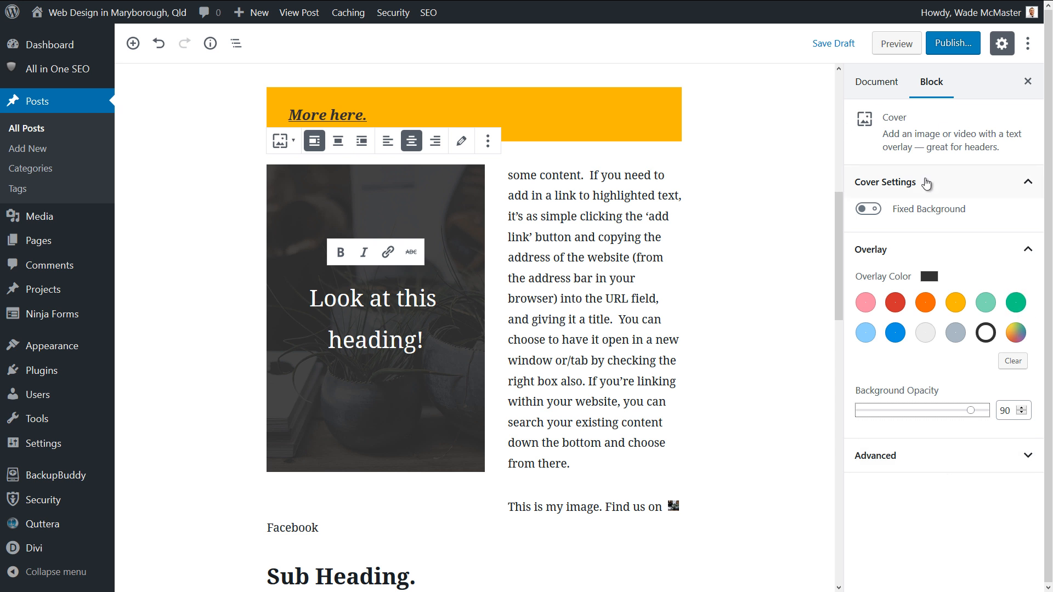
pyautogui.click(856, 209)
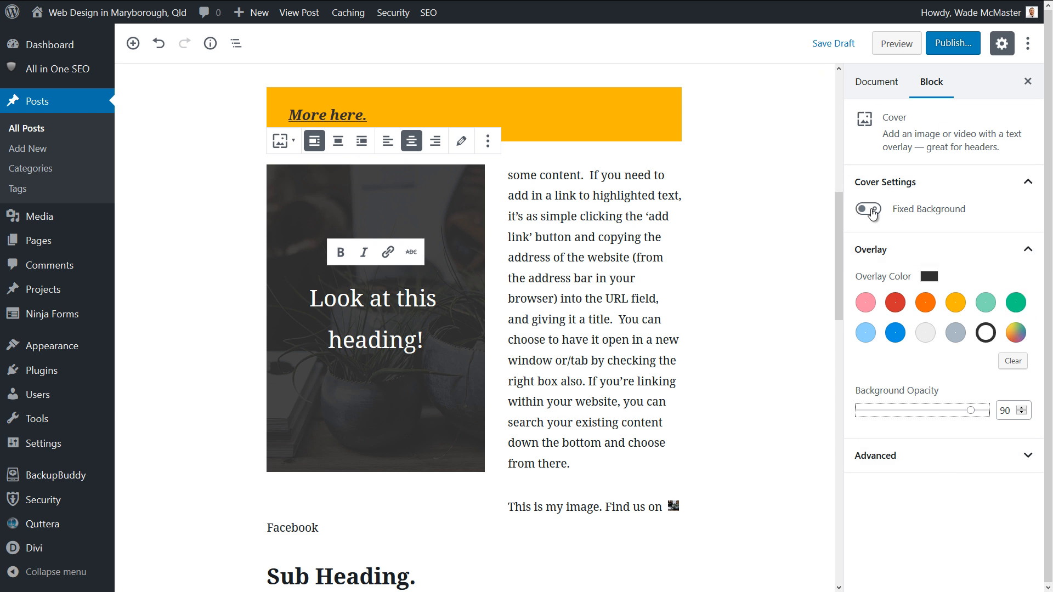
# Save the draft and open a full-screen preview of the post.
pyautogui.click(839, 46)
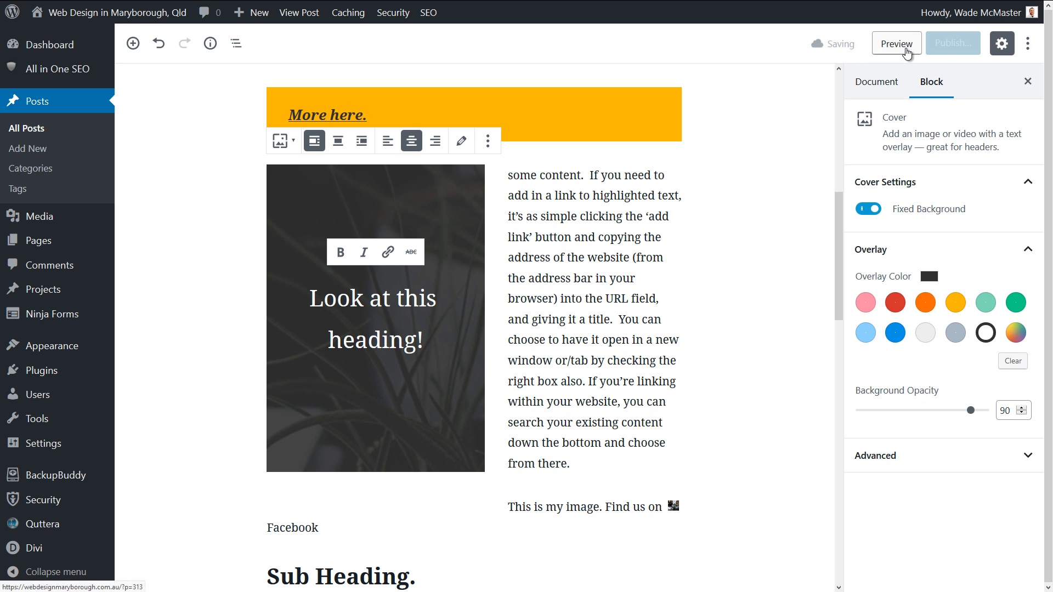
pyautogui.click(896, 44)
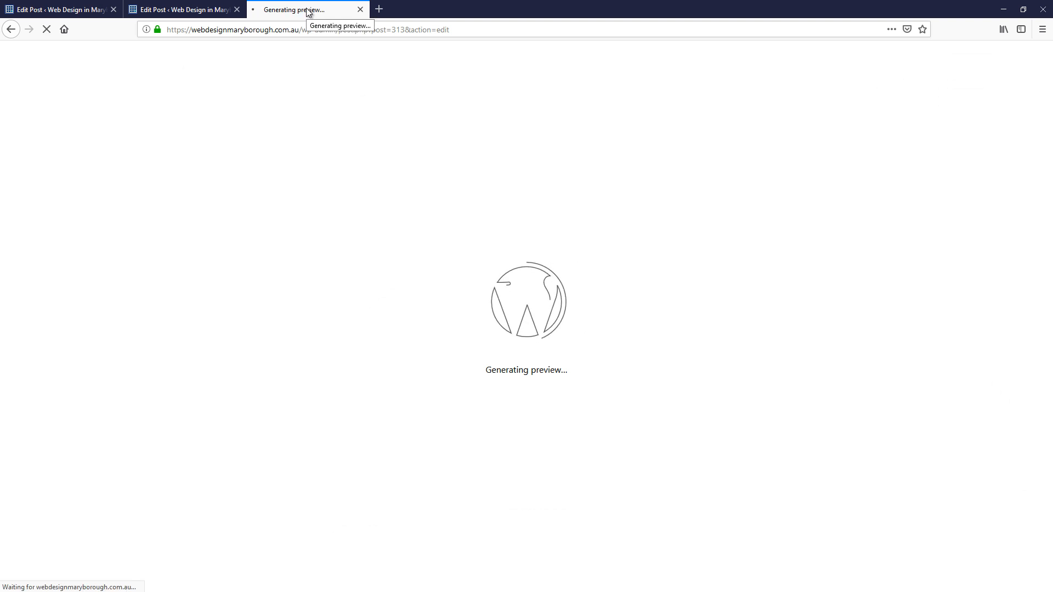
pyautogui.press('F11')
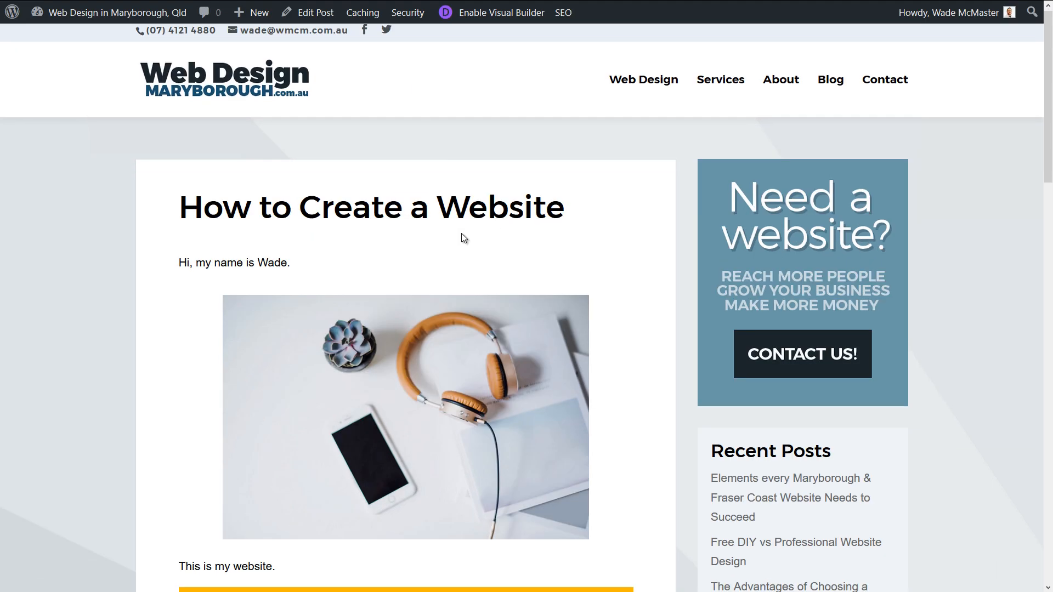
# Examine how the cover image behaves in the post preview and check the gallery, list, quote and audio blocks below it.
pyautogui.scroll(-10, 463, 233)
pyautogui.moveTo(242, 228); pyautogui.dragTo(313, 257)
pyautogui.scroll(3, 313, 256)
pyautogui.scroll(3, 313, 256)
pyautogui.scroll(-4, 313, 256)
pyautogui.moveTo(1049, 228)
pyautogui.mouseDown()
pyautogui.moveTo(1048, 257)
pyautogui.moveTo(1048, 151)
pyautogui.moveTo(1049, 302)
pyautogui.moveTo(1048, 212)
pyautogui.mouseUp()
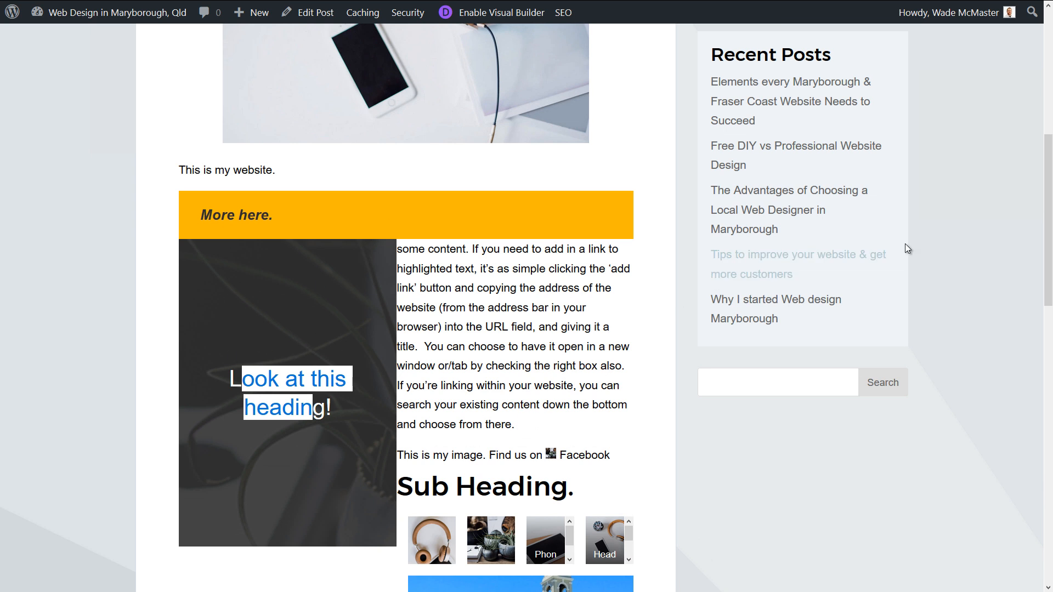
pyautogui.moveTo(1048, 140); pyautogui.dragTo(1048, 319)
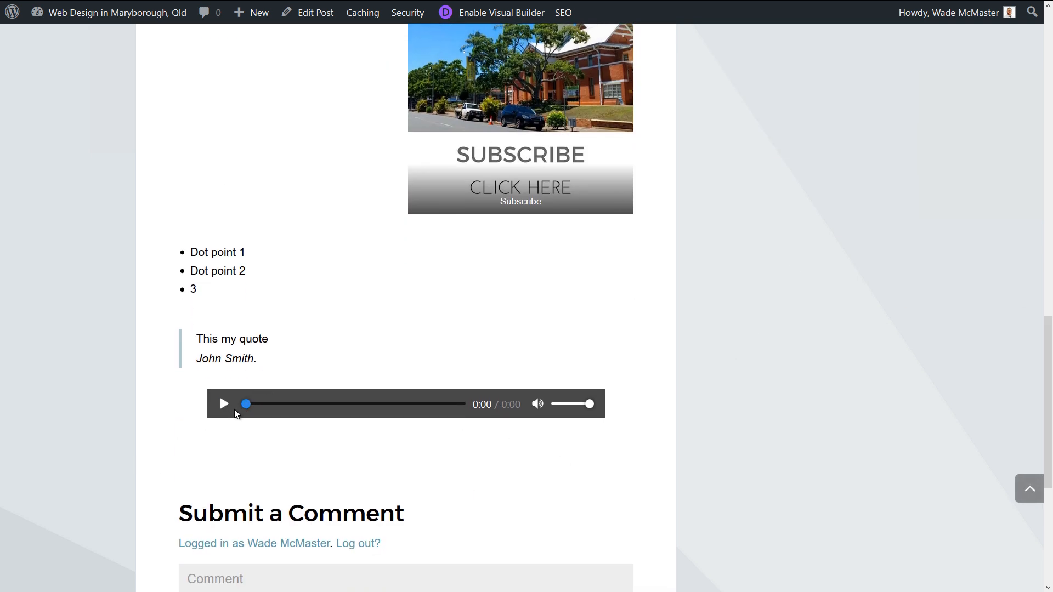
# Look over the previewed post and return to its post editor to review the blocks there.
pyautogui.scroll(-1, 236, 420)
pyautogui.scroll(10, 282, 416)
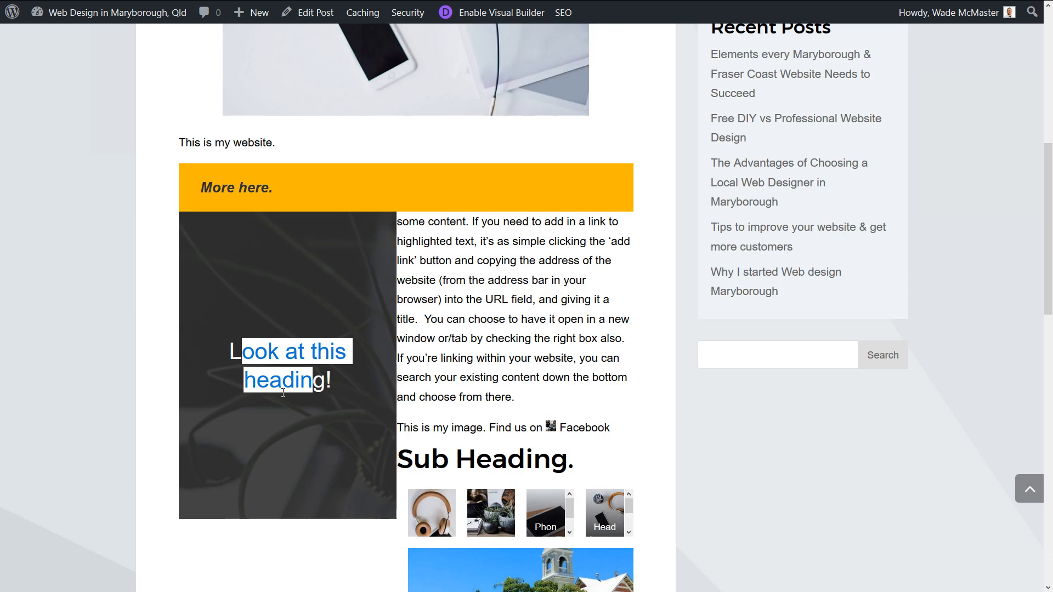
pyautogui.scroll(8, 321, 349)
pyautogui.moveTo(263, 4)
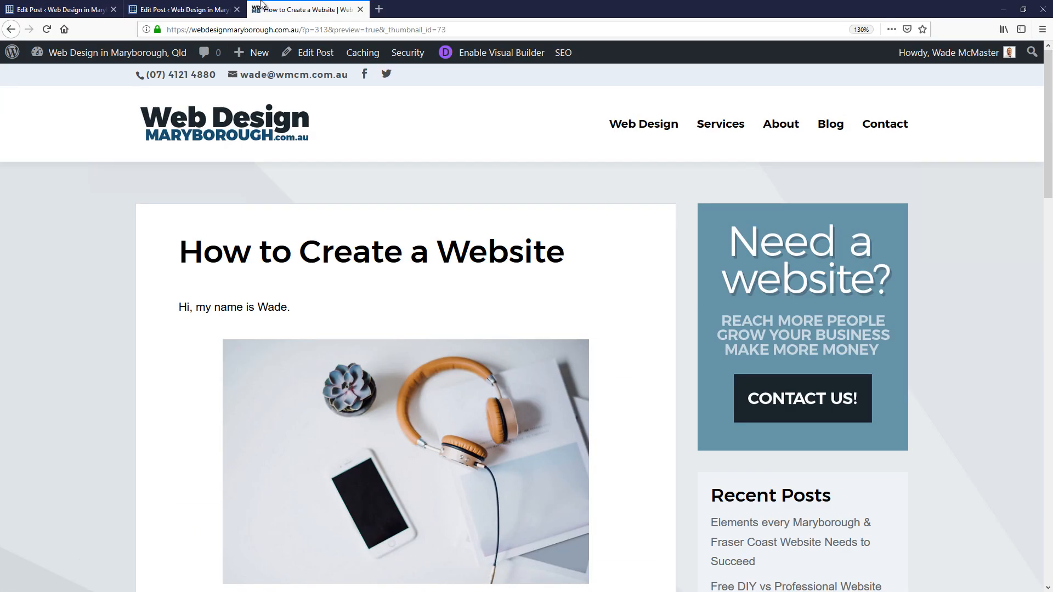
pyautogui.click(145, 8)
pyautogui.scroll(-18, 484, 315)
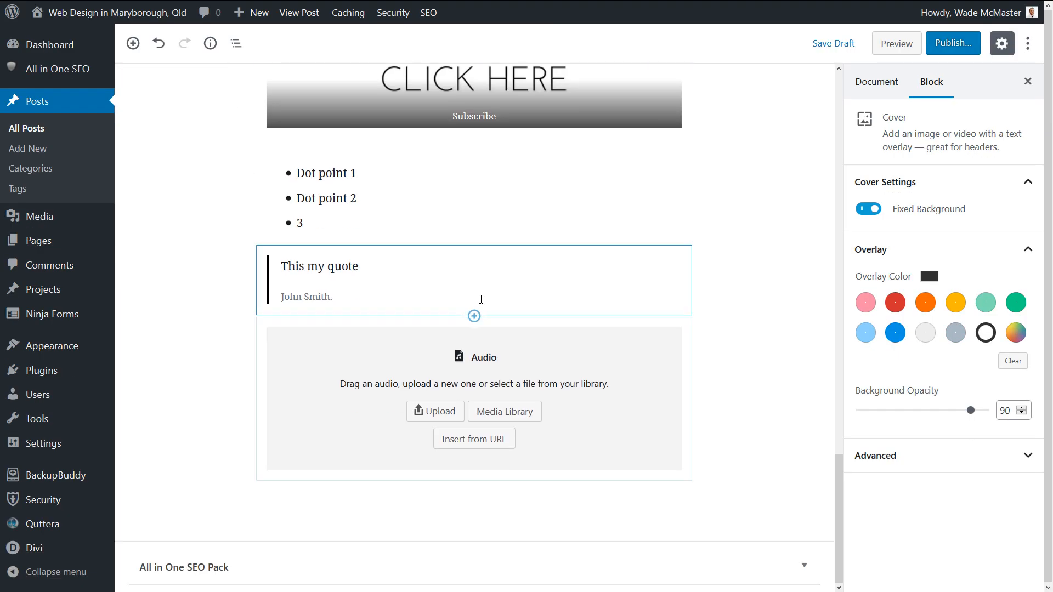
pyautogui.scroll(9, 522, 378)
pyautogui.scroll(8, 522, 351)
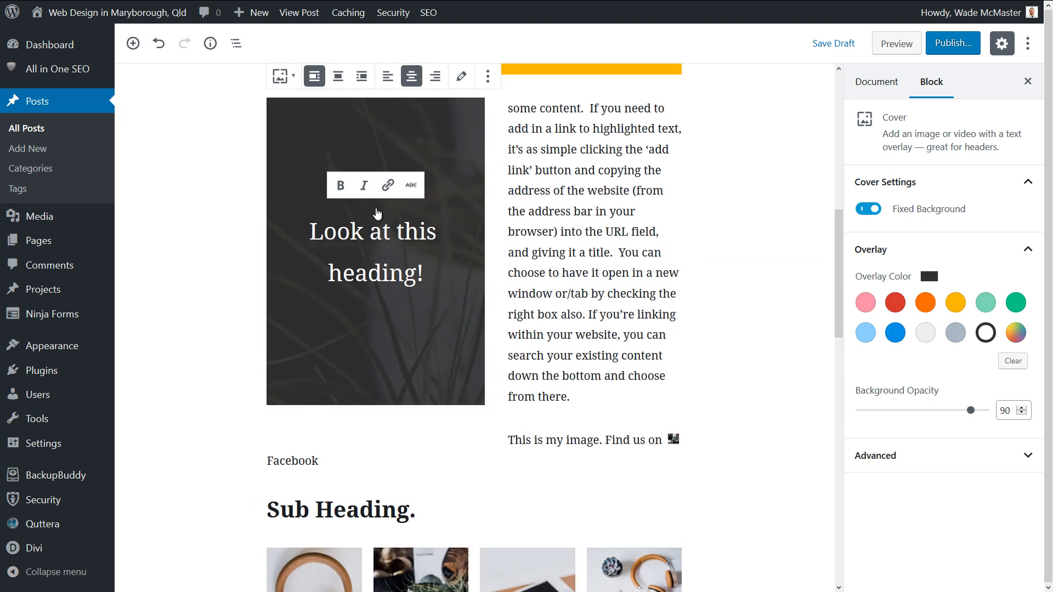
pyautogui.scroll(7, 522, 351)
# Insert a File block into the post directly before the cover image with the heading.
pyautogui.click(134, 44)
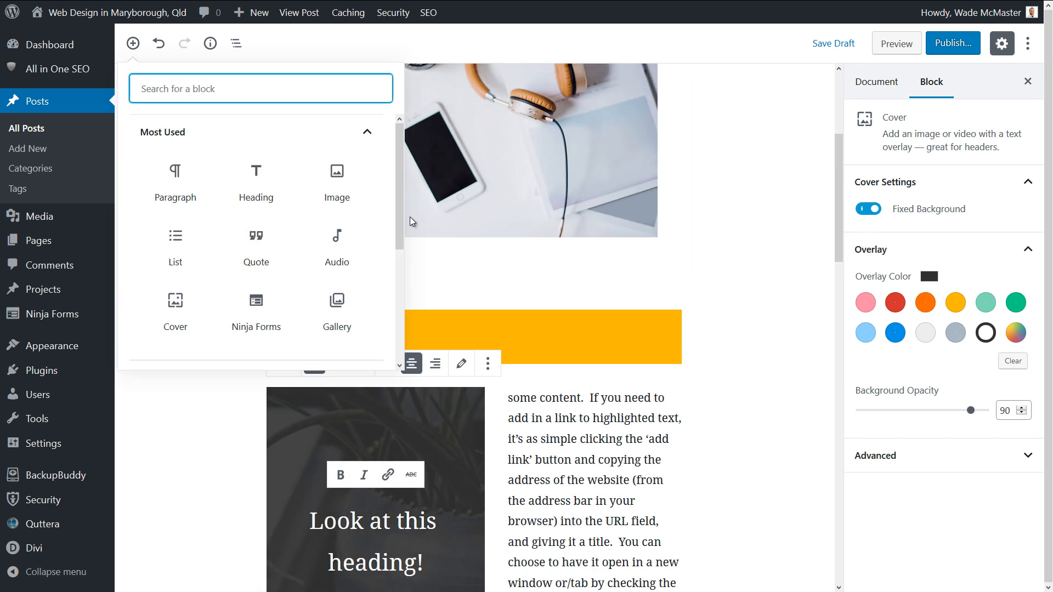
pyautogui.scroll(-1, 396, 229)
pyautogui.scroll(1, 399, 204)
pyautogui.scroll(-5, 399, 235)
pyautogui.click(388, 253)
pyautogui.scroll(-3, 389, 252)
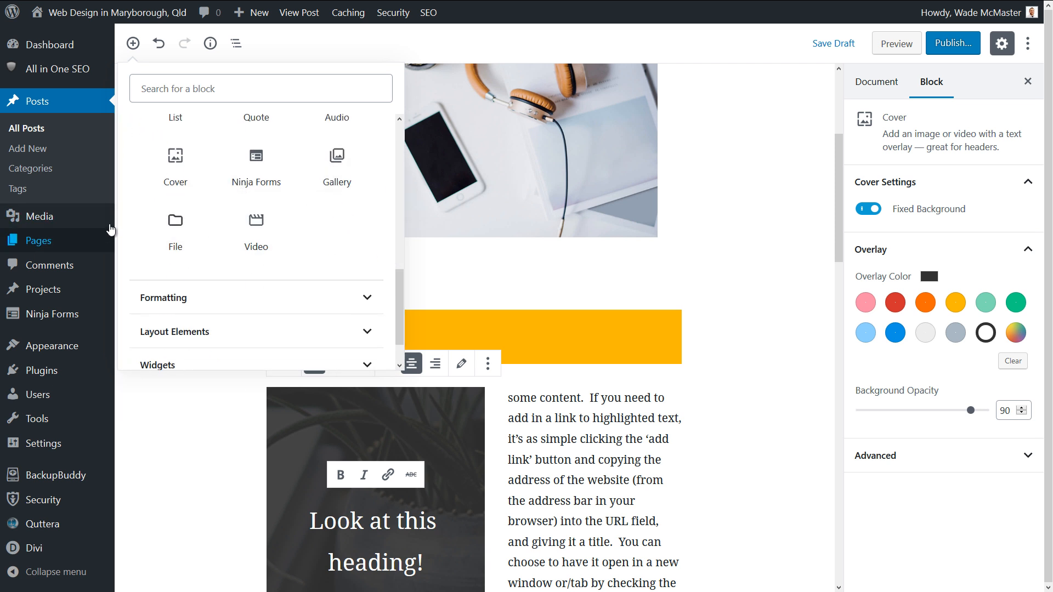
pyautogui.click(169, 223)
# Attach the socialimage banner from the media library to the new File block and select its file name text.
pyautogui.scroll(-8, 289, 371)
pyautogui.click(497, 113)
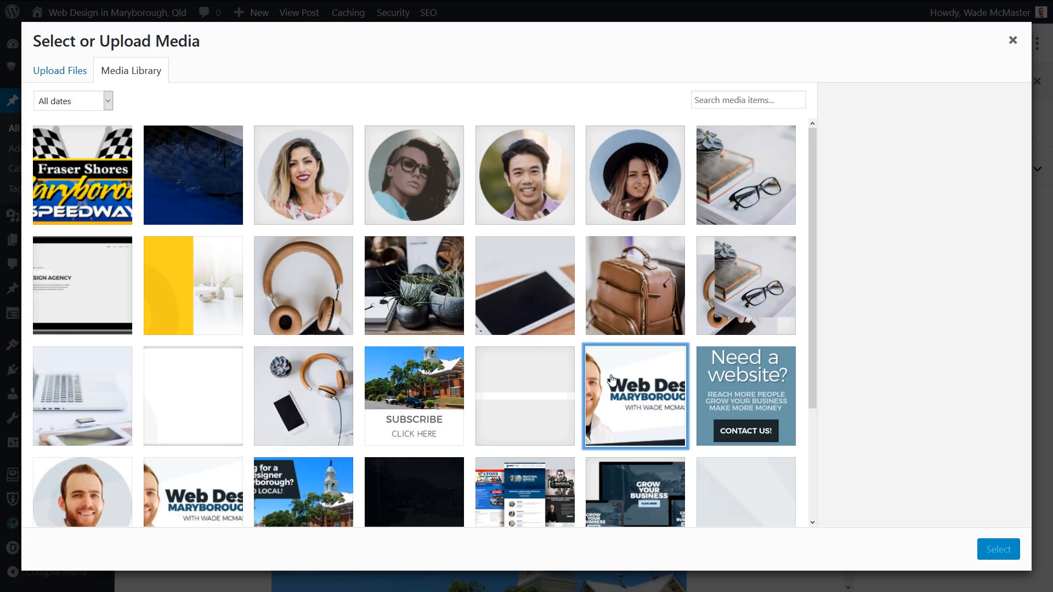
pyautogui.click(612, 378)
pyautogui.click(997, 548)
pyautogui.scroll(-5, 496, 377)
pyautogui.scroll(-5, 498, 382)
pyautogui.scroll(15, 481, 453)
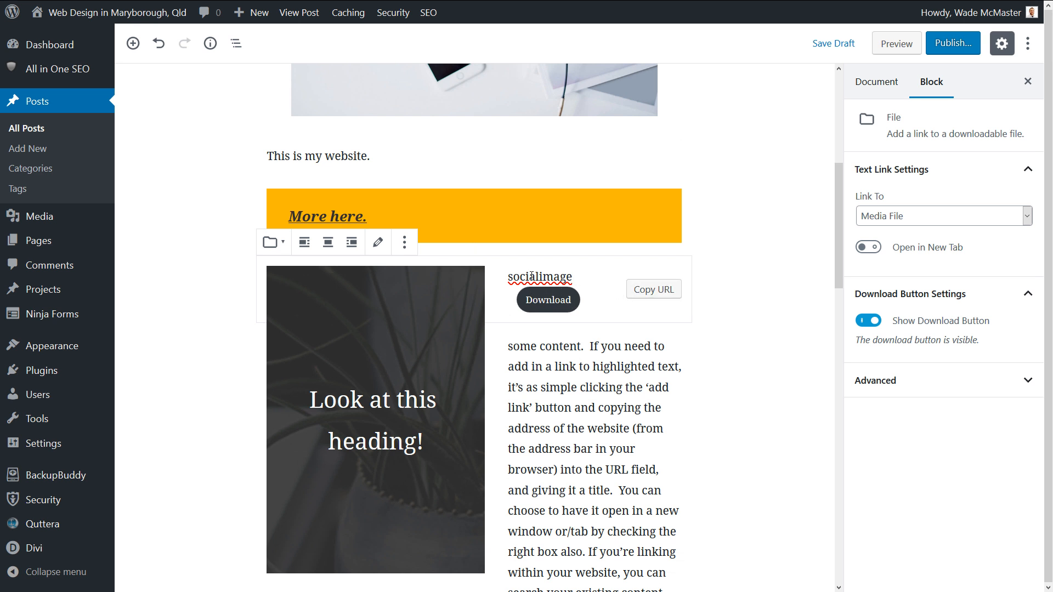
pyautogui.moveTo(572, 276); pyautogui.dragTo(509, 275)
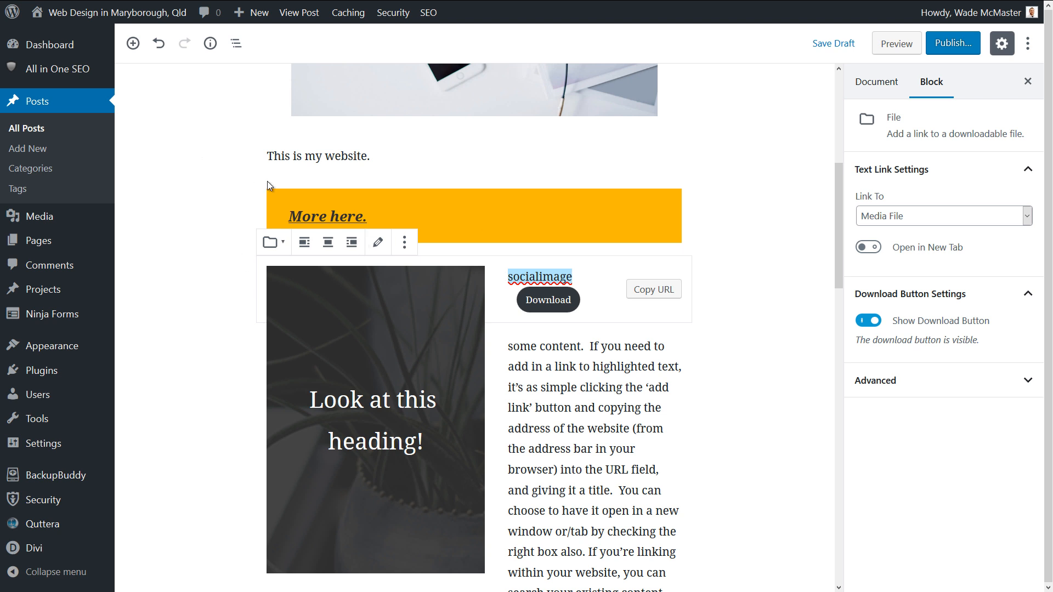
# Add another File block at the end of the post, below the empty Audio block.
pyautogui.scroll(-3, 569, 323)
pyautogui.scroll(-10, 571, 329)
pyautogui.scroll(1, 460, 380)
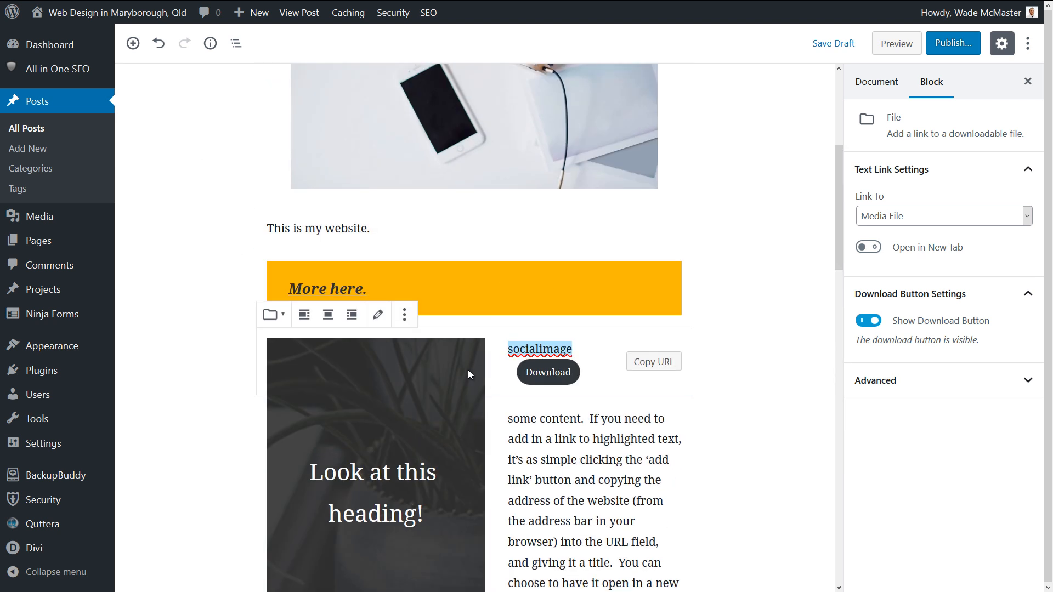
pyautogui.scroll(-20, 474, 327)
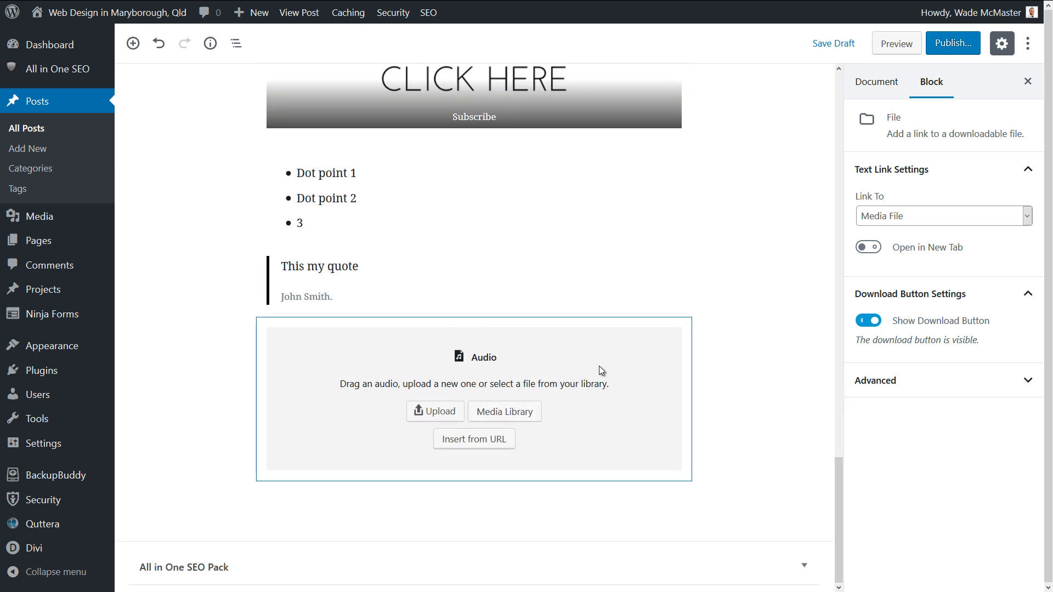
pyautogui.click(574, 423)
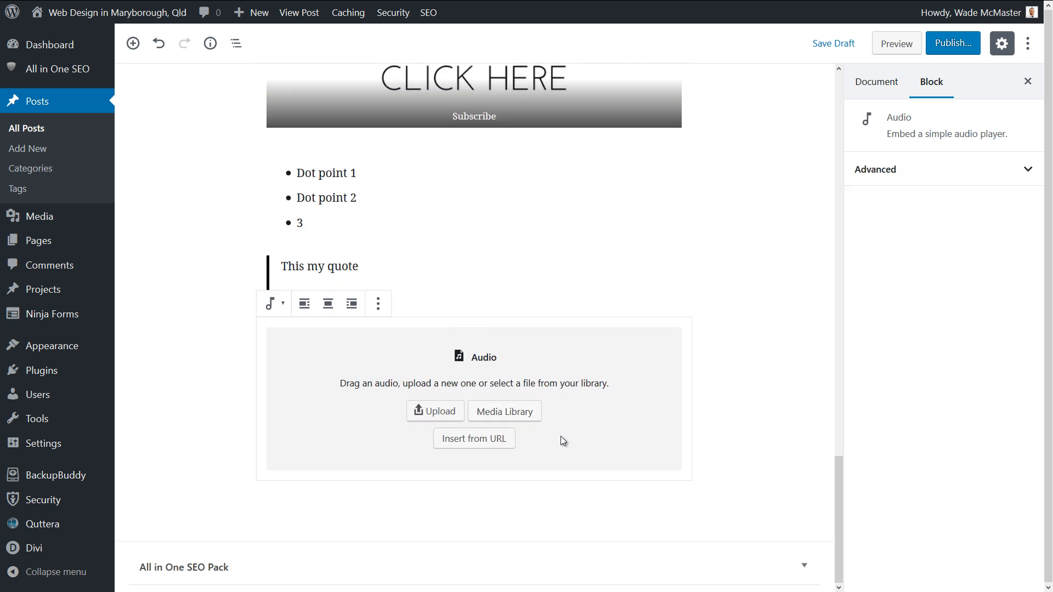
pyautogui.click(428, 492)
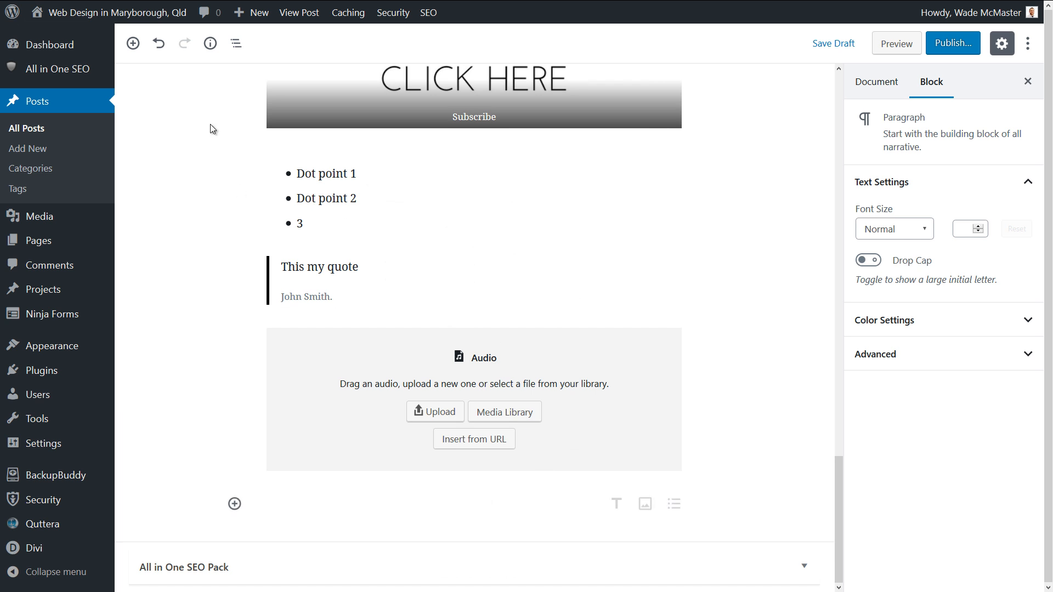
pyautogui.click(133, 44)
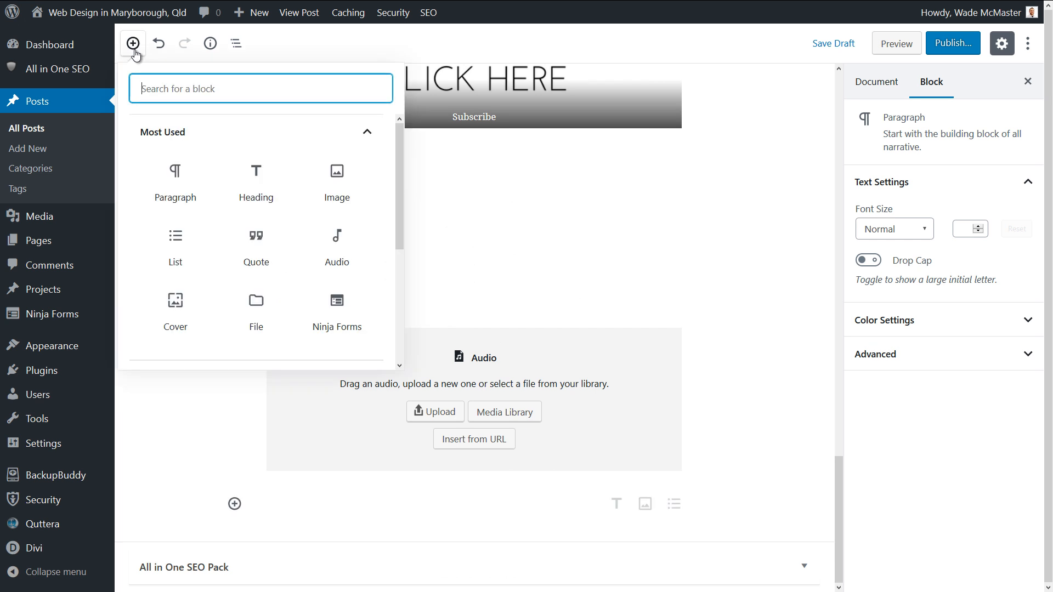
pyautogui.scroll(-2, 392, 250)
pyautogui.scroll(-3, 393, 249)
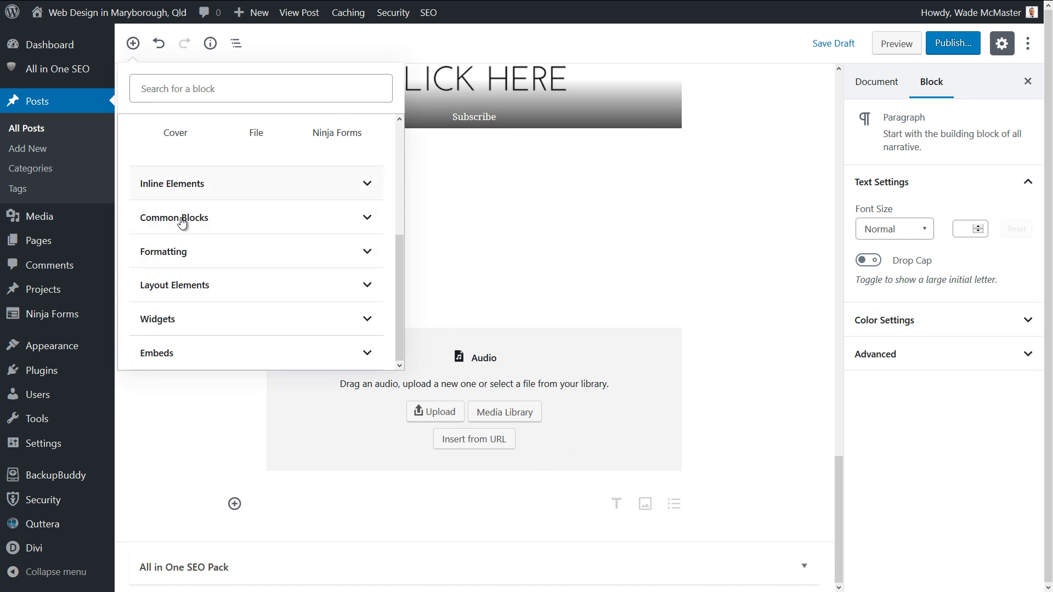
pyautogui.click(178, 214)
pyautogui.scroll(-3, 185, 361)
pyautogui.click(258, 235)
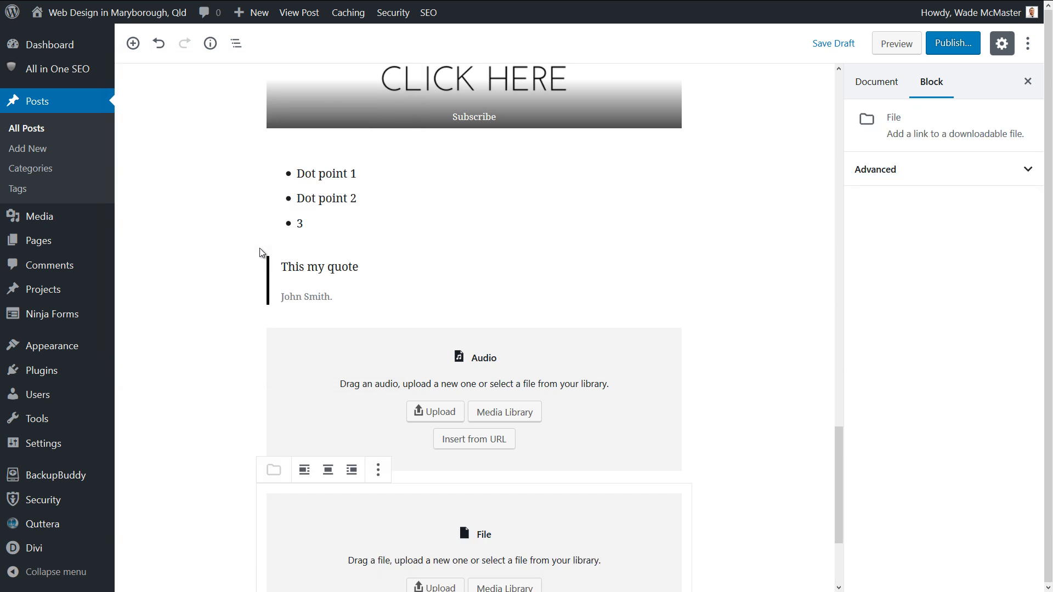
# Attach deviceswebdesign.png from the media library to the File block at the end of the post.
pyautogui.scroll(-3, 384, 296)
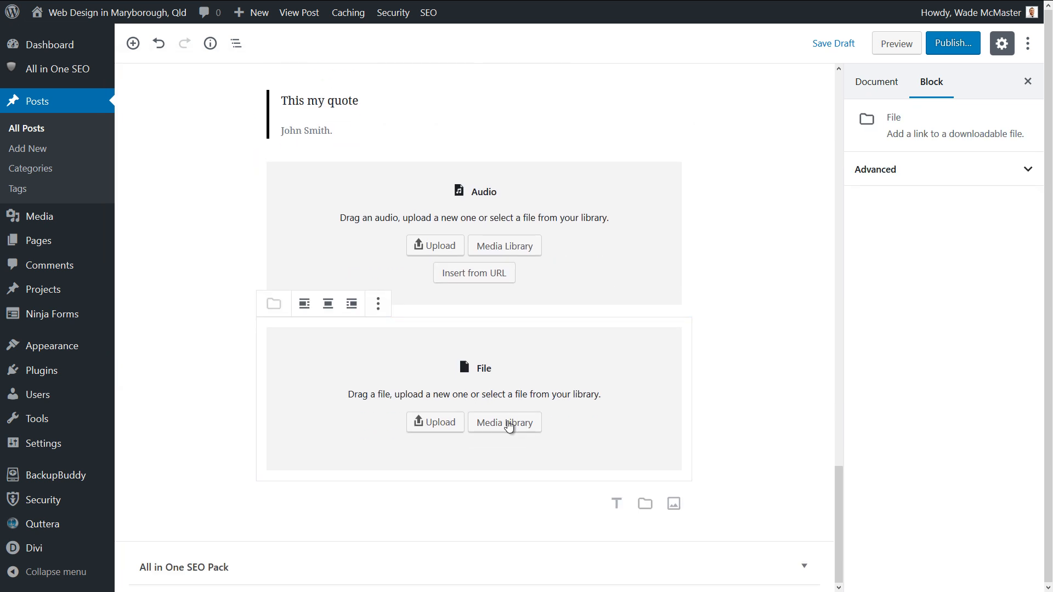
pyautogui.click(508, 425)
pyautogui.click(432, 321)
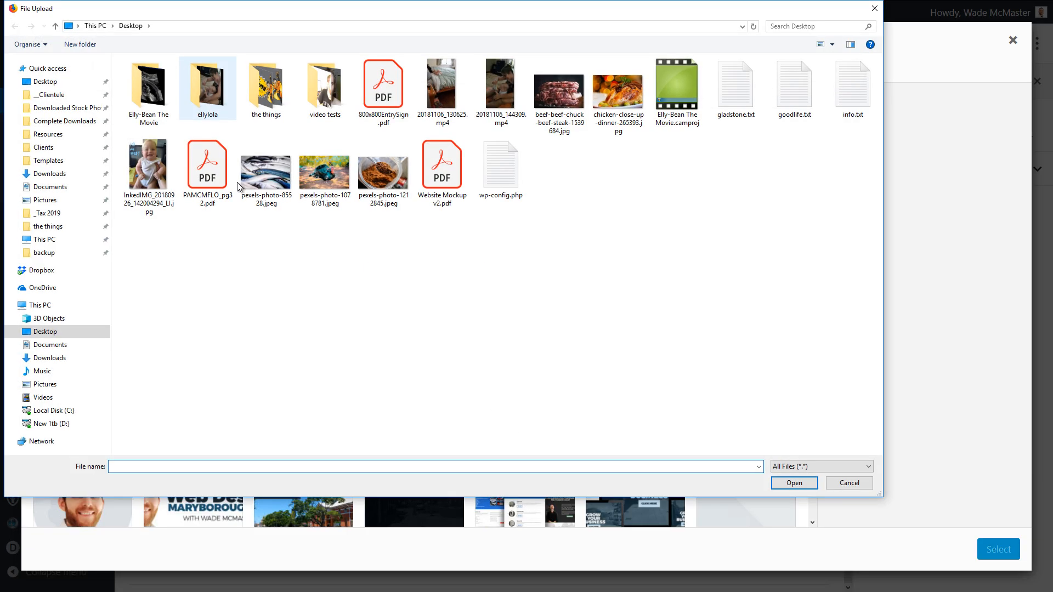
pyautogui.click(849, 486)
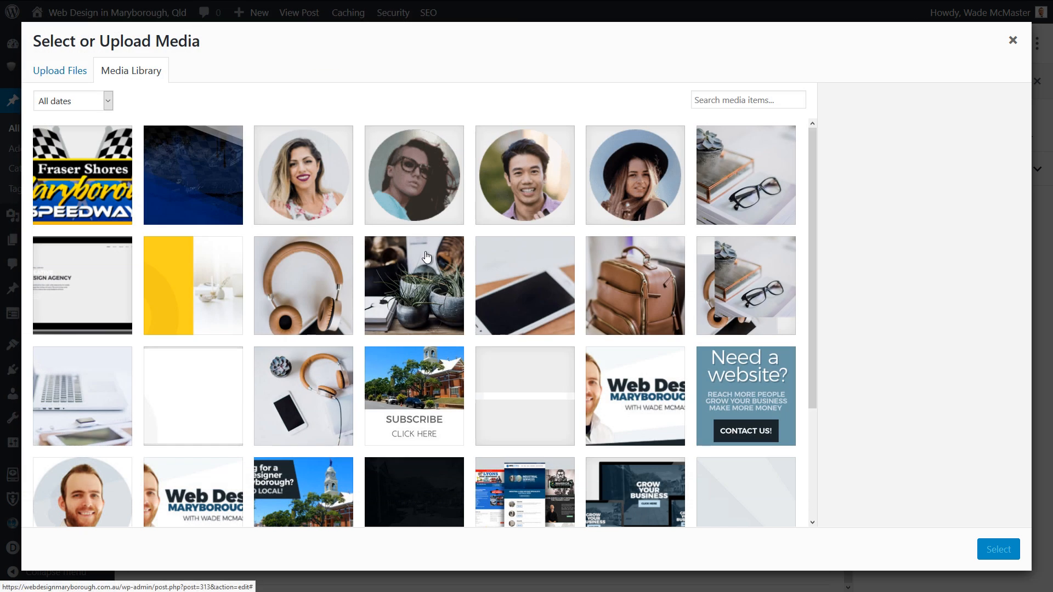
pyautogui.click(647, 493)
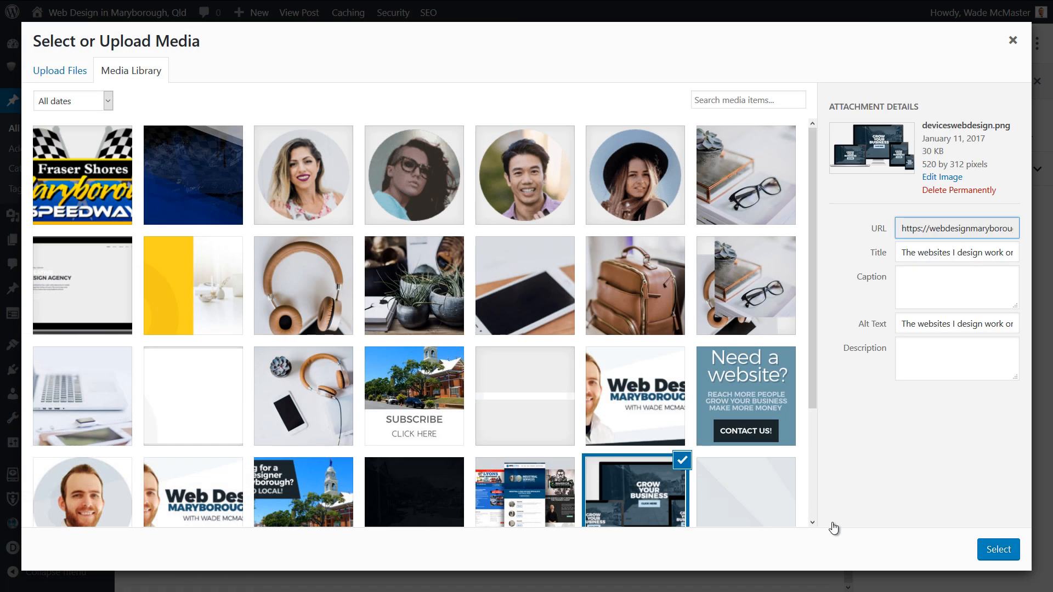
pyautogui.click(999, 548)
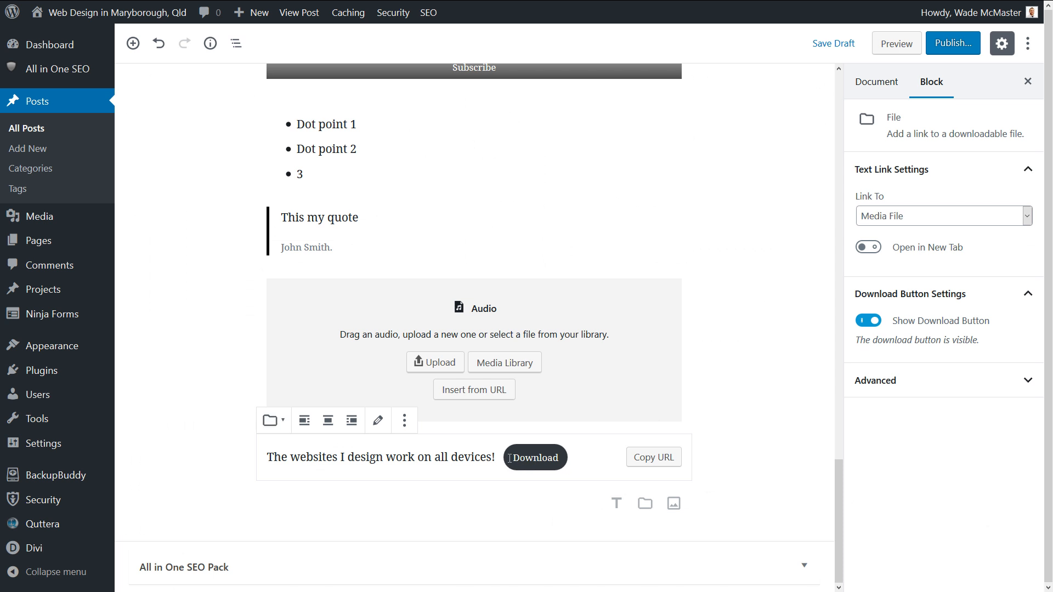
pyautogui.moveTo(267, 456); pyautogui.dragTo(386, 457)
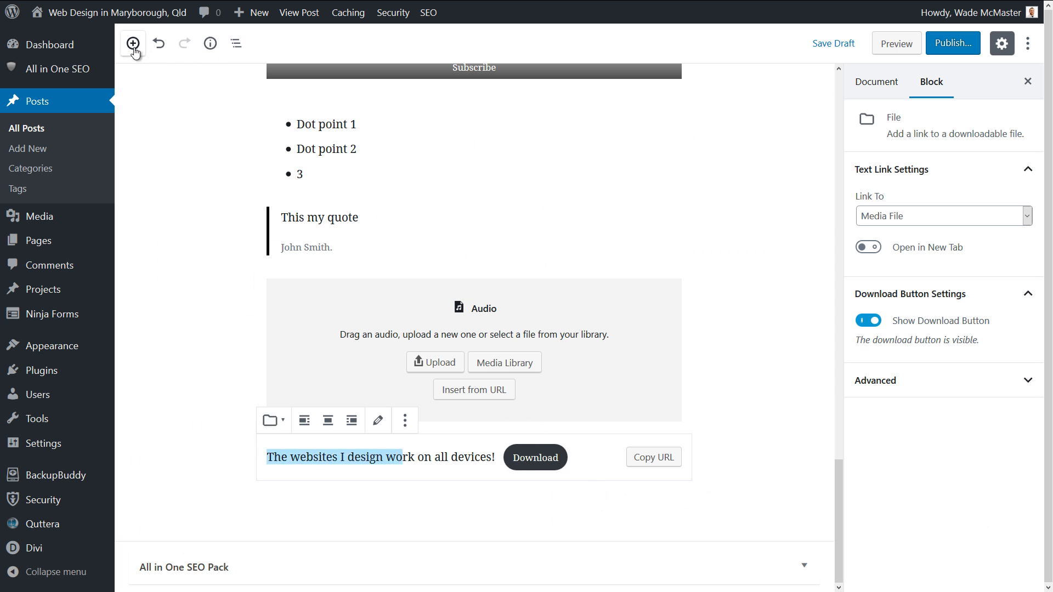
pyautogui.click(597, 463)
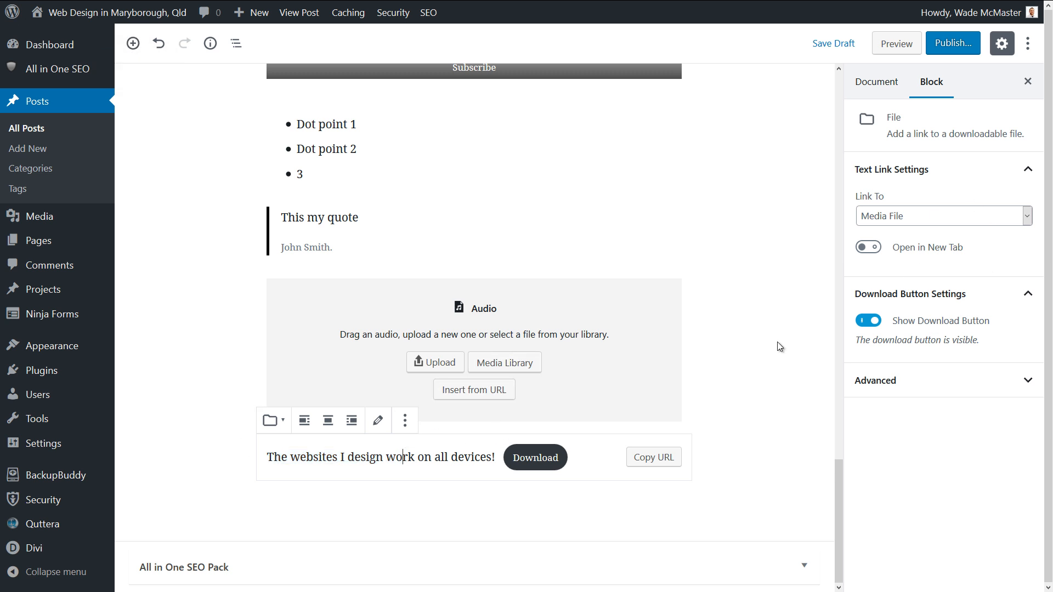
pyautogui.click(378, 422)
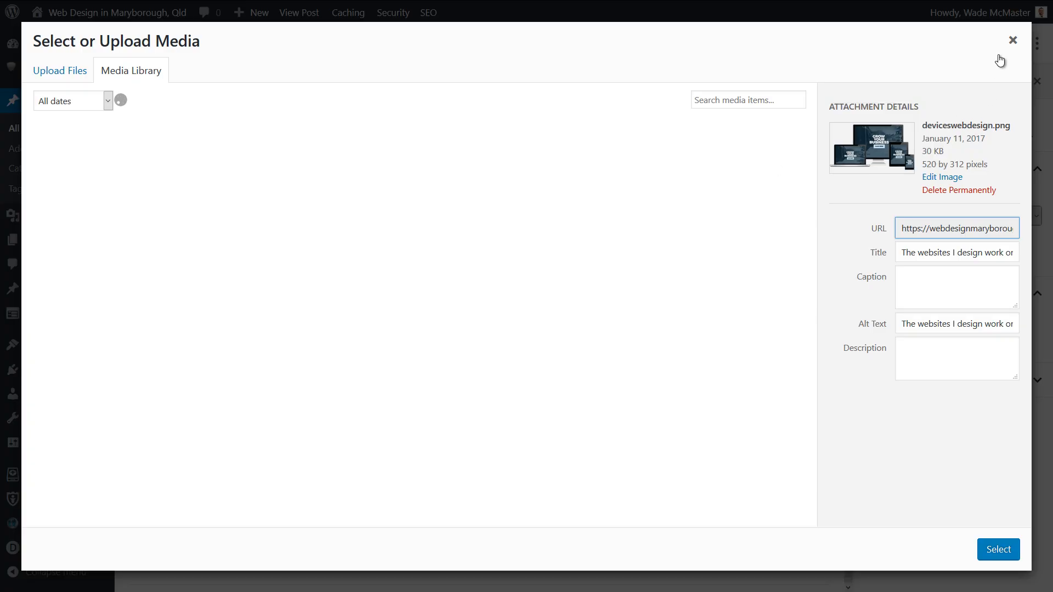
pyautogui.click(1012, 40)
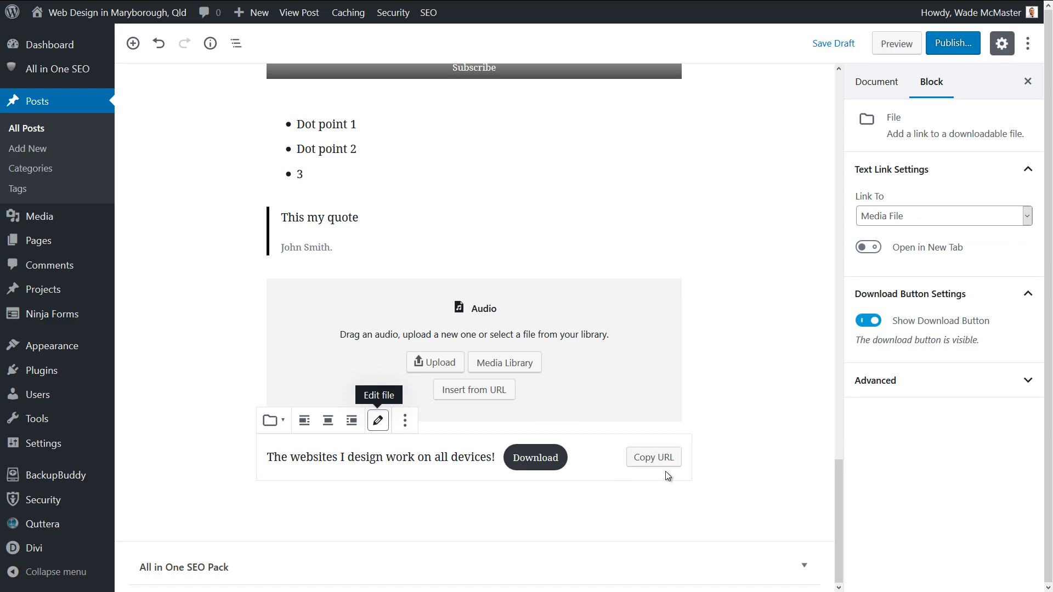
# Insert a Video block at the end of the post, below the download link for the devices image.
pyautogui.click(395, 495)
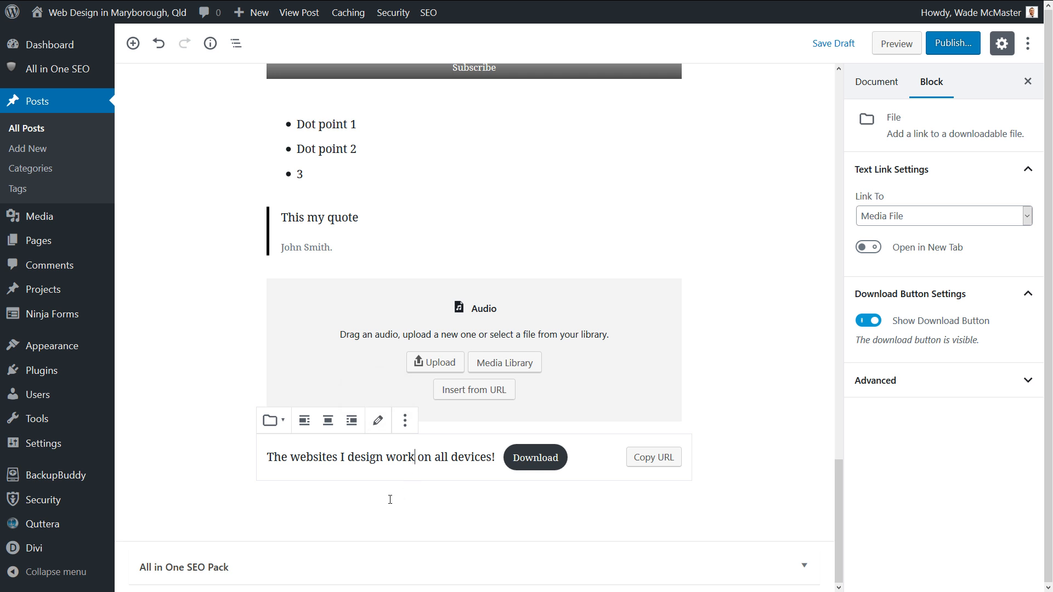
pyautogui.click(397, 499)
pyautogui.click(133, 44)
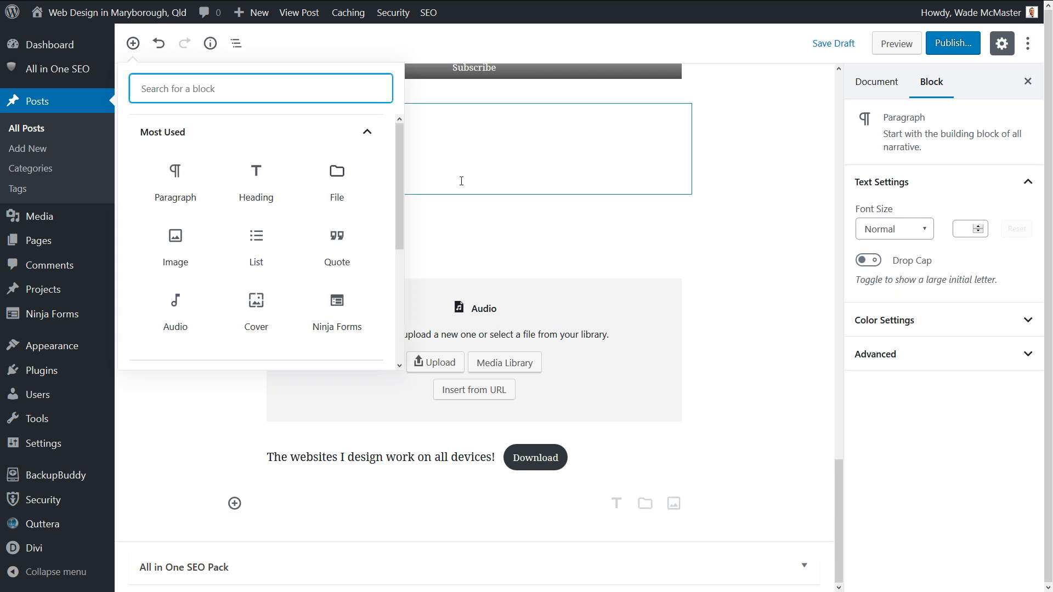
pyautogui.click(367, 132)
pyautogui.click(244, 199)
pyautogui.scroll(-3, 250, 221)
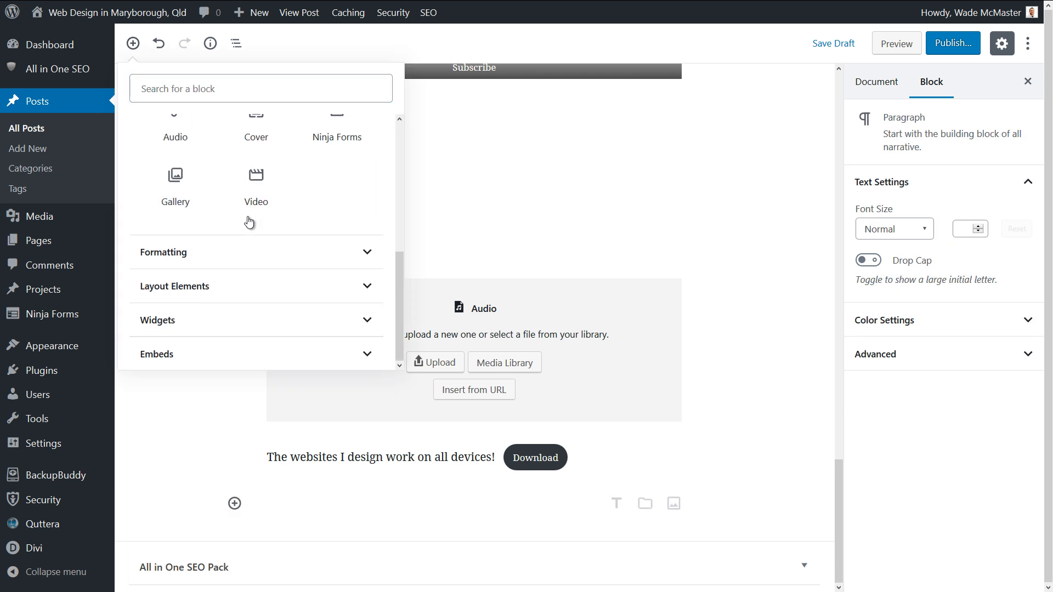
pyautogui.scroll(1, 261, 248)
pyautogui.click(265, 258)
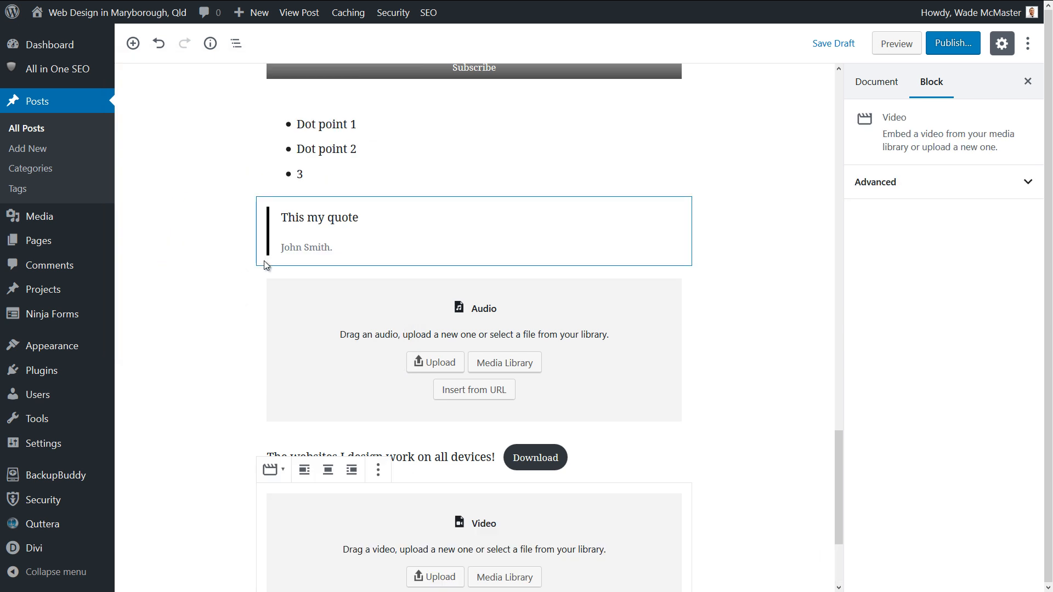
pyautogui.scroll(-3, 378, 259)
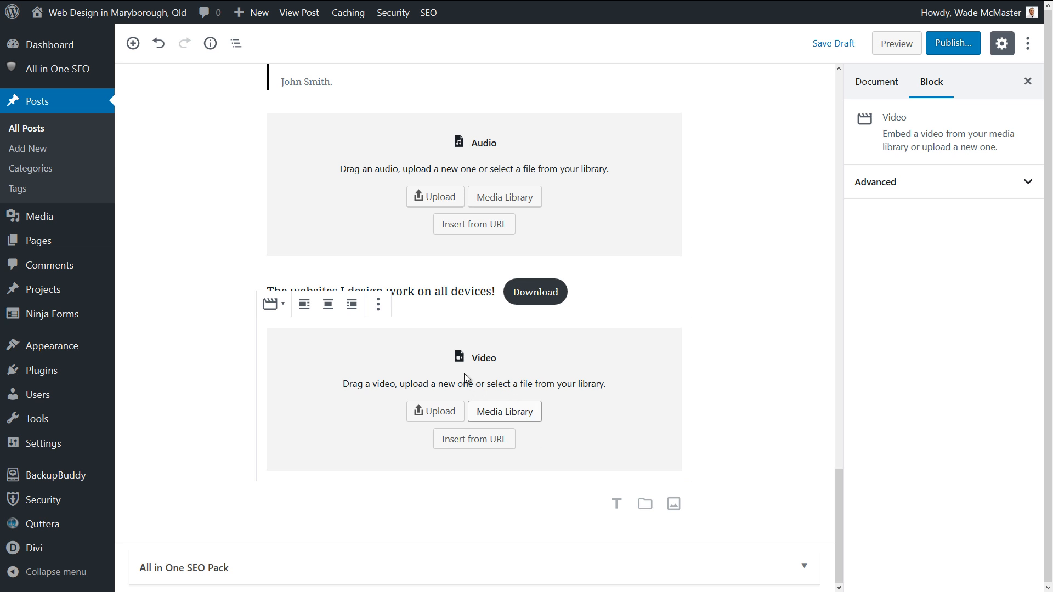
pyautogui.moveTo(506, 360); pyautogui.dragTo(500, 435)
pyautogui.click(537, 379)
# Insert a Code block below the Video block containing "<script>this some code you can copy</script>".
pyautogui.click(133, 44)
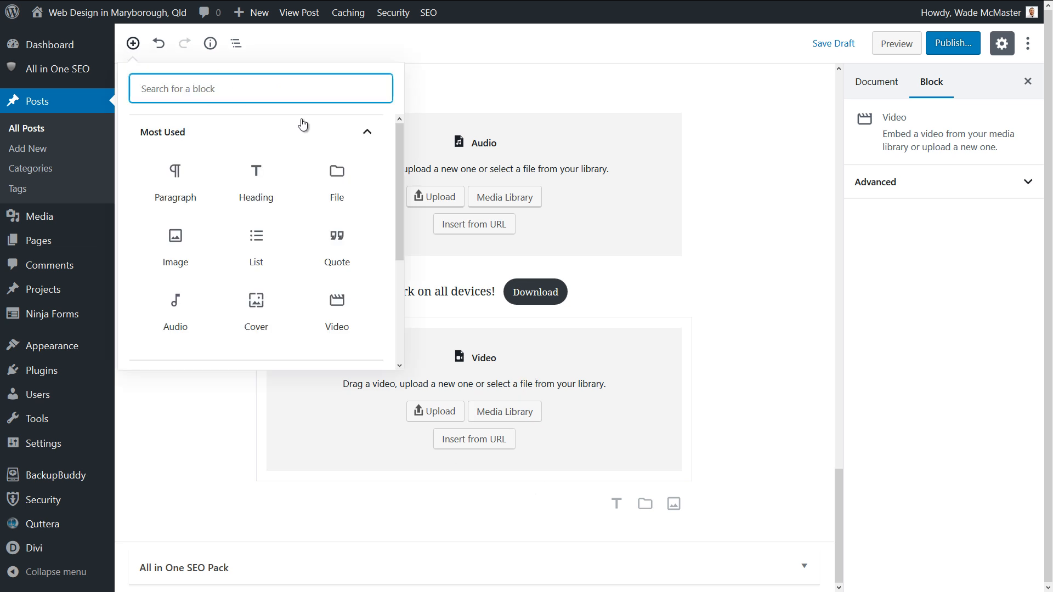
pyautogui.moveTo(396, 142); pyautogui.dragTo(397, 243)
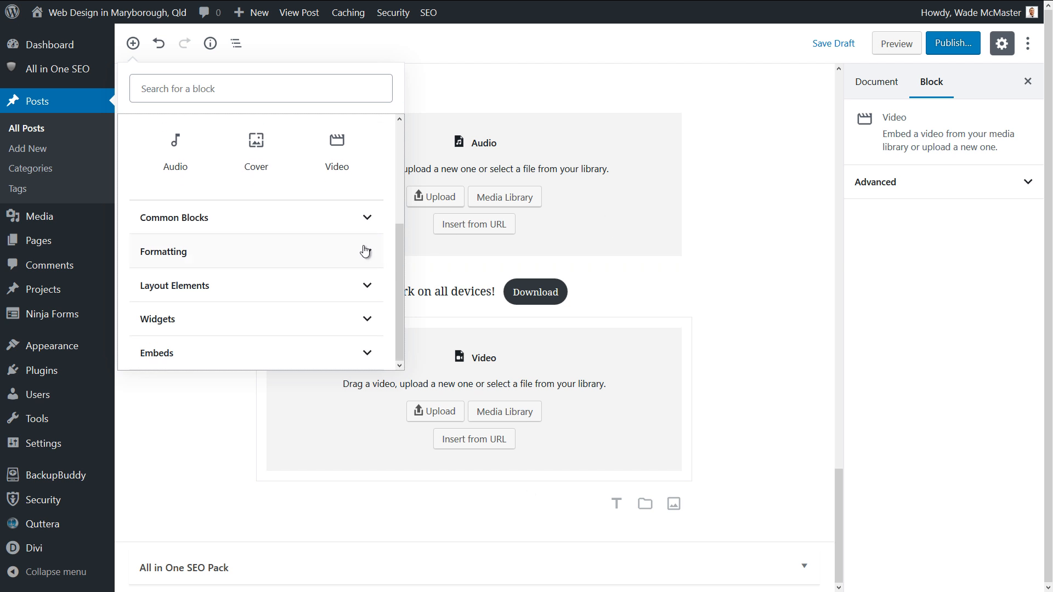
pyautogui.click(369, 258)
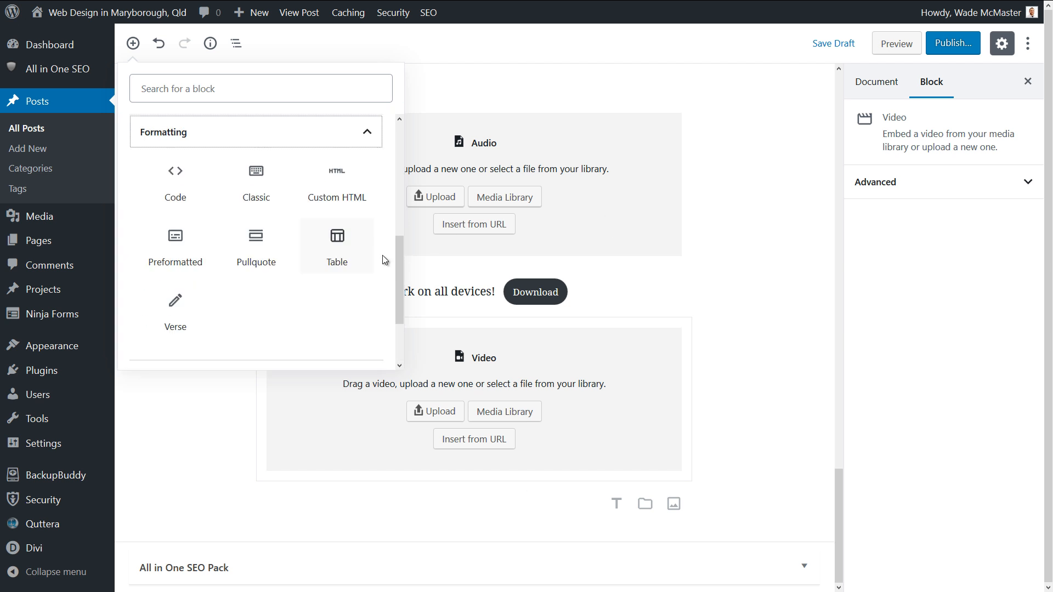
pyautogui.click(175, 181)
pyautogui.scroll(-1, 329, 450)
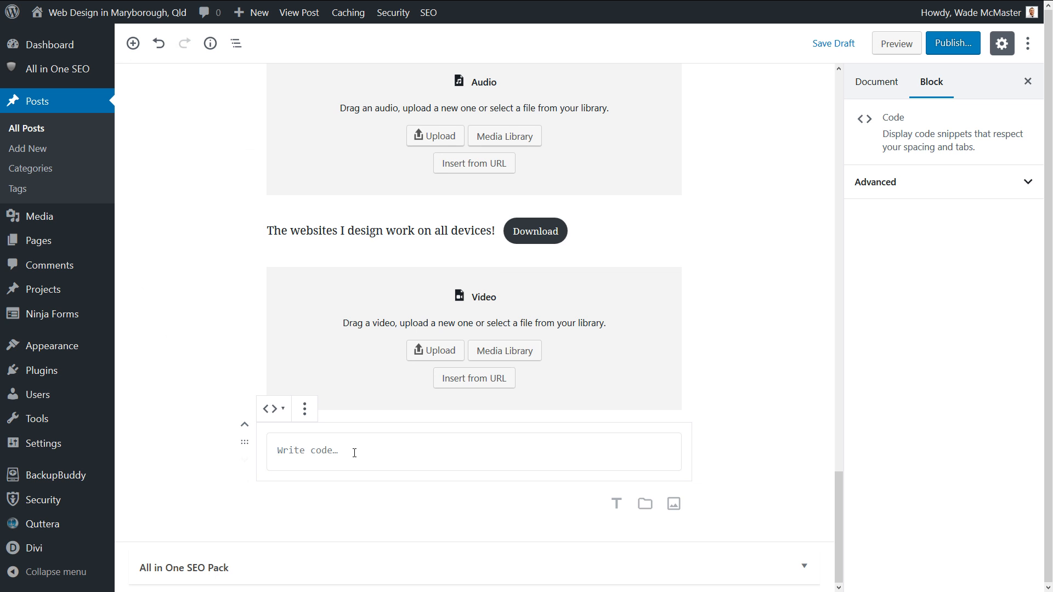
pyautogui.write('<sci')
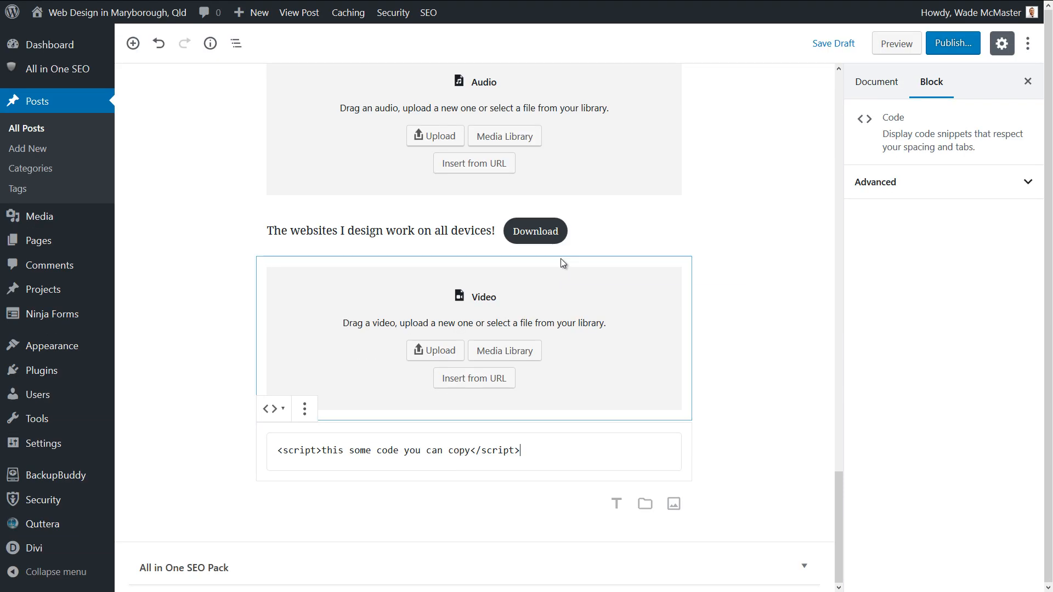
# Save the draft and open the post's preview, going to the code snippet at the end of the article.
pyautogui.click(846, 50)
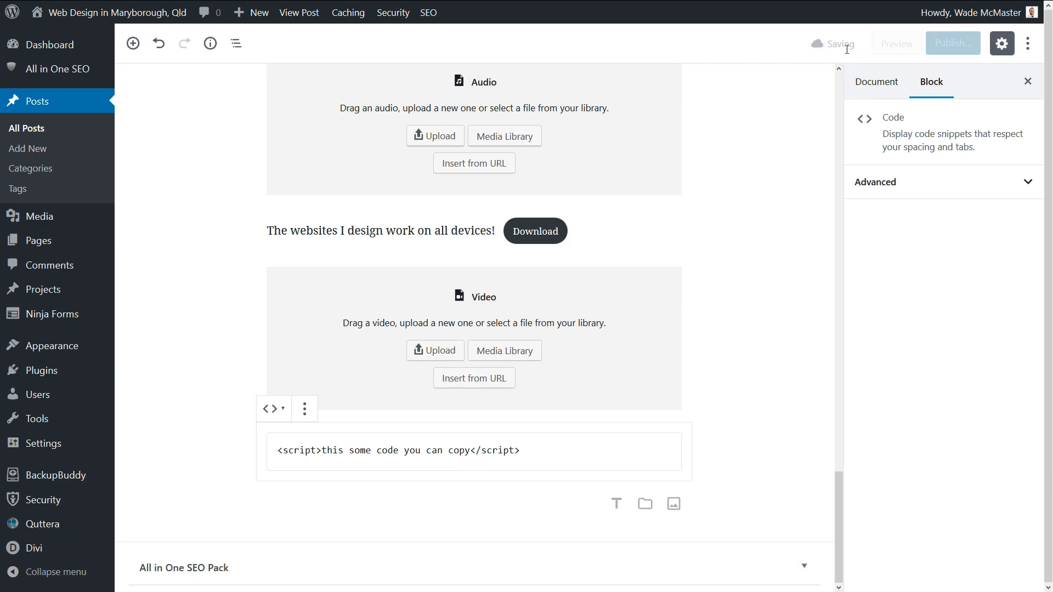
pyautogui.click(892, 49)
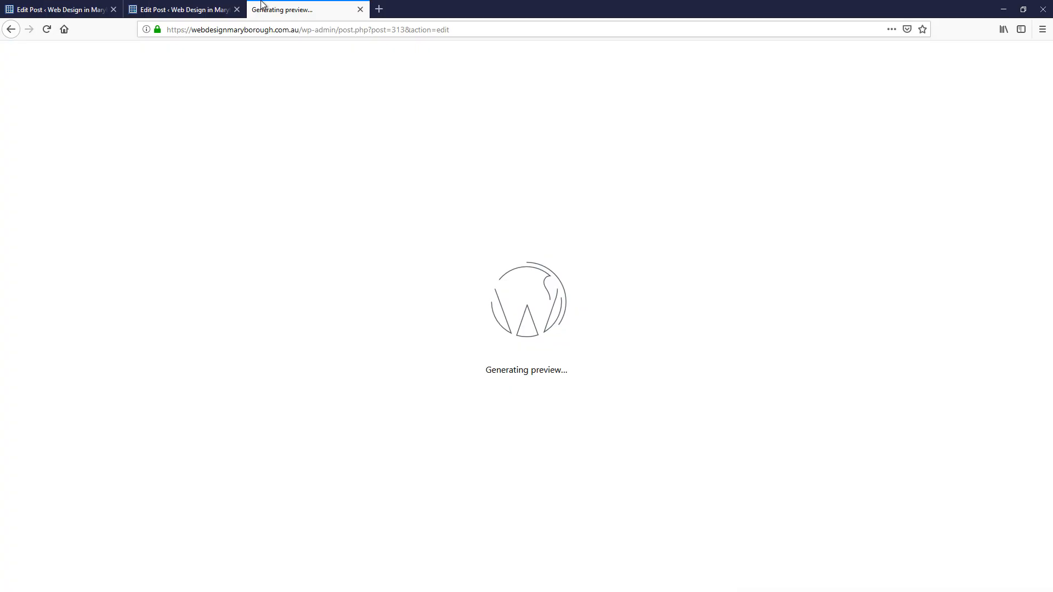
pyautogui.press('F11')
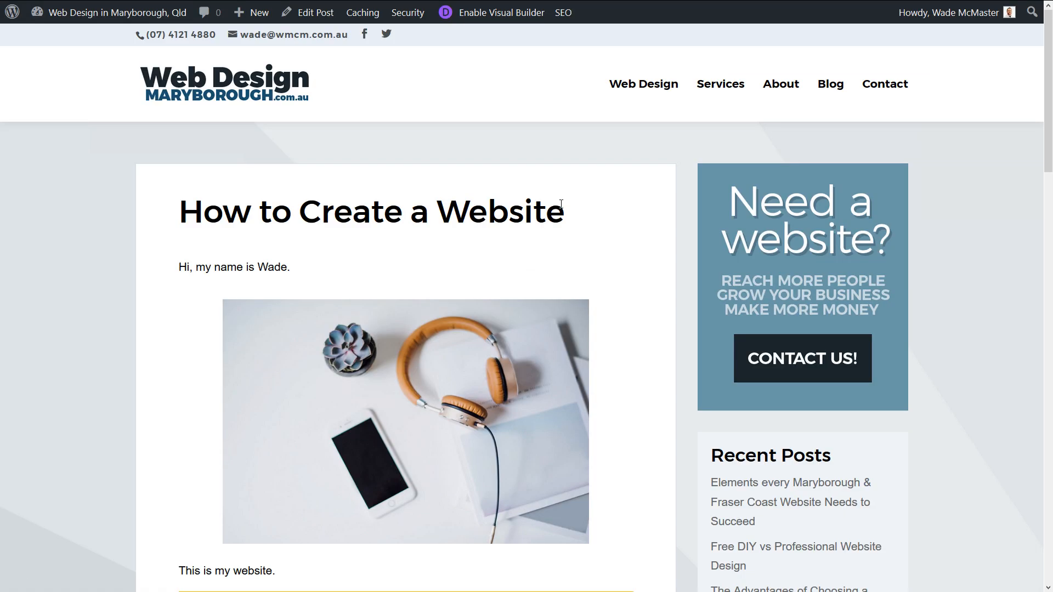
pyautogui.moveTo(1047, 98); pyautogui.dragTo(1048, 442)
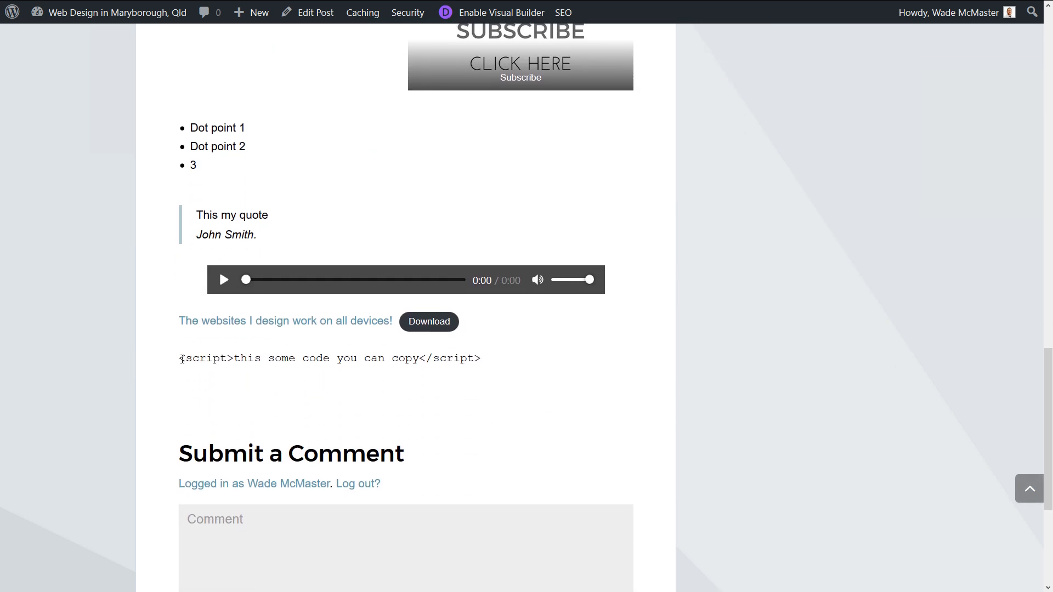
# Copy the script code line from the previewed post and return to the post editor.
pyautogui.moveTo(179, 361); pyautogui.dragTo(487, 368)
pyautogui.rightClick(391, 358)
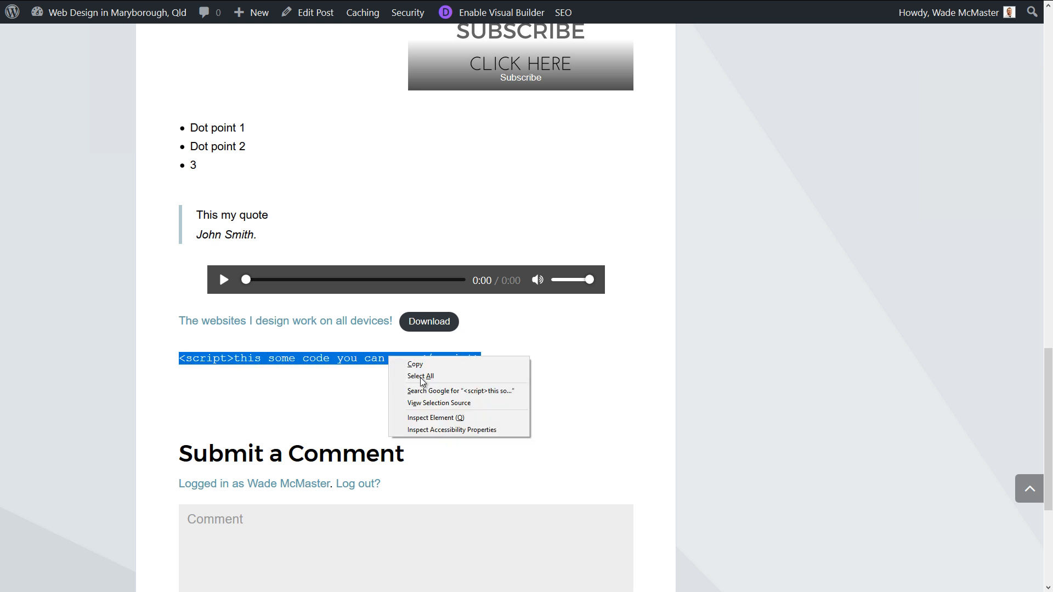
pyautogui.click(406, 364)
pyautogui.click(316, 373)
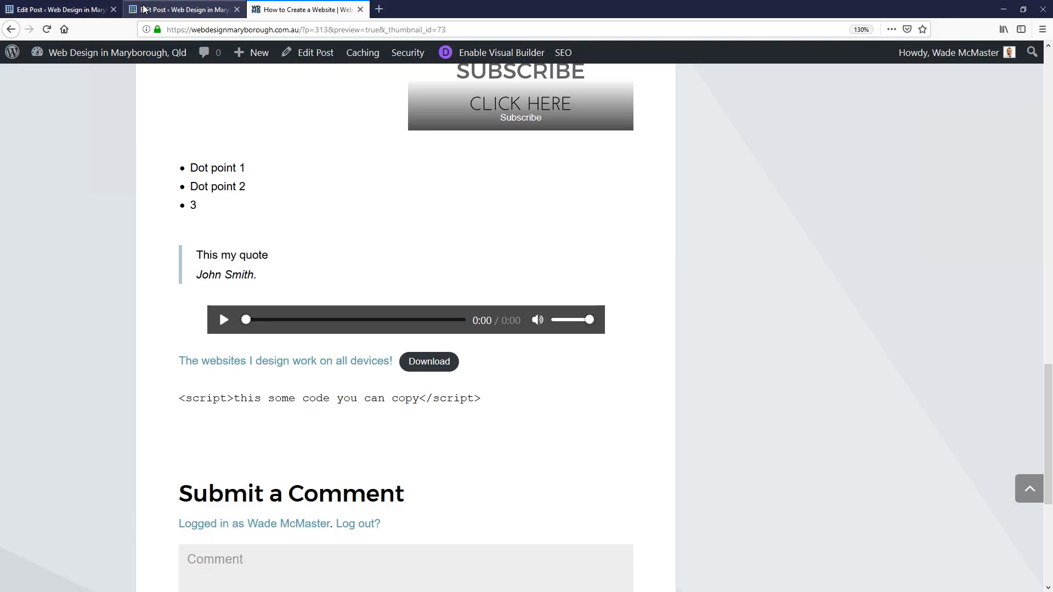
pyautogui.click(152, 8)
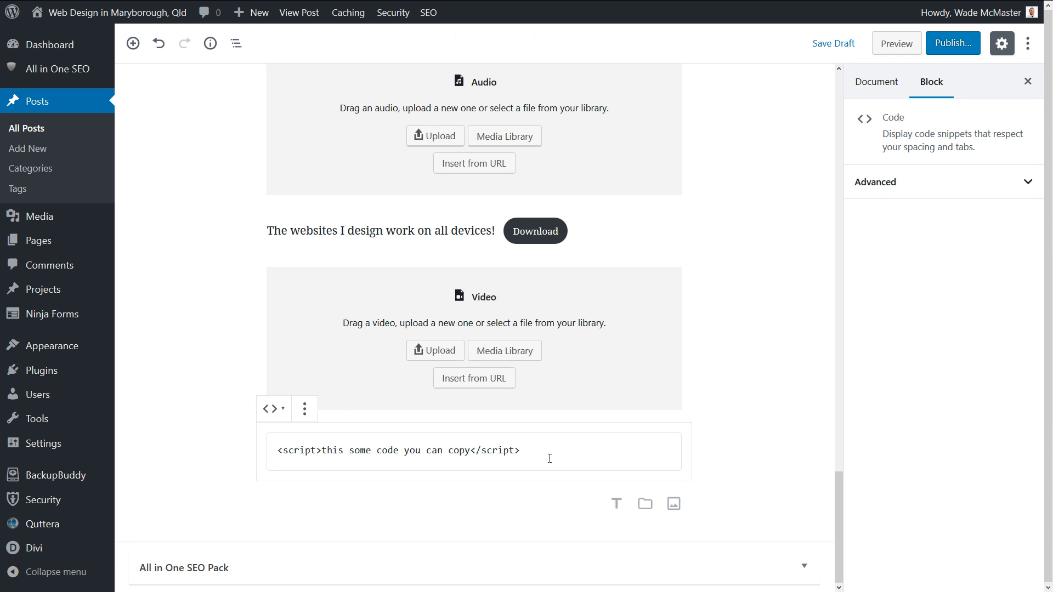
# Insert a Custom HTML block below the Code block containing "<p>hi!</p>" and show its preview.
pyautogui.click(133, 43)
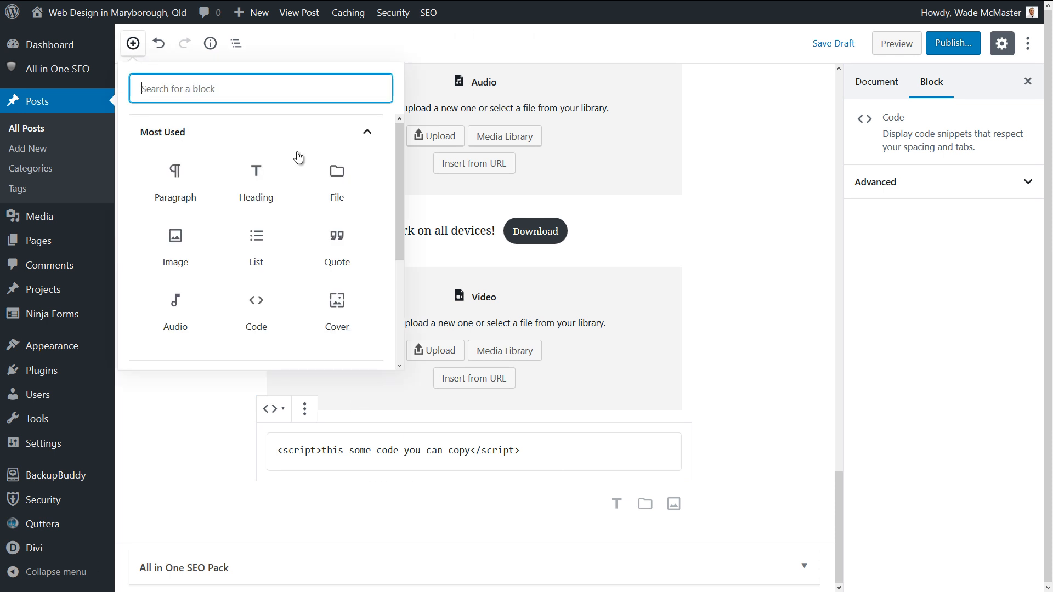
pyautogui.moveTo(402, 203); pyautogui.dragTo(399, 327)
pyautogui.click(180, 253)
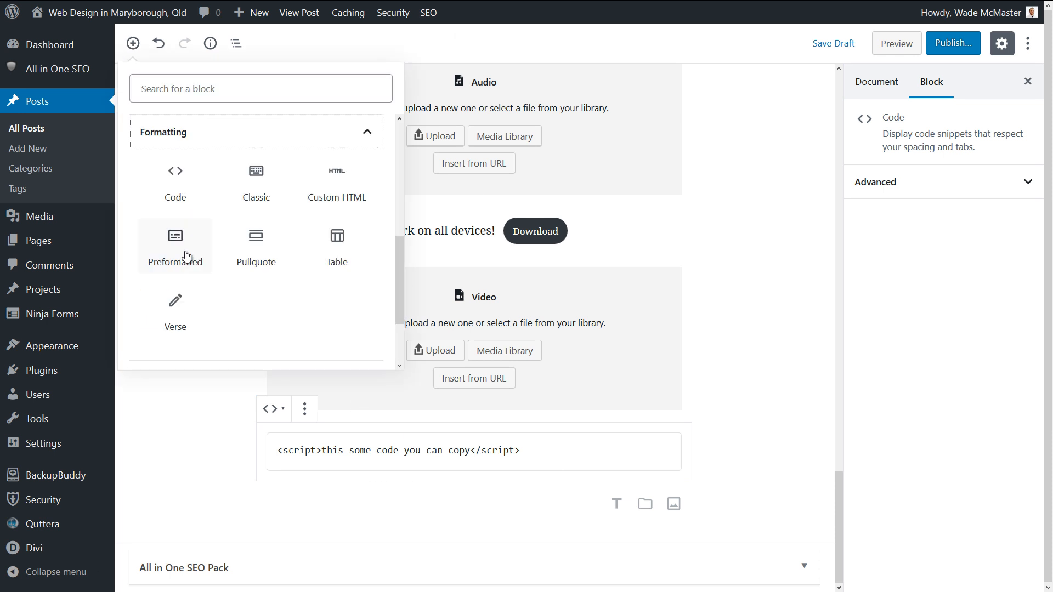
pyautogui.click(342, 174)
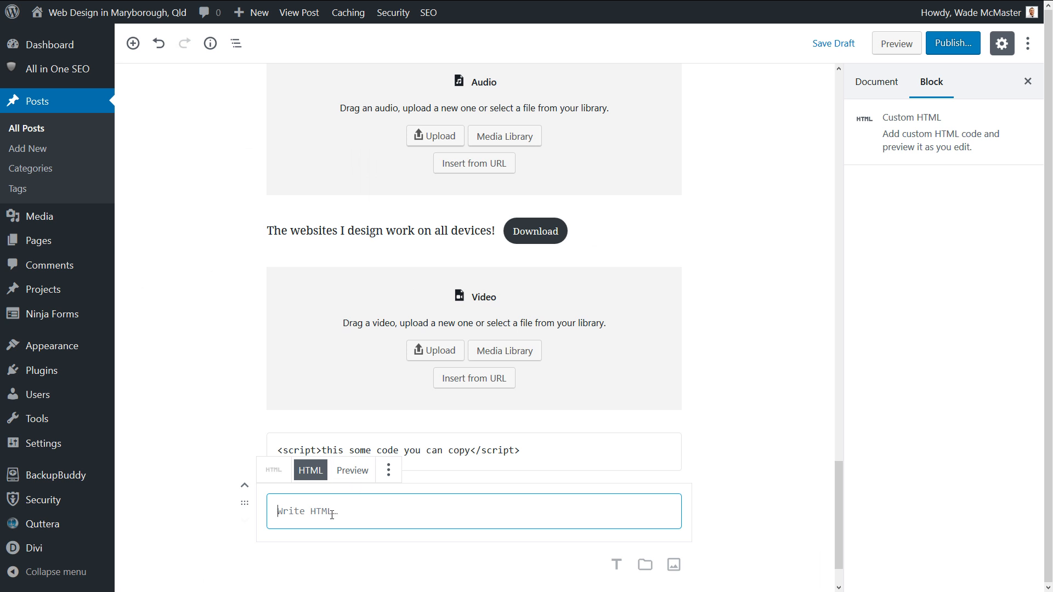
pyautogui.write('<p>hi!</p>')
pyautogui.click(352, 470)
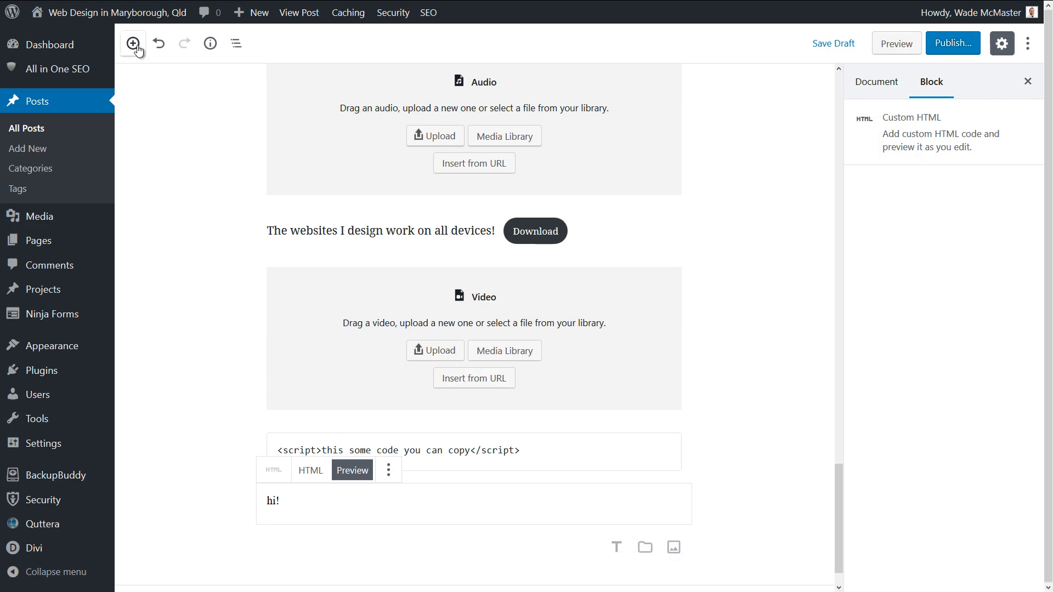
# Insert a Classic block below the Custom HTML block and select it for editing.
pyautogui.click(133, 44)
pyautogui.moveTo(399, 206); pyautogui.dragTo(399, 300)
pyautogui.click(213, 252)
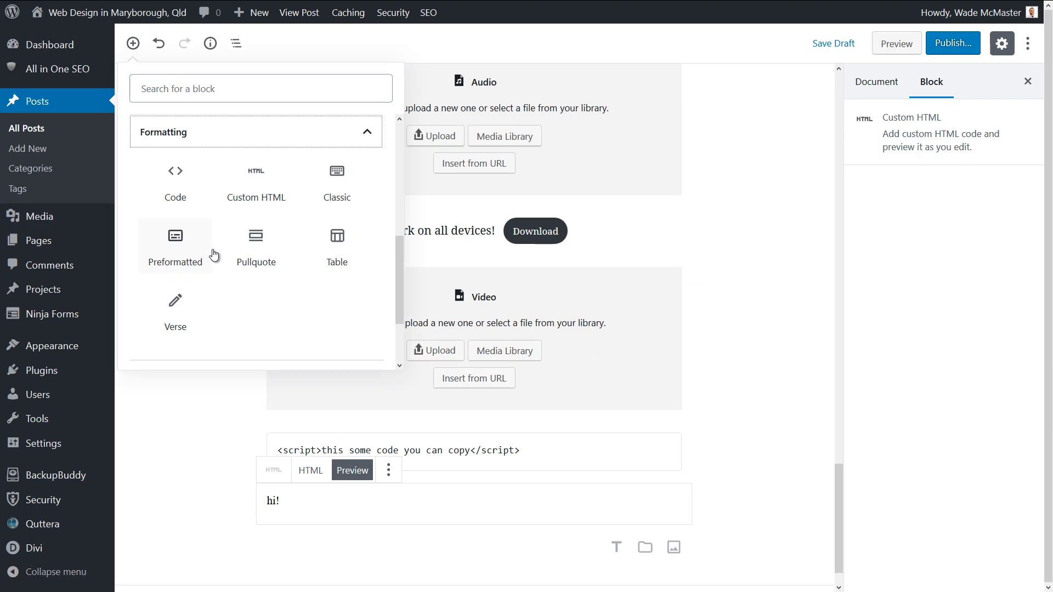
pyautogui.click(337, 181)
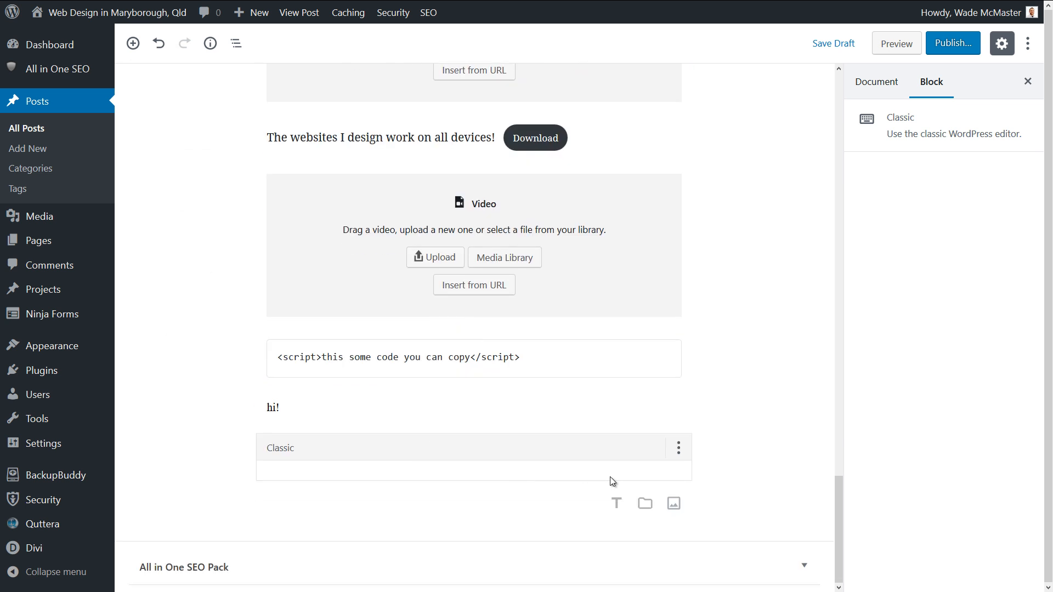
pyautogui.click(614, 477)
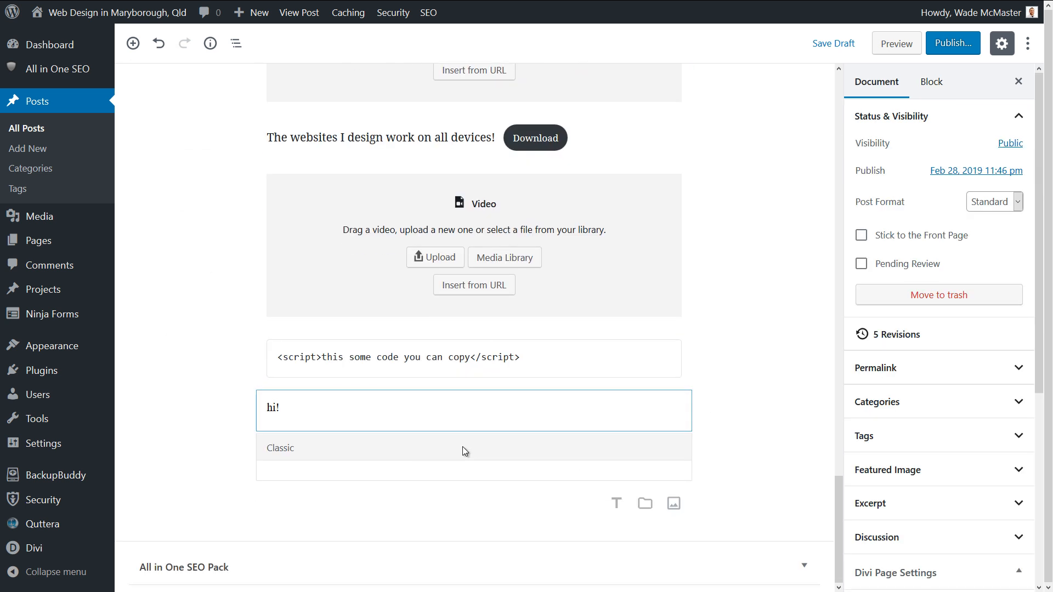
pyautogui.click(440, 470)
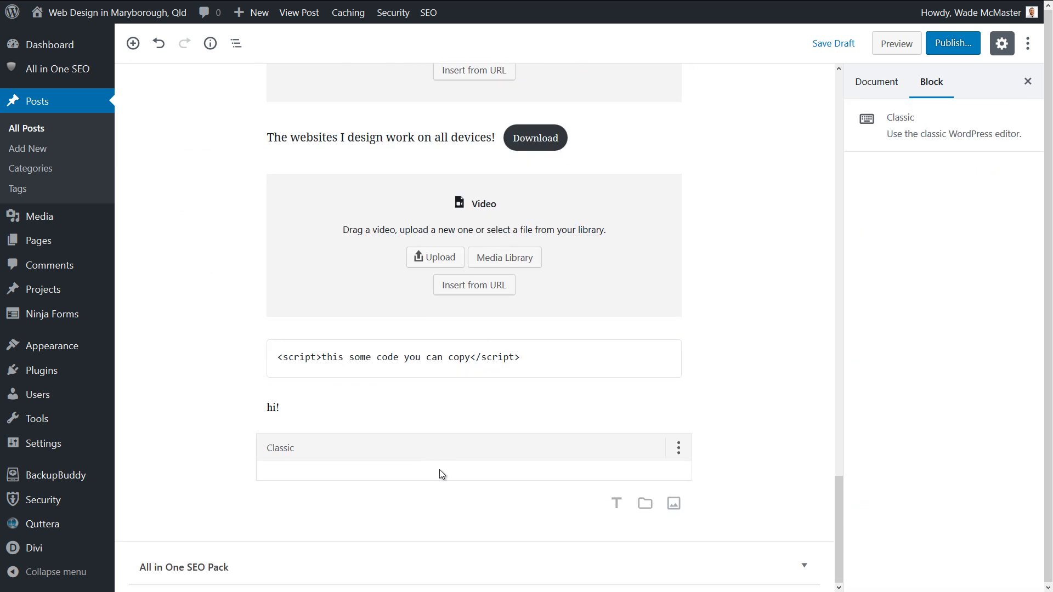
# Try switching the Classic block to HTML editing and back to visual editing, and remove the block.
pyautogui.click(678, 448)
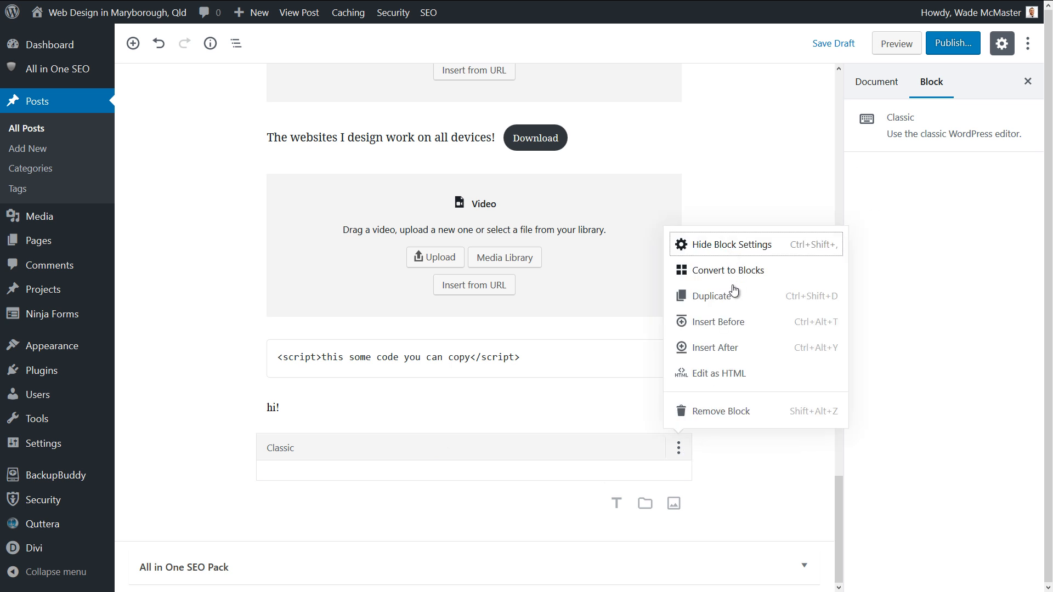
pyautogui.click(708, 374)
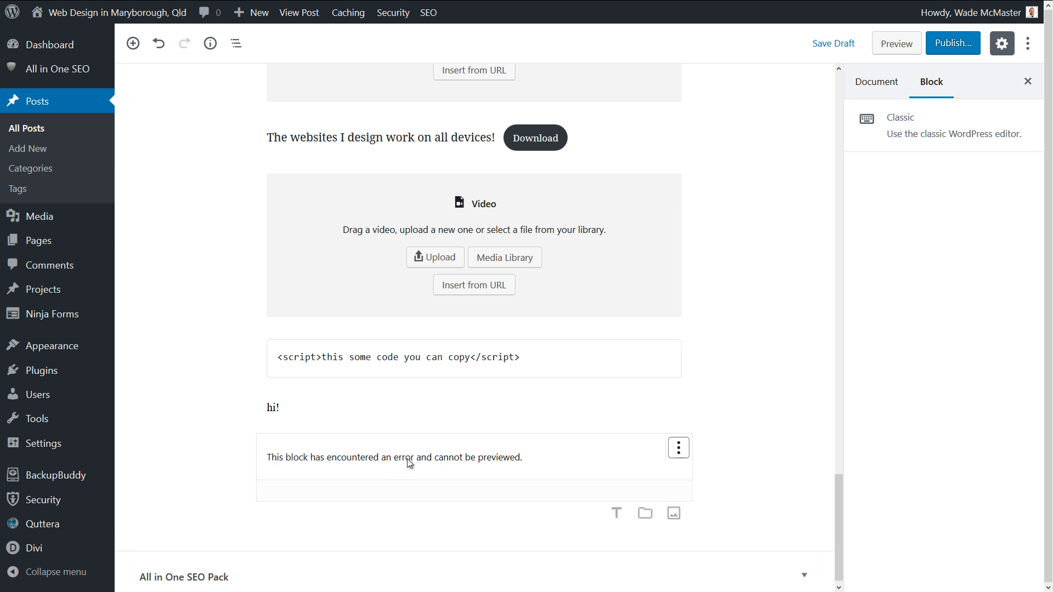
pyautogui.click(678, 447)
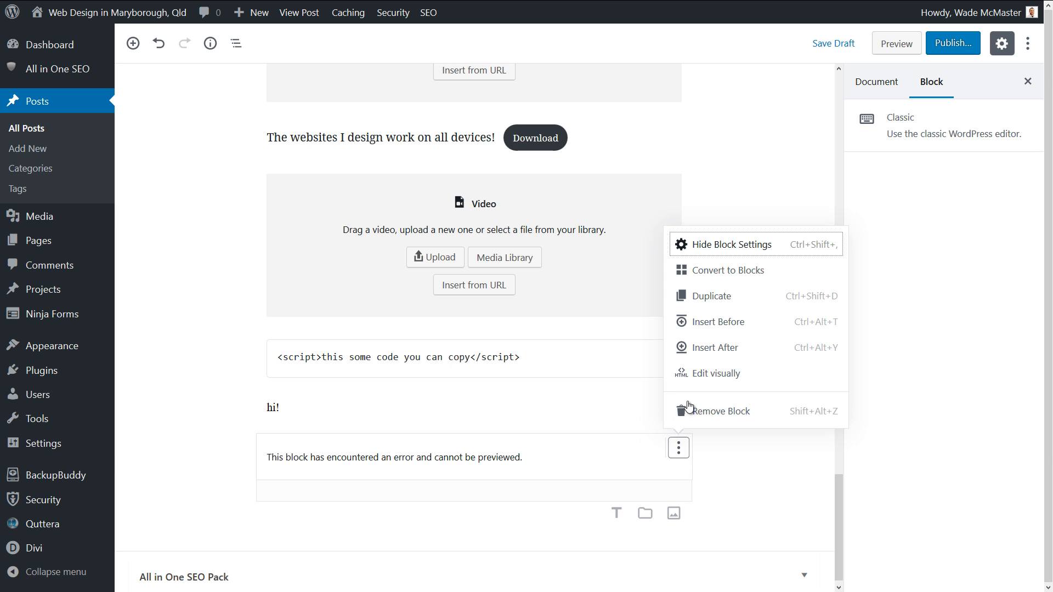
pyautogui.click(708, 373)
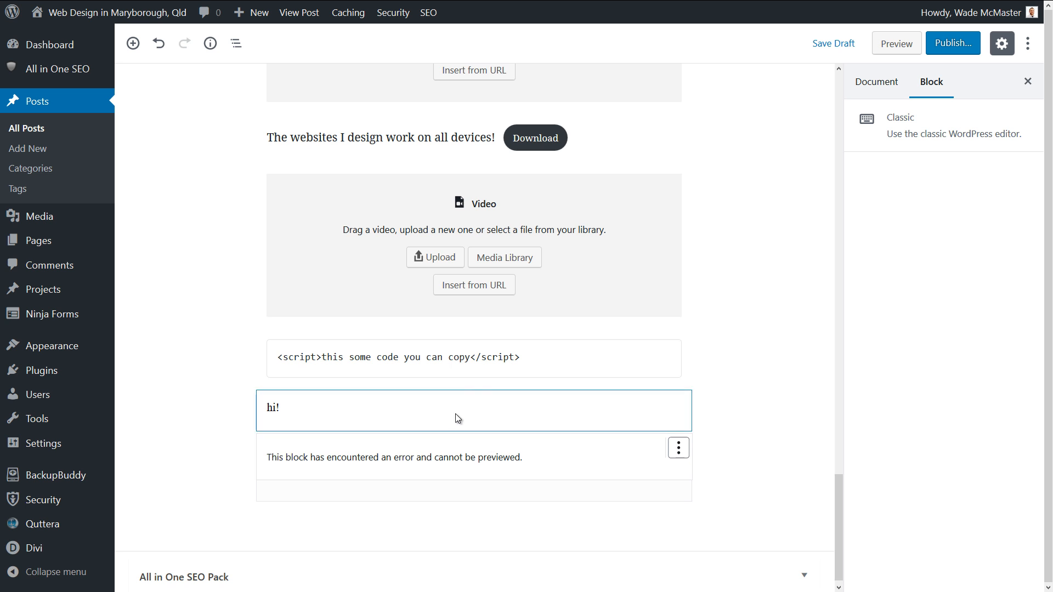
pyautogui.click(678, 447)
pyautogui.click(694, 416)
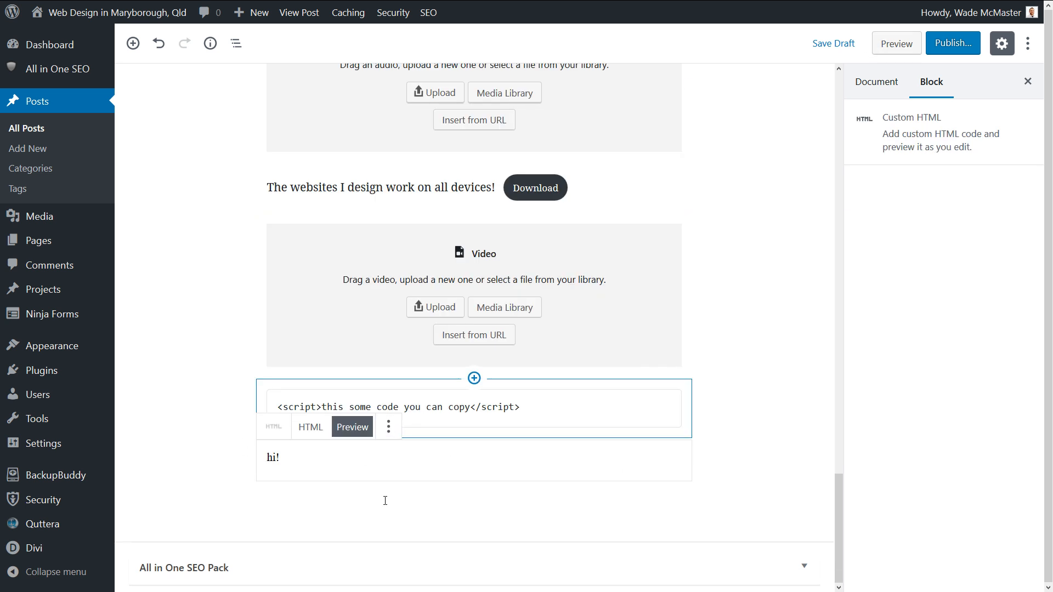
# Try inserting the Classic block again at the end of the post and remove it.
pyautogui.click(133, 44)
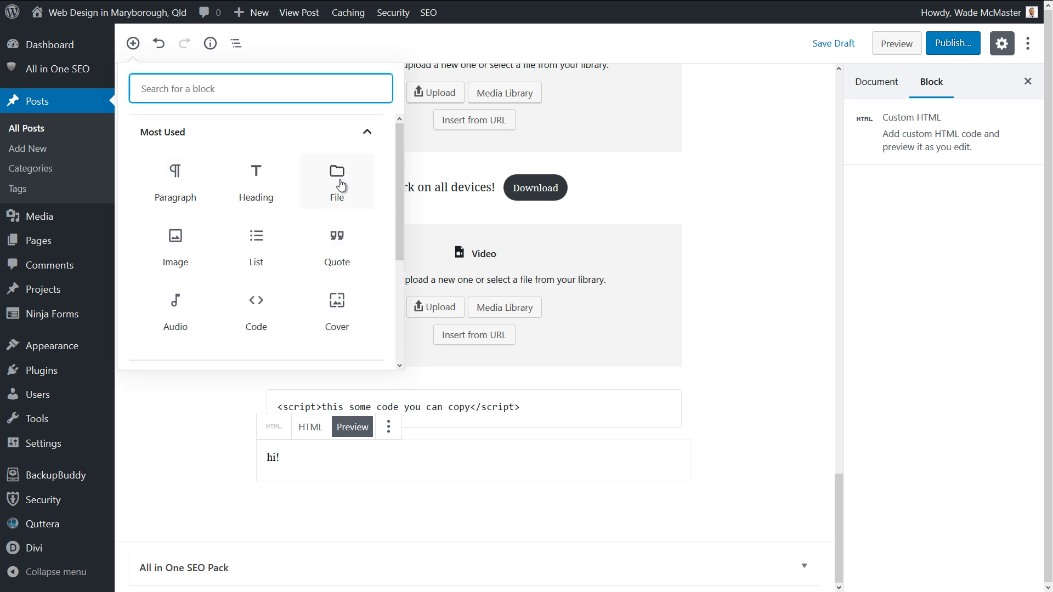
pyautogui.scroll(-3, 257, 255)
pyautogui.scroll(3, 242, 291)
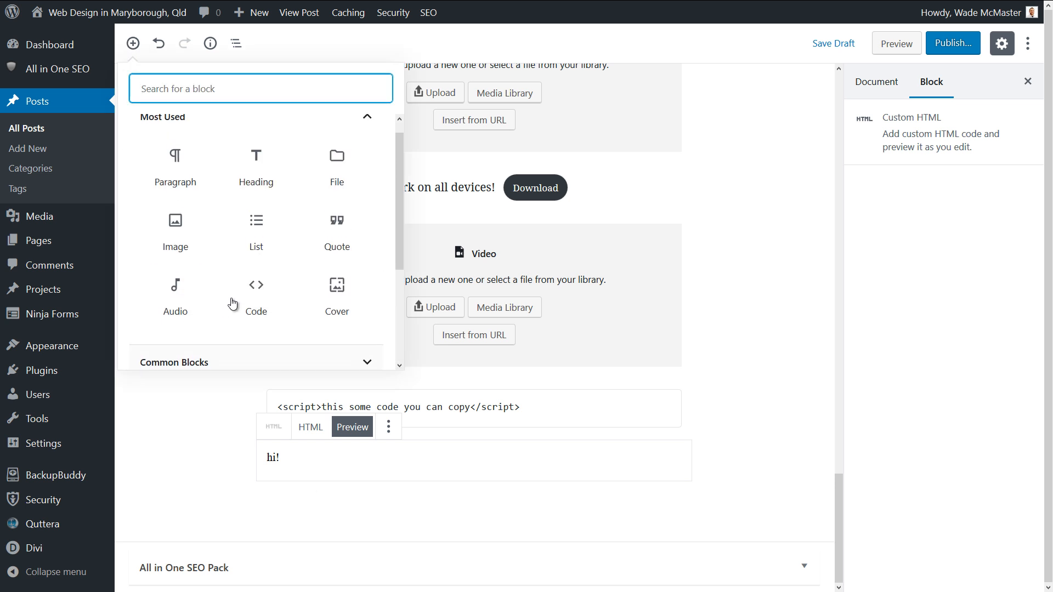
pyautogui.scroll(-3, 230, 296)
pyautogui.click(229, 262)
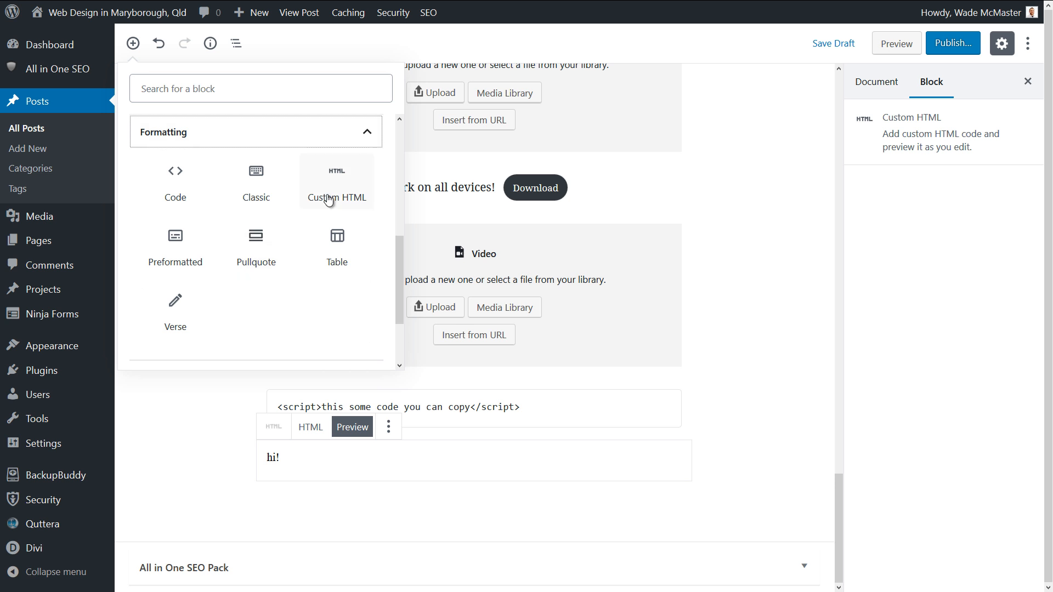
pyautogui.click(255, 180)
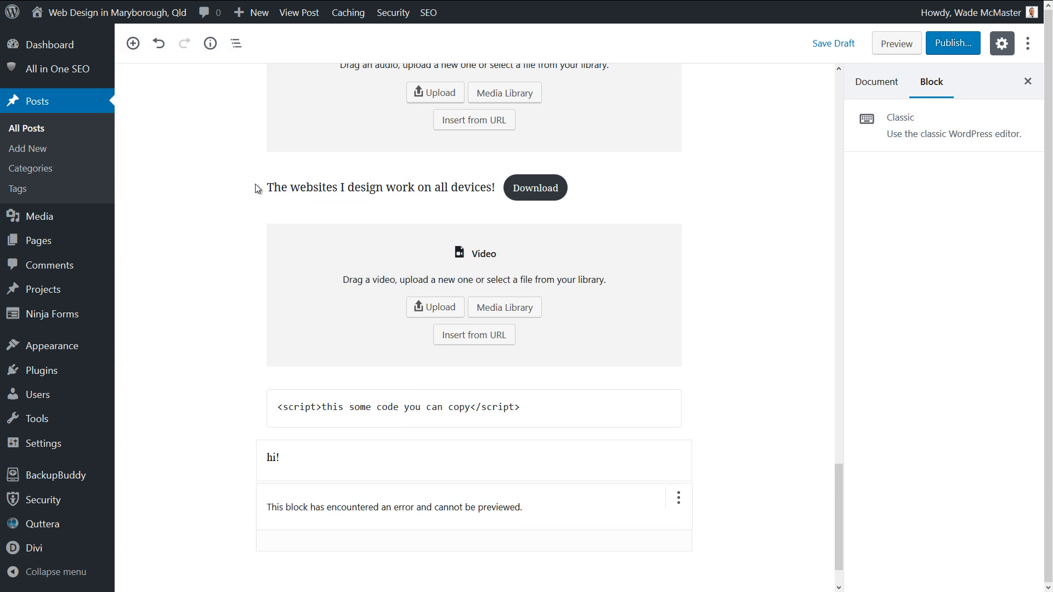
pyautogui.click(678, 498)
pyautogui.click(705, 460)
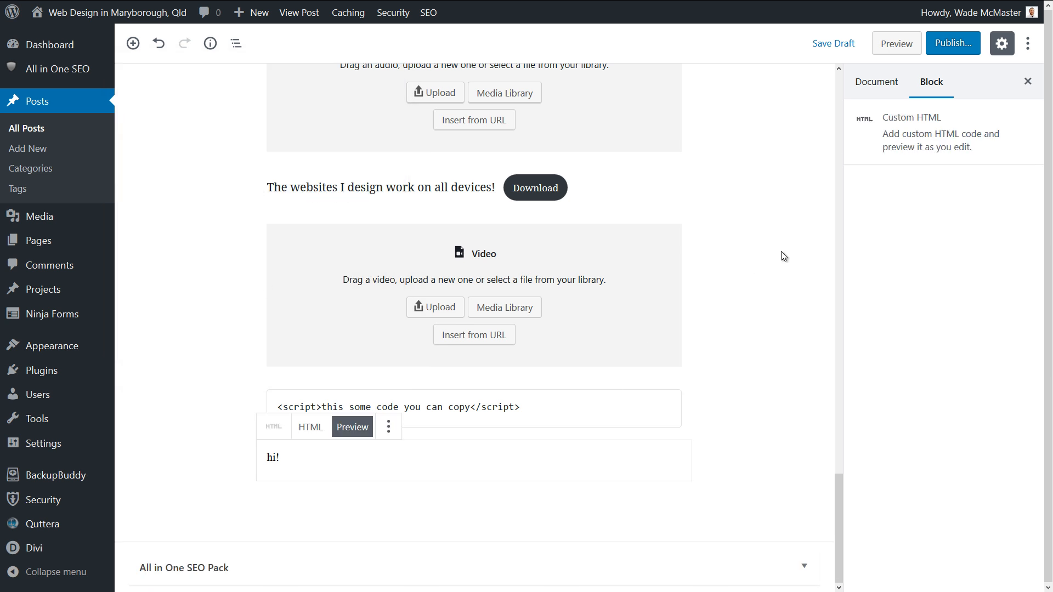
# Save the post draft with the Custom HTML block as its last block.
pyautogui.click(833, 44)
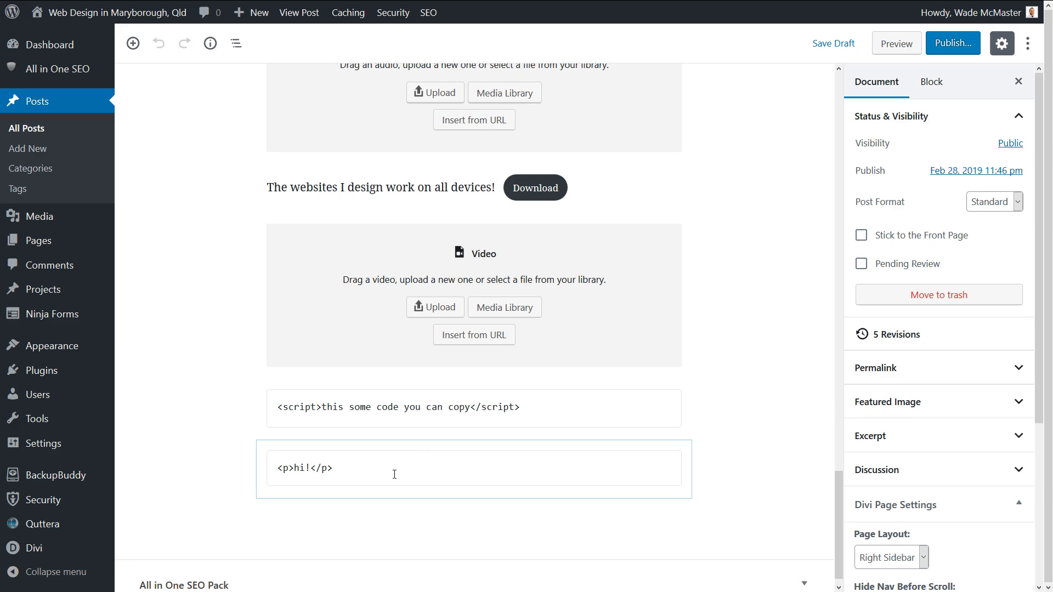
# Add a Classic block below the "<p>hi!</p>" block once more and delete it from the post.
pyautogui.click(133, 43)
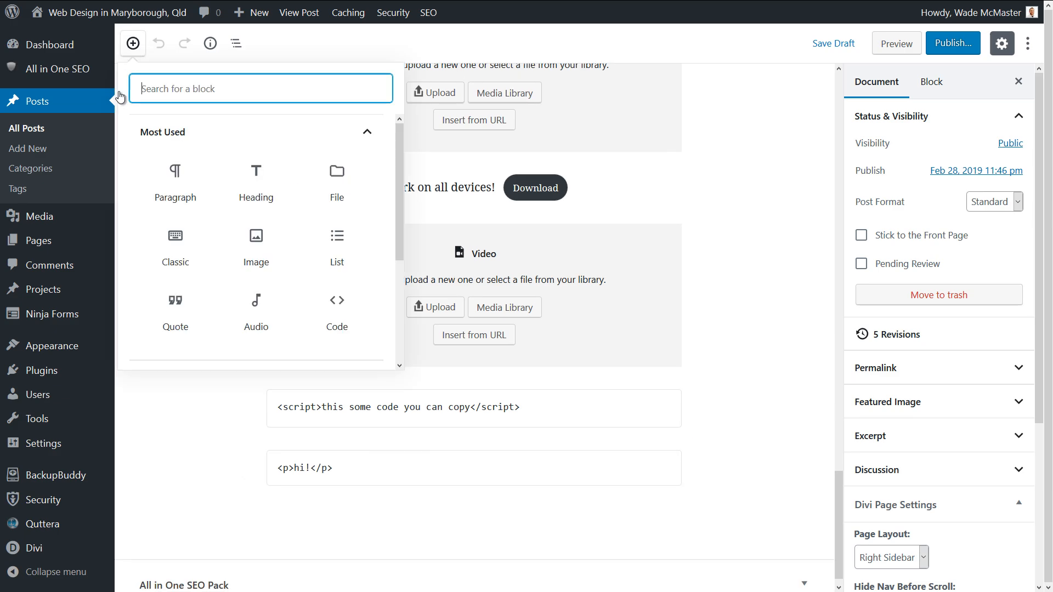
pyautogui.scroll(-3, 283, 270)
pyautogui.click(252, 261)
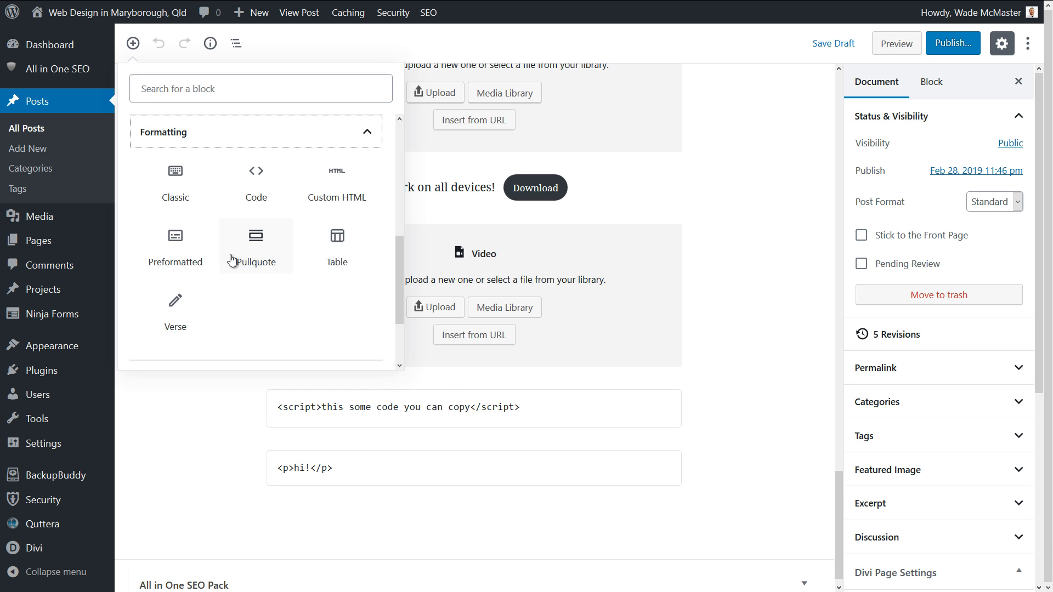
pyautogui.click(176, 185)
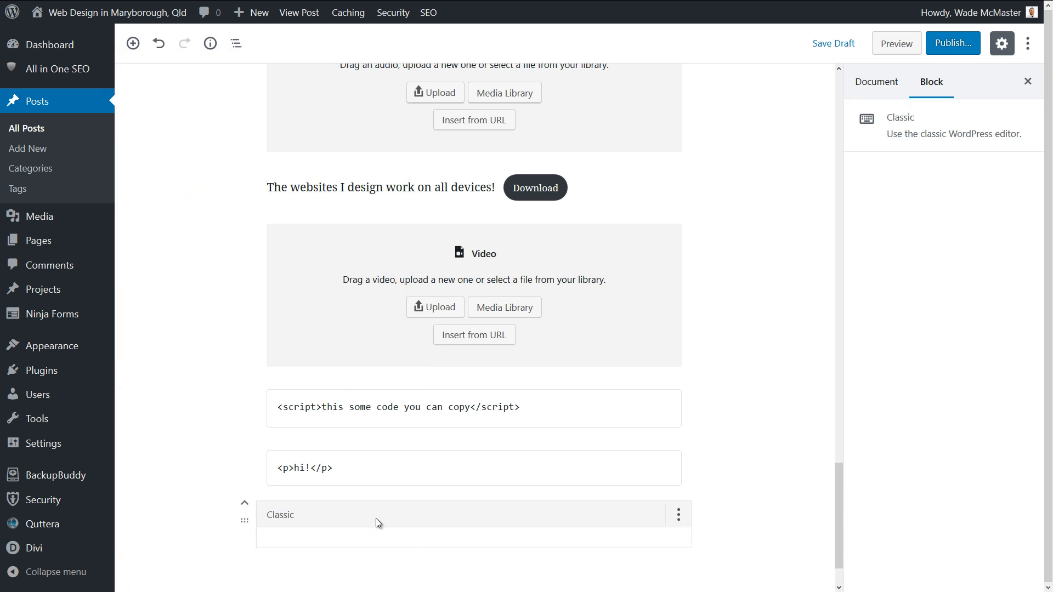
pyautogui.click(678, 514)
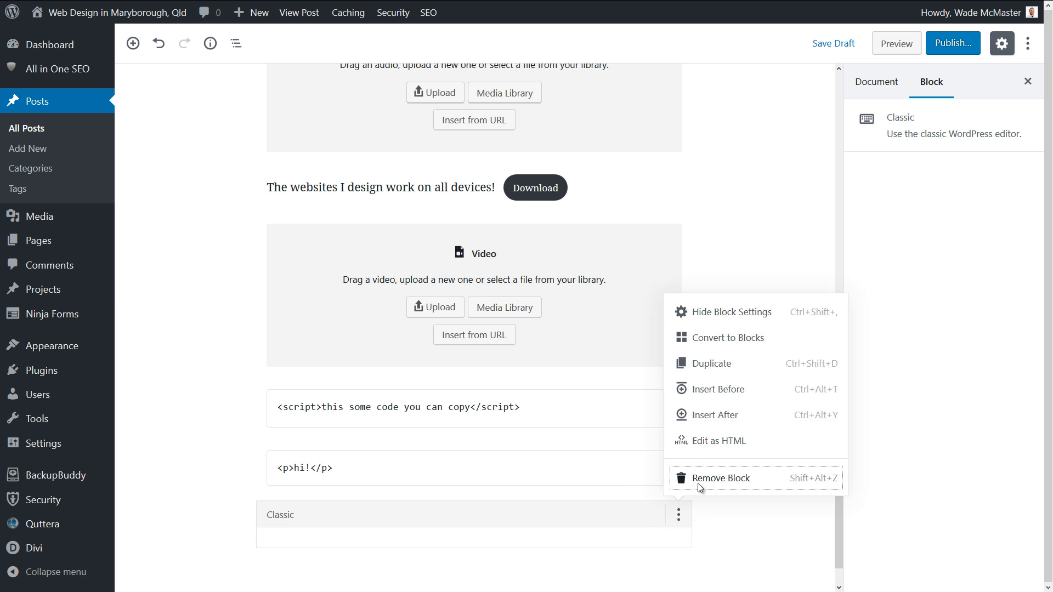
pyautogui.click(713, 478)
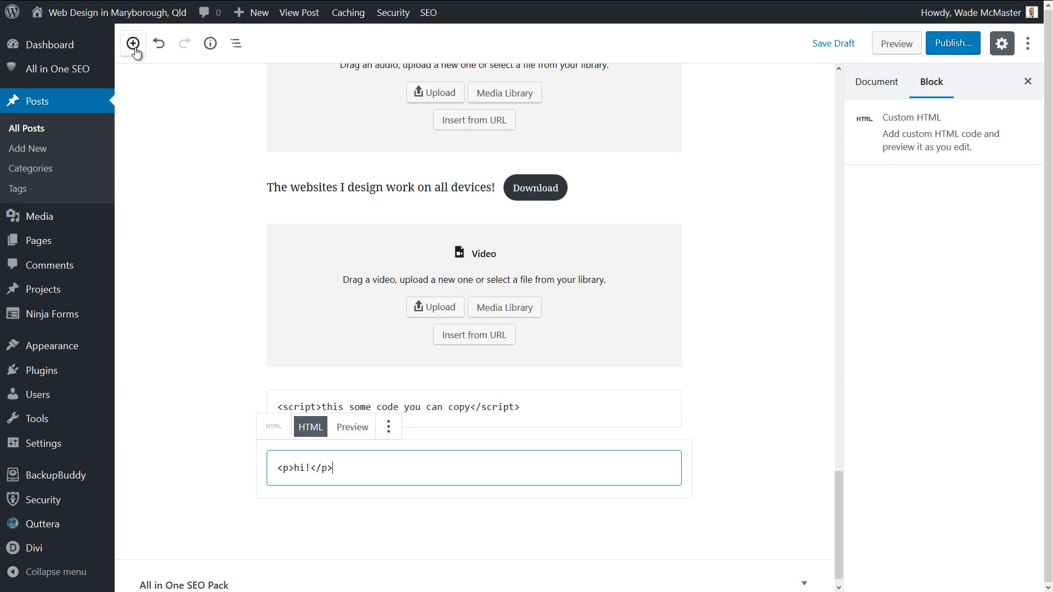
# Add a Preformatted block from the formatting blocks below the "<p>hi!</p>" block.
pyautogui.click(133, 44)
pyautogui.scroll(-3, 271, 192)
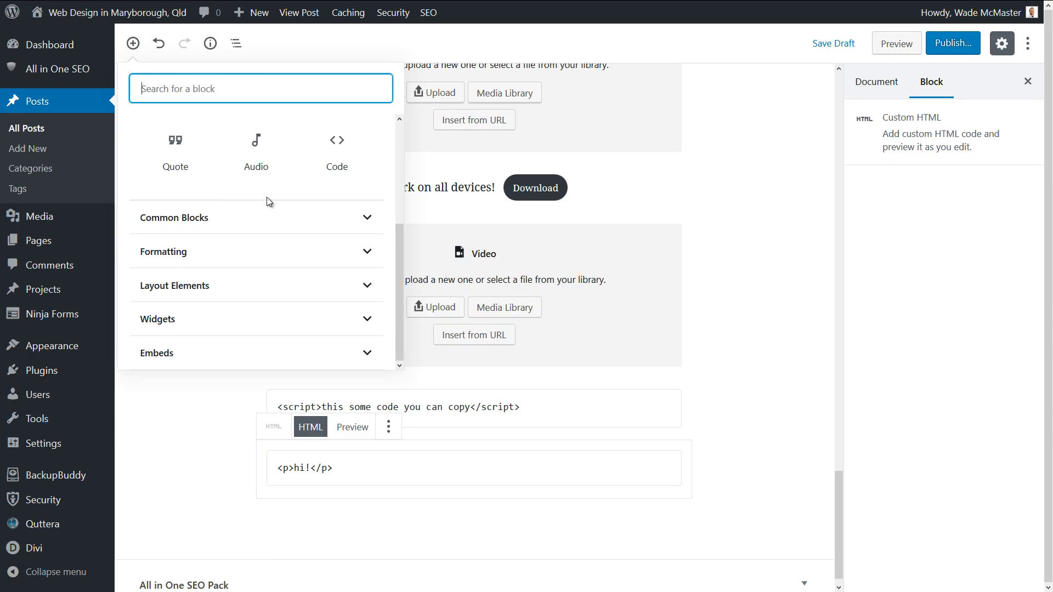
pyautogui.click(220, 253)
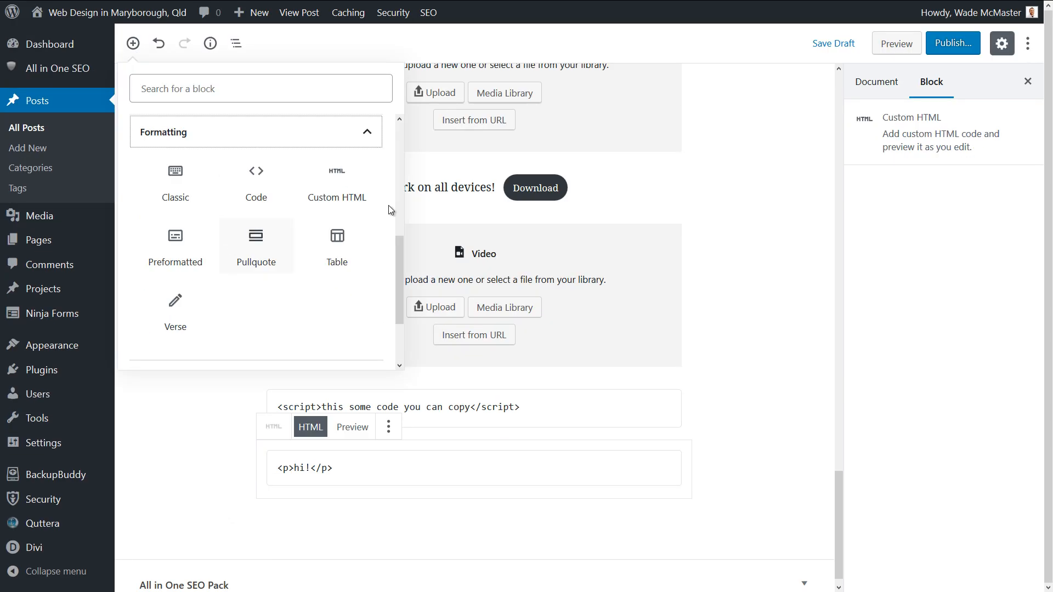
pyautogui.click(172, 245)
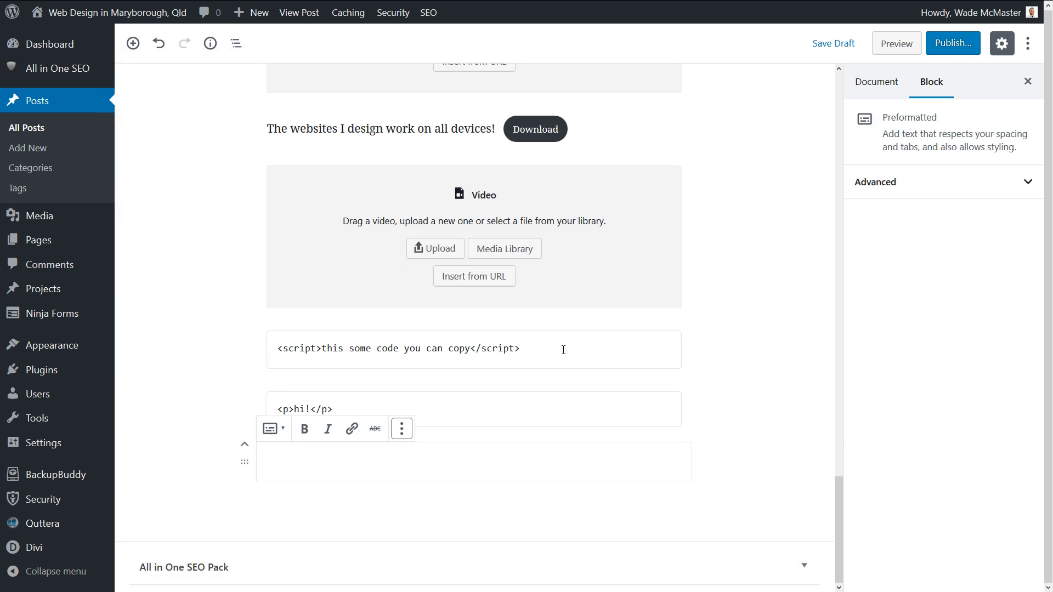
# Enter "This a prformatted area." as the text of the Preformatted block.
pyautogui.write('Th')
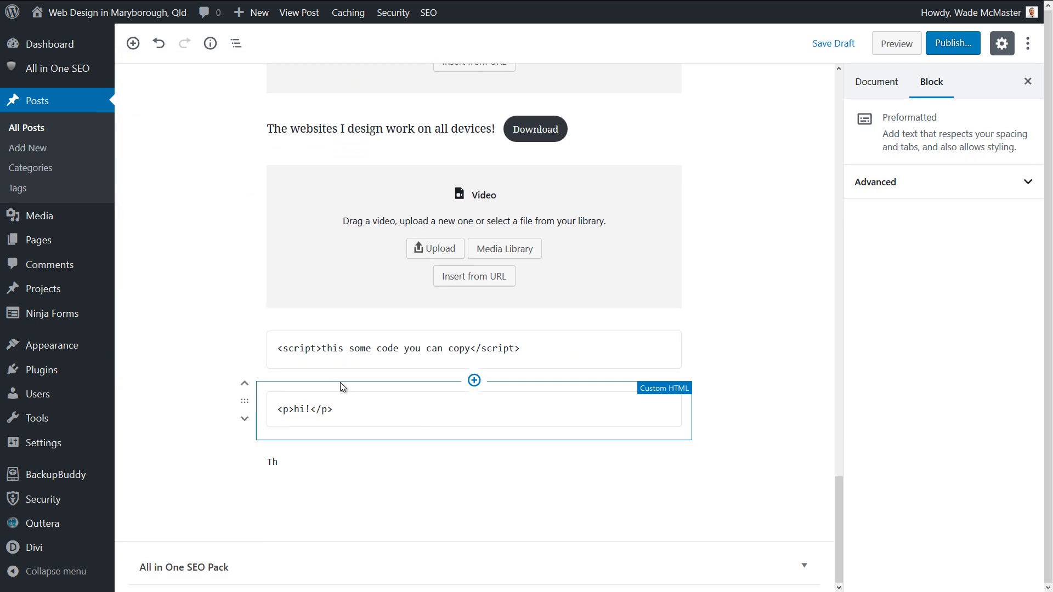
pyautogui.write('is a prformat')
pyautogui.press('BackSpace')
pyautogui.press('BackSpace')
pyautogui.press('BackSpace')
pyautogui.press('BackSpace')
pyautogui.write('rmatted')
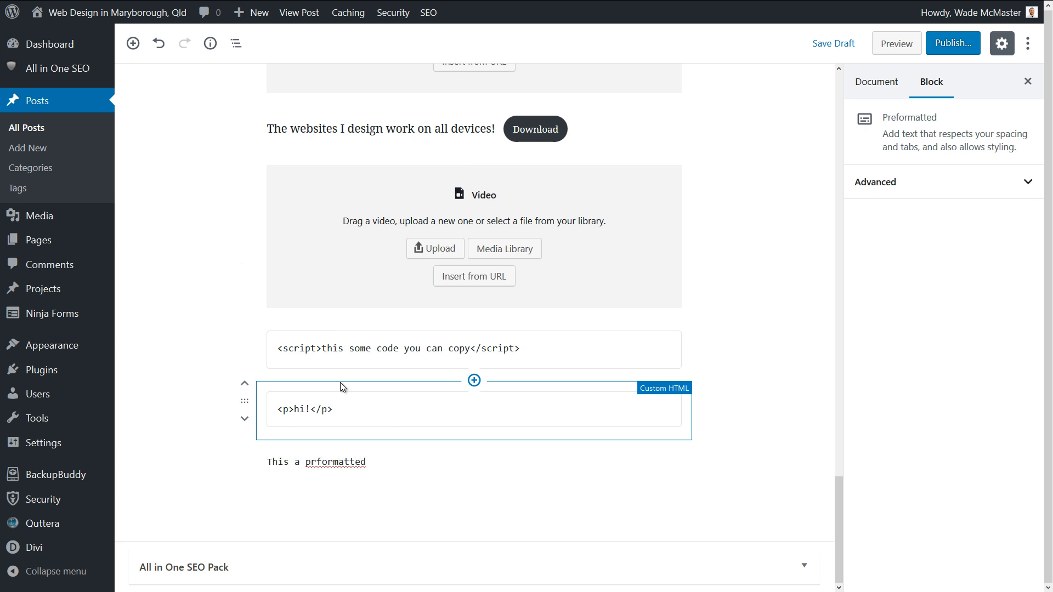
pyautogui.write(' area./')
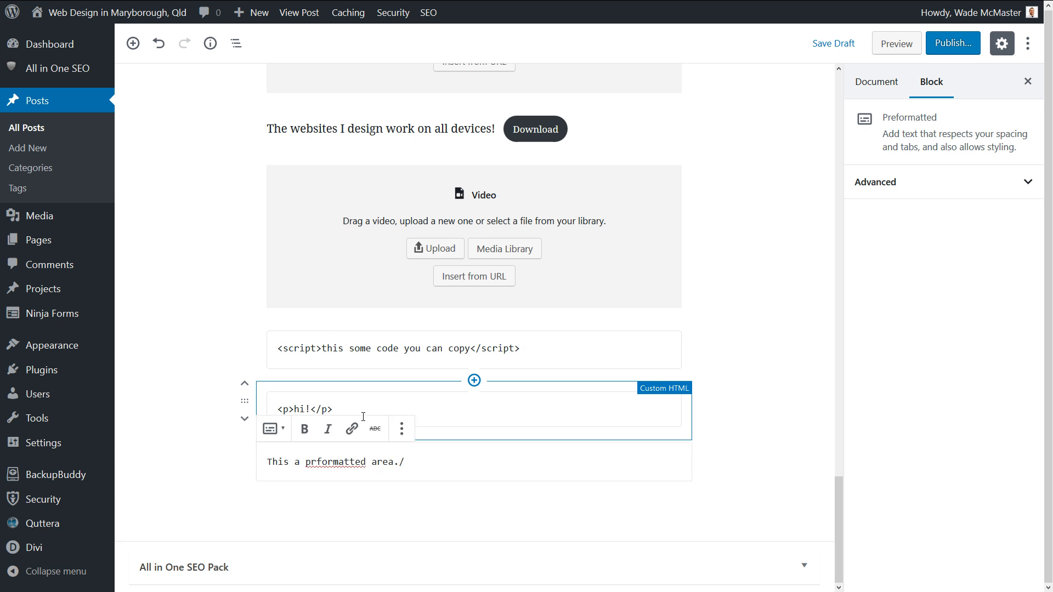
pyautogui.press('BackSpace')
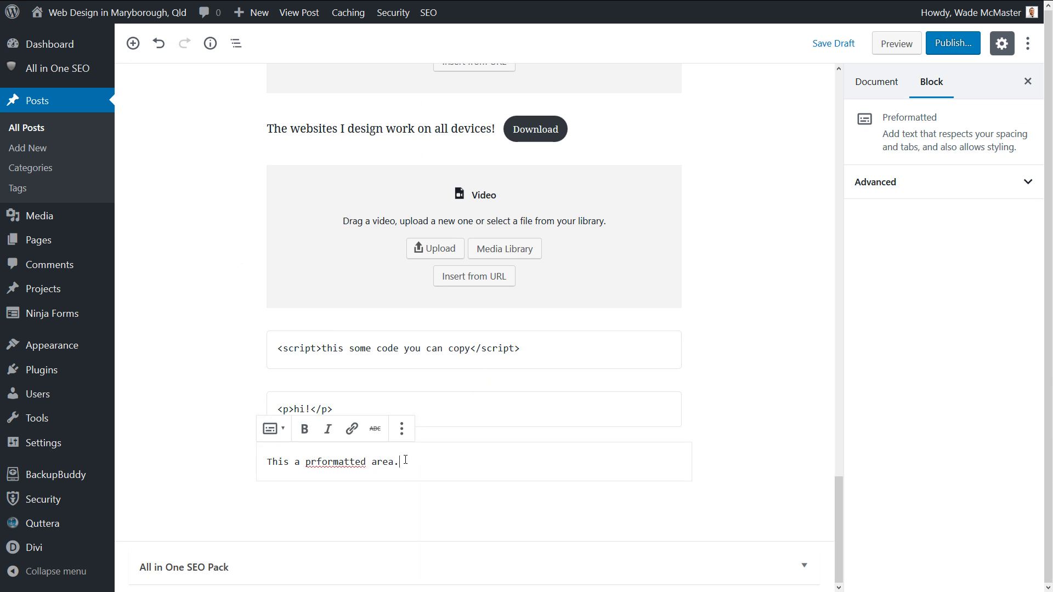
# Show the Preformatted block's advanced CSS class setting and correct the misspelled word in its text to "preformatted".
pyautogui.click(942, 181)
pyautogui.click(941, 225)
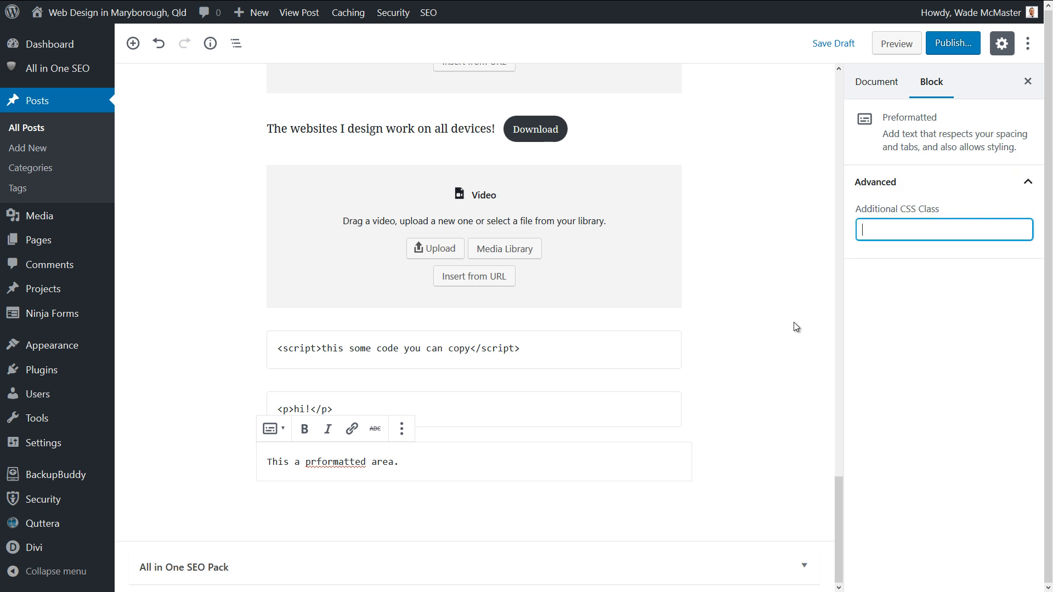
pyautogui.click(318, 461)
pyautogui.doubleClick(318, 462)
pyautogui.click(318, 461)
pyautogui.write('e')
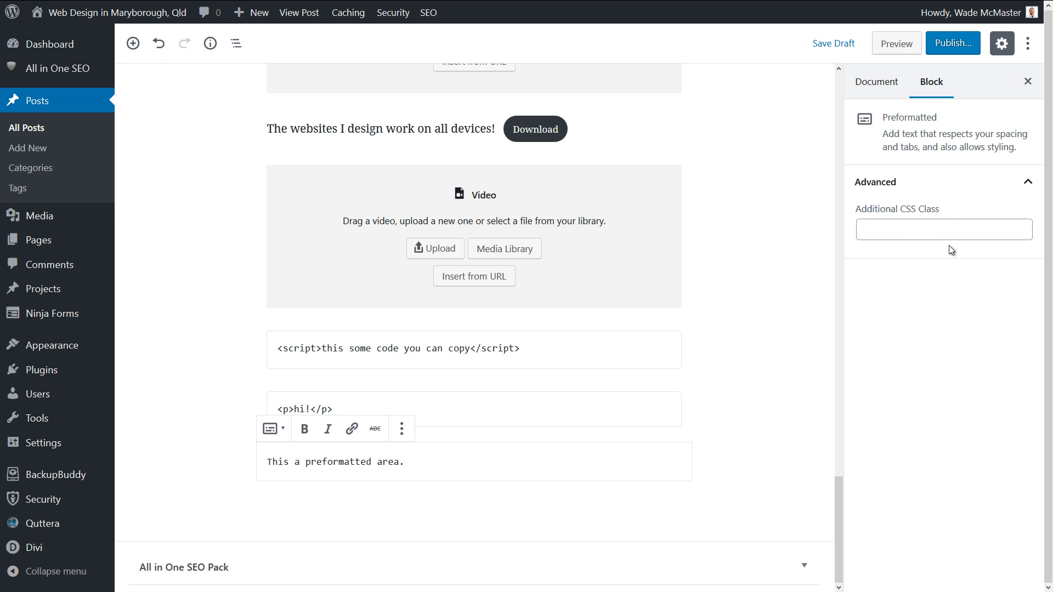
# Add a Pullquote block below the preformatted text.
pyautogui.click(133, 44)
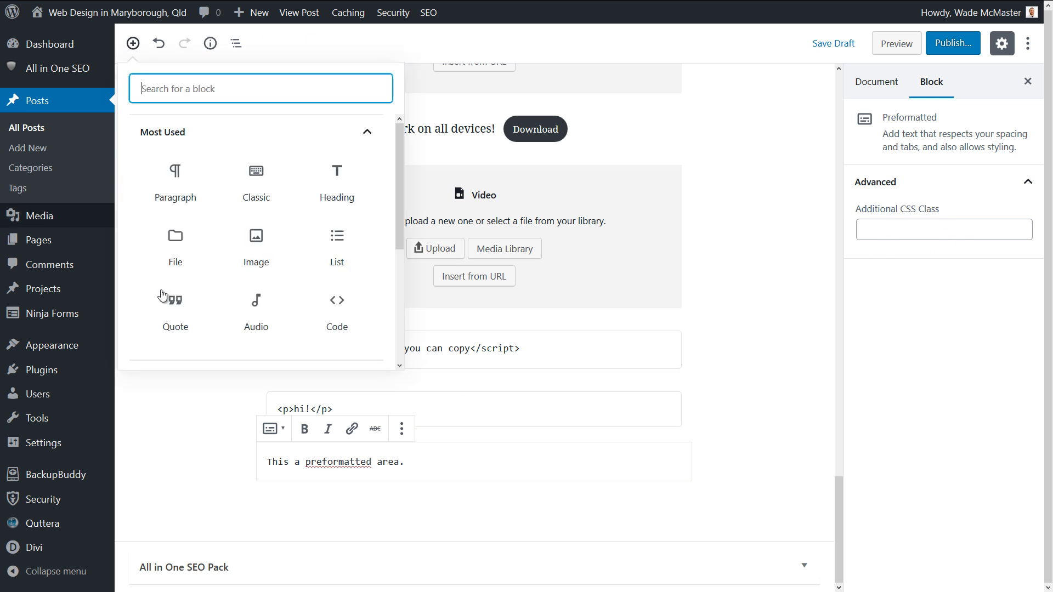
pyautogui.scroll(-4, 393, 184)
pyautogui.click(184, 251)
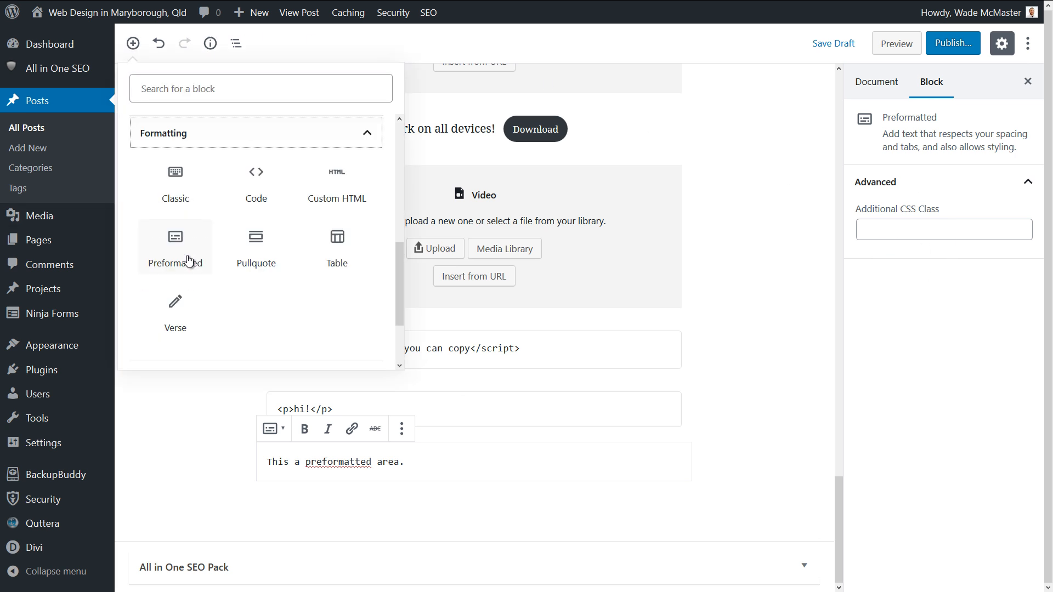
pyautogui.click(243, 246)
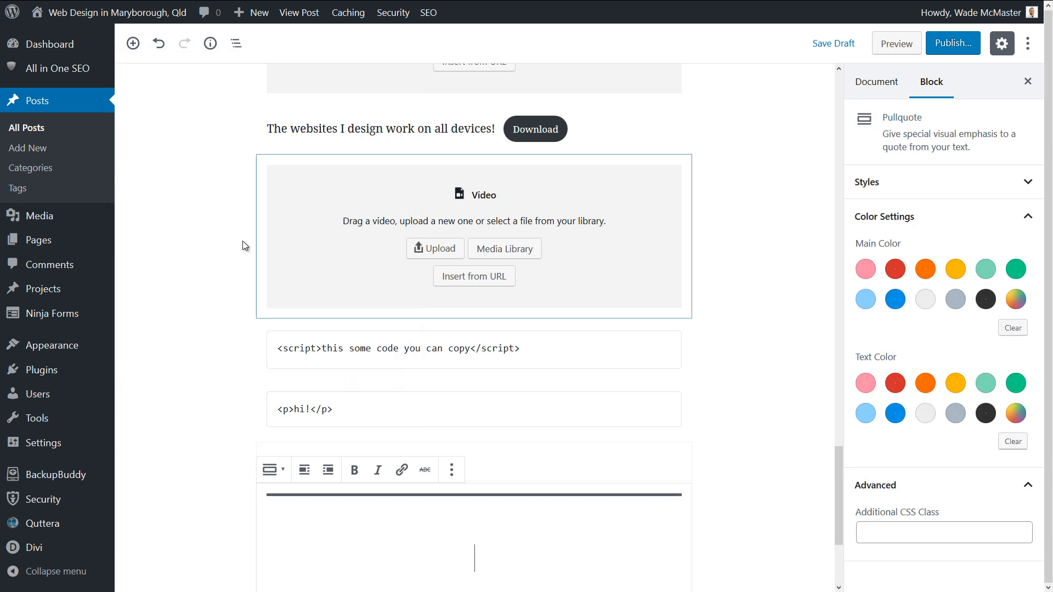
pyautogui.scroll(-3, 449, 389)
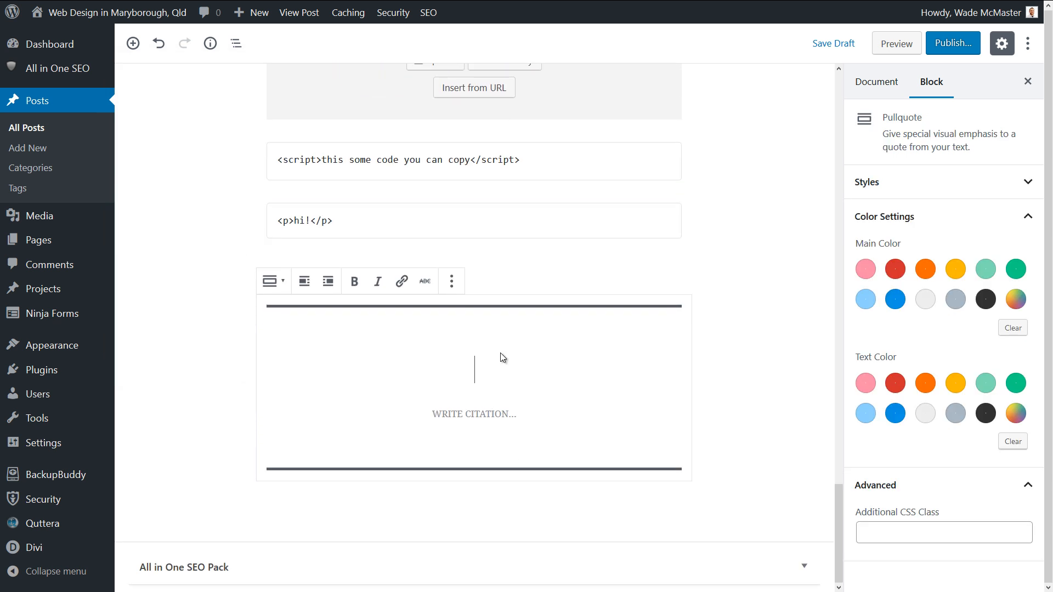
# Write "This is a pullquote!" as the pullquote text and enter the quoted person's name as its citation.
pyautogui.write('This is a ')
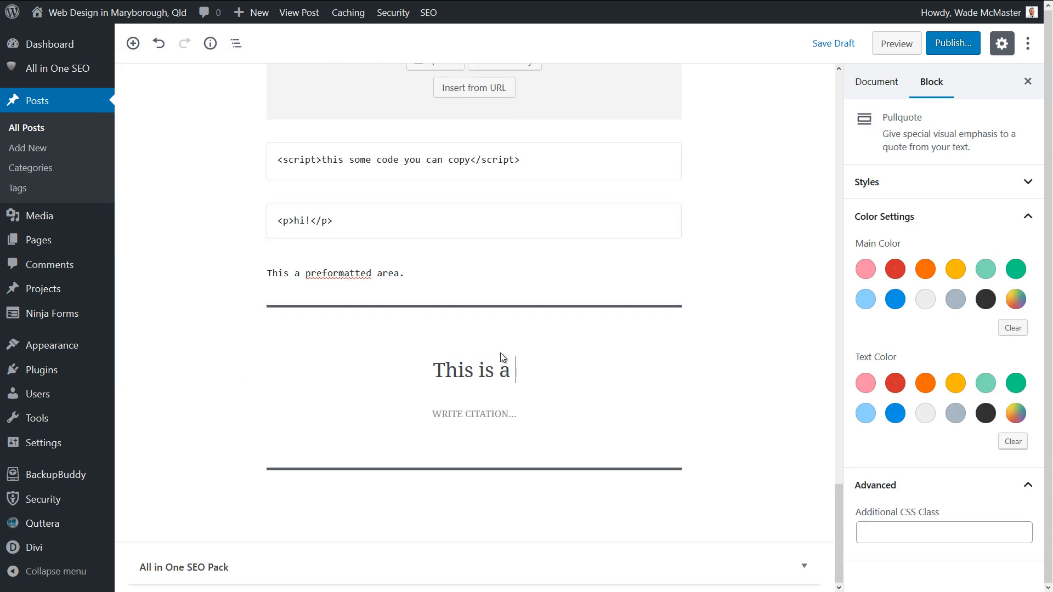
pyautogui.write('pullquyote')
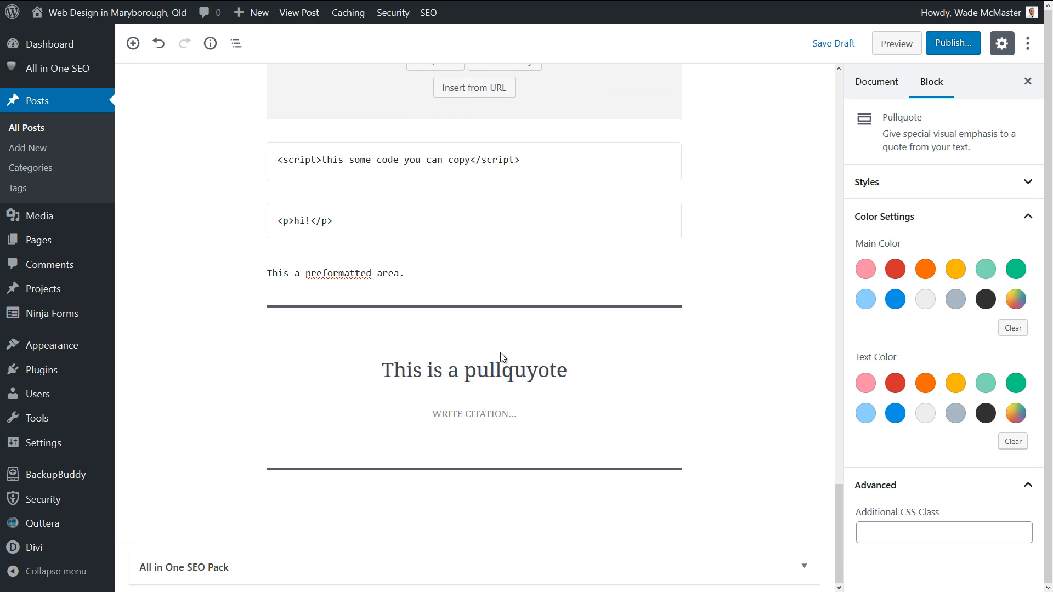
pyautogui.press('BackSpace')
pyautogui.press('BackSpace')
pyautogui.press('BackSpace')
pyautogui.press('BackSpace')
pyautogui.write('ot')
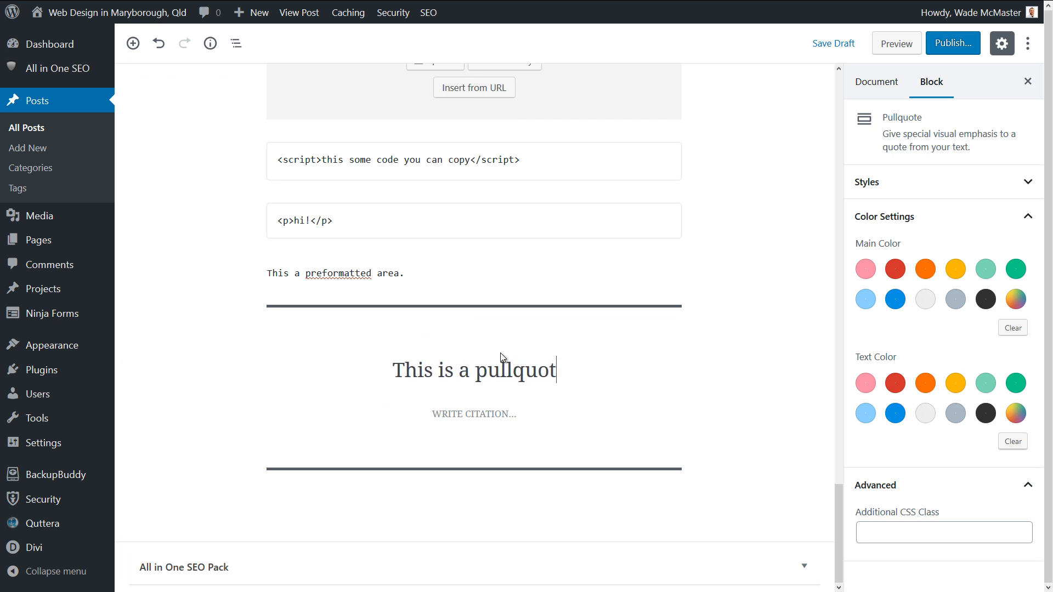
pyautogui.write('e!')
pyautogui.click(516, 413)
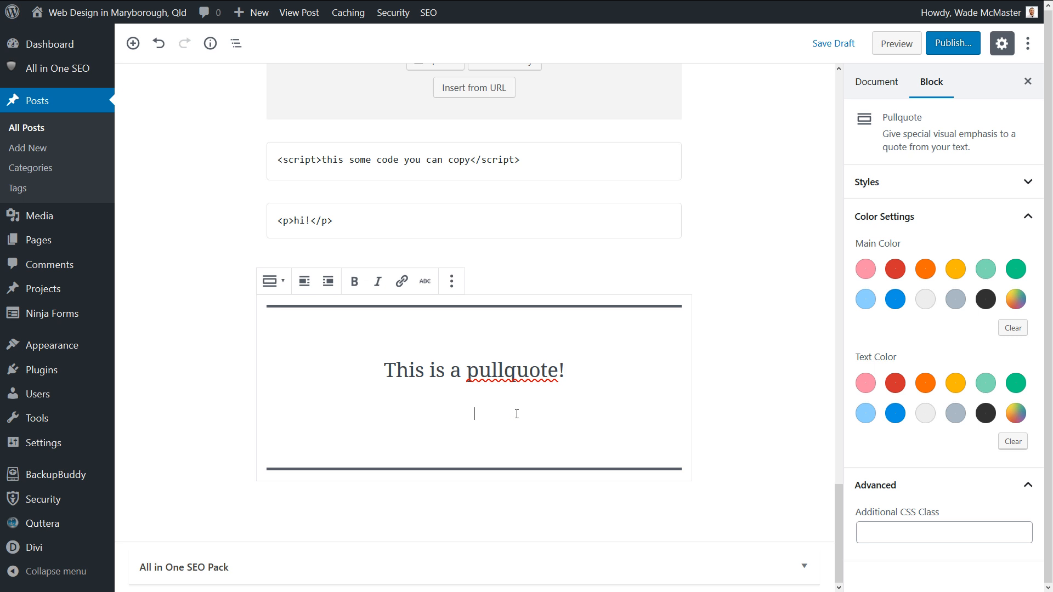
pyautogui.write('JOHN SMITH.')
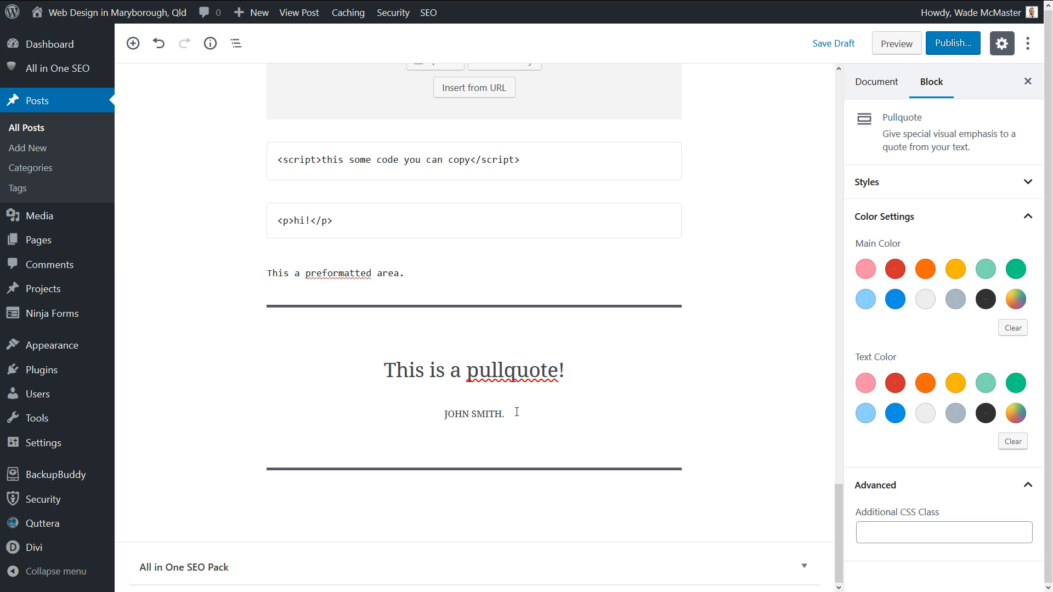
# Set the pullquote's main color to red and its text color to dark green.
pyautogui.click(902, 278)
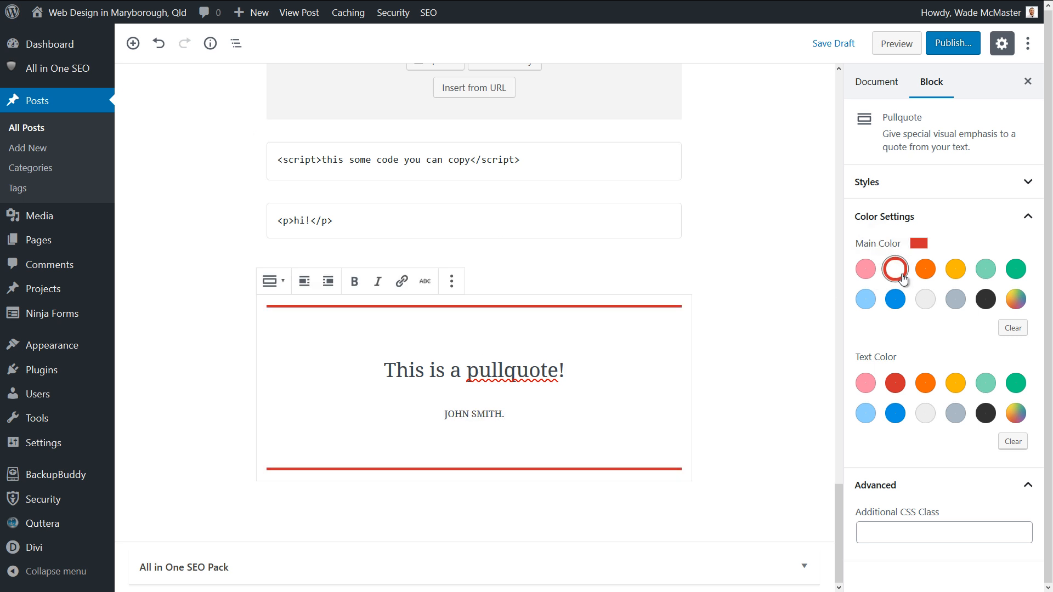
pyautogui.click(925, 383)
pyautogui.click(1015, 383)
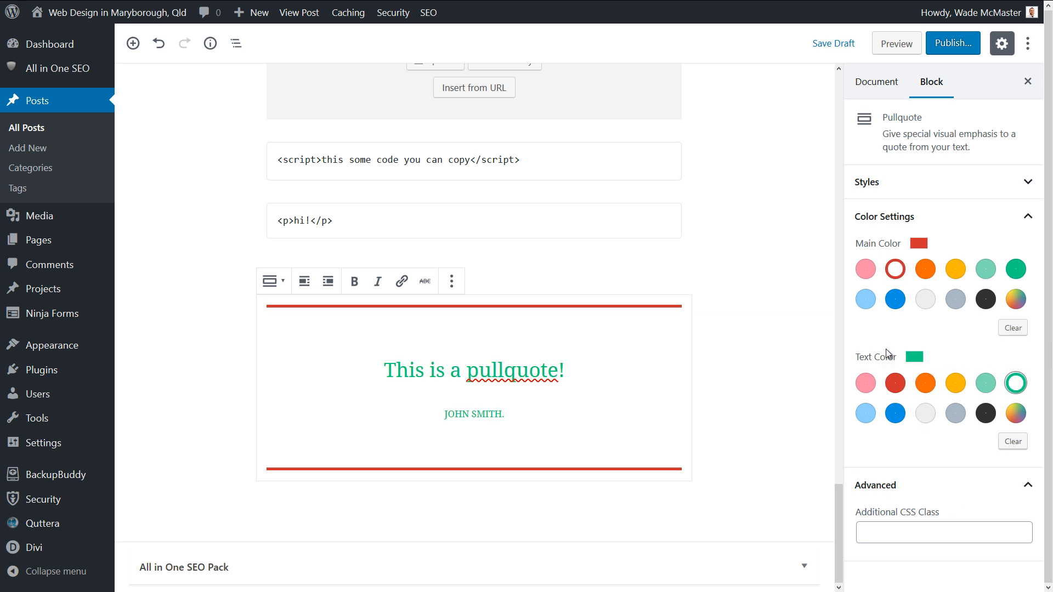
# Compare the pullquote's Solid Color and Regular styles, keep Solid Color, and set a yellow-orange main color with near-black text.
pyautogui.click(900, 183)
pyautogui.click(979, 245)
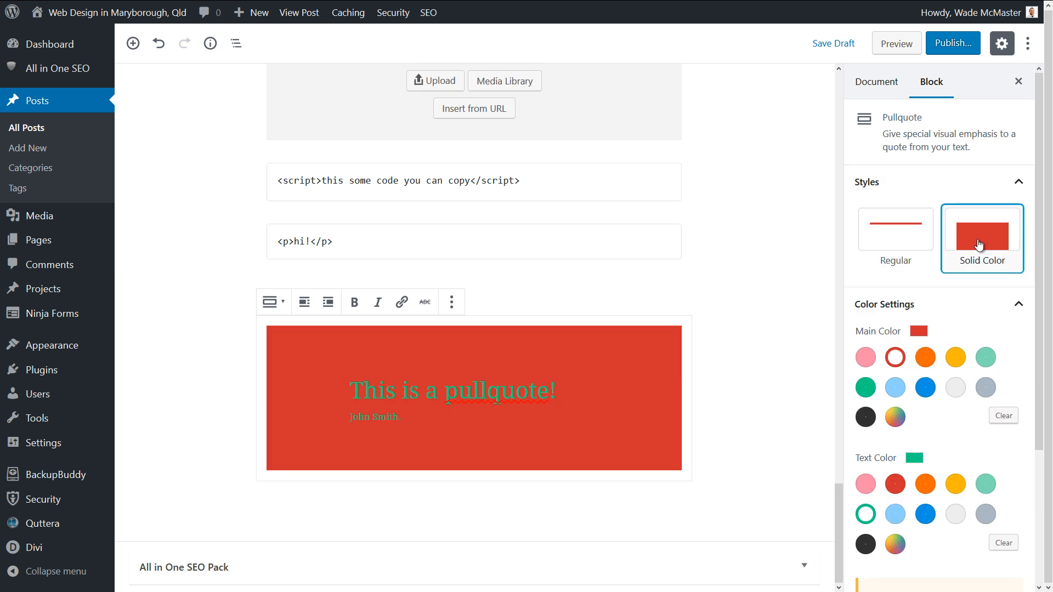
pyautogui.click(893, 241)
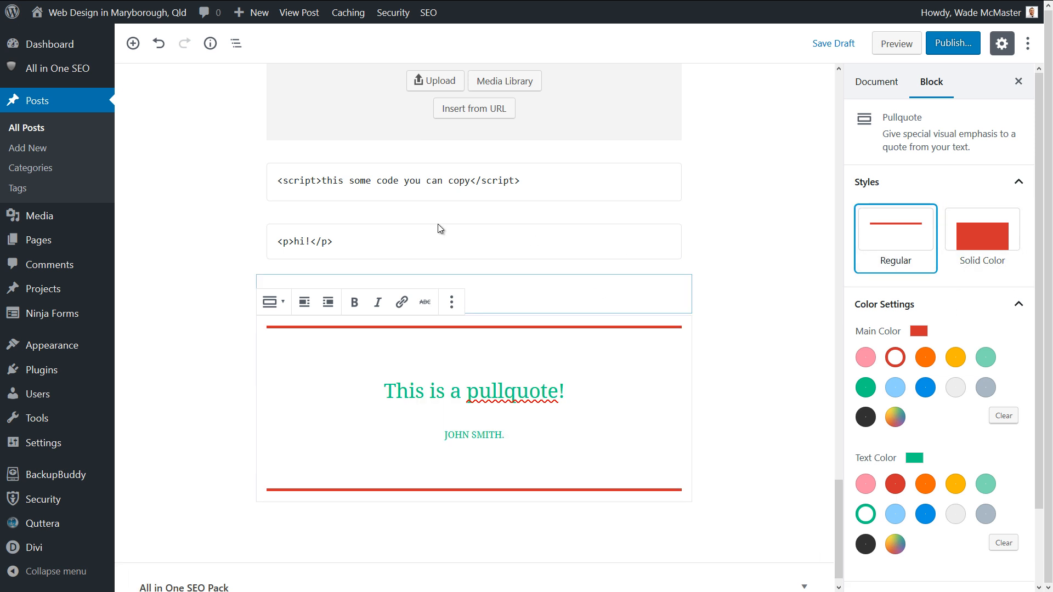
pyautogui.click(993, 243)
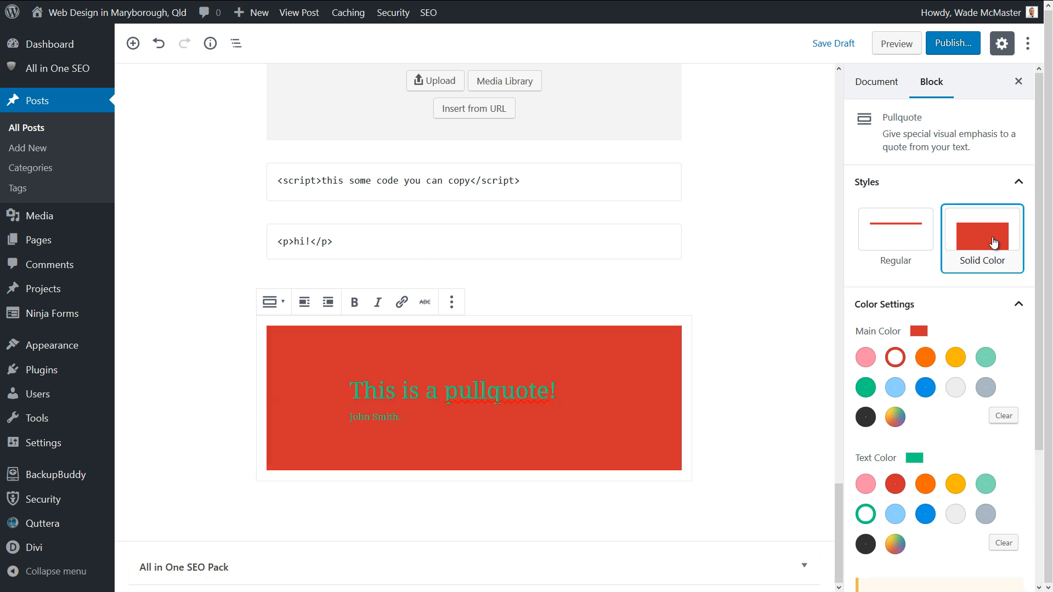
pyautogui.click(954, 357)
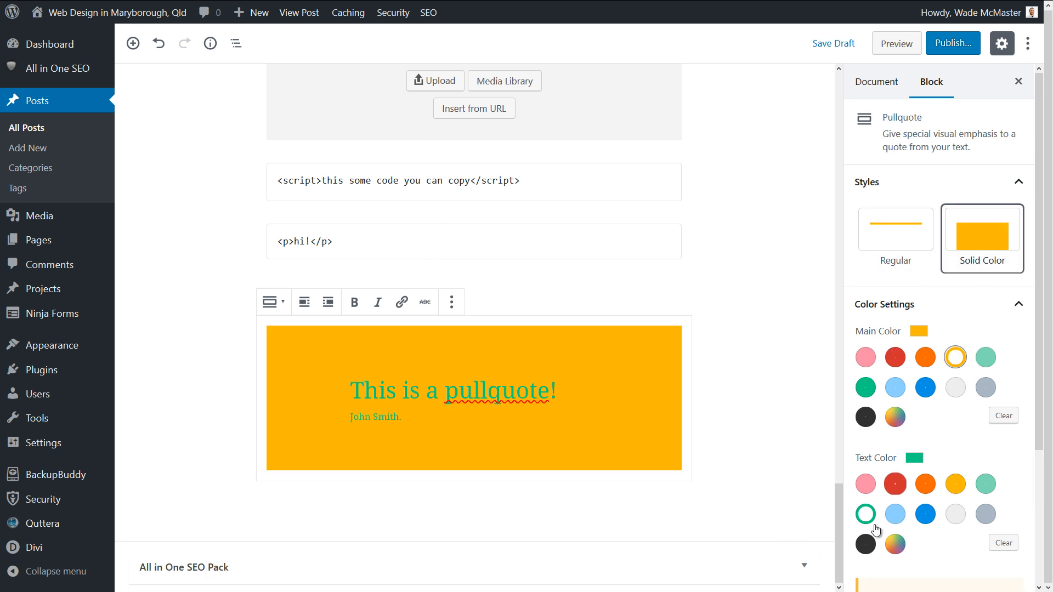
pyautogui.click(865, 544)
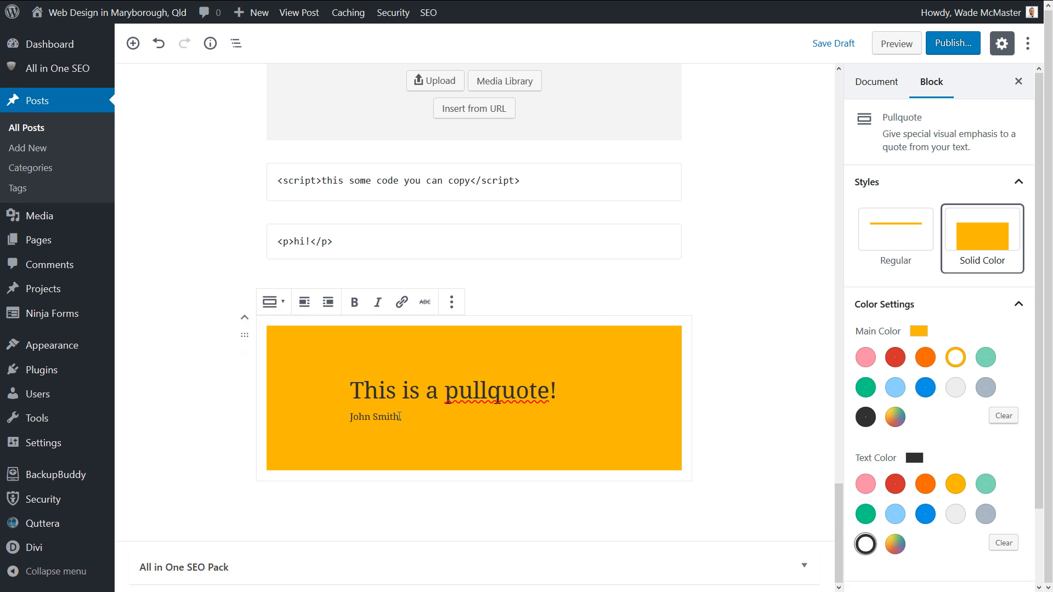
# Add a Table block from the formatting blocks below the pullquote.
pyautogui.click(133, 43)
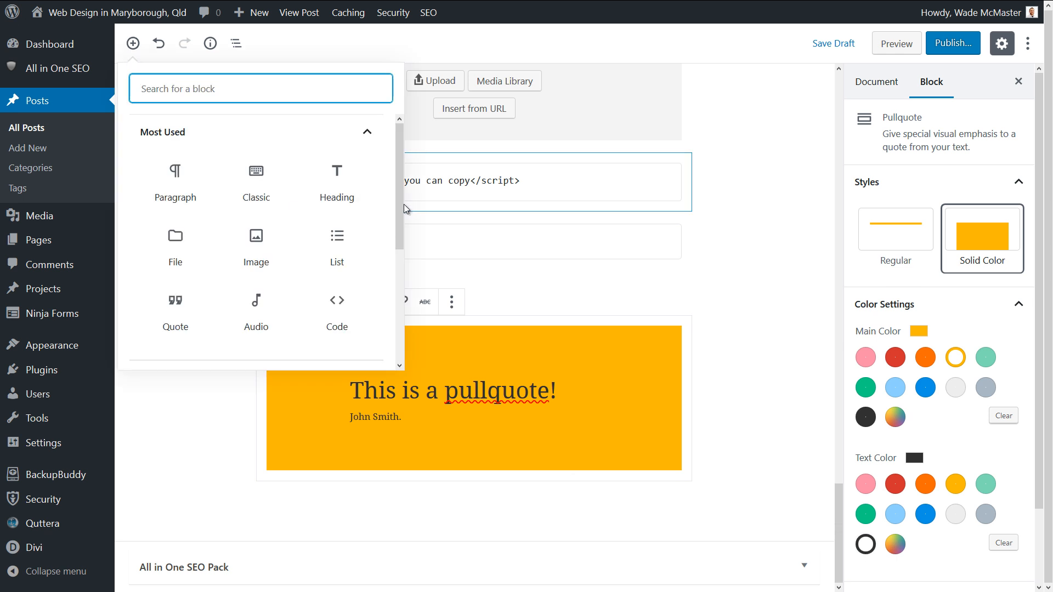
pyautogui.scroll(-3, 400, 316)
pyautogui.click(206, 257)
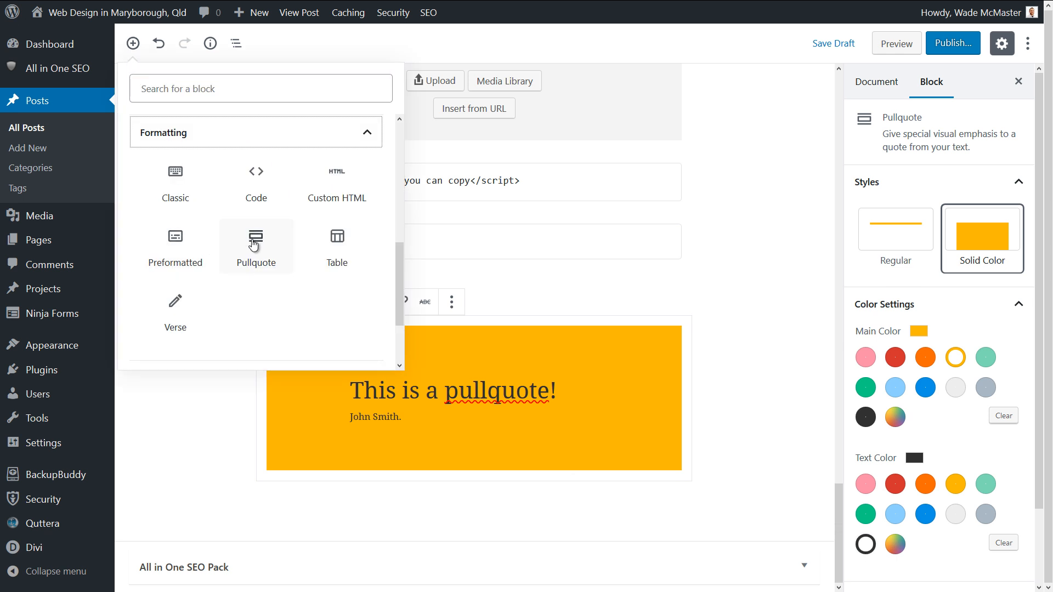
pyautogui.click(351, 249)
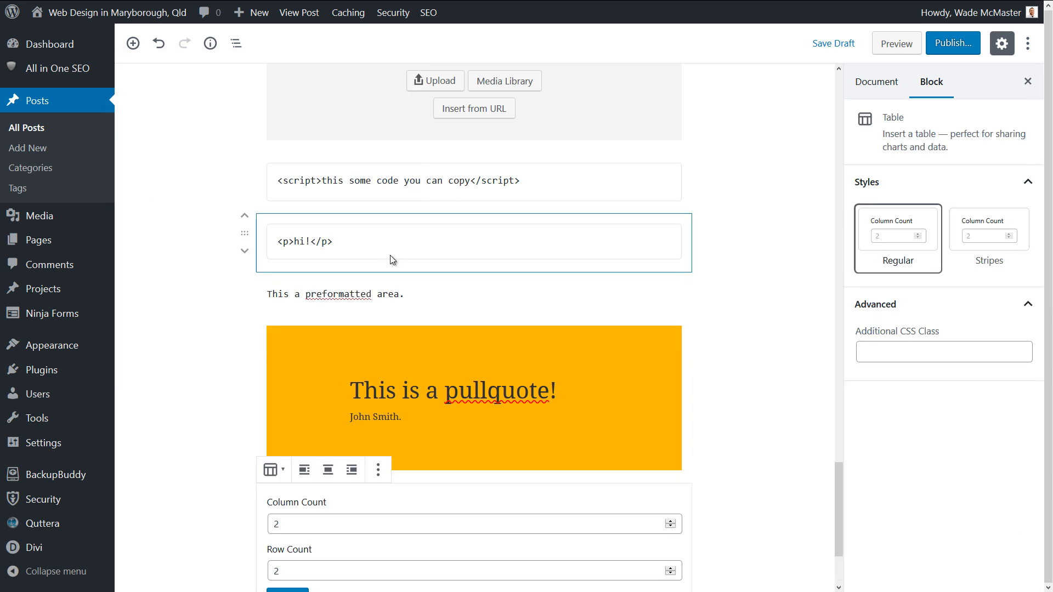
# Create the table with 5 columns and 10 rows.
pyautogui.scroll(-3, 393, 261)
pyautogui.click(270, 377)
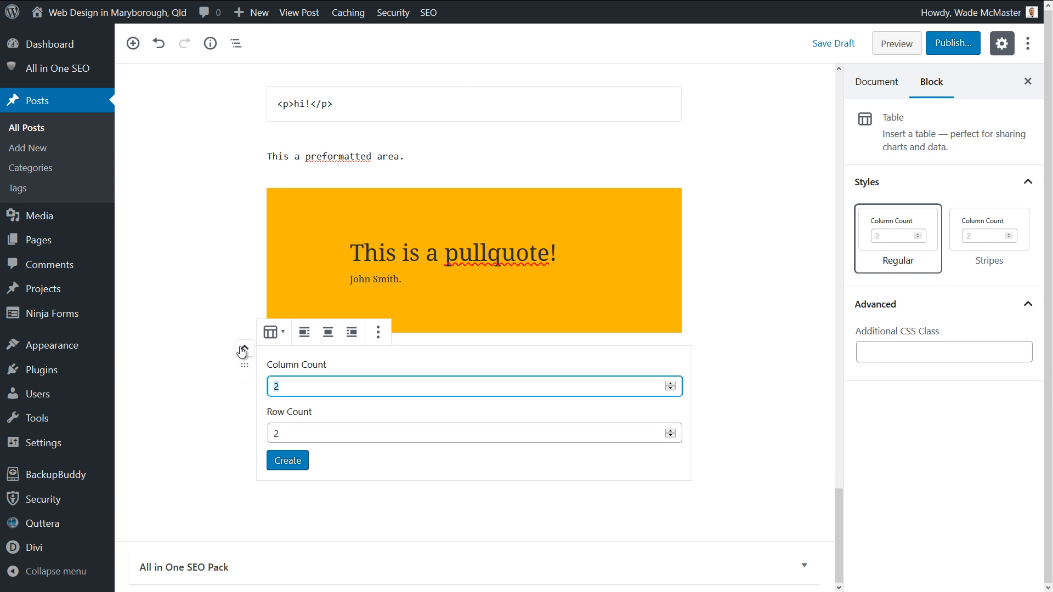
pyautogui.write('5')
pyautogui.press('Tab')
pyautogui.write('10')
pyautogui.click(287, 460)
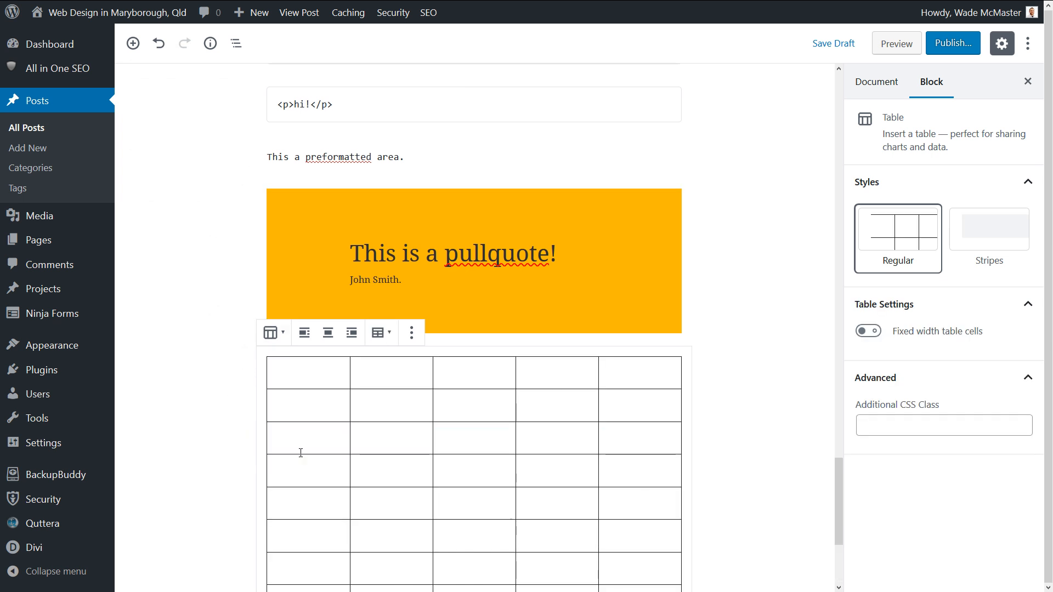
# Fill the table's first row with "Monday", "Tuesday", "Wed", "thu" and "fri".
pyautogui.scroll(-4, 412, 393)
pyautogui.click(326, 179)
pyautogui.click(325, 160)
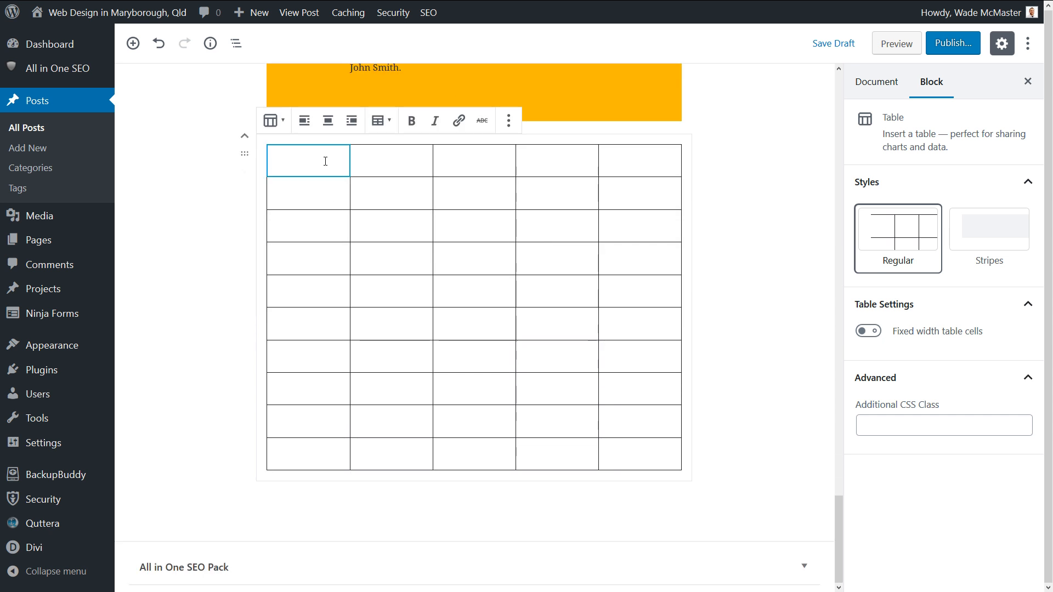
pyautogui.write('Monday')
pyautogui.press('Tab')
pyautogui.write('Tuesday')
pyautogui.press('Tab')
pyautogui.write('Webde')
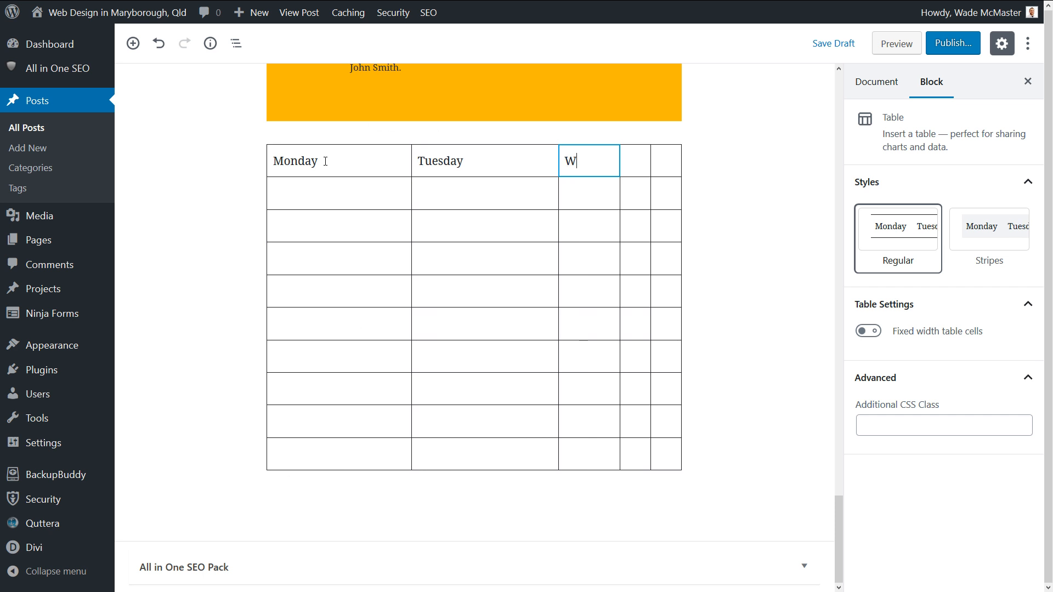
pyautogui.press('BackSpace')
pyautogui.press('BackSpace')
pyautogui.press('BackSpace')
pyautogui.write('d')
pyautogui.press('Tab')
pyautogui.write('thu')
pyautogui.press('Tab')
pyautogui.write('fri')
# Enter "Bits" in the second-row cell under Tuesday and apply the Stripes style to the table.
pyautogui.click(291, 194)
pyautogui.click(330, 227)
pyautogui.click(412, 256)
pyautogui.click(458, 197)
pyautogui.write('Bit sand')
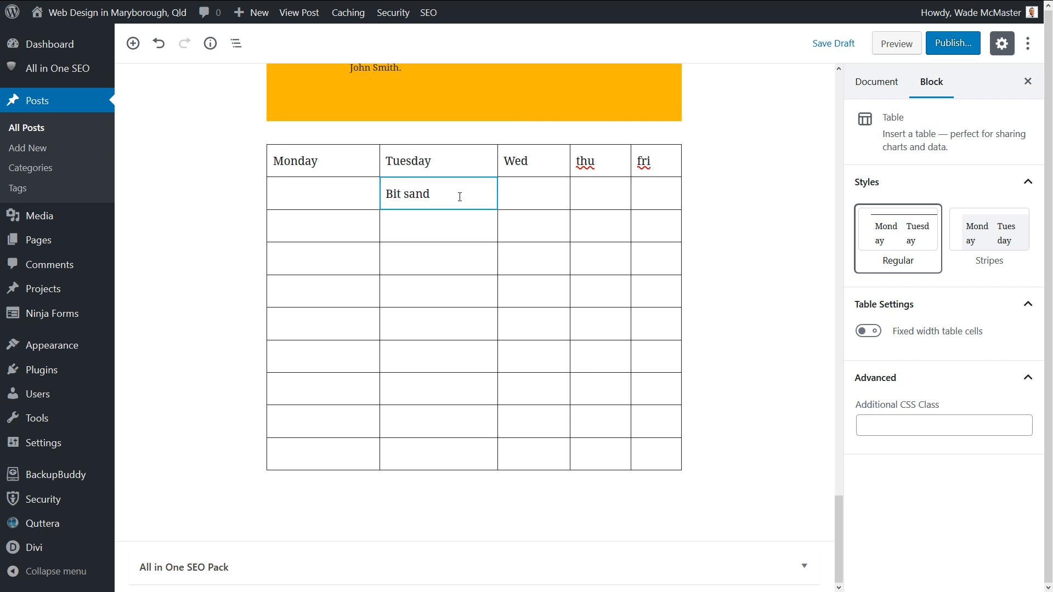
pyautogui.press('BackSpace')
pyautogui.press('BackSpace')
pyautogui.press('BackSpace')
pyautogui.press('BackSpace')
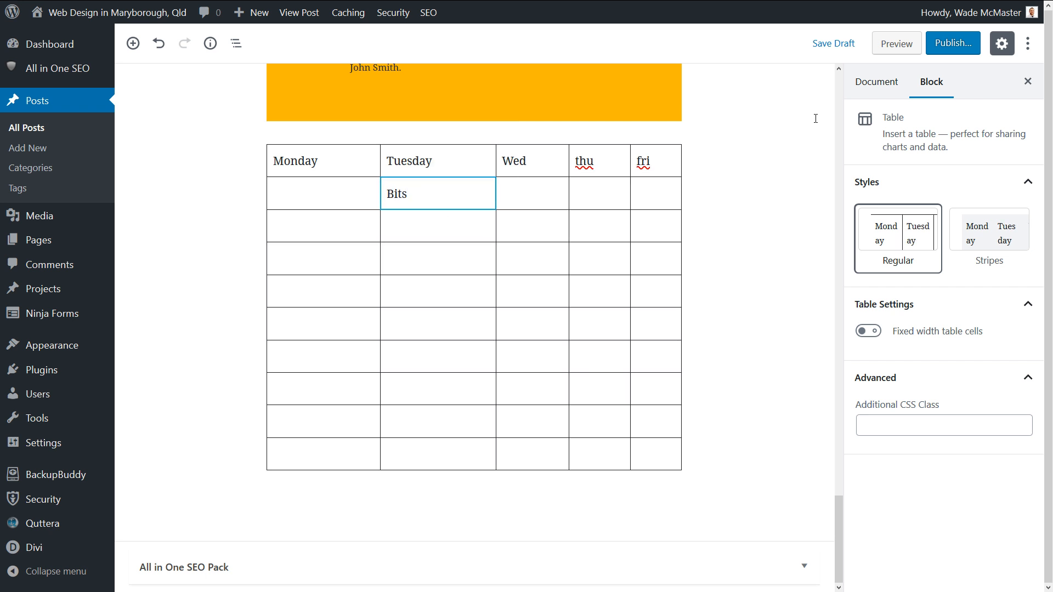
pyautogui.click(995, 236)
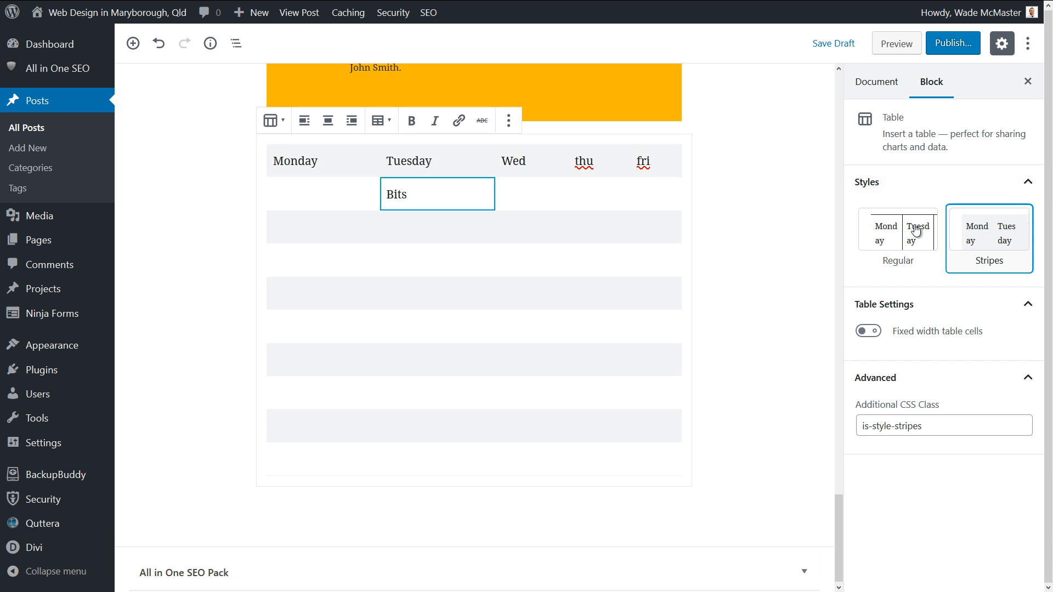
# Apply the Regular style to the table and turn on fixed width table cells.
pyautogui.click(937, 230)
pyautogui.click(869, 331)
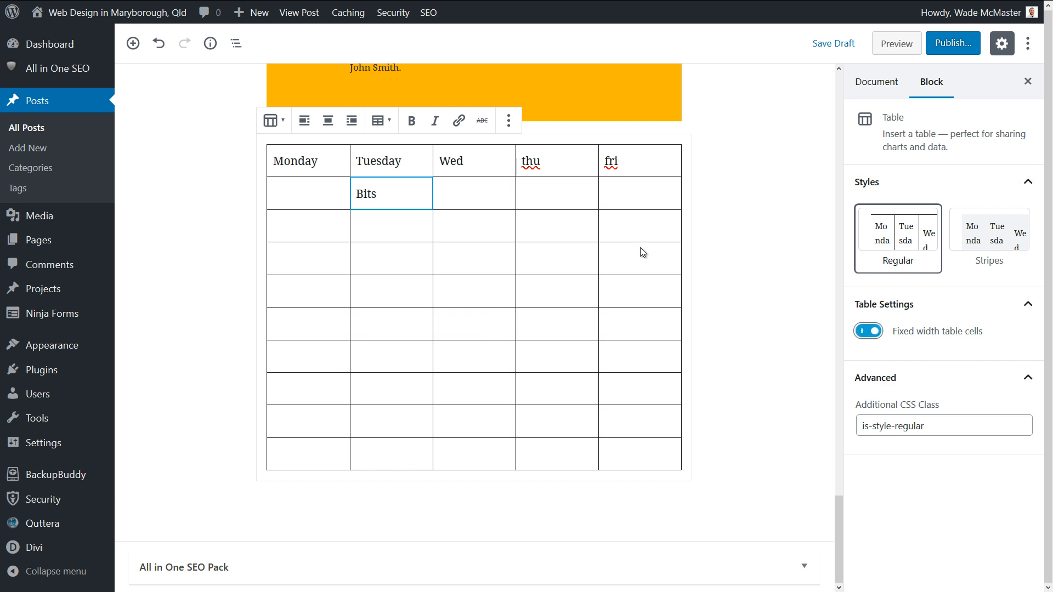
pyautogui.click(459, 196)
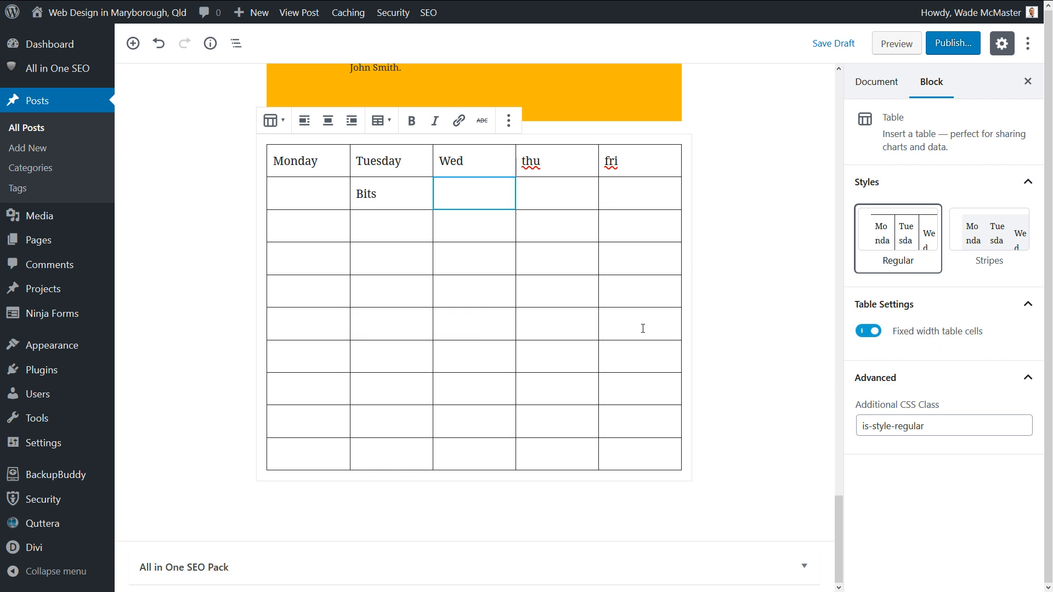
pyautogui.click(861, 331)
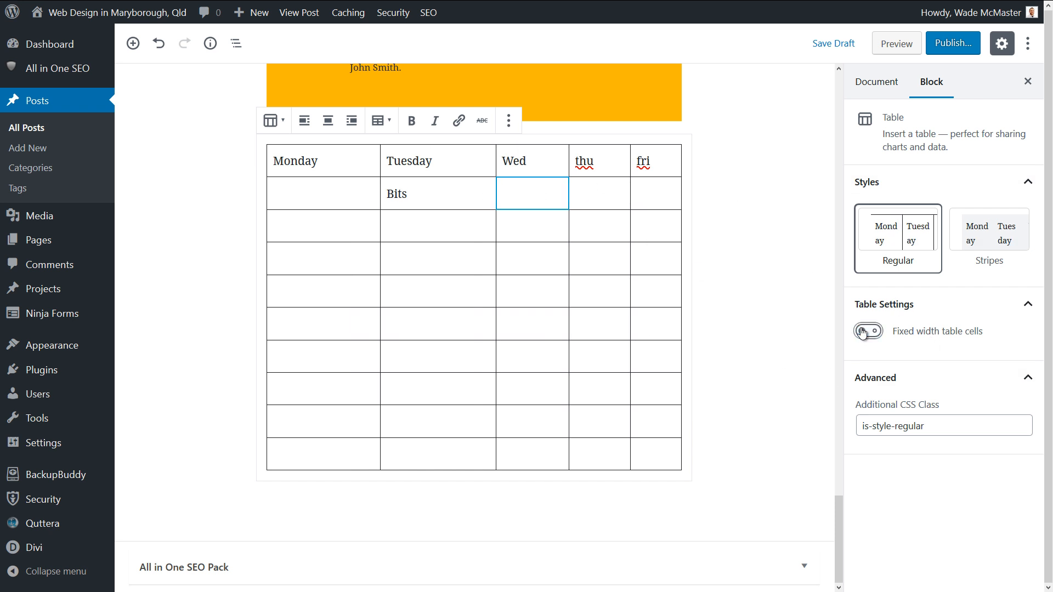
pyautogui.click(863, 332)
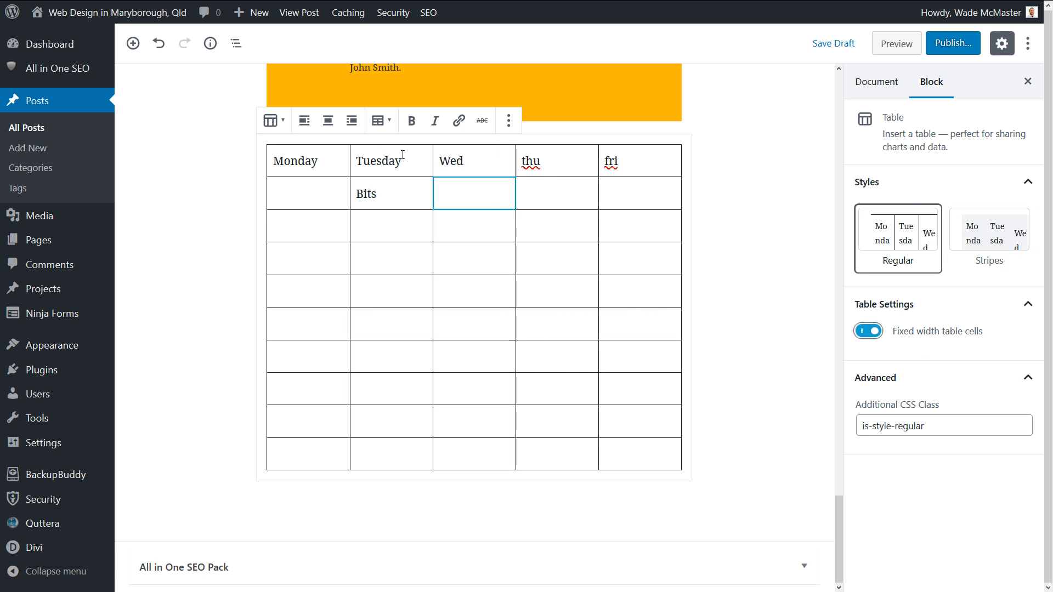
# Add a Verse block from the formatting blocks below the table and paste the copied paragraph about adding links into it.
pyautogui.click(139, 48)
pyautogui.click(495, 449)
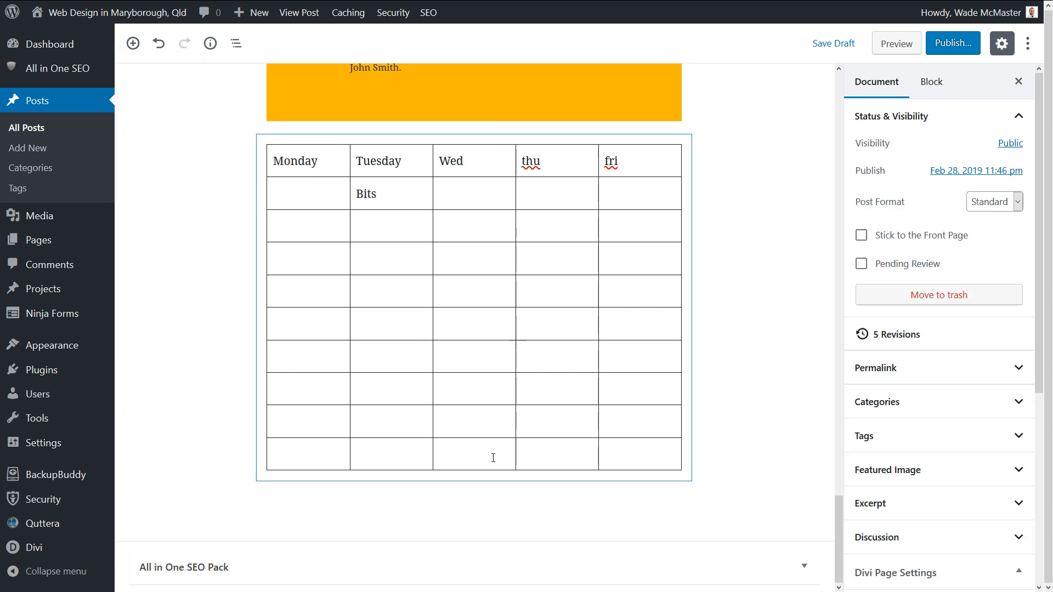
pyautogui.click(133, 44)
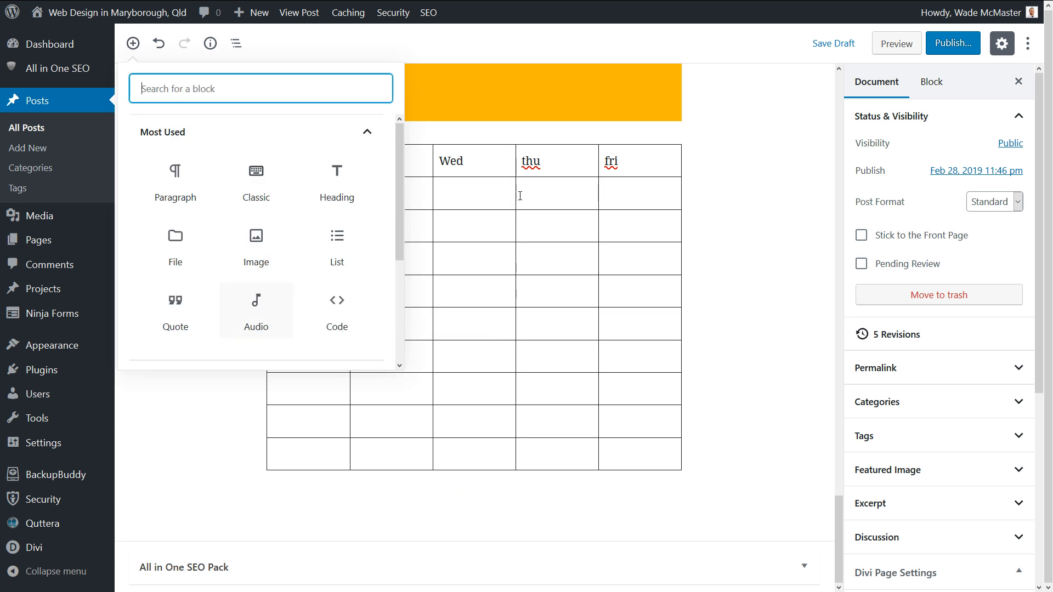
pyautogui.moveTo(394, 242); pyautogui.dragTo(394, 324)
pyautogui.click(246, 255)
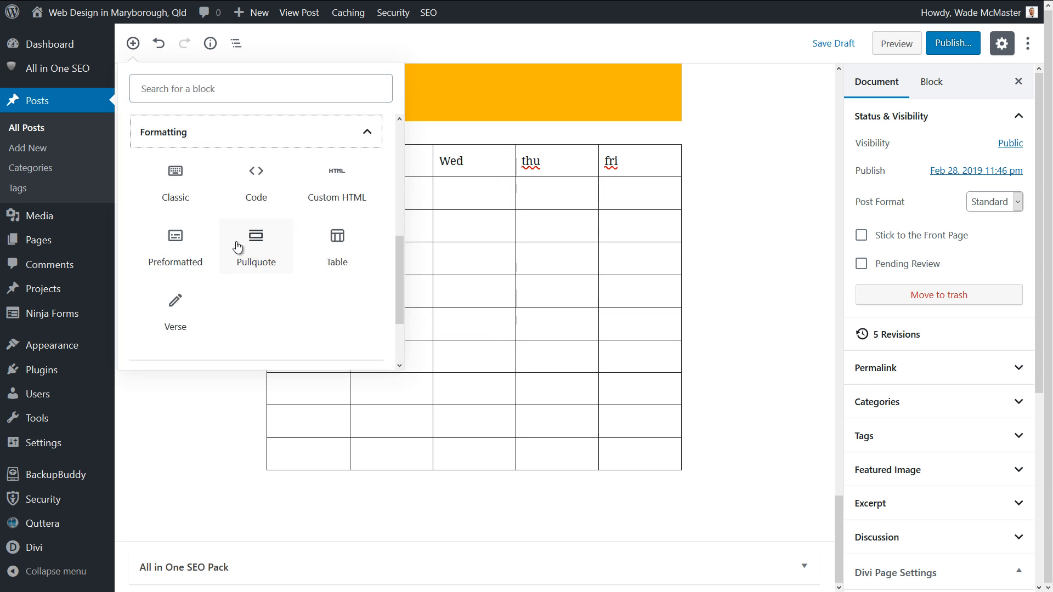
pyautogui.click(177, 310)
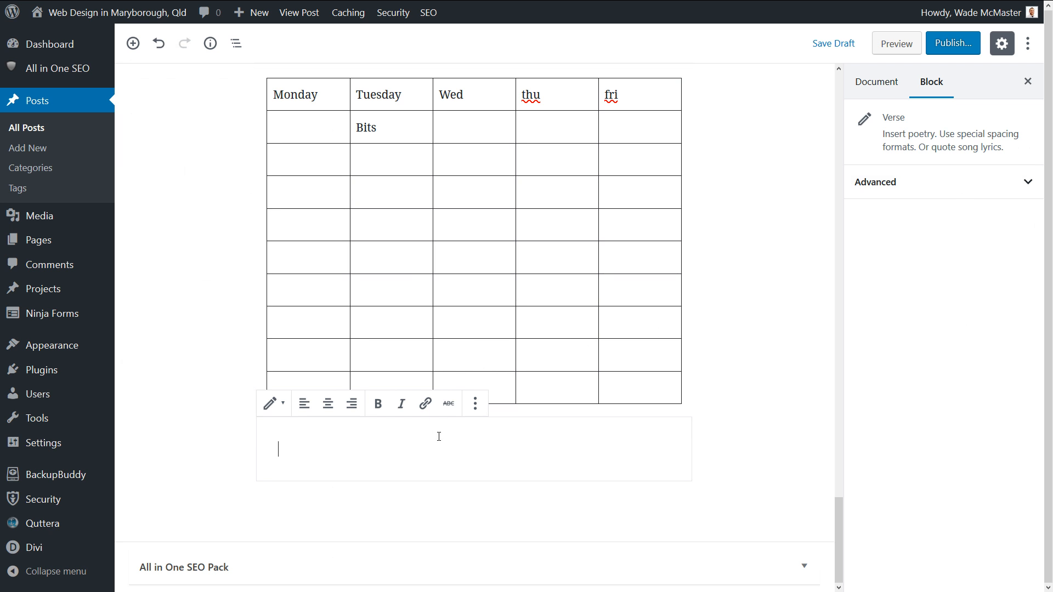
pyautogui.hotkey('ctrl', 'v')
pyautogui.scroll(-1, 398, 496)
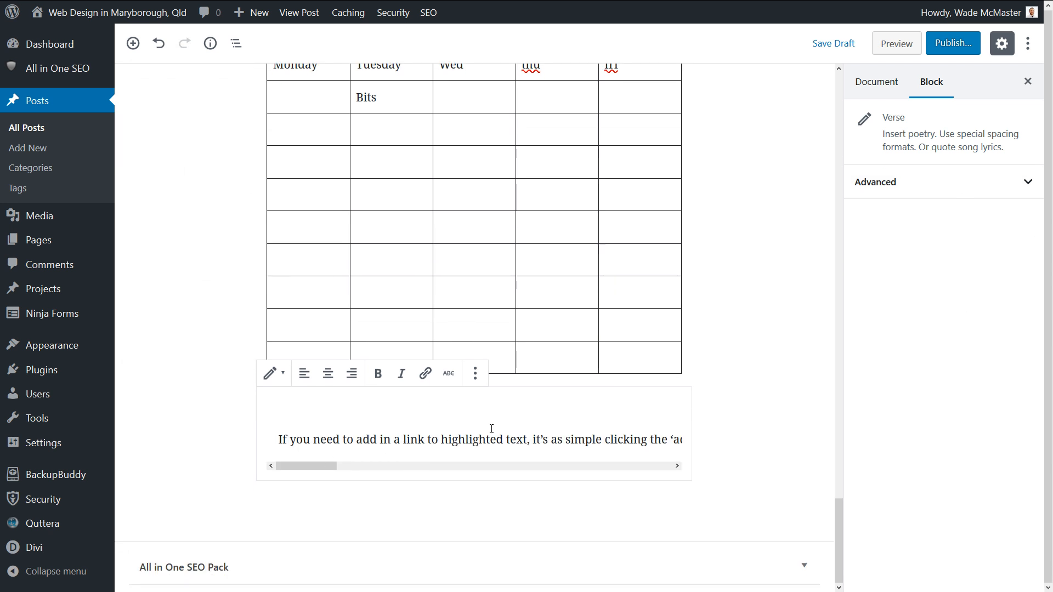
# Save the draft and open a preview of the post.
pyautogui.click(836, 43)
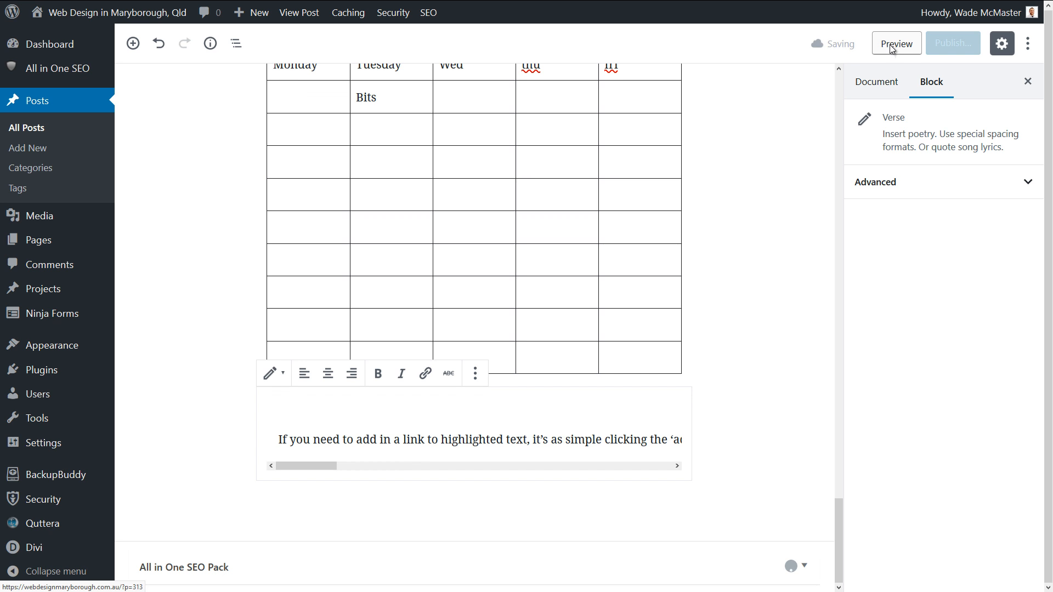
pyautogui.click(889, 45)
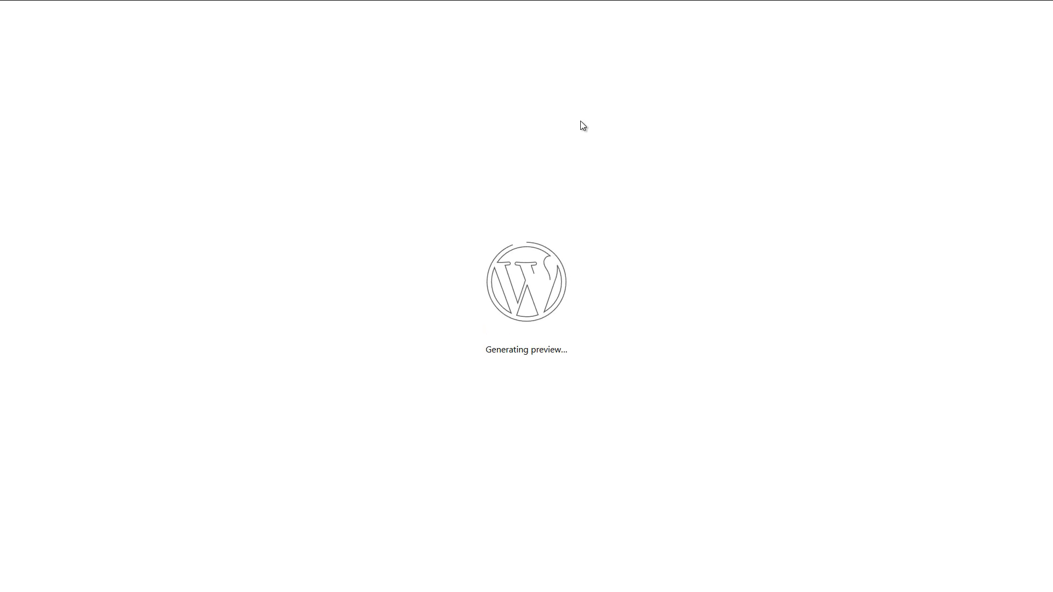
# Examine how the post's code, preformatted text, pullquote, table, verse and media blocks render in the preview.
pyautogui.scroll(-8, 585, 229)
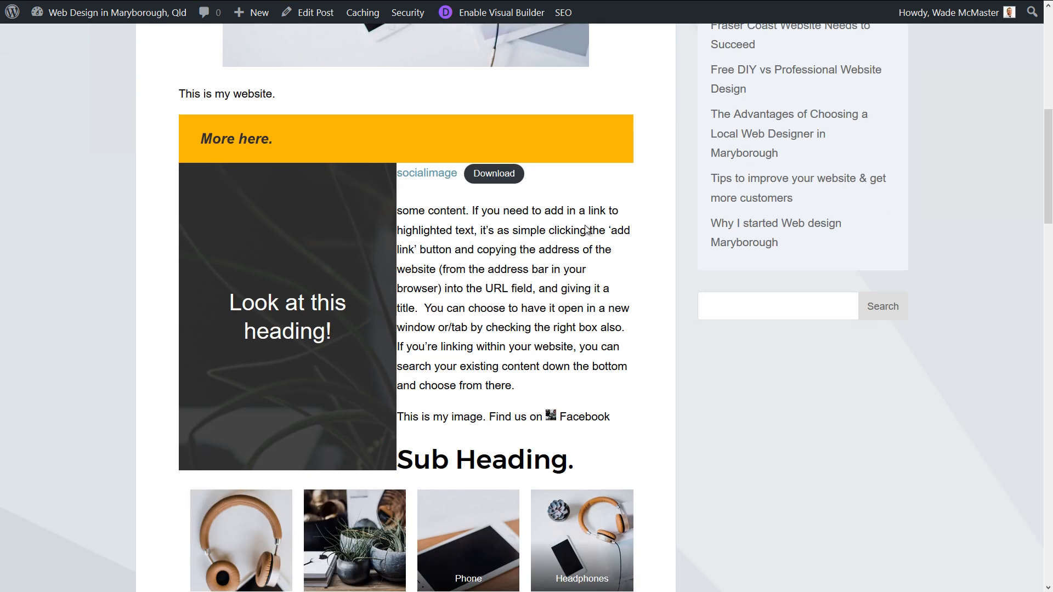
pyautogui.scroll(-20, 585, 229)
pyautogui.scroll(4, 585, 229)
pyautogui.scroll(2, 585, 229)
pyautogui.moveTo(178, 417); pyautogui.dragTo(366, 402)
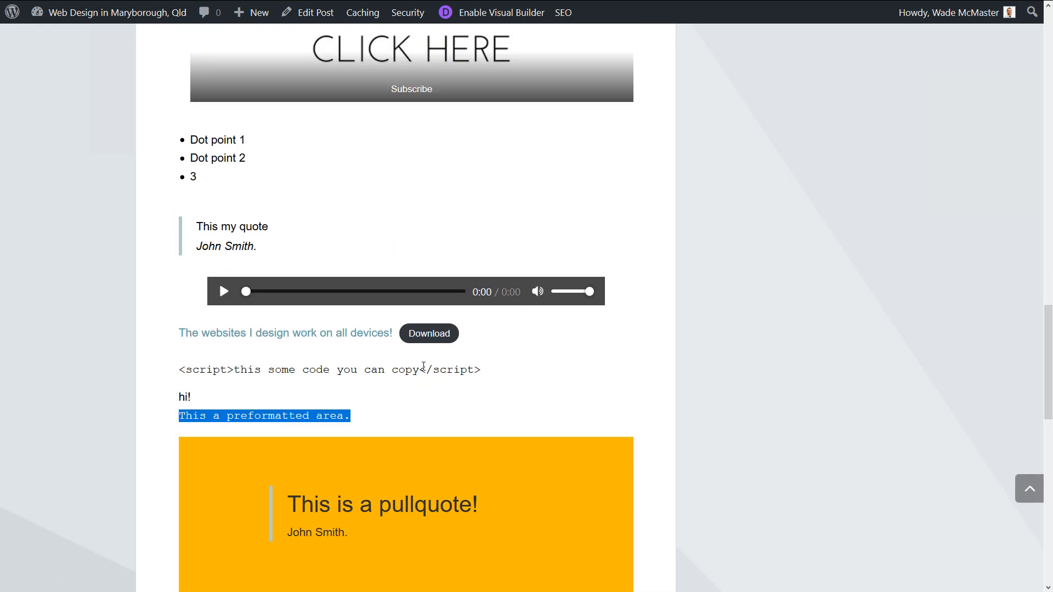
pyautogui.moveTo(423, 369); pyautogui.dragTo(197, 372)
pyautogui.scroll(-7, 347, 413)
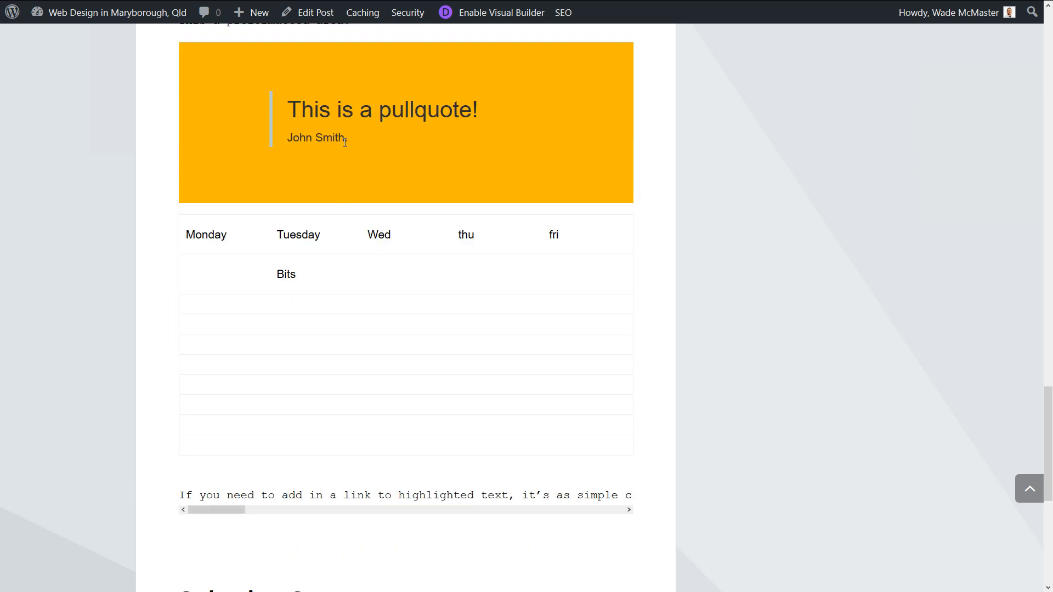
pyautogui.moveTo(289, 102); pyautogui.dragTo(423, 159)
pyautogui.scroll(-2, 267, 168)
pyautogui.moveTo(202, 156); pyautogui.dragTo(409, 234)
pyautogui.moveTo(224, 436); pyautogui.dragTo(305, 429)
pyautogui.moveTo(592, 436); pyautogui.dragTo(580, 406)
pyautogui.scroll(15, 387, 347)
pyautogui.scroll(15, 401, 208)
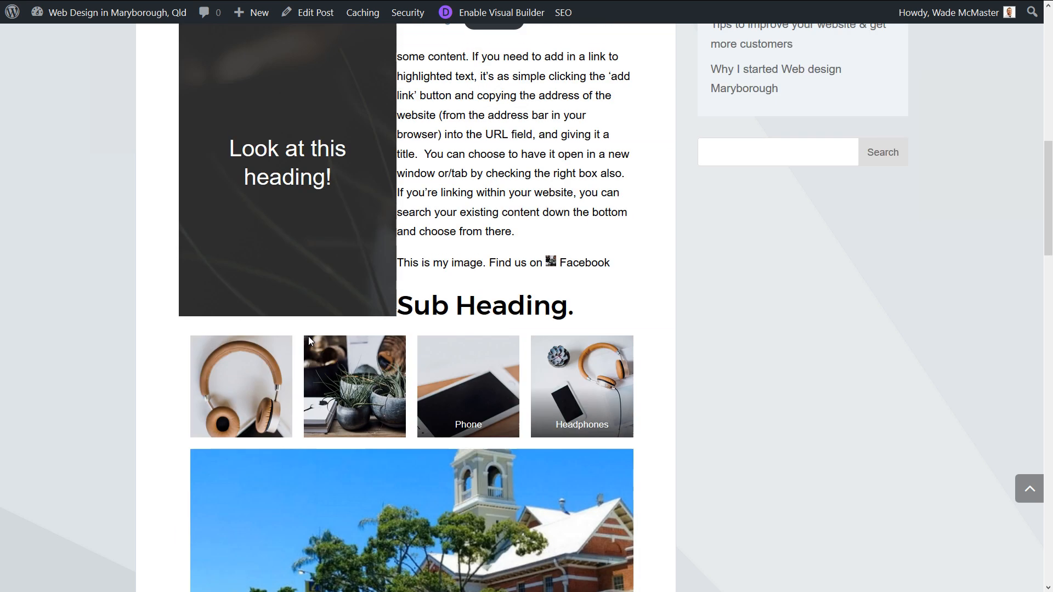
pyautogui.scroll(-8, 419, 359)
pyautogui.moveTo(437, 154); pyautogui.dragTo(541, 215)
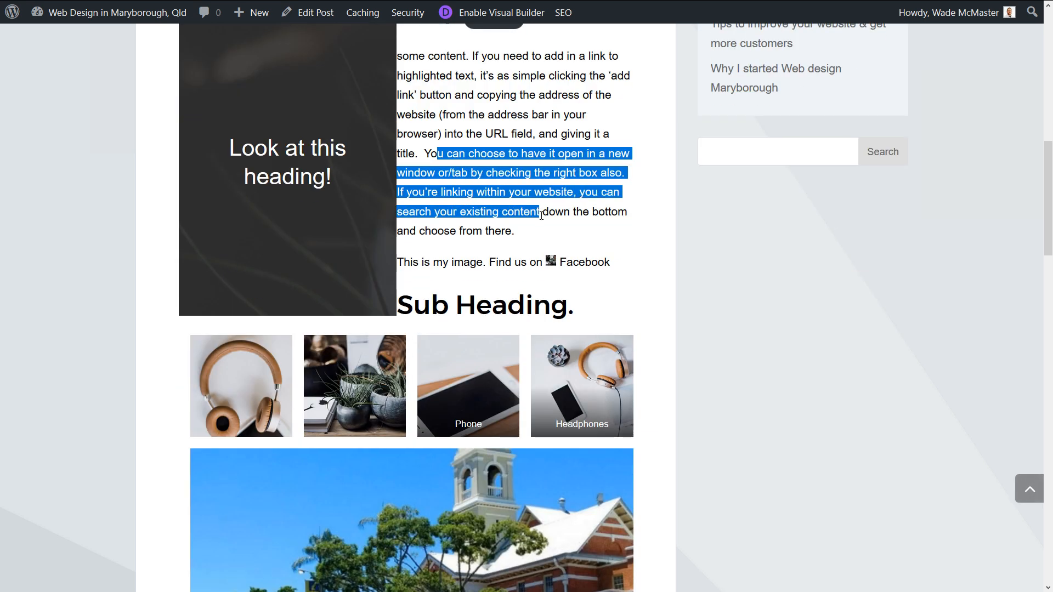
pyautogui.click(558, 200)
pyautogui.scroll(10, 577, 273)
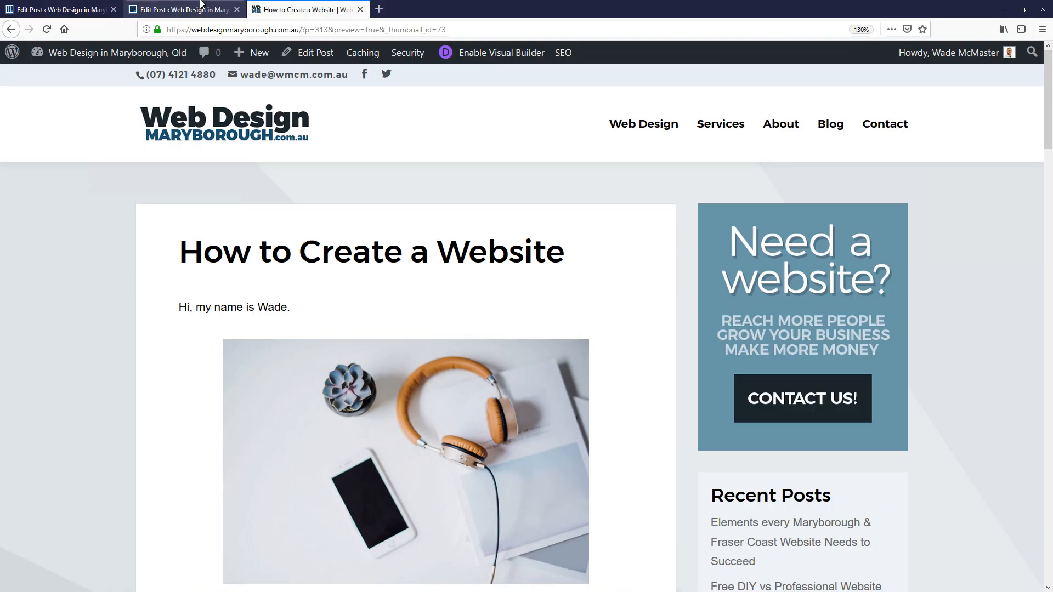
# Return to the post editor and add a Latest Posts widget block below the verse.
pyautogui.click(200, 3)
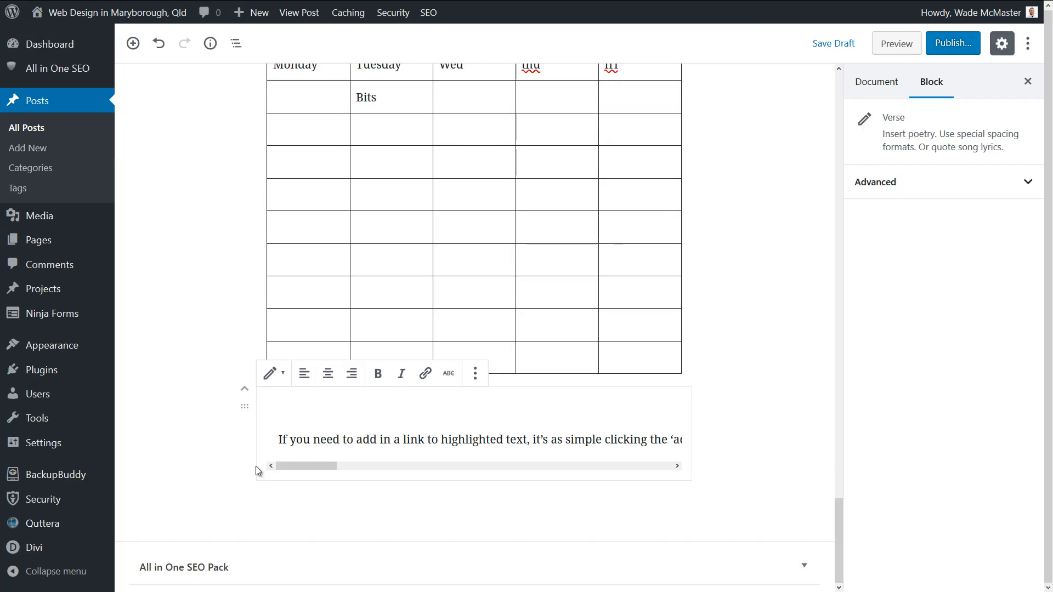
pyautogui.click(133, 44)
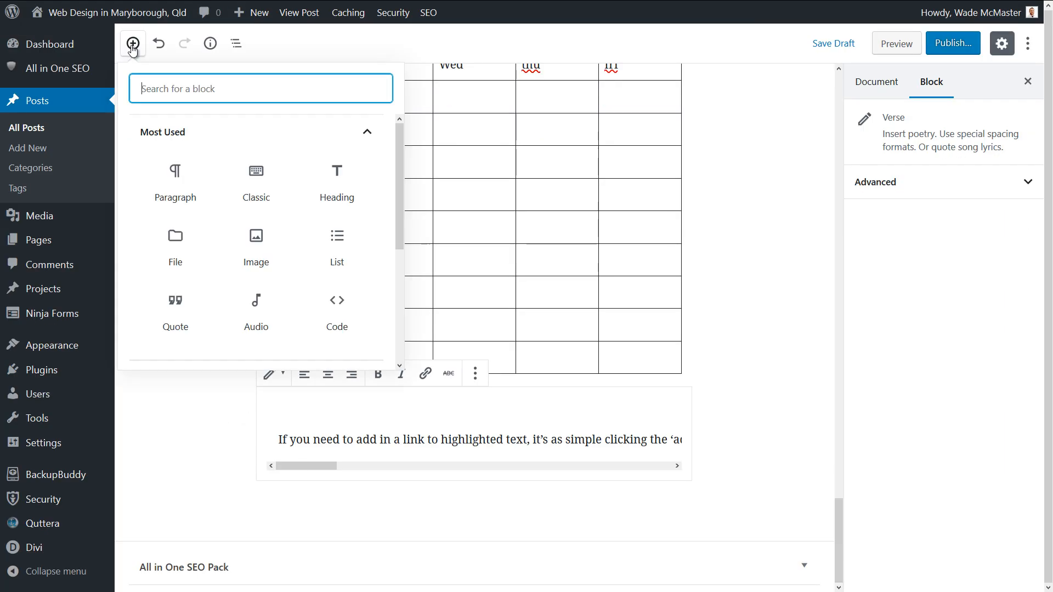
pyautogui.scroll(-4, 388, 269)
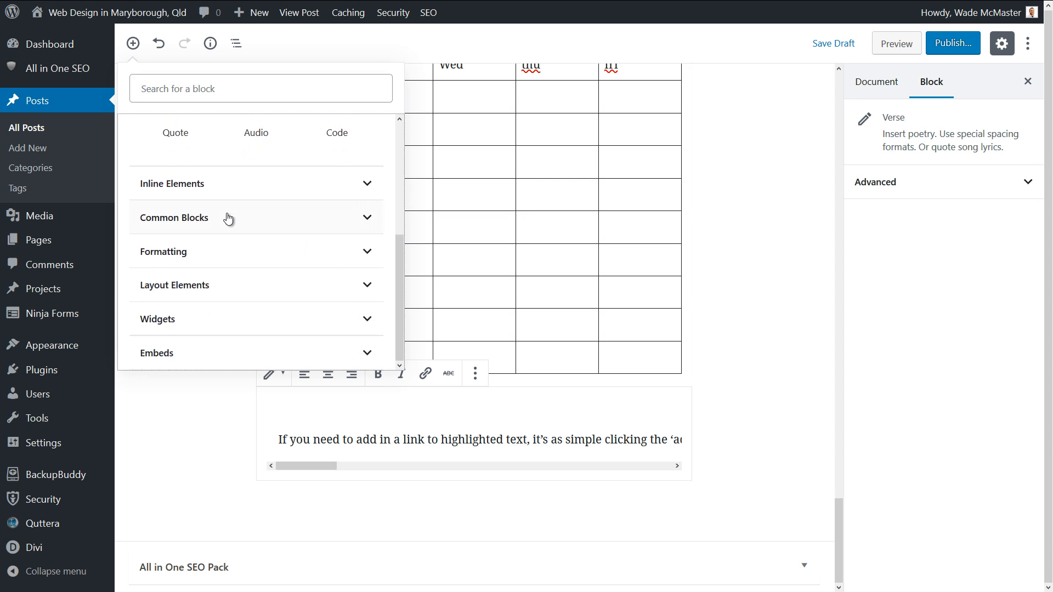
pyautogui.click(182, 323)
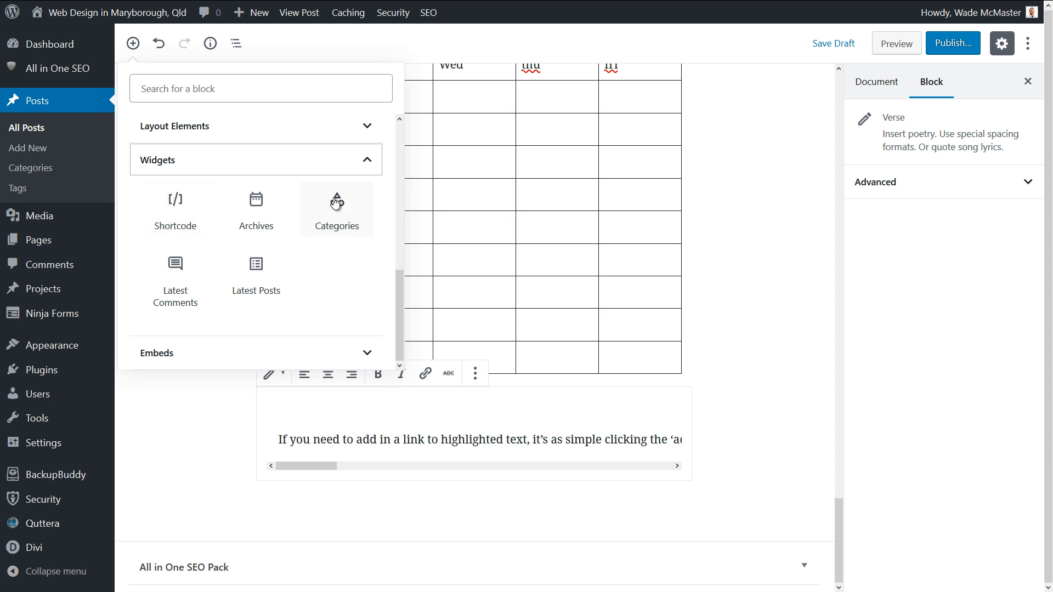
pyautogui.click(270, 283)
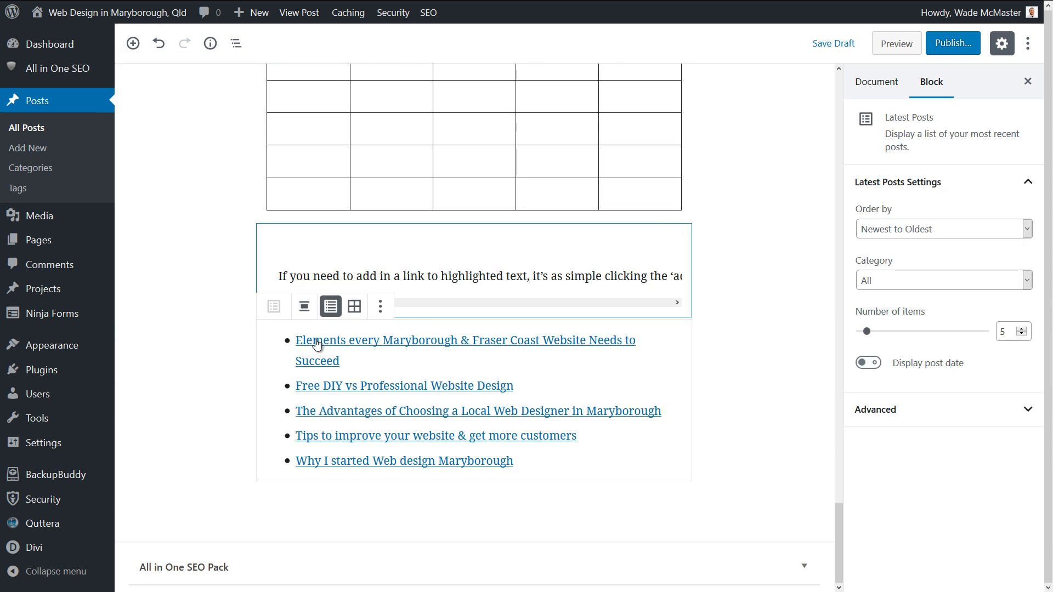
# Add an Archives widget block below the latest posts list.
pyautogui.click(133, 44)
pyautogui.scroll(-3, 214, 262)
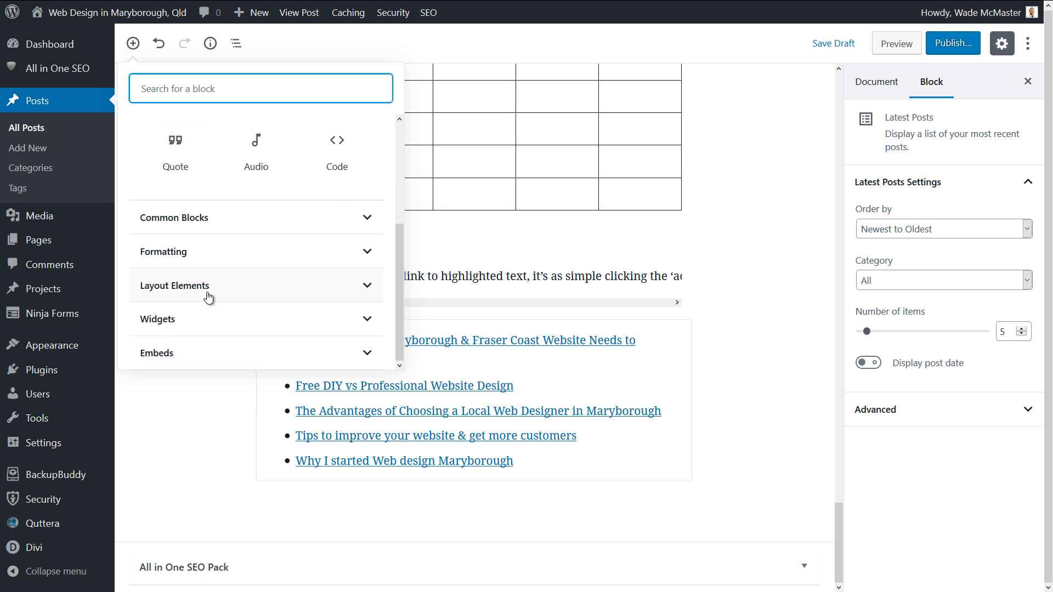
pyautogui.click(201, 319)
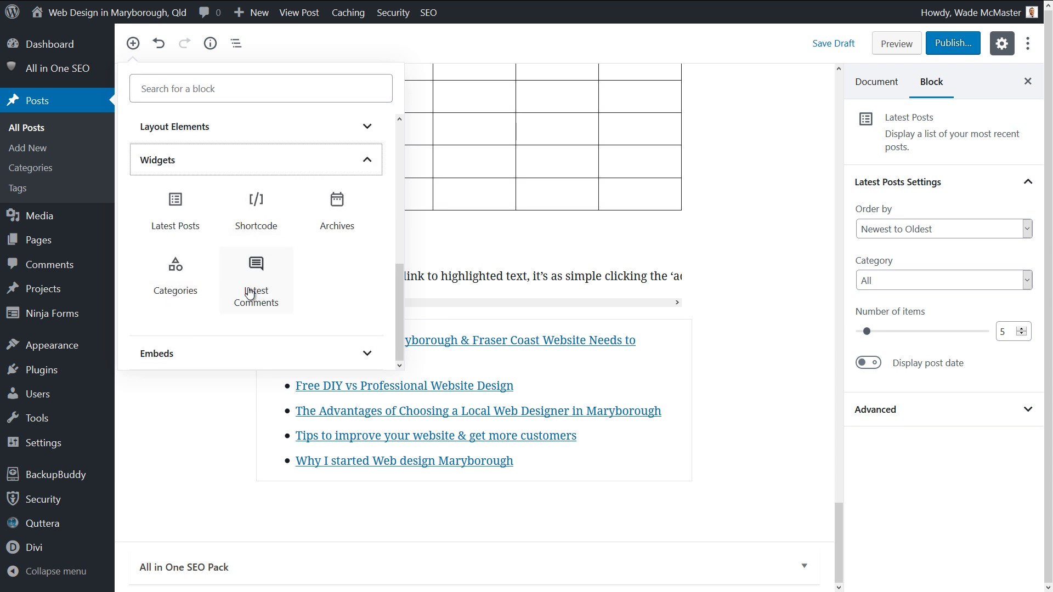
pyautogui.click(337, 208)
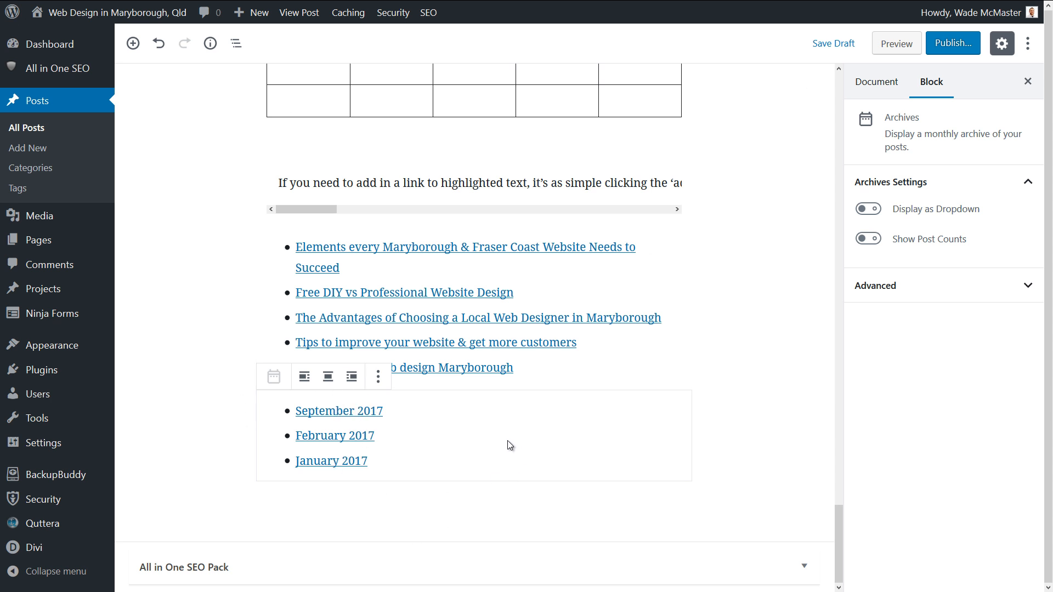
pyautogui.scroll(1, 522, 434)
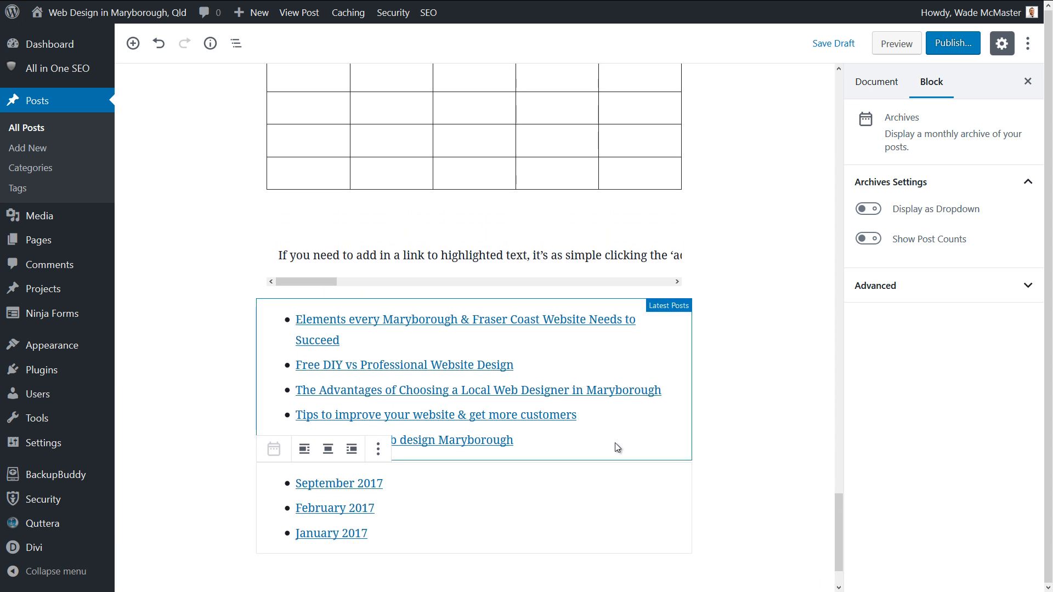
pyautogui.scroll(-1, 397, 532)
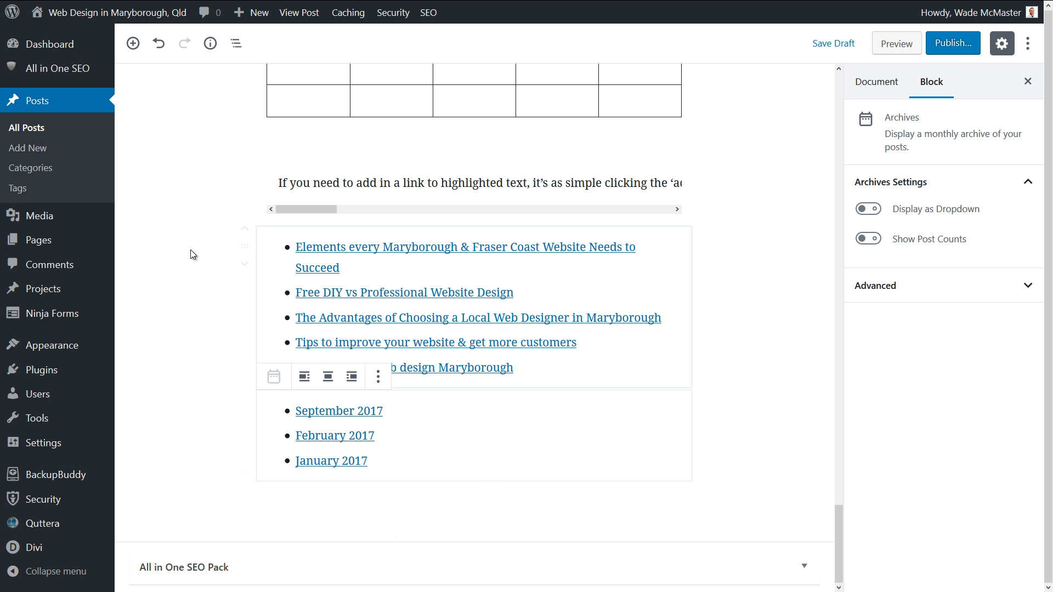
# Add a Media & Text block from the layout elements below the archives list.
pyautogui.click(133, 44)
pyautogui.moveTo(397, 201); pyautogui.dragTo(396, 330)
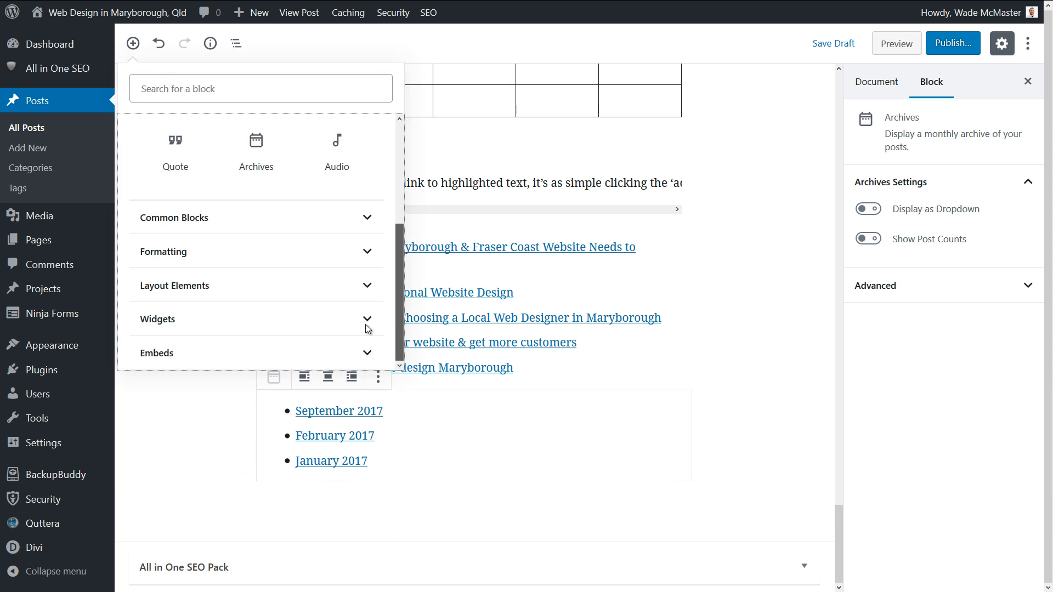
pyautogui.click(294, 315)
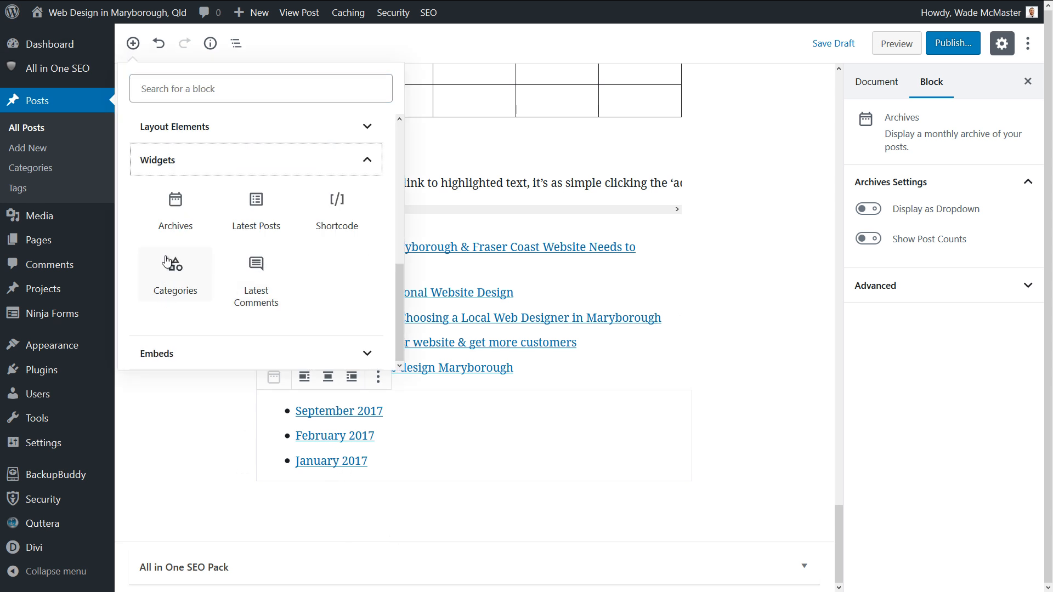
pyautogui.click(366, 131)
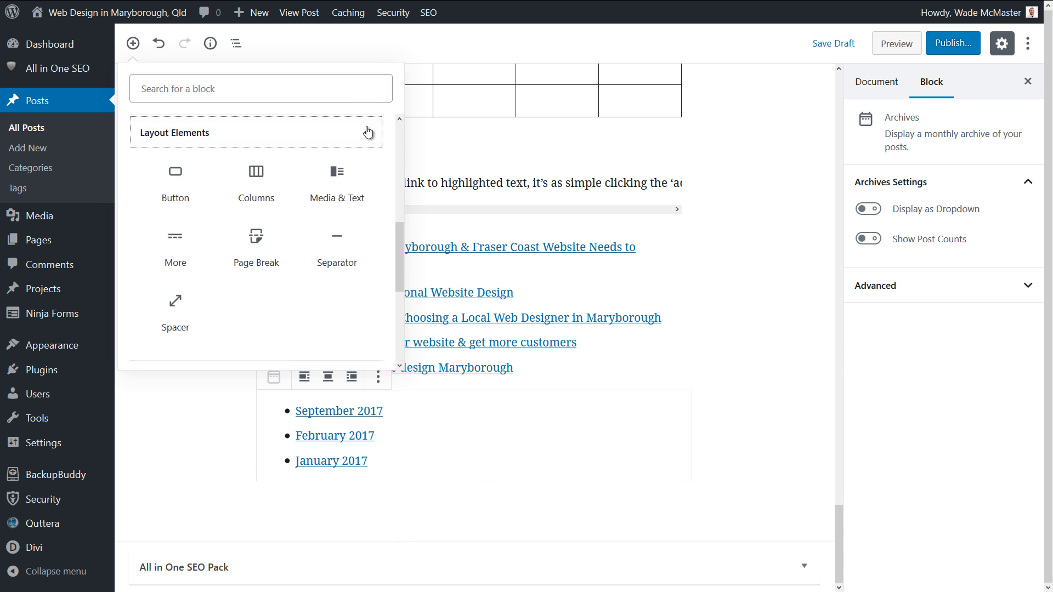
pyautogui.click(338, 187)
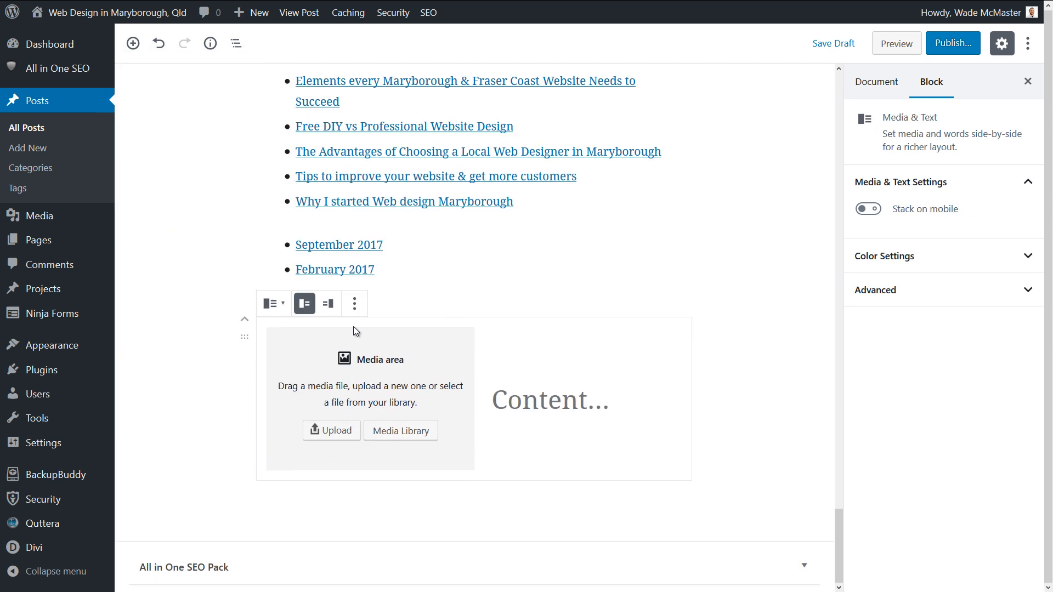
# Enter "Hi!" in the Media & Text content area, followed by a new paragraph reading "sdfklhasdkfhasd".
pyautogui.click(585, 420)
pyautogui.write('Hi!')
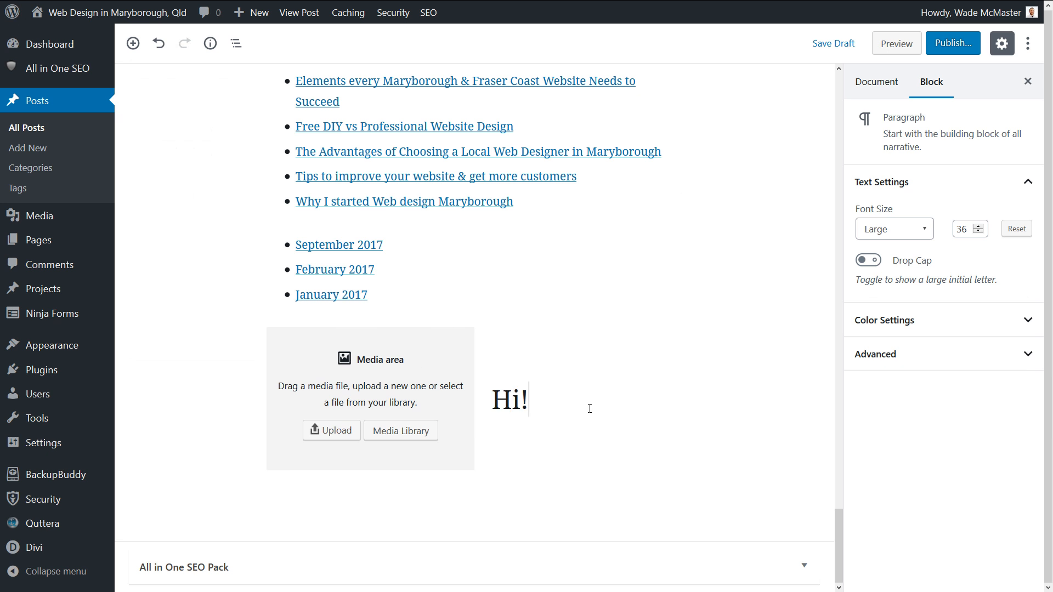
pyautogui.press('Return')
pyautogui.write('sdfklhasdkfhasd')
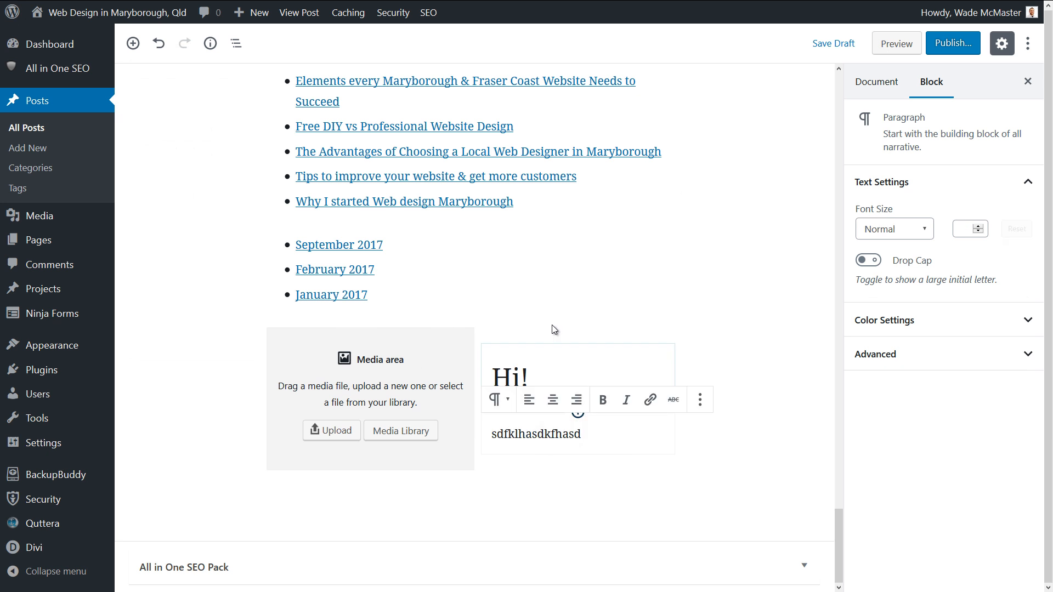
# Insert home-office-04.jpg from the Media Library into the media area of the Media & Text block.
pyautogui.click(411, 436)
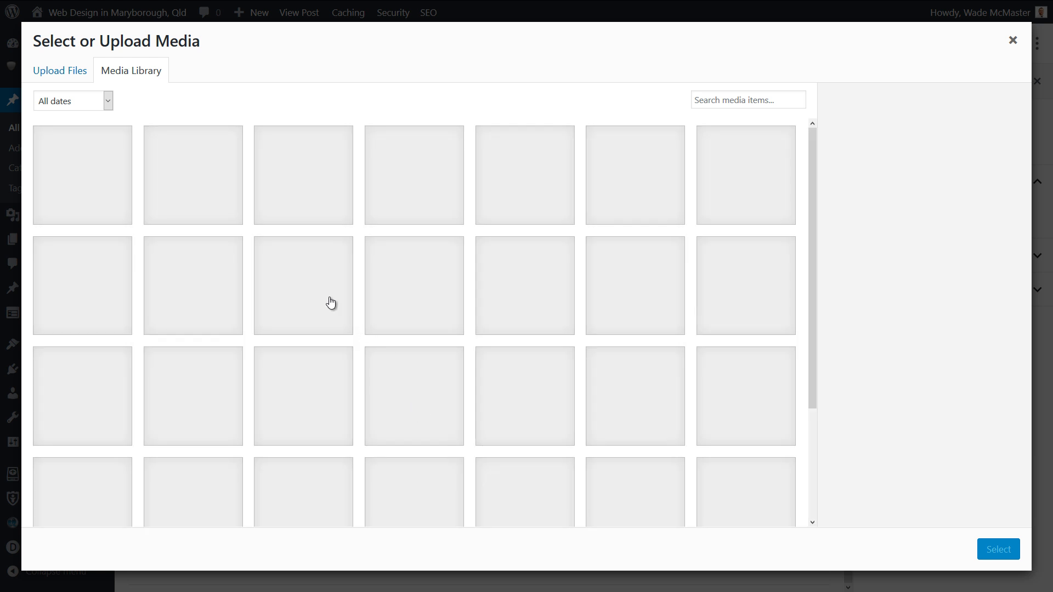
pyautogui.click(330, 303)
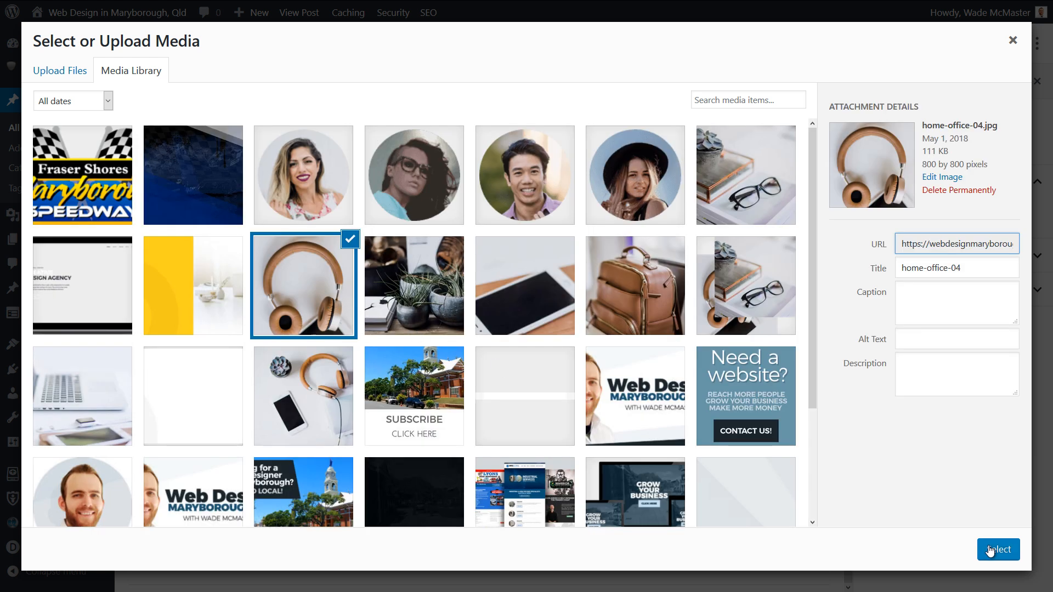
pyautogui.click(997, 550)
pyautogui.scroll(8, 482, 397)
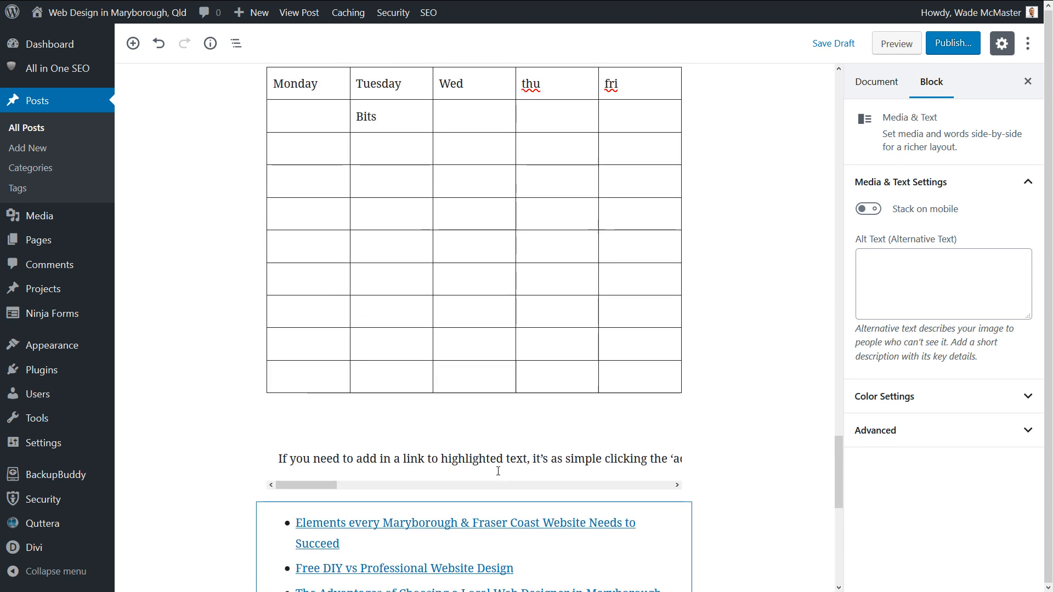
pyautogui.scroll(5, 498, 471)
pyautogui.scroll(-15, 505, 459)
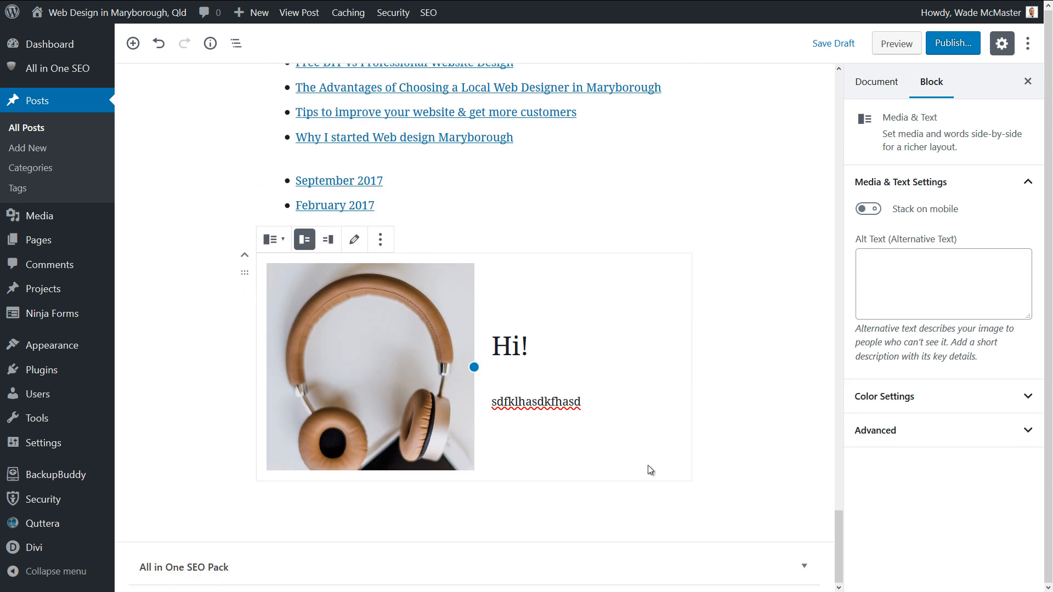
# Narrow the headphones image in the Media & Text block to a little over a third of the block's width.
pyautogui.moveTo(472, 367); pyautogui.dragTo(426, 364)
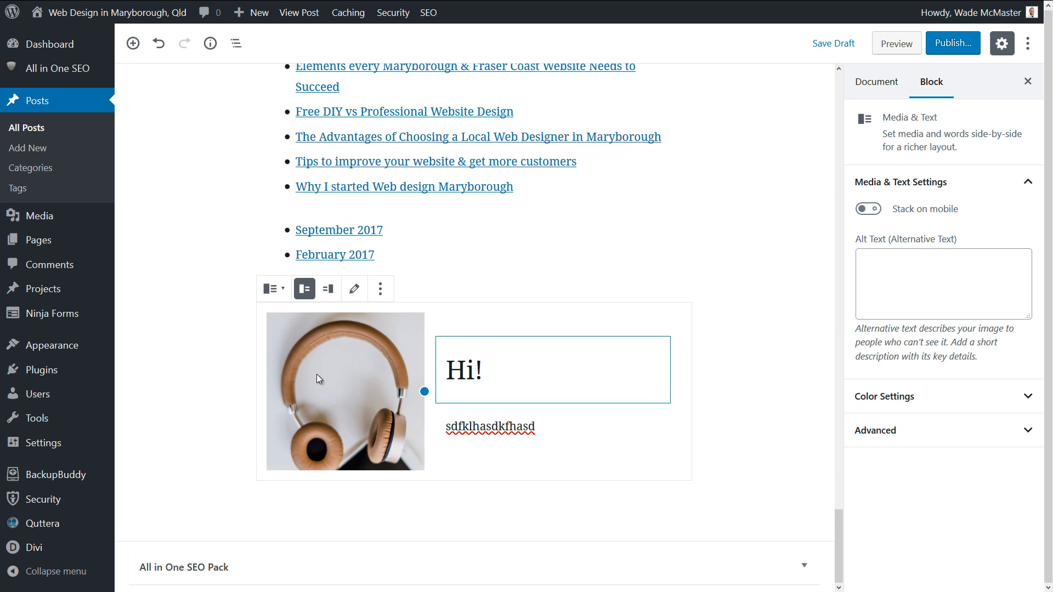
pyautogui.scroll(15, 384, 378)
pyautogui.scroll(20, 464, 343)
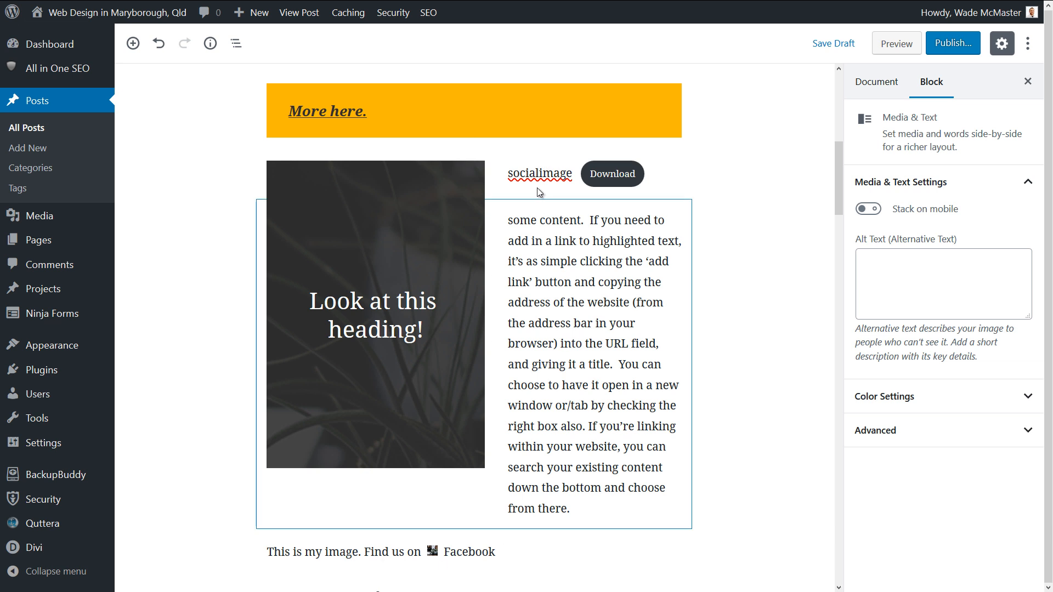
pyautogui.scroll(-10, 447, 482)
pyautogui.scroll(-15, 447, 476)
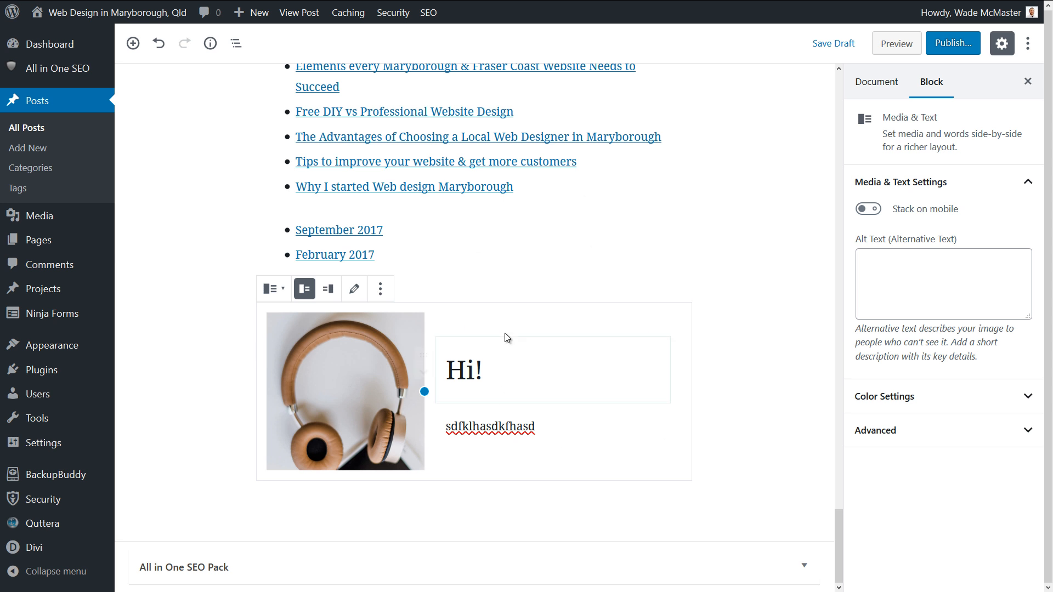
# Paste the copied paragraphs about headers, links and adding a picture below "sdfklhasdkfhasd" in the Media & Text block, and review the layout.
pyautogui.click(561, 426)
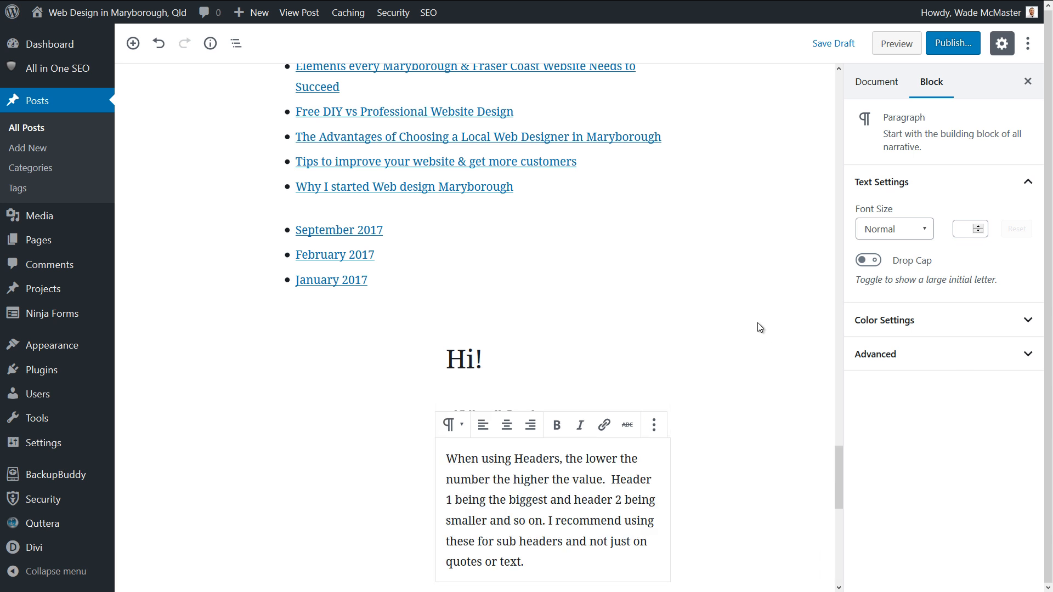
pyautogui.click(757, 327)
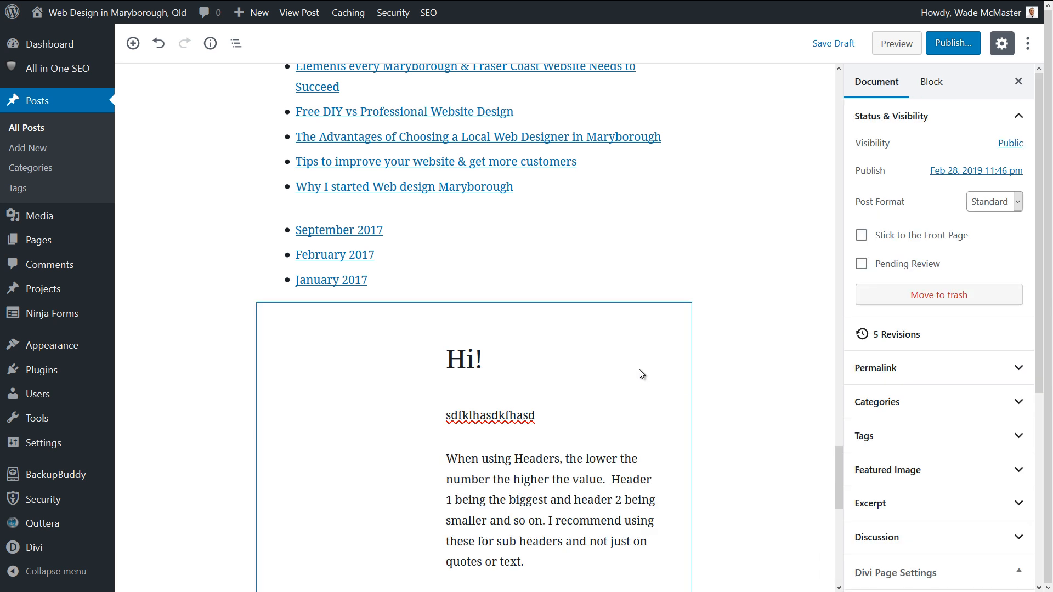
pyautogui.scroll(-5, 686, 388)
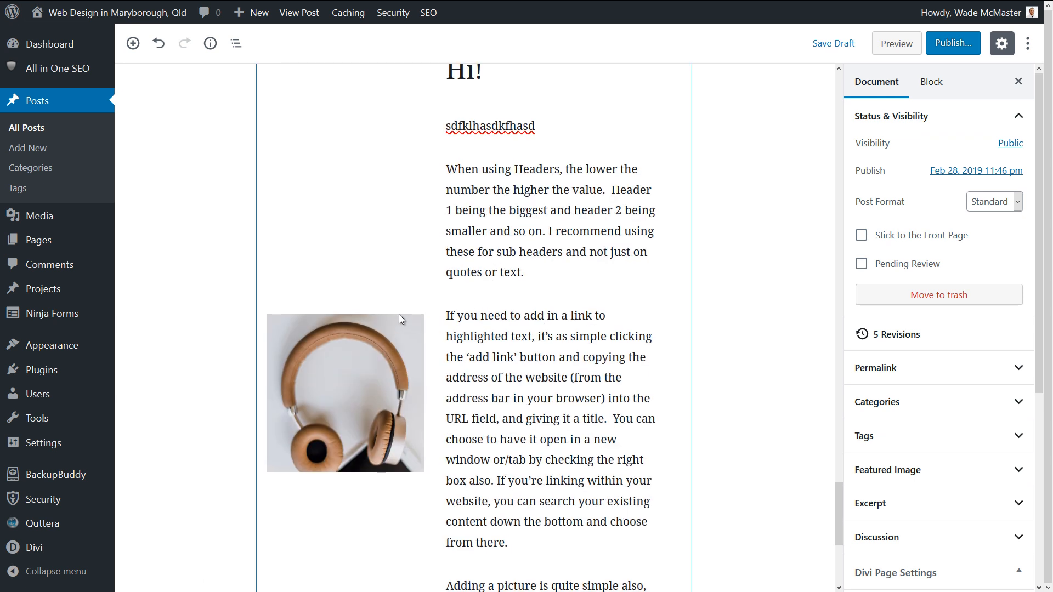
pyautogui.scroll(4, 548, 241)
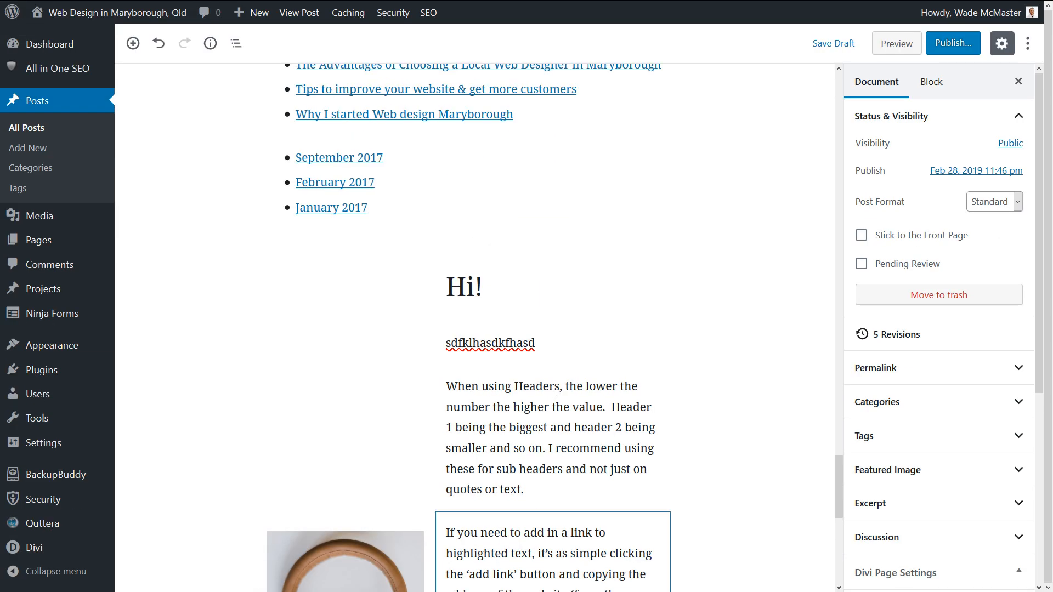
pyautogui.scroll(-5, 552, 415)
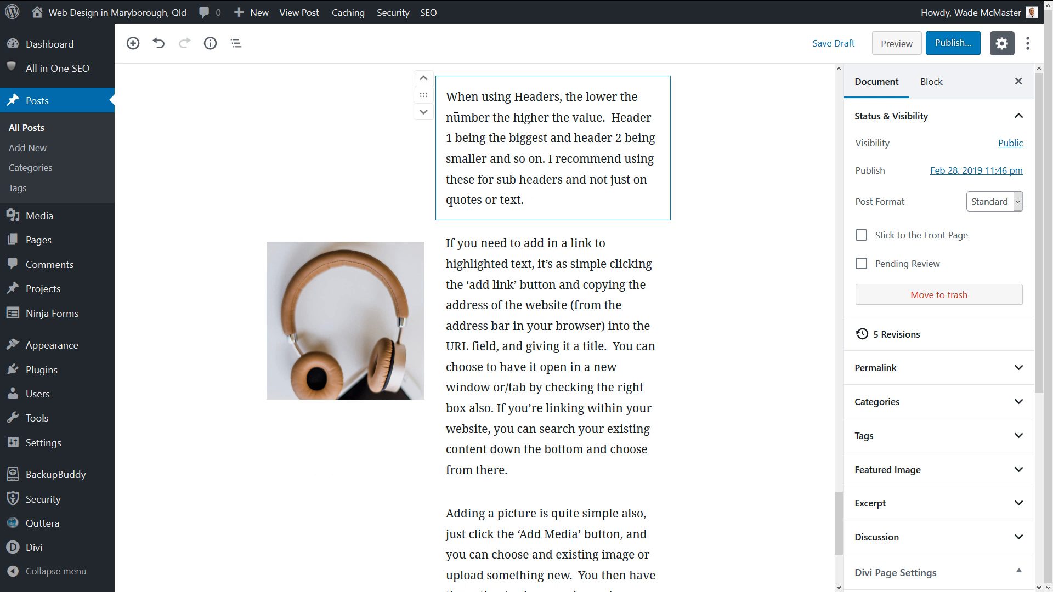
pyautogui.scroll(4, 307, 345)
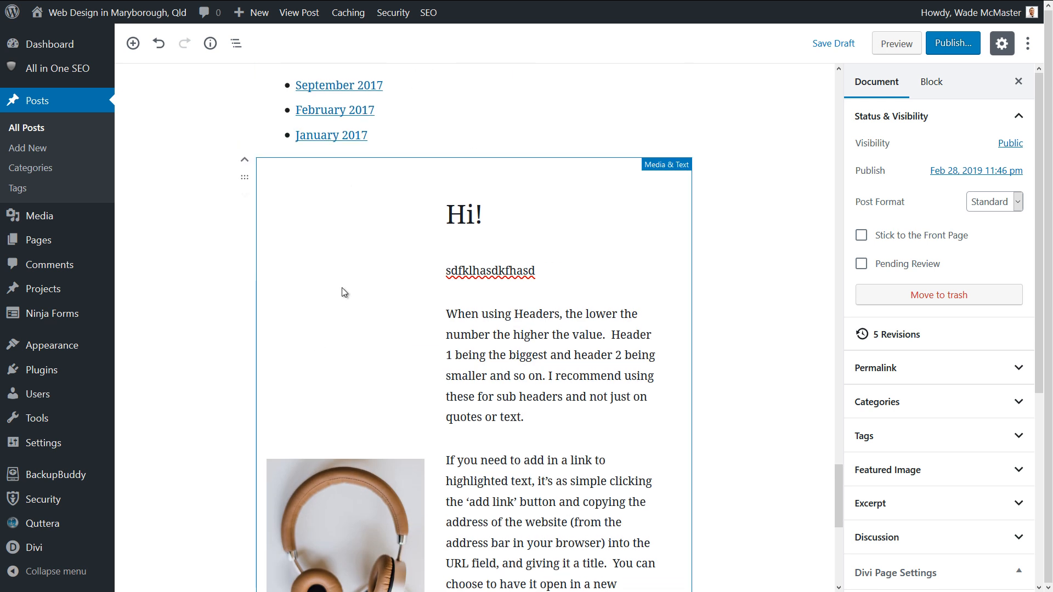
pyautogui.click(539, 374)
# Try the Media & Text block with its media on the right, return the media to the left, and try the Stack on mobile option.
pyautogui.click(364, 296)
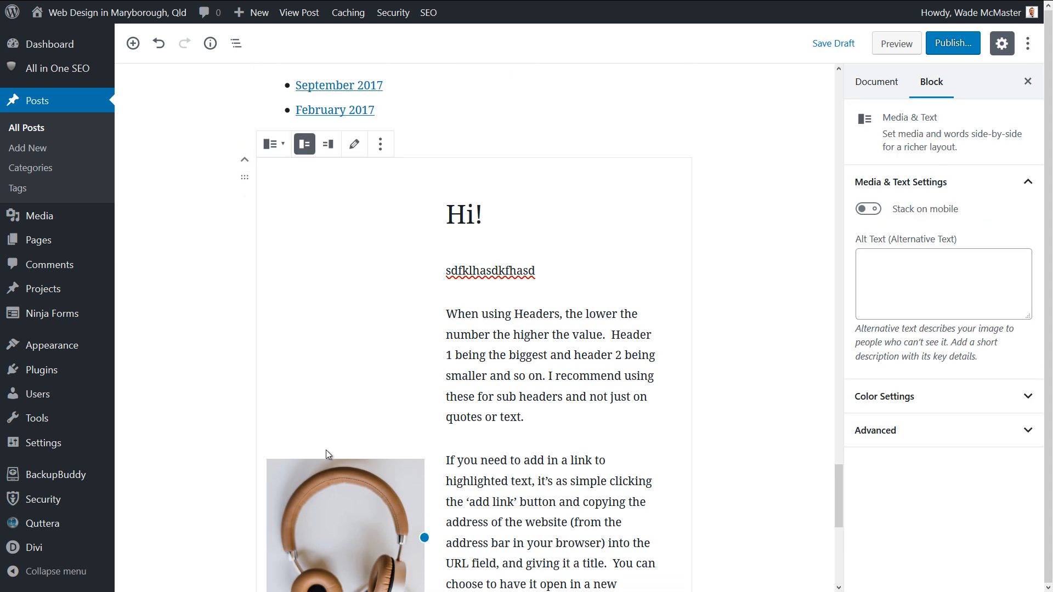
pyautogui.click(327, 144)
pyautogui.click(304, 145)
pyautogui.click(869, 210)
pyautogui.scroll(-8, 520, 334)
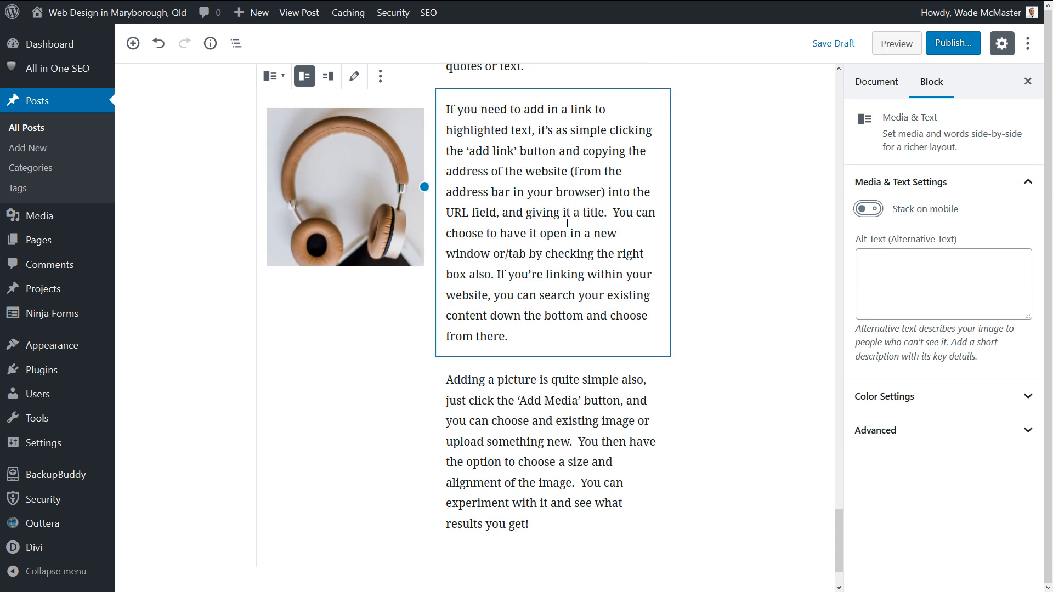
pyautogui.scroll(7, 519, 334)
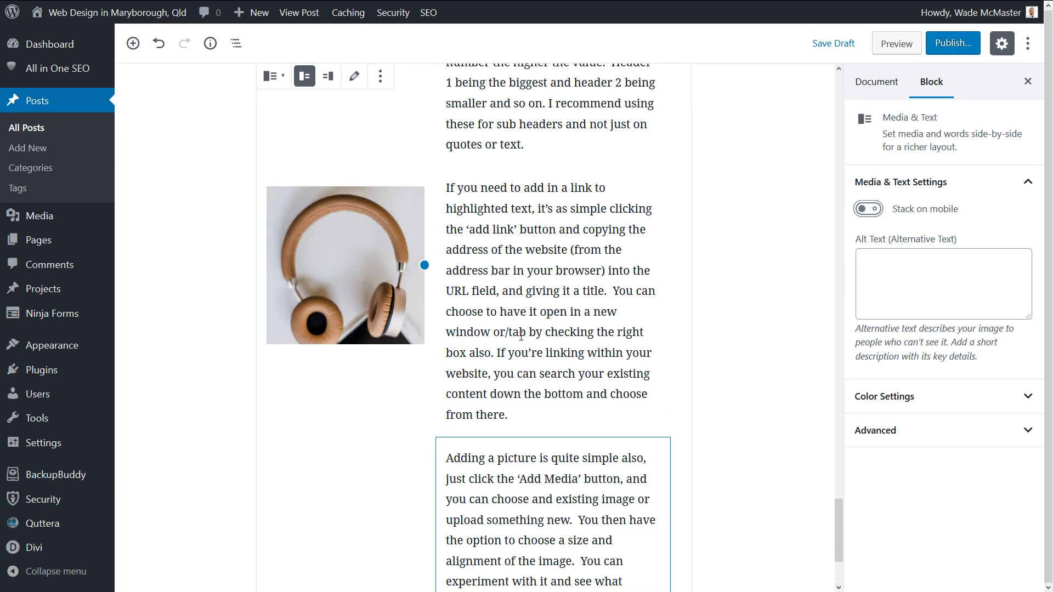
# Move "Hi!" down below the "When using Headers" paragraph and remove the "If you need to add in a link" paragraph.
pyautogui.click(423, 140)
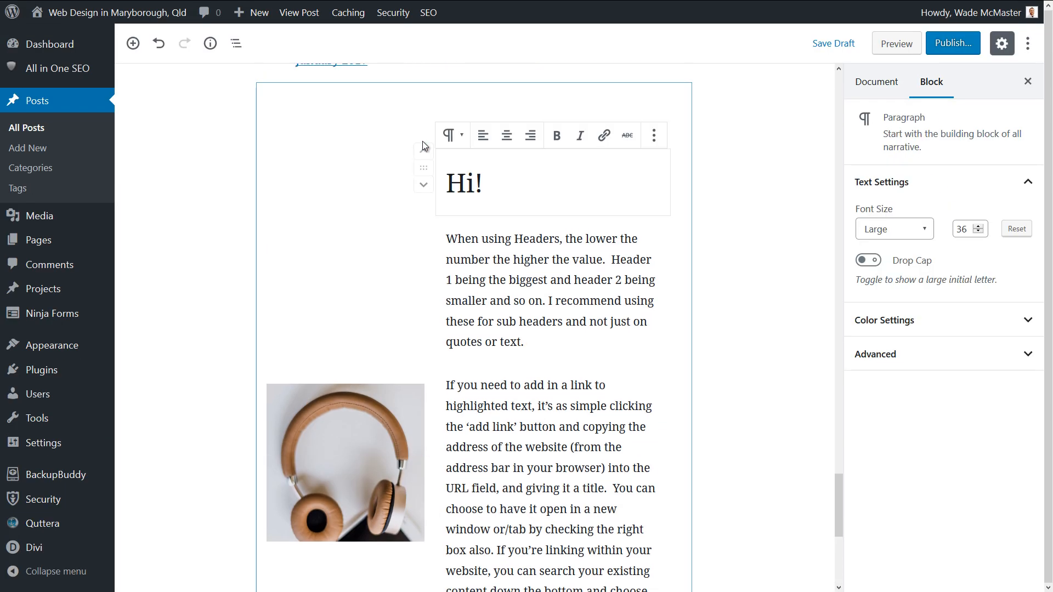
pyautogui.click(426, 183)
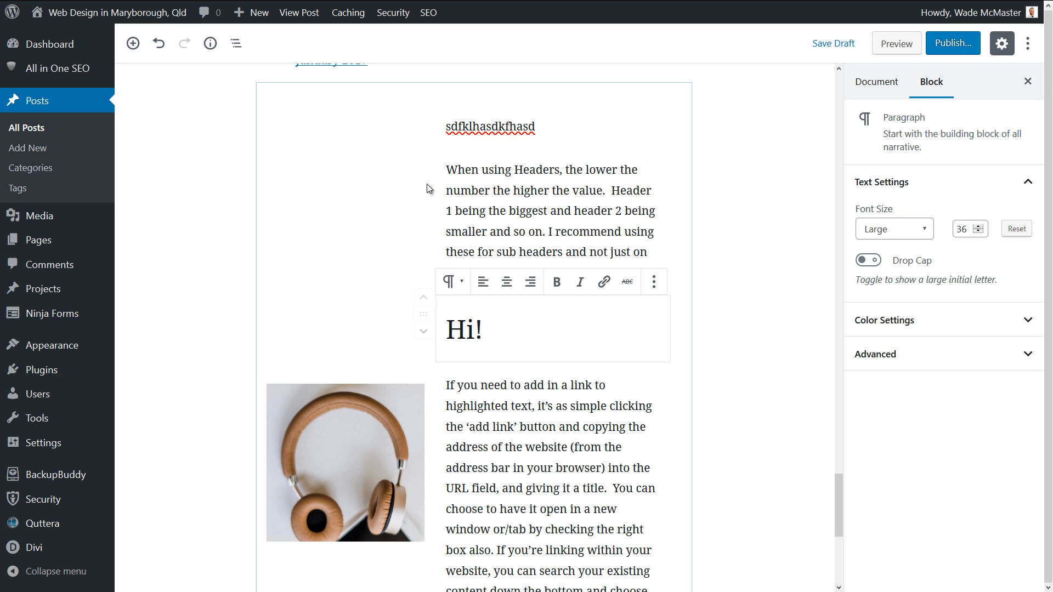
pyautogui.click(512, 484)
pyautogui.click(650, 355)
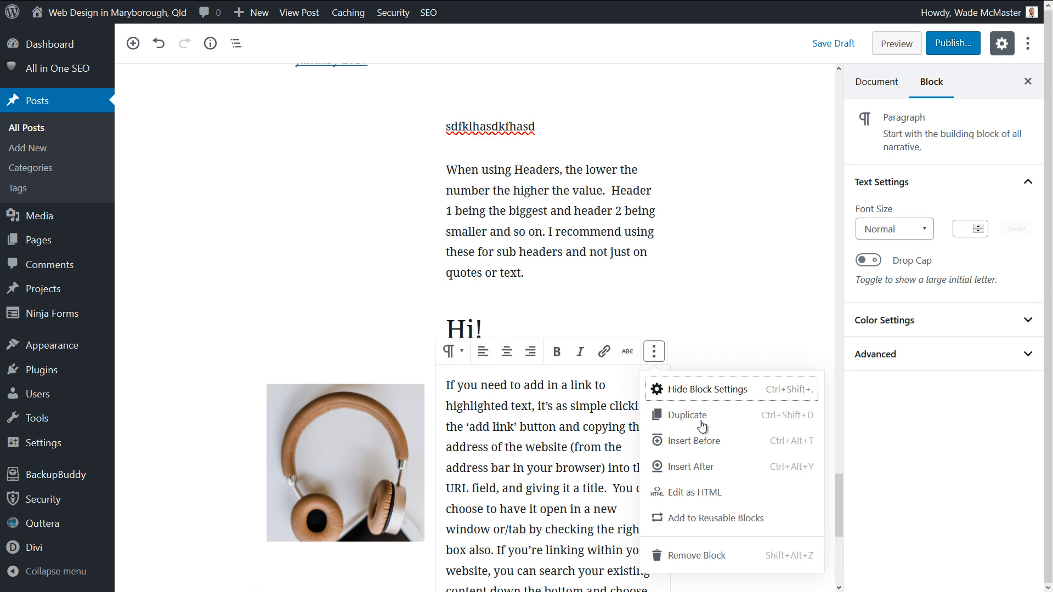
pyautogui.click(694, 554)
# Add a Spacer block from the layout elements below the Media & Text block.
pyautogui.scroll(1, 591, 346)
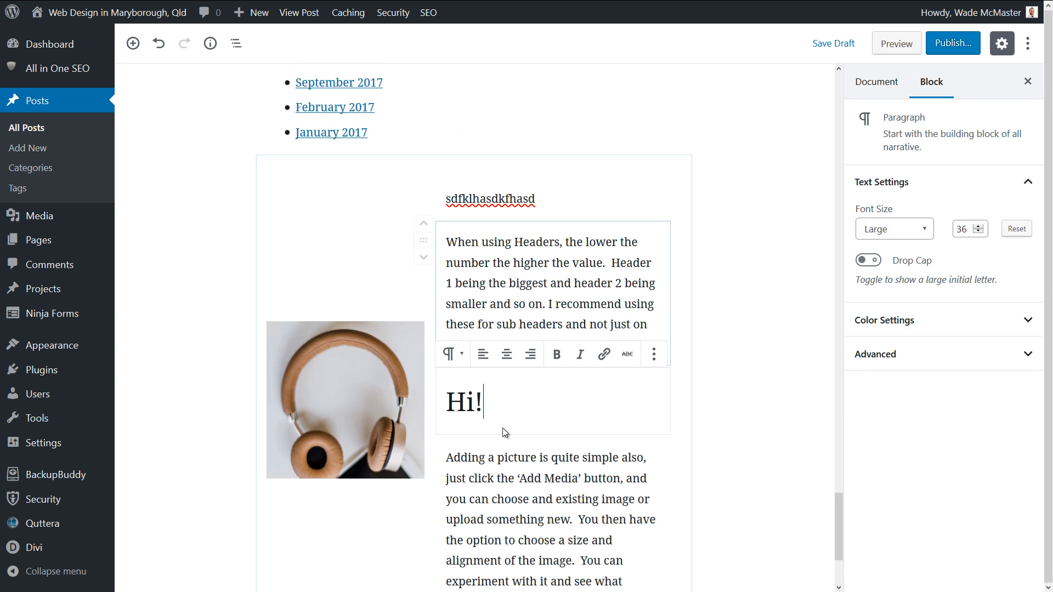
pyautogui.scroll(-1, 455, 389)
pyautogui.scroll(-2, 456, 389)
pyautogui.click(450, 488)
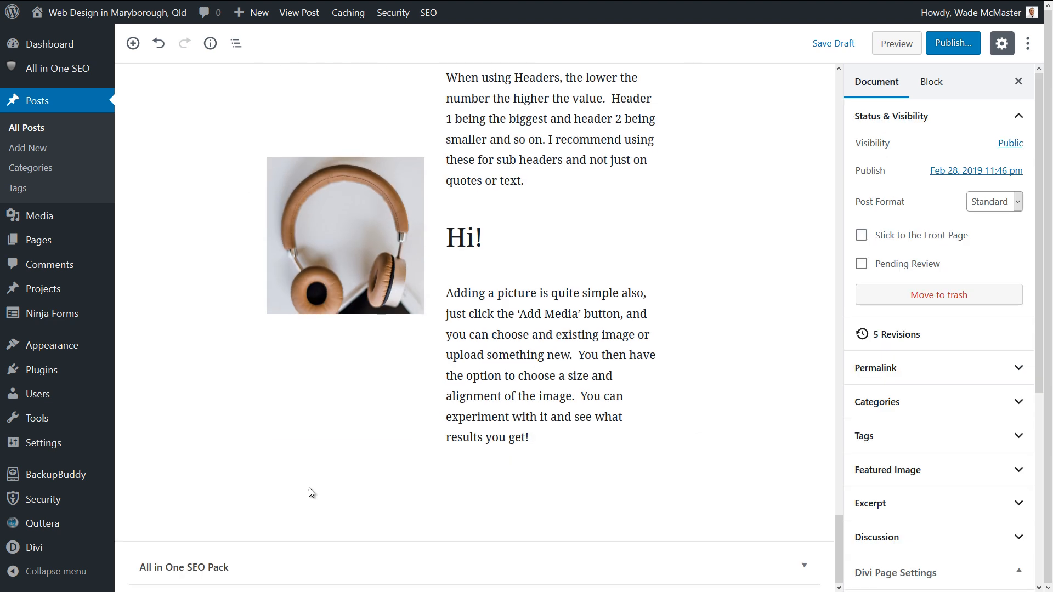
pyautogui.click(295, 501)
pyautogui.click(234, 502)
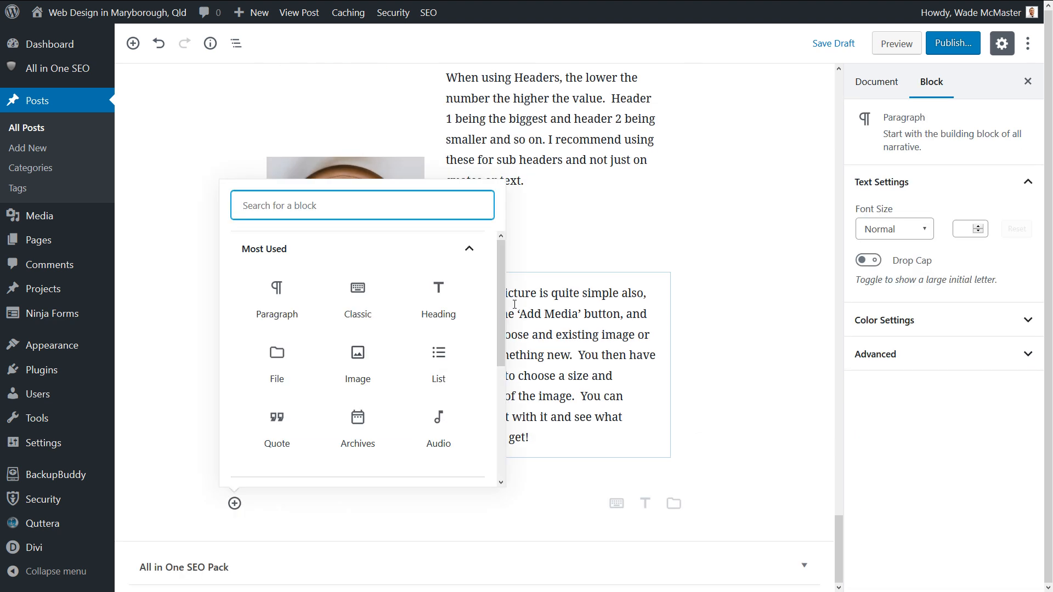
pyautogui.moveTo(498, 320); pyautogui.dragTo(497, 425)
pyautogui.click(383, 406)
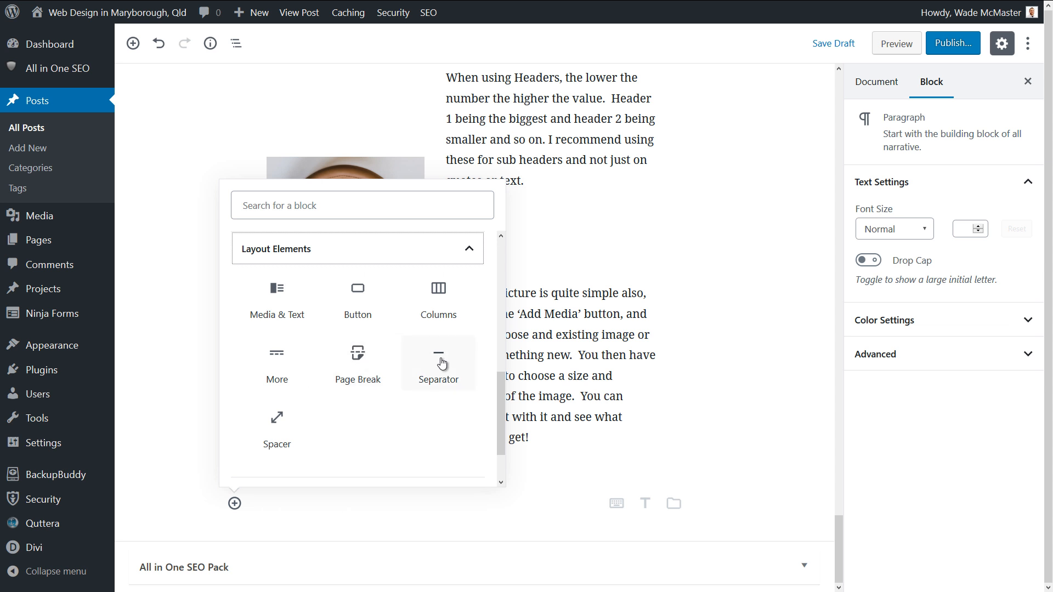
pyautogui.click(278, 421)
# Reduce the spacer's height to 59 pixels, and remove the spacer block from the post.
pyautogui.scroll(-3, 439, 455)
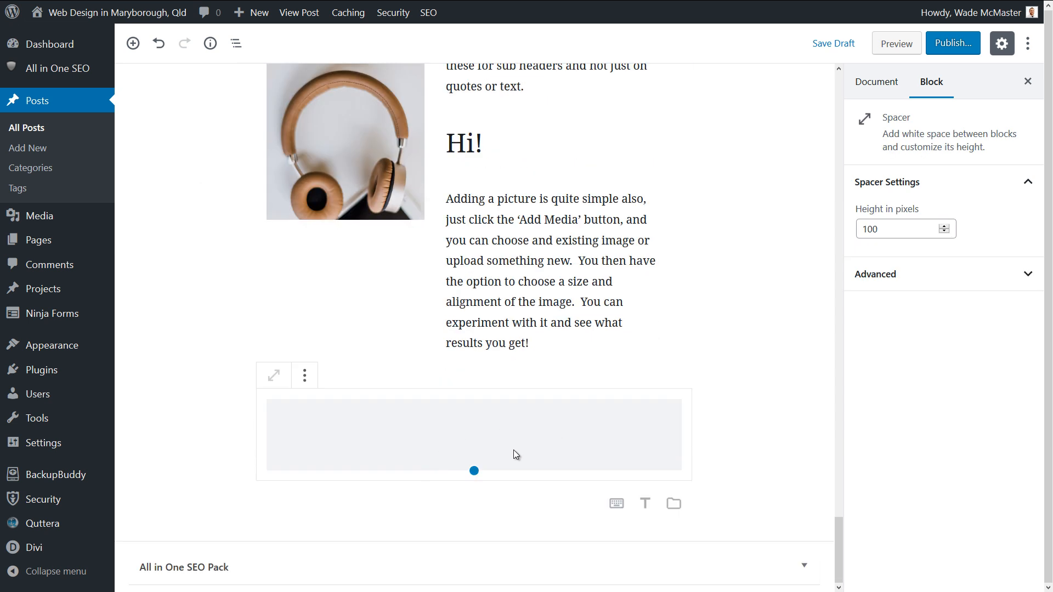
pyautogui.moveTo(474, 421); pyautogui.dragTo(475, 491)
pyautogui.click(304, 425)
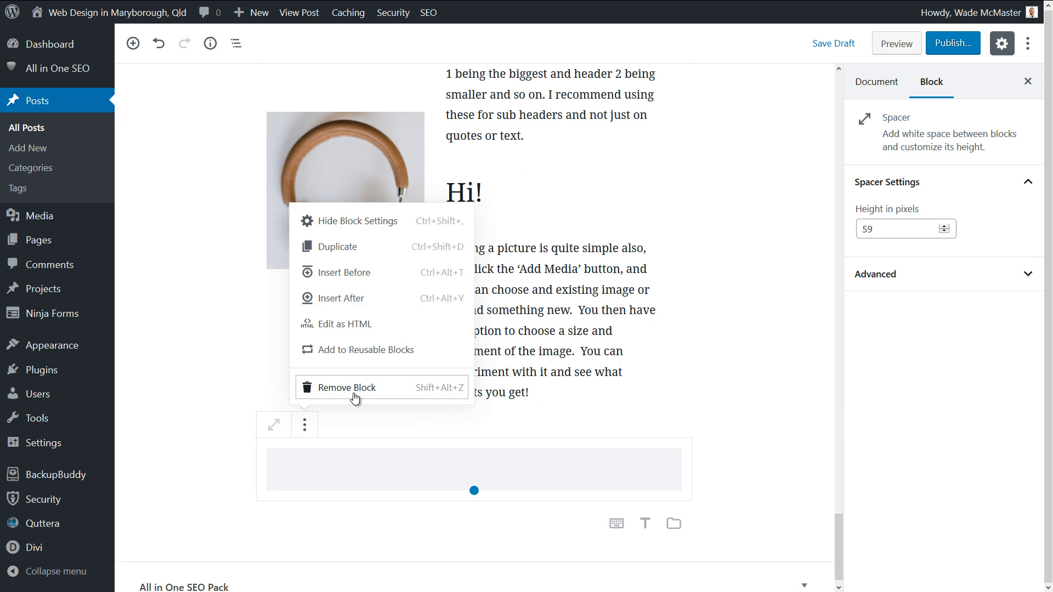
pyautogui.click(355, 390)
# Add a Button block from the layout elements below the Media & Text block.
pyautogui.click(235, 503)
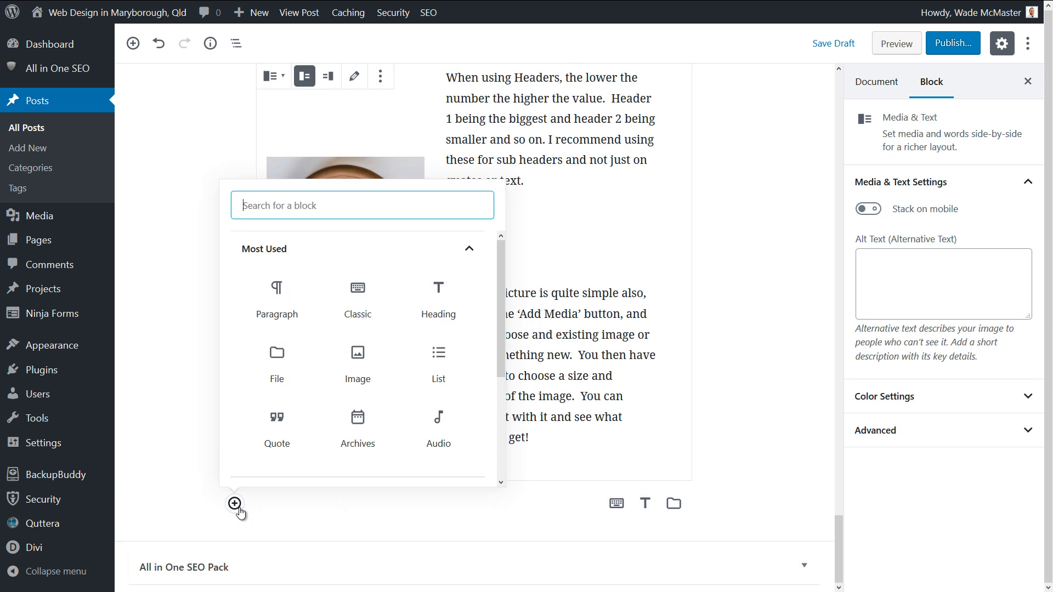
pyautogui.moveTo(501, 304); pyautogui.dragTo(501, 404)
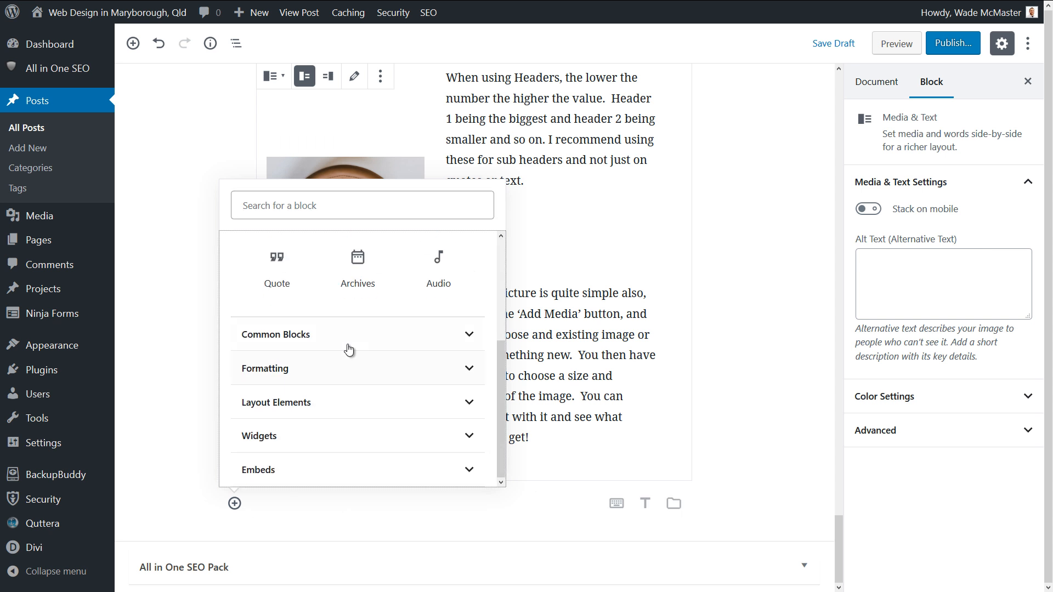
pyautogui.click(350, 410)
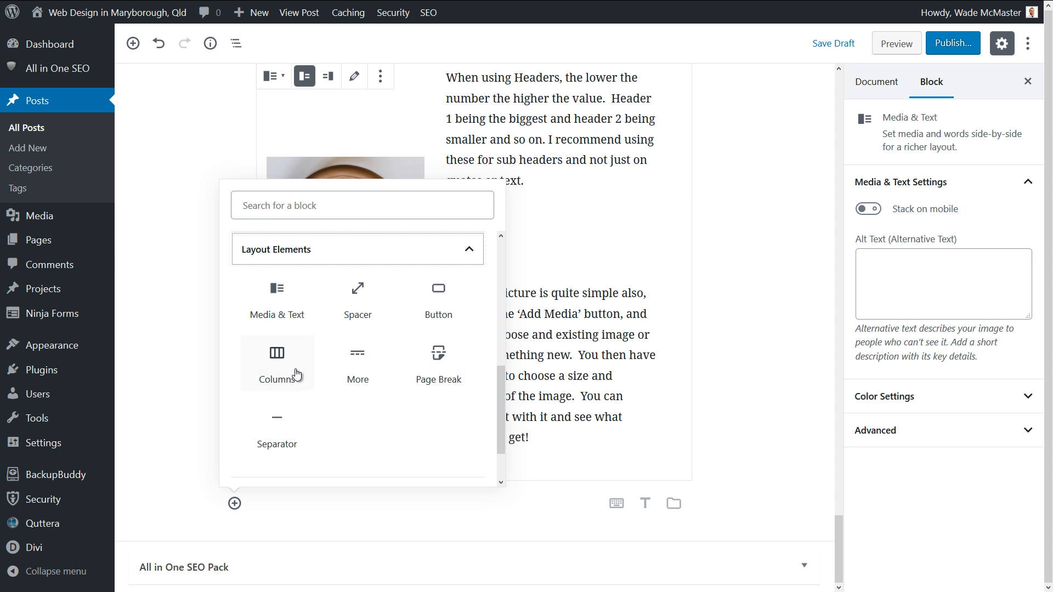
pyautogui.click(440, 295)
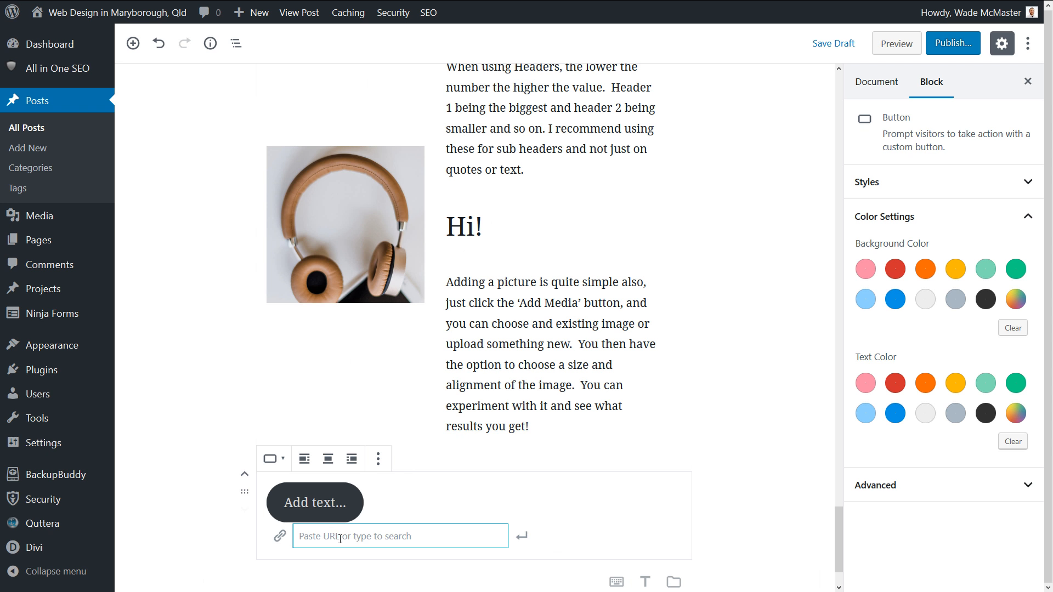
pyautogui.write('http://www.google.com')
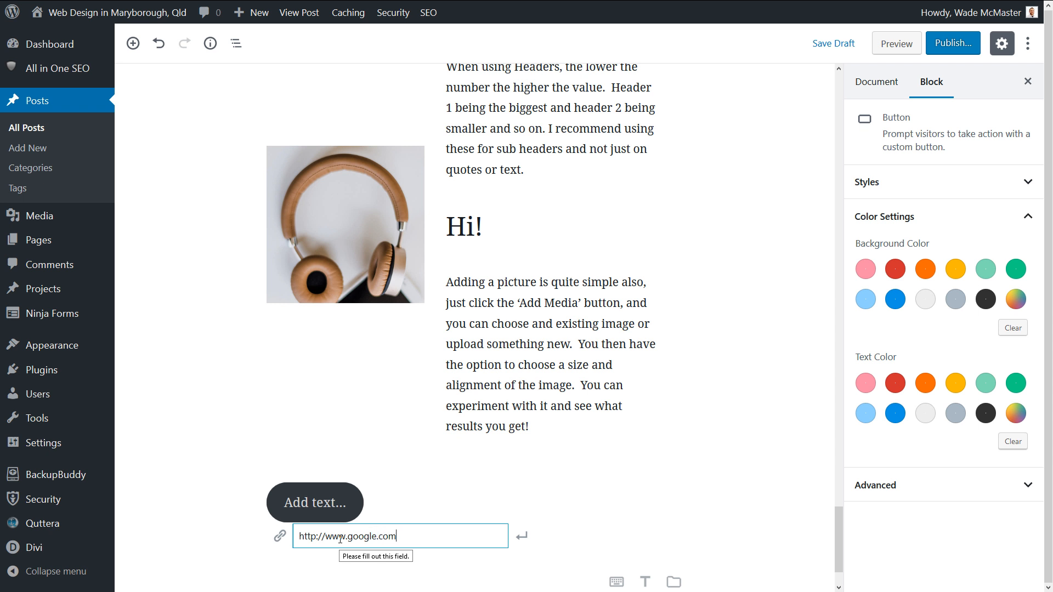
pyautogui.click(329, 503)
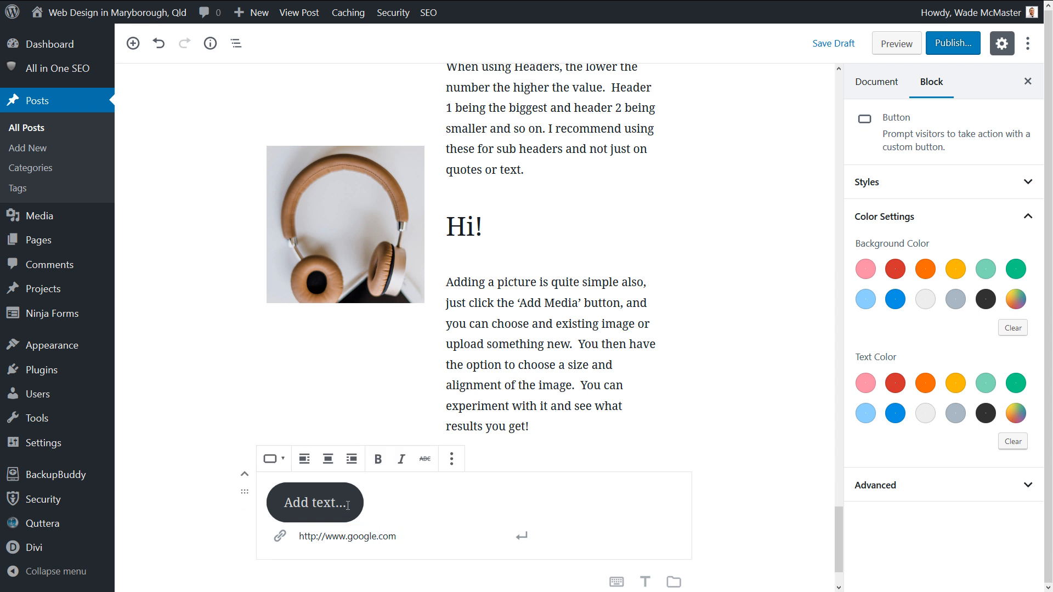
pyautogui.write('Visit Google')
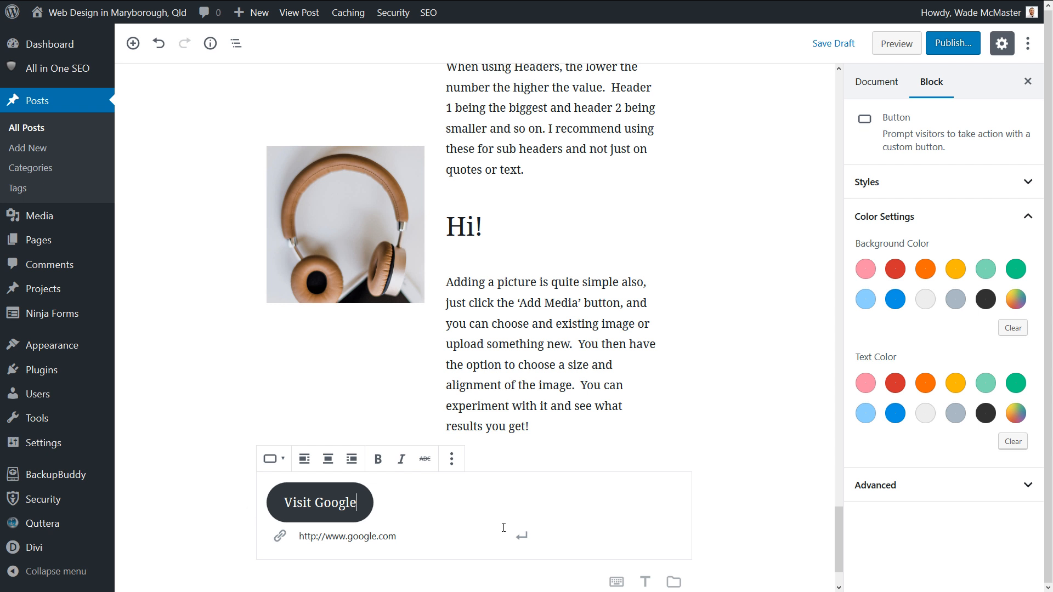
pyautogui.click(521, 535)
# Add a Columns block from the layout elements between the table and the Verse block.
pyautogui.scroll(9, 548, 482)
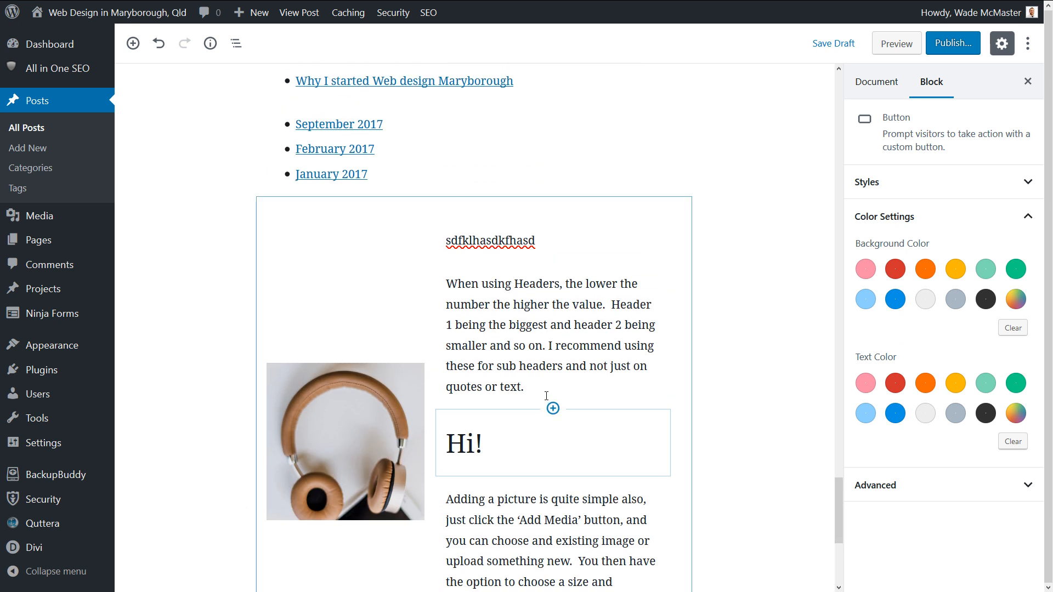
pyautogui.scroll(1, 572, 413)
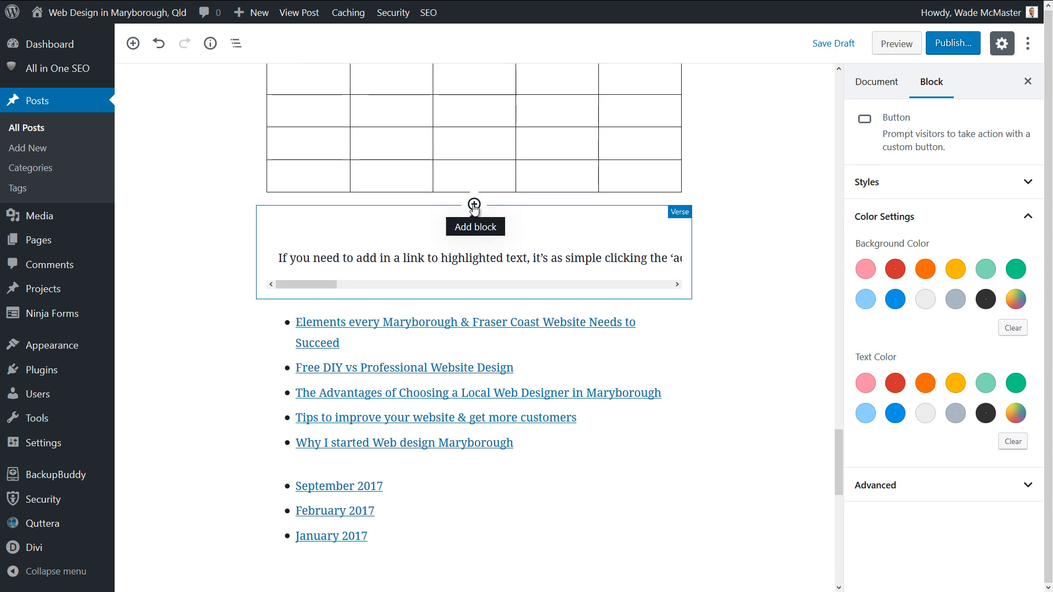
pyautogui.click(475, 205)
pyautogui.moveTo(613, 334); pyautogui.dragTo(612, 451)
pyautogui.click(508, 414)
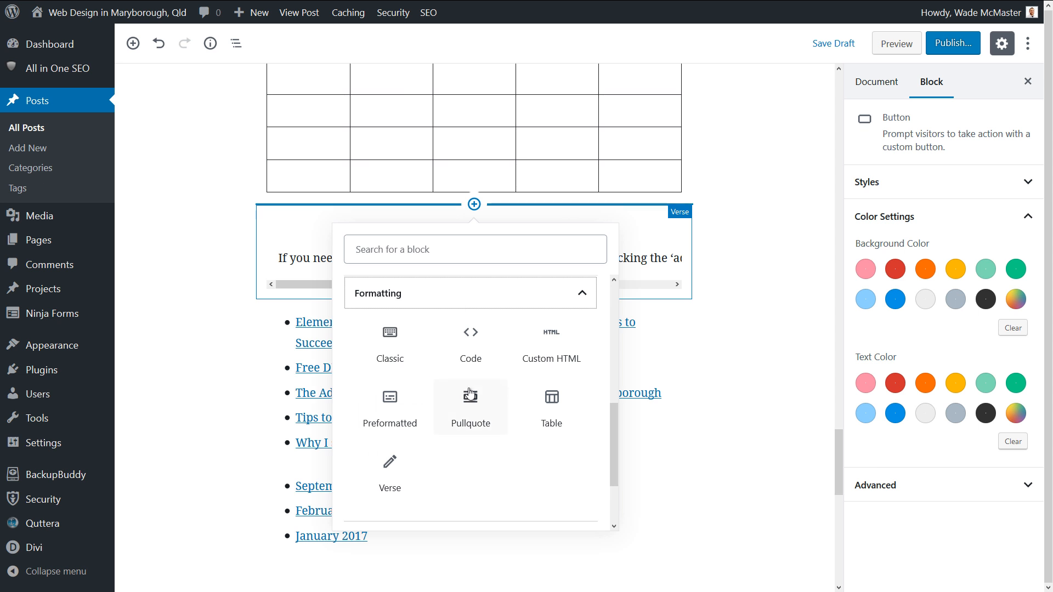
pyautogui.click(429, 294)
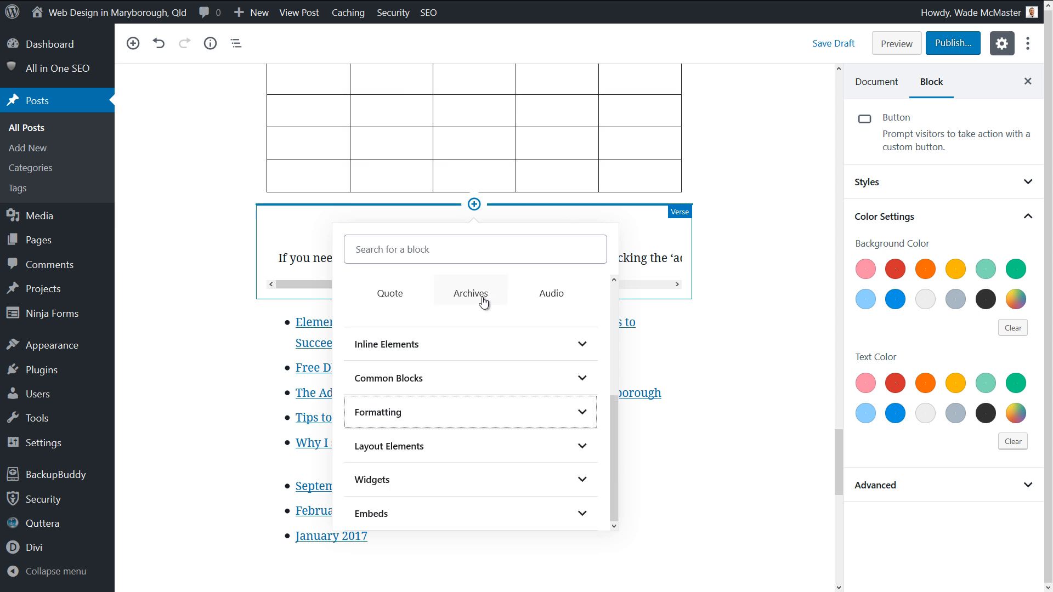
pyautogui.click(431, 445)
pyautogui.click(391, 408)
# Move the Verse block into the first column and the Latest Posts block into the second column.
pyautogui.click(488, 229)
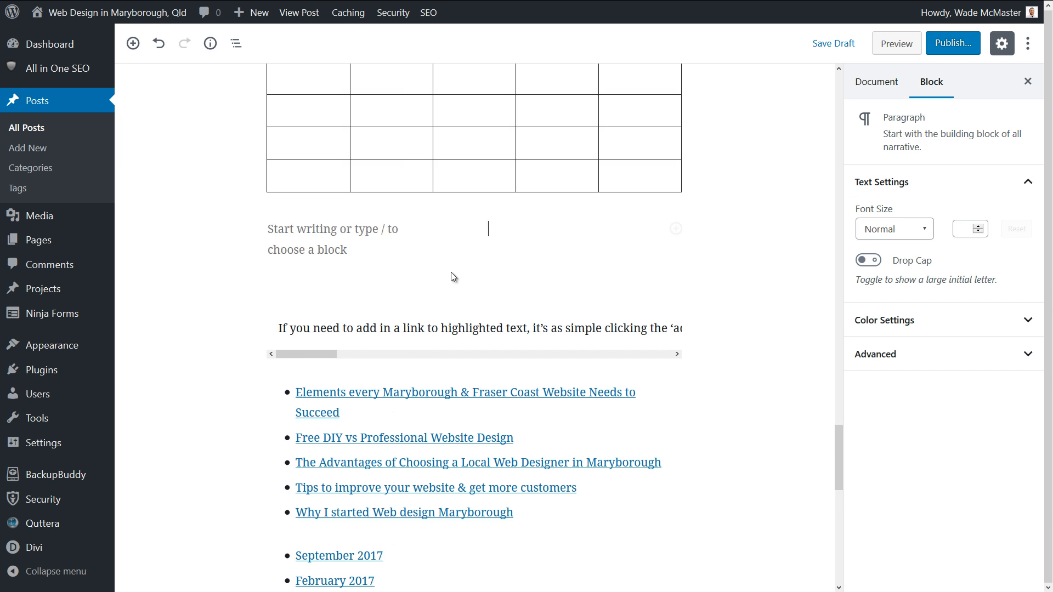
pyautogui.moveTo(249, 296); pyautogui.dragTo(299, 220)
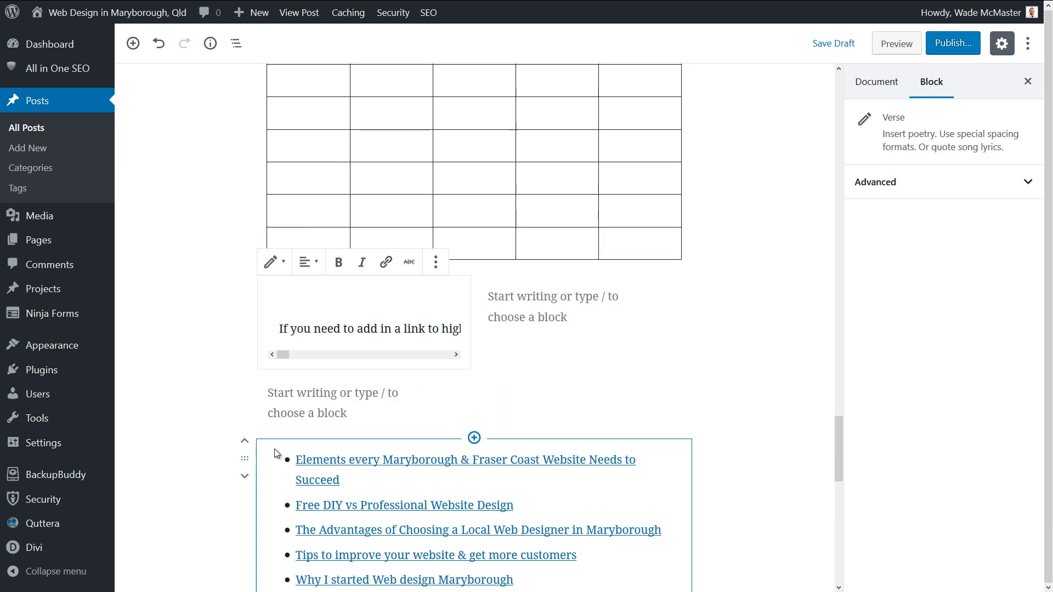
pyautogui.moveTo(245, 458); pyautogui.dragTo(517, 301)
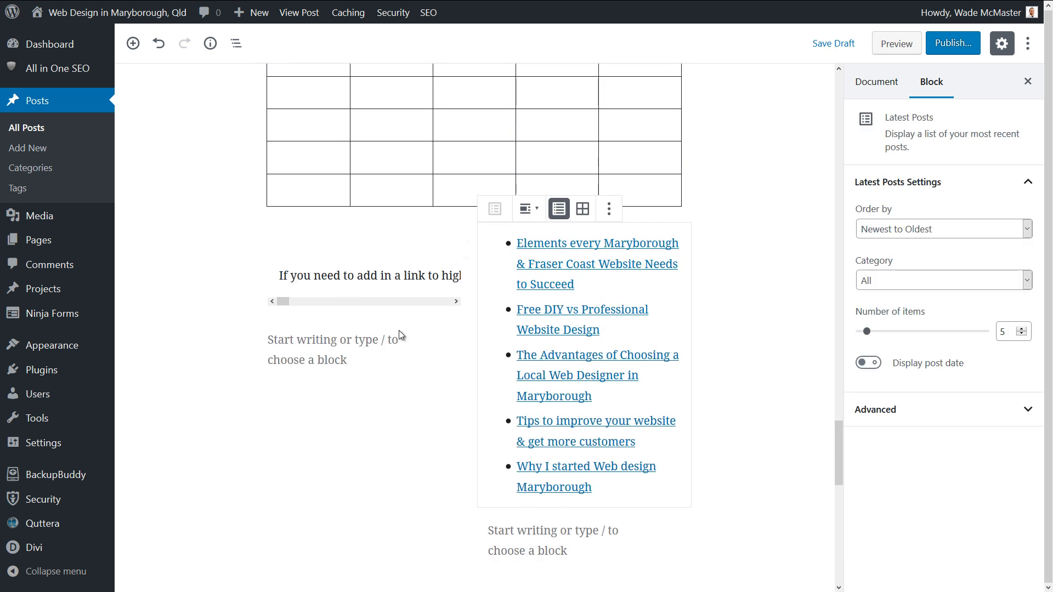
# Add a paragraph reading "This is column 1" above the Verse block in the first column.
pyautogui.click(364, 222)
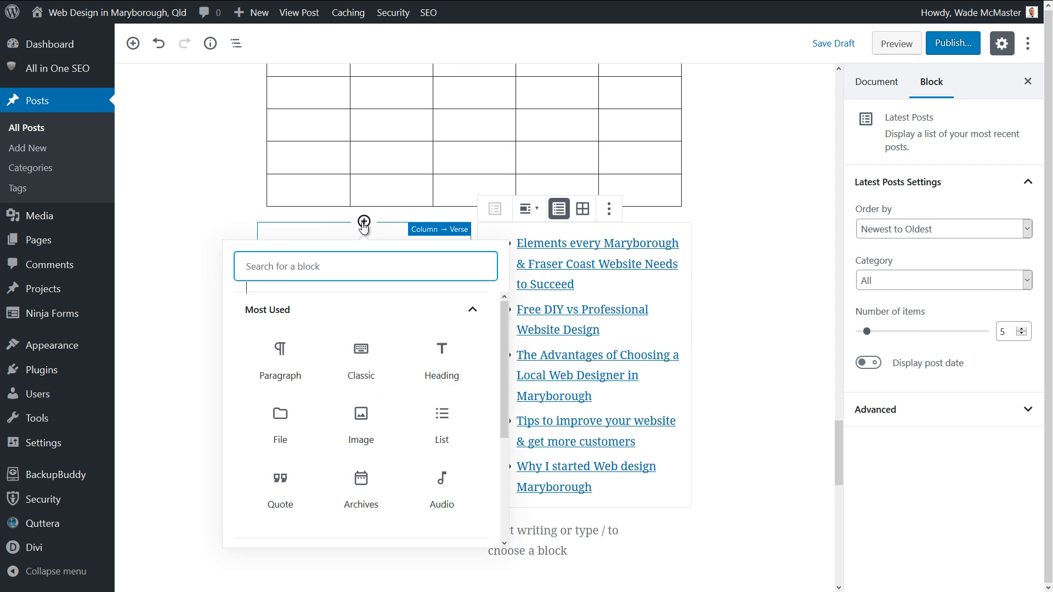
pyautogui.click(296, 367)
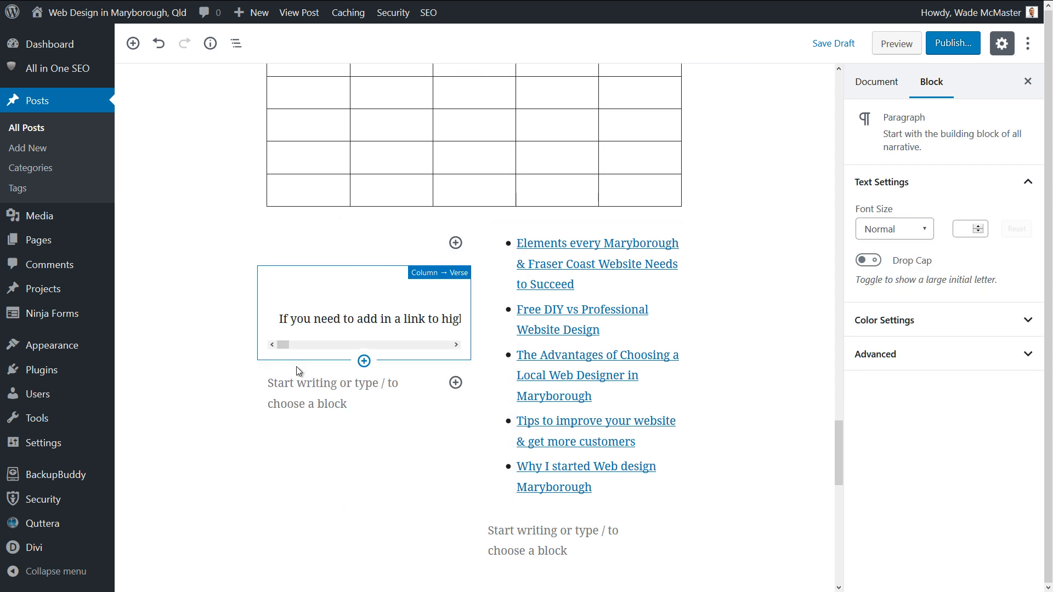
pyautogui.write('This is columnb 1')
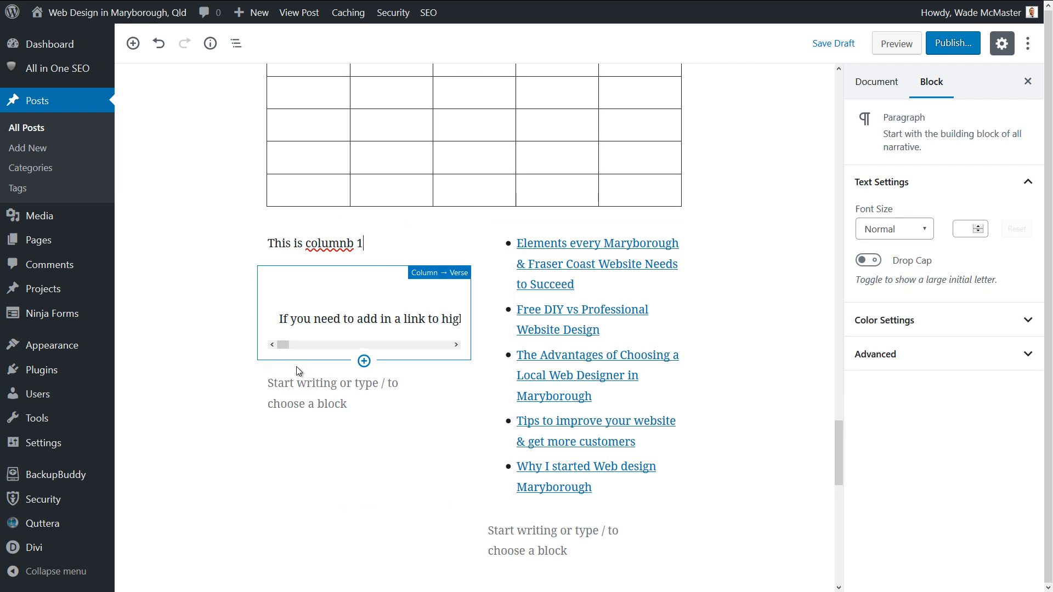
pyautogui.press('BackSpace')
pyautogui.press('BackSpace')
pyautogui.press('BackSpace')
pyautogui.write('1')
pyautogui.press('BackSpace')
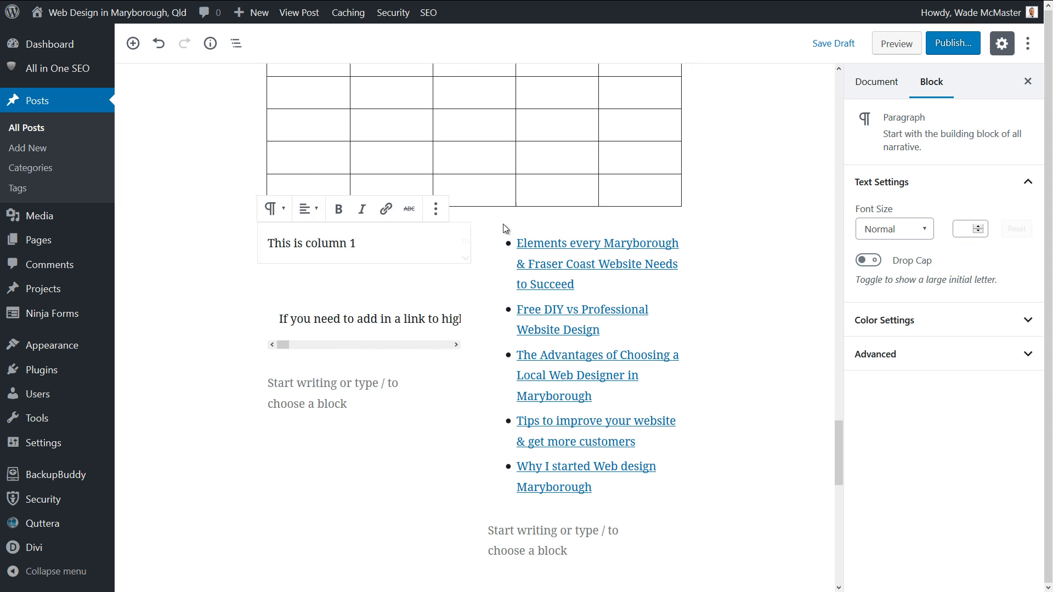
# Select the whole Columns block, try column counts of 5, 3 and 6, and set it to 4 columns.
pyautogui.click(719, 510)
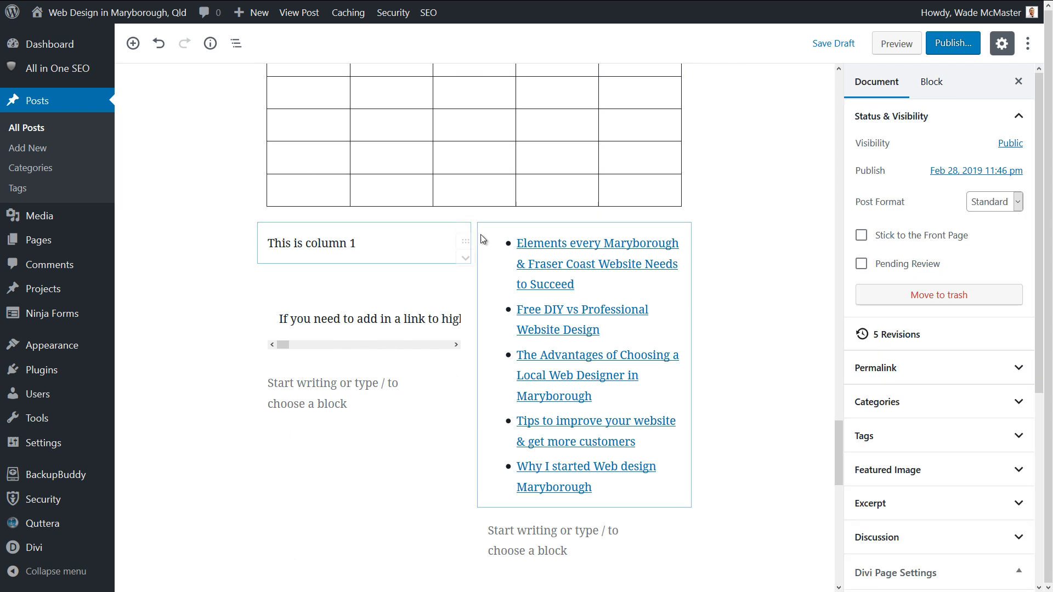
pyautogui.click(478, 237)
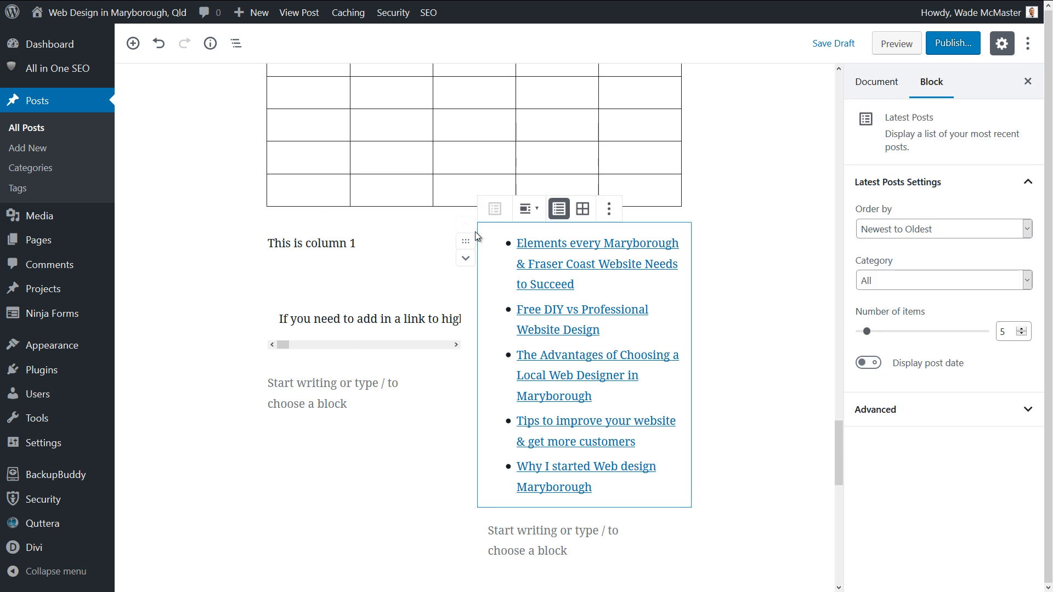
pyautogui.click(472, 296)
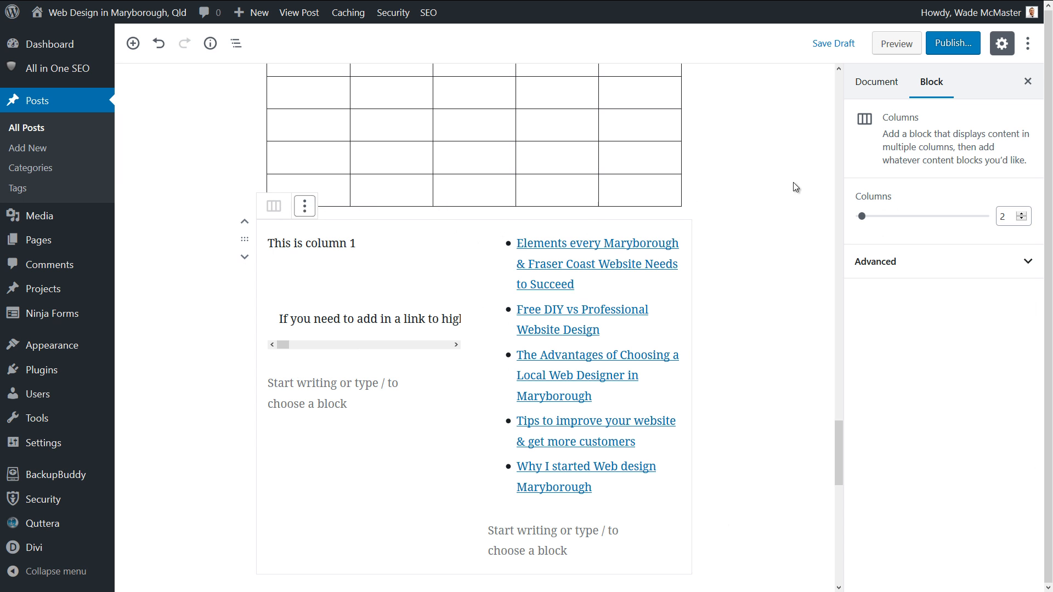
pyautogui.click(1022, 214)
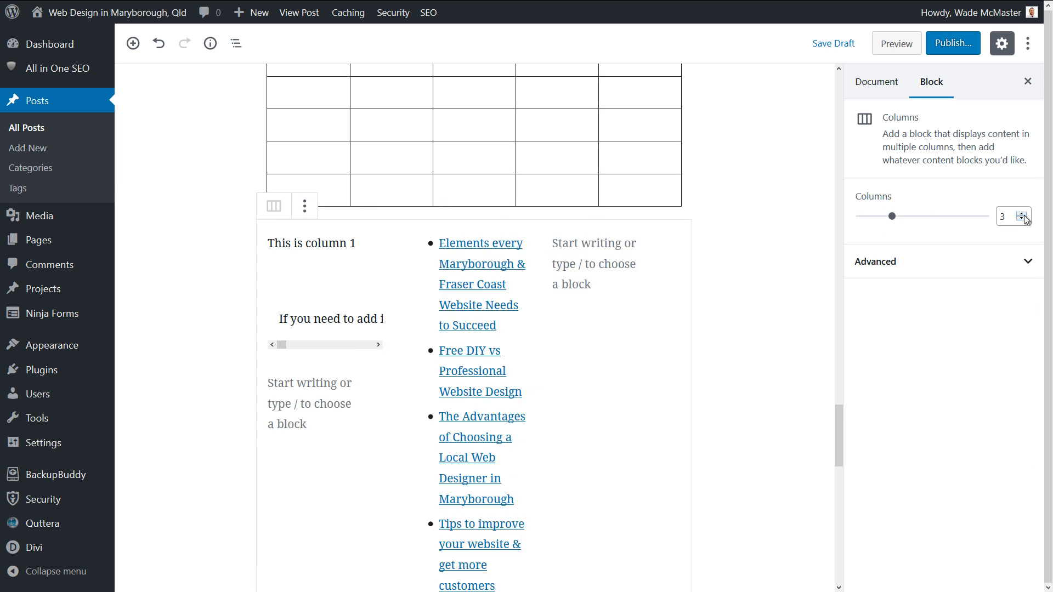
pyautogui.click(1022, 213)
pyautogui.click(1022, 214)
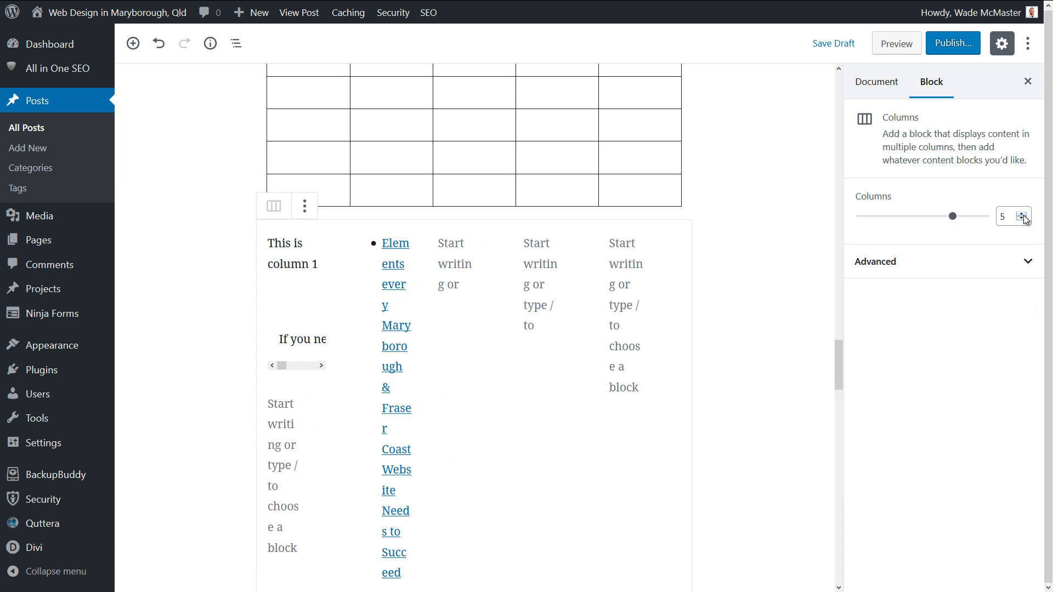
pyautogui.click(1022, 220)
pyautogui.click(1022, 220)
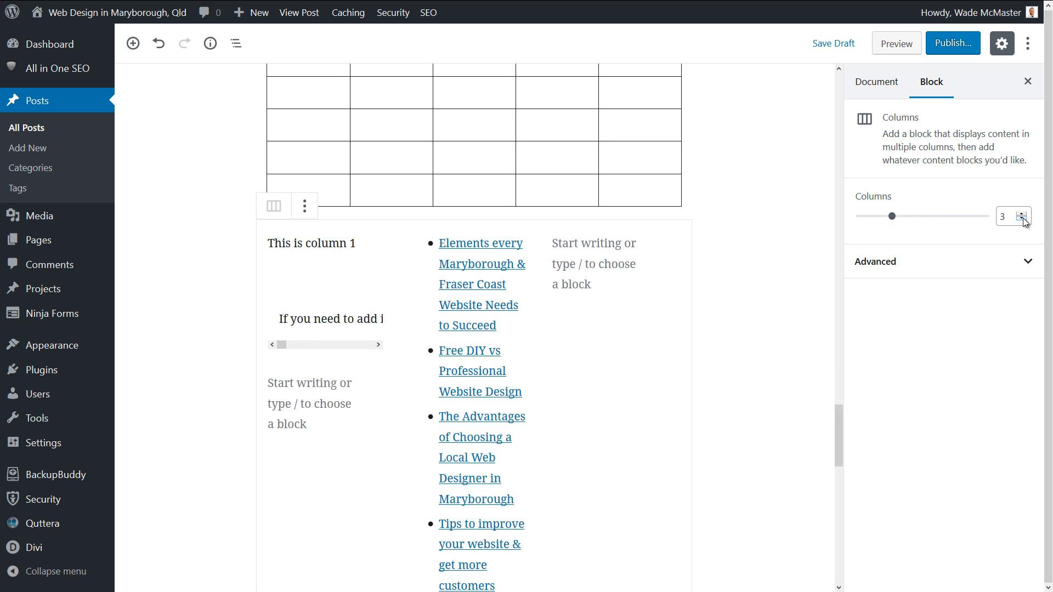
pyautogui.moveTo(890, 216); pyautogui.dragTo(987, 248)
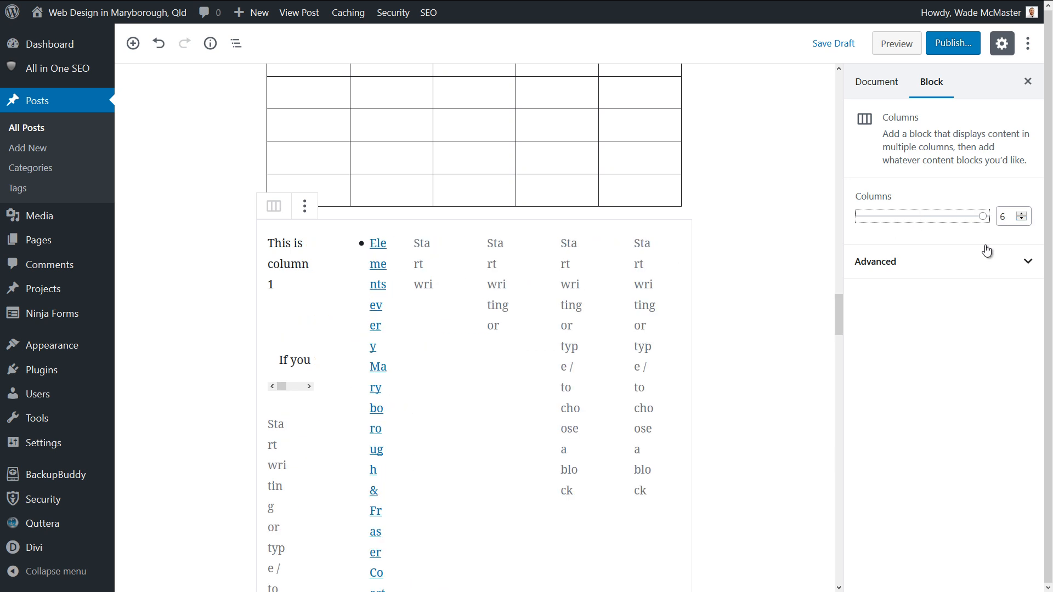
pyautogui.moveTo(939, 218)
pyautogui.mouseDown()
pyautogui.moveTo(888, 216)
pyautogui.moveTo(922, 216)
pyautogui.mouseUp()
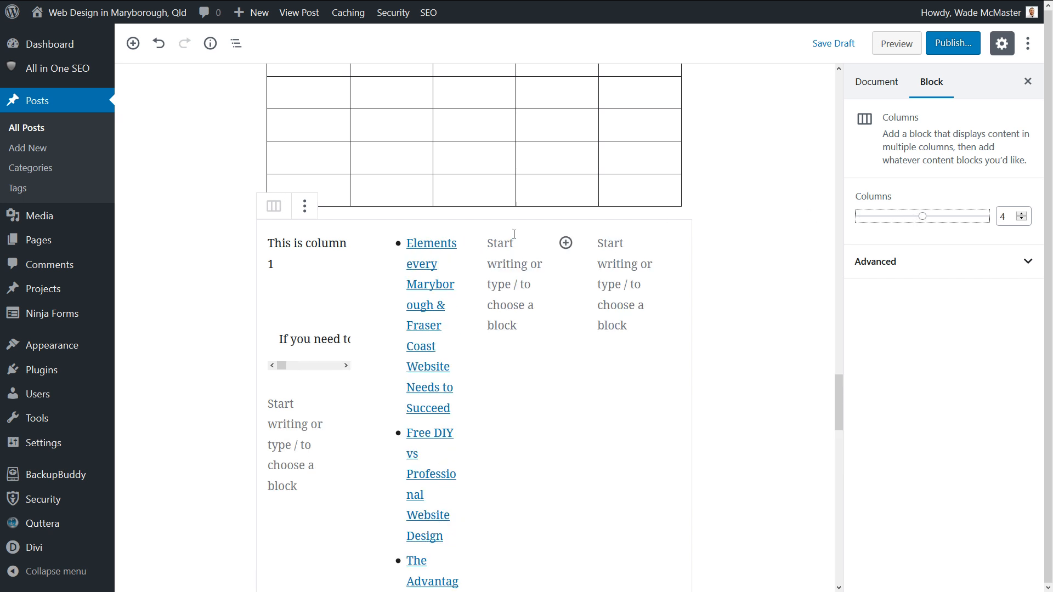
# Add a paragraph reading "column 3" in the third column.
pyautogui.click(564, 242)
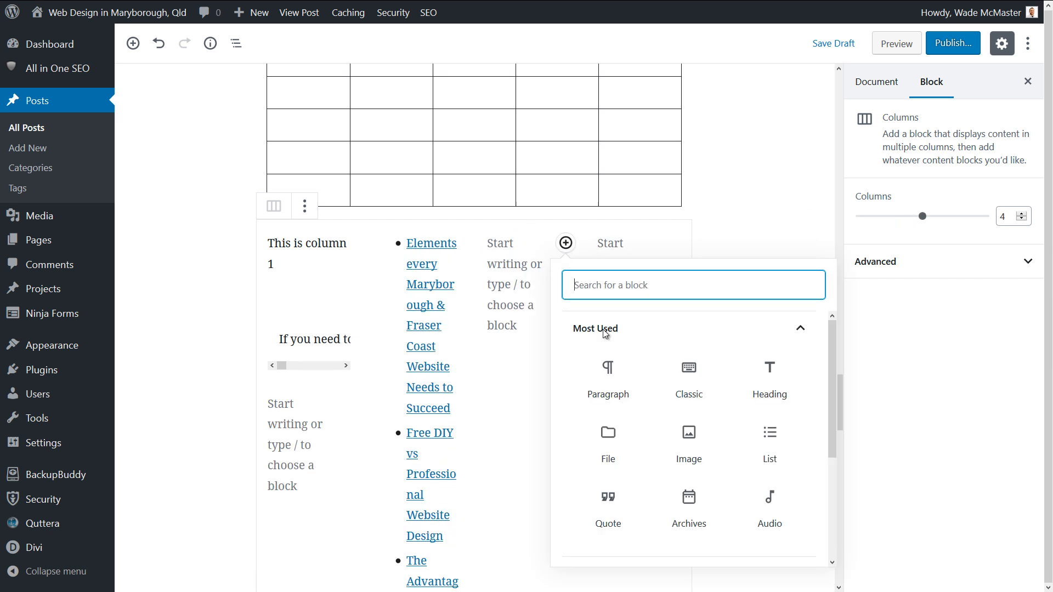
pyautogui.click(622, 376)
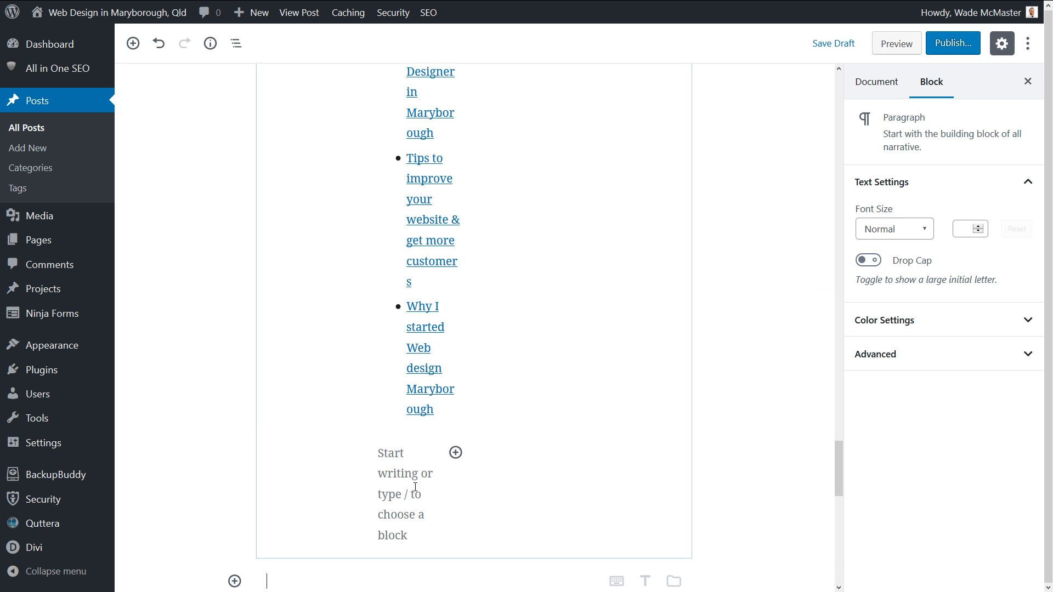
pyautogui.scroll(10, 413, 527)
pyautogui.scroll(-9, 499, 397)
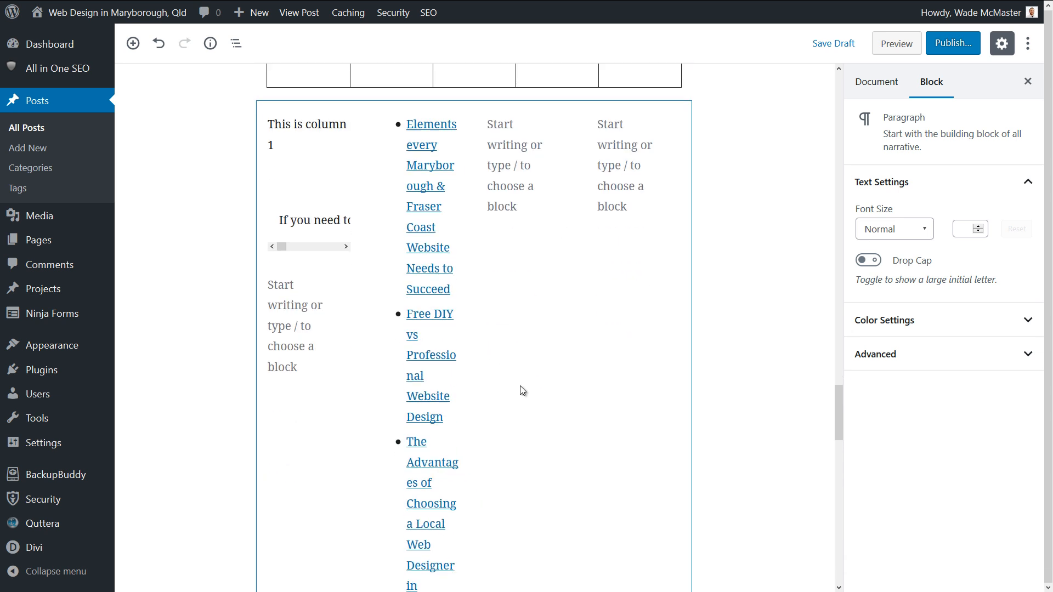
pyautogui.scroll(7, 505, 384)
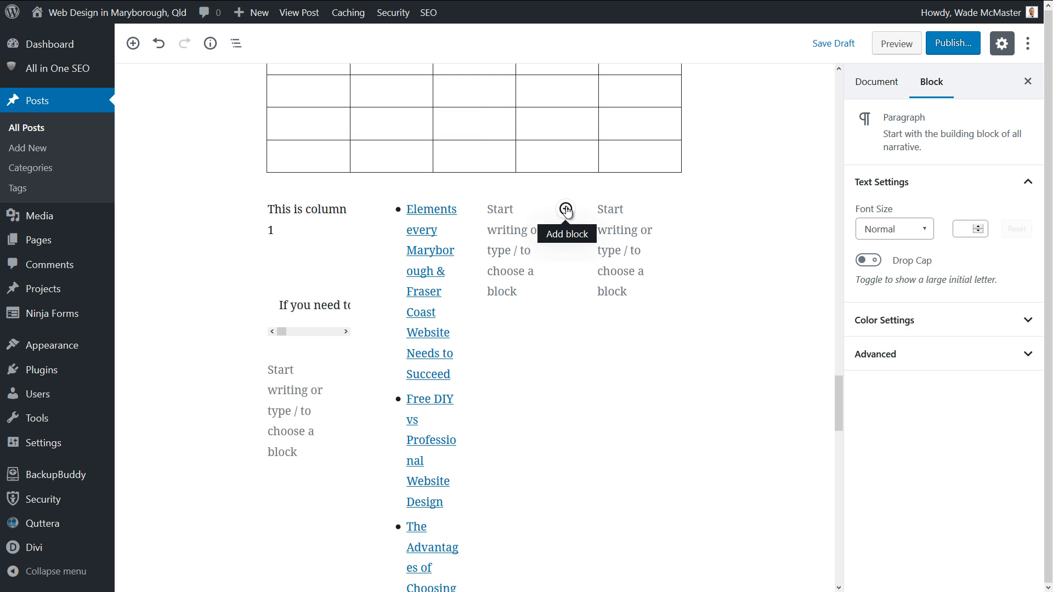
pyautogui.click(520, 213)
pyautogui.write('column 3')
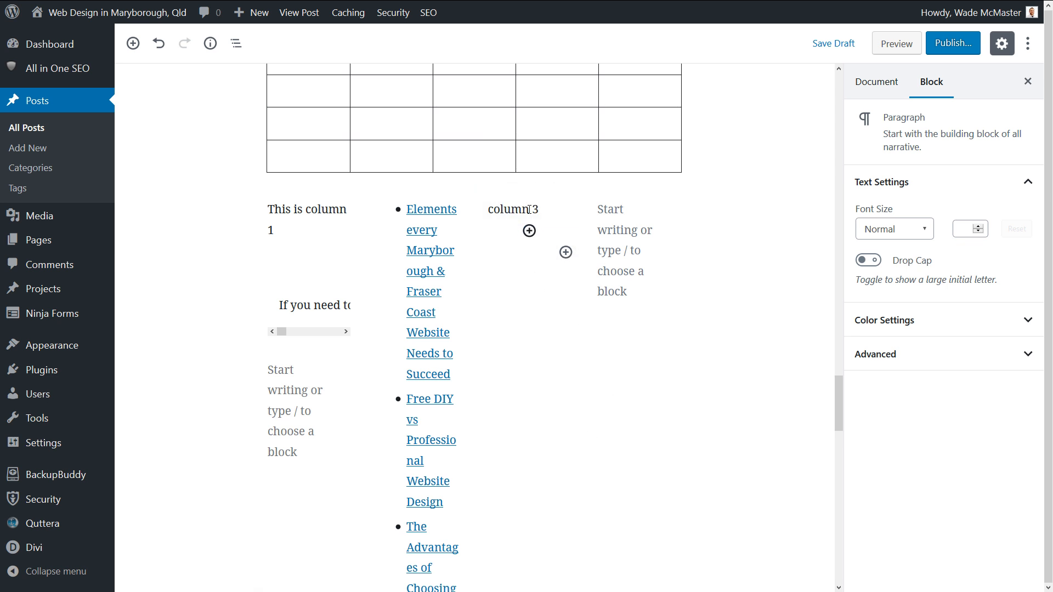
# Add a List block in the fourth column with the bulleted items "dfsdf" and "sdf".
pyautogui.click(639, 188)
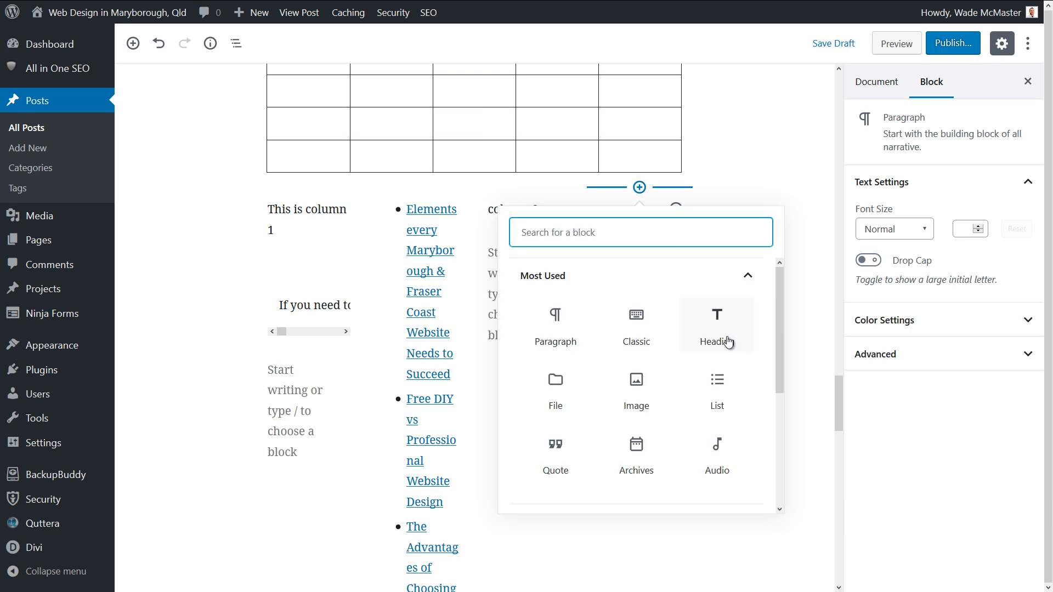
pyautogui.click(725, 388)
pyautogui.write('dfsdf')
pyautogui.press('Return')
pyautogui.write('sdf')
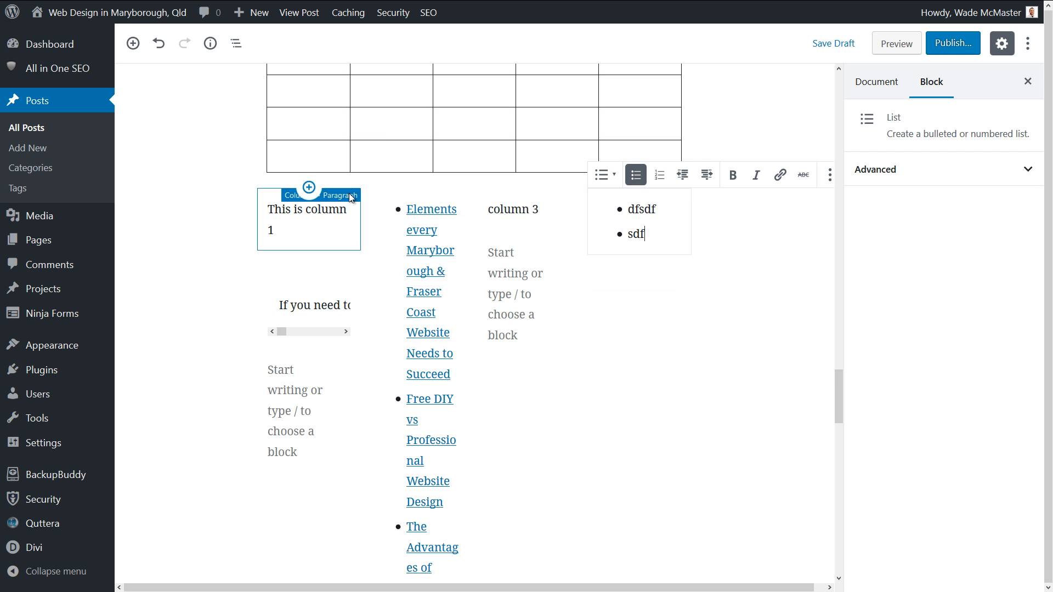
# Select the entire Columns block and remove it from the post along with its contents.
pyautogui.click(528, 298)
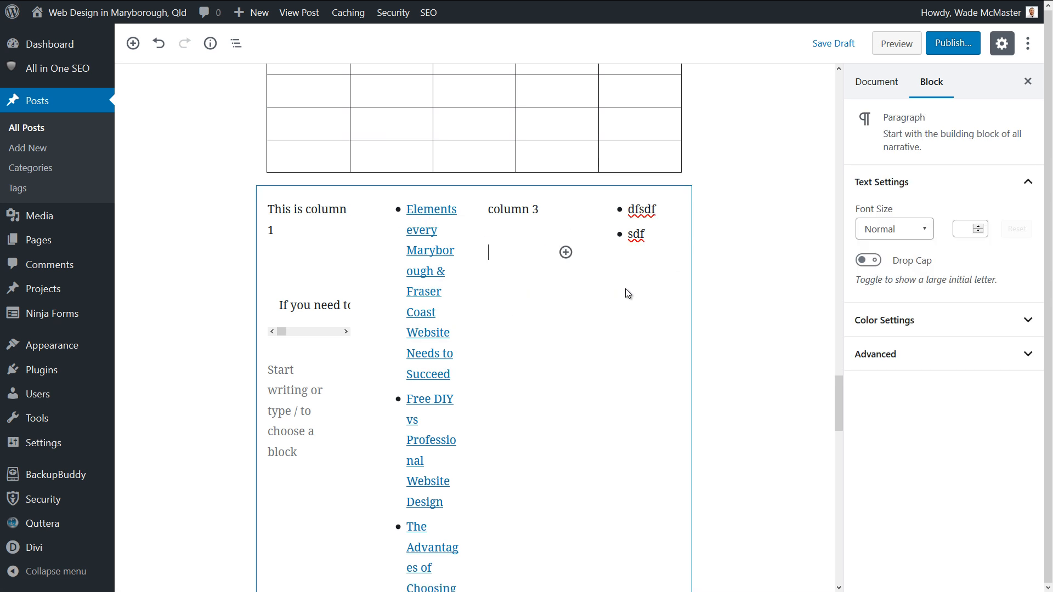
pyautogui.click(494, 210)
pyautogui.click(628, 209)
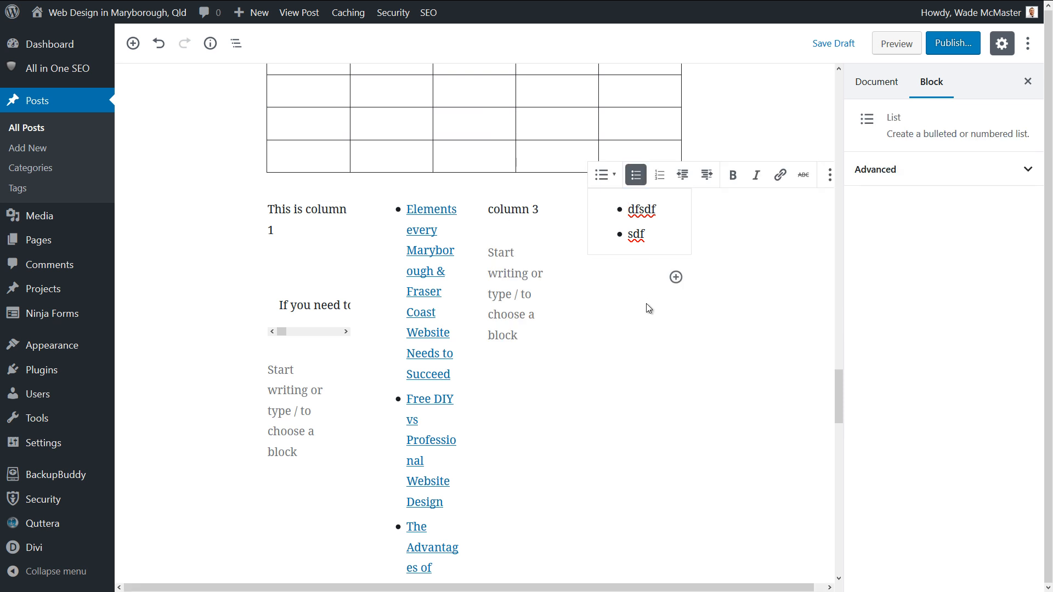
pyautogui.click(648, 334)
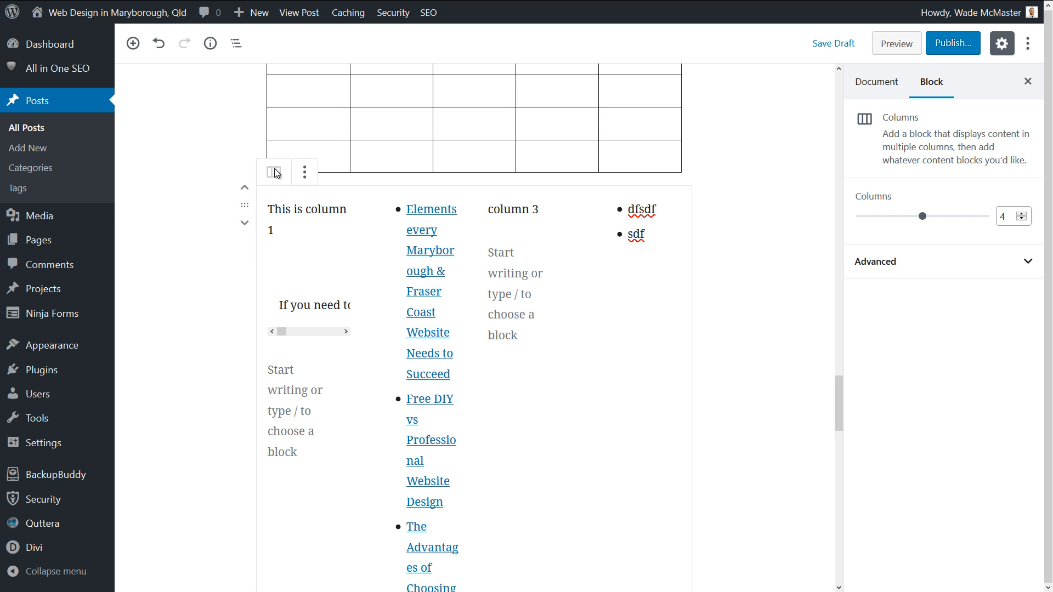
pyautogui.click(304, 172)
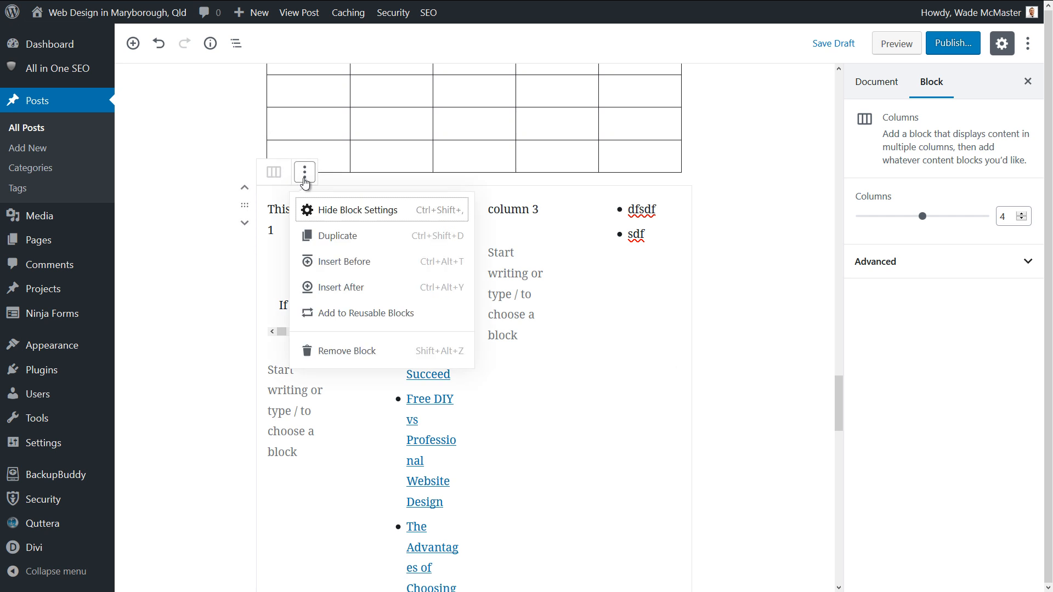
pyautogui.click(363, 350)
# Insert a generic Embed block into the post from the embed block types.
pyautogui.moveTo(841, 476); pyautogui.dragTo(874, 580)
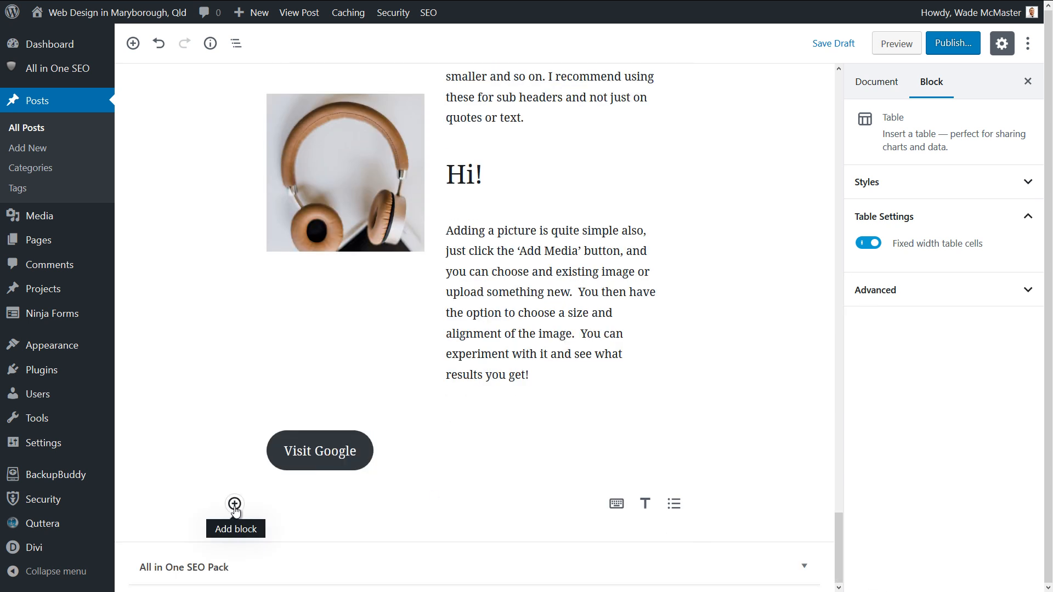
pyautogui.click(235, 504)
pyautogui.scroll(-4, 490, 432)
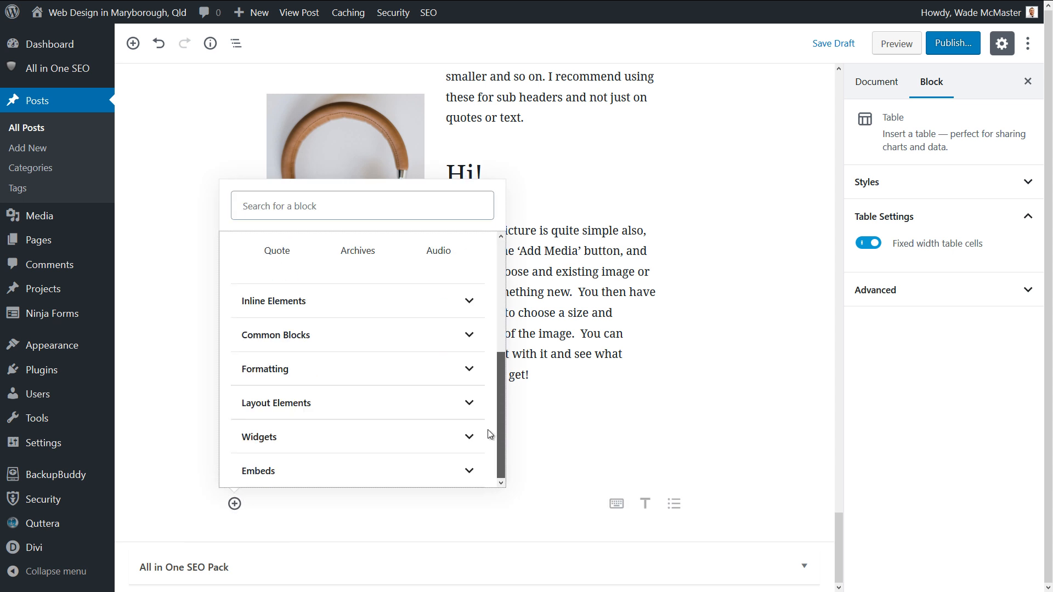
pyautogui.click(364, 394)
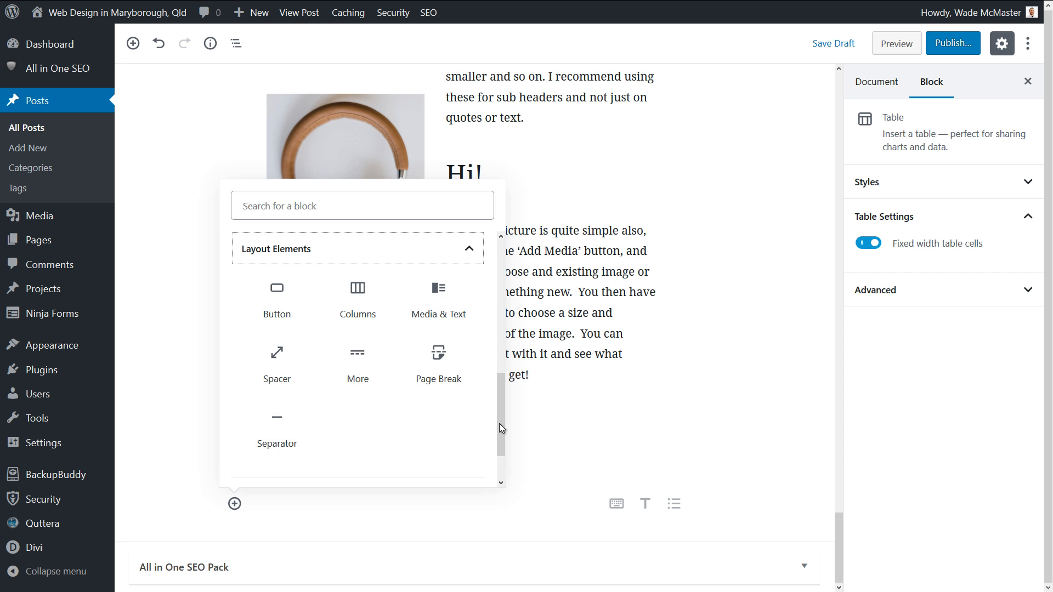
pyautogui.scroll(-2, 374, 469)
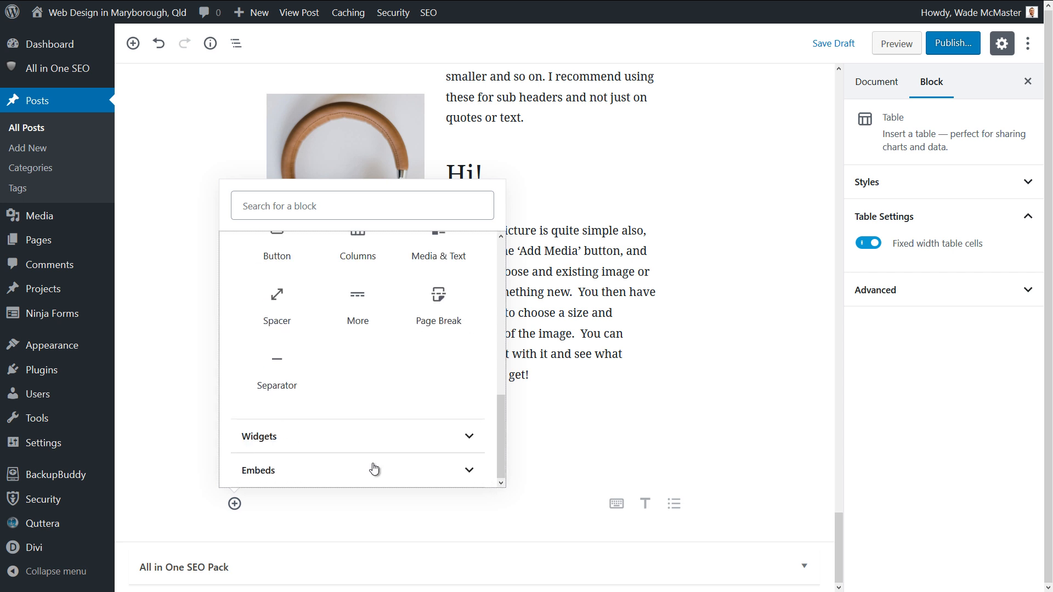
pyautogui.click(469, 470)
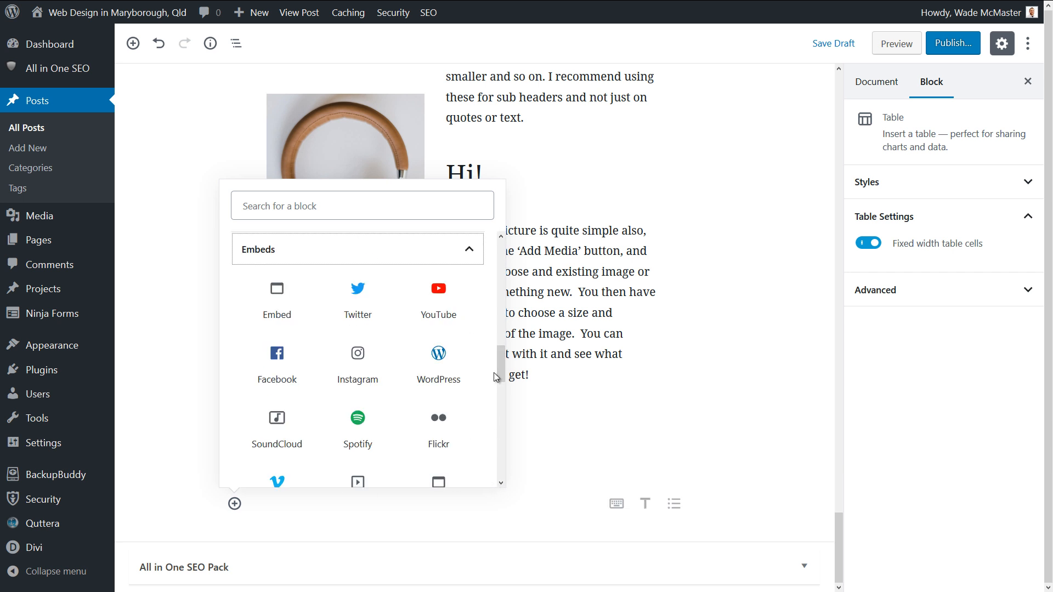
pyautogui.click(272, 297)
pyautogui.scroll(-6, 307, 362)
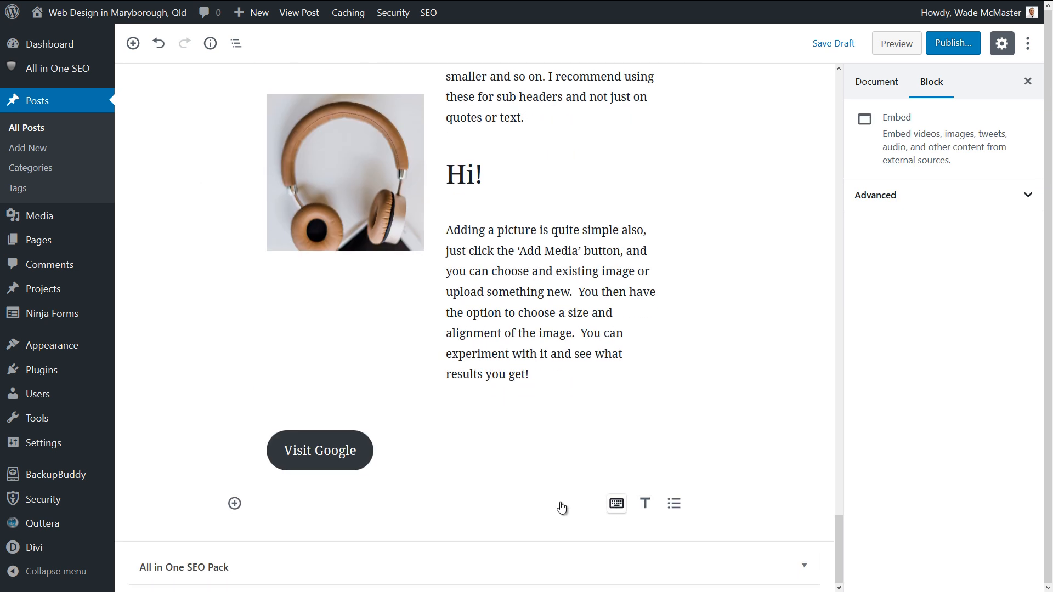
# Examine the full range of embed block types available for the post, from Twitter and YouTube through to WordPress.tv.
pyautogui.click(417, 500)
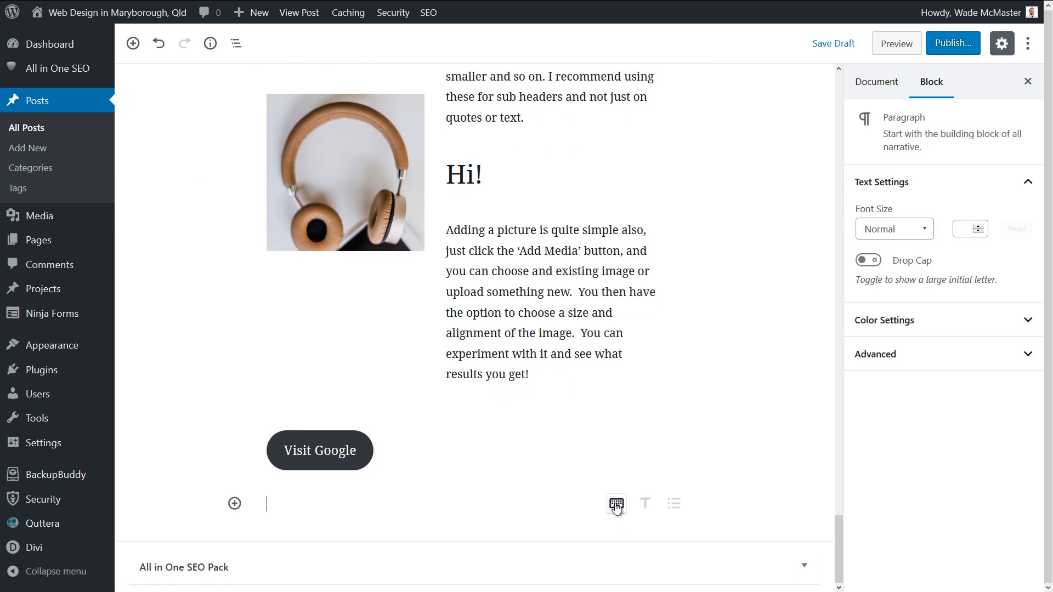
pyautogui.click(132, 43)
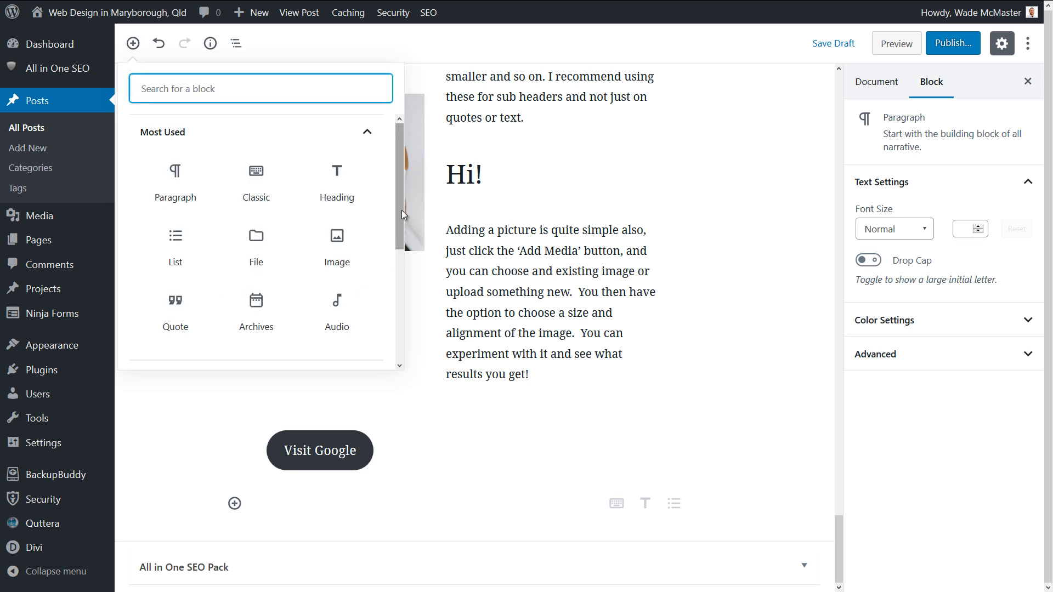
pyautogui.scroll(-5, 263, 301)
pyautogui.click(275, 350)
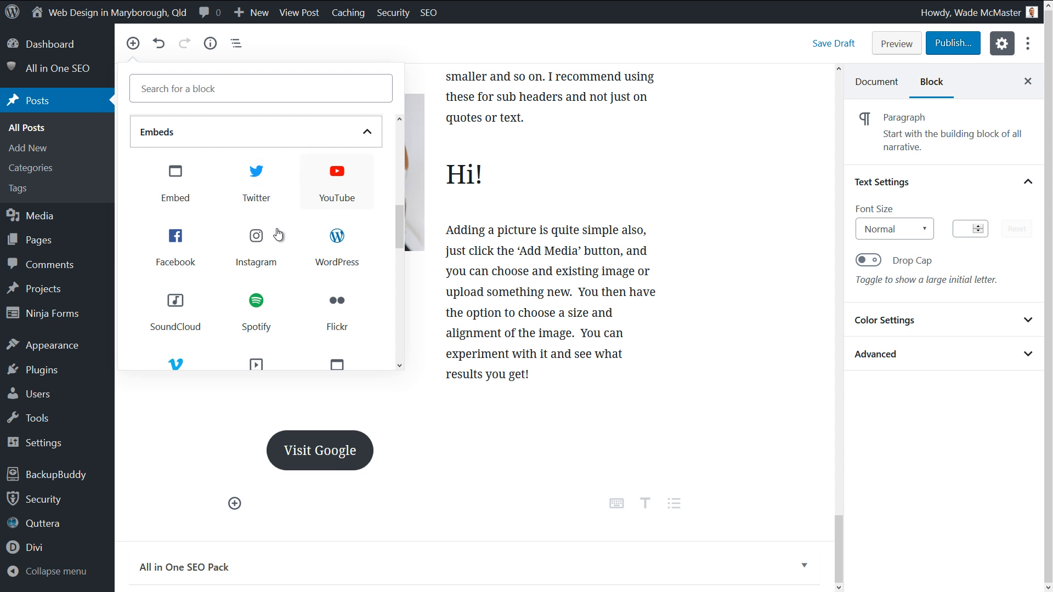
pyautogui.scroll(-4, 261, 245)
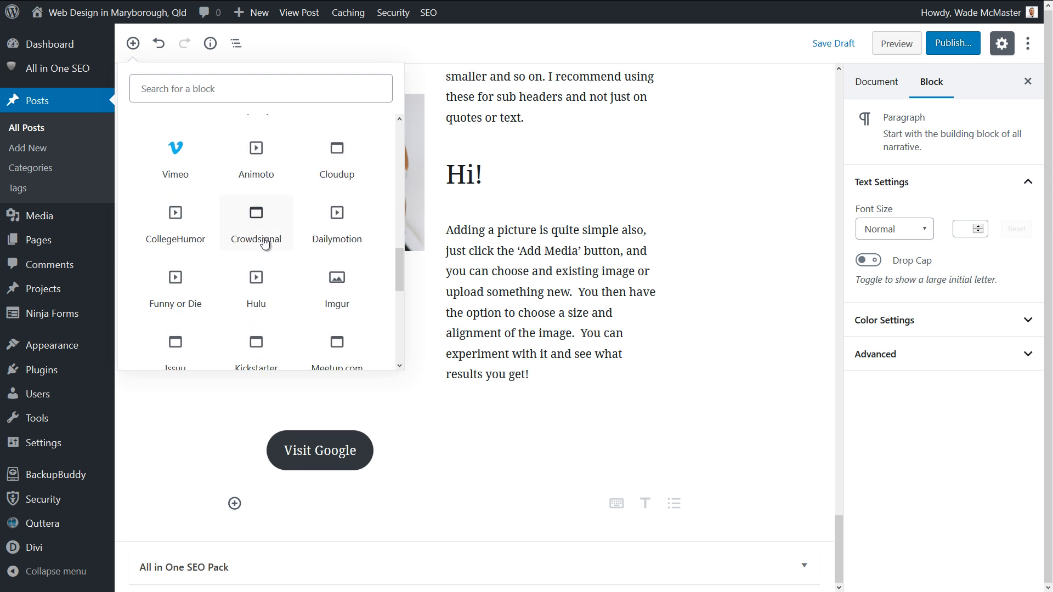
pyautogui.moveTo(400, 268); pyautogui.dragTo(404, 304)
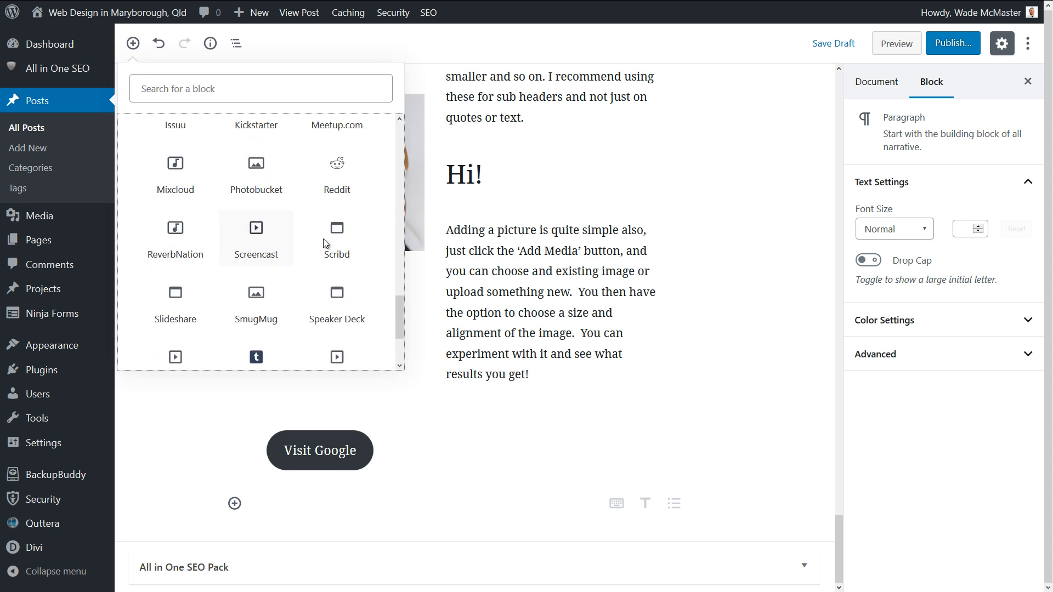
pyautogui.moveTo(395, 338); pyautogui.dragTo(417, 244)
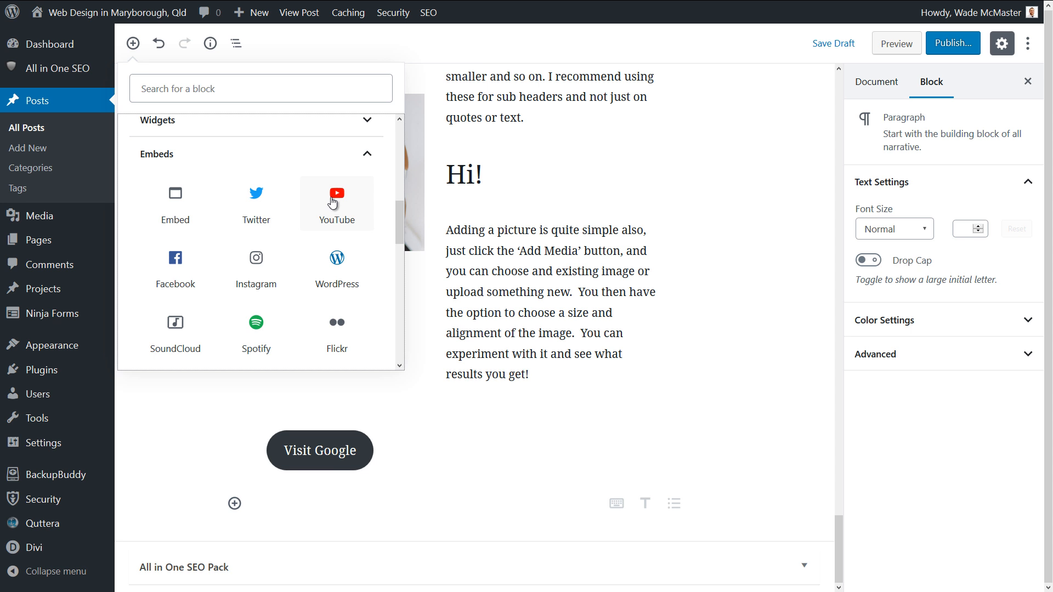
pyautogui.moveTo(402, 205); pyautogui.dragTo(412, 340)
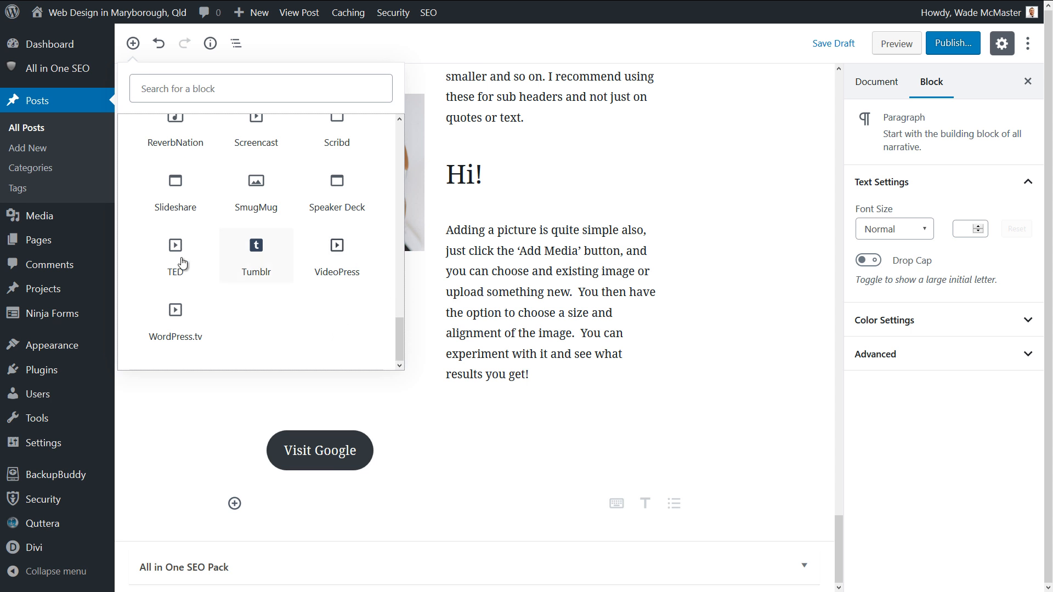
pyautogui.scroll(10, 400, 324)
pyautogui.scroll(-1, 402, 310)
pyautogui.scroll(-5, 408, 308)
pyautogui.click(755, 308)
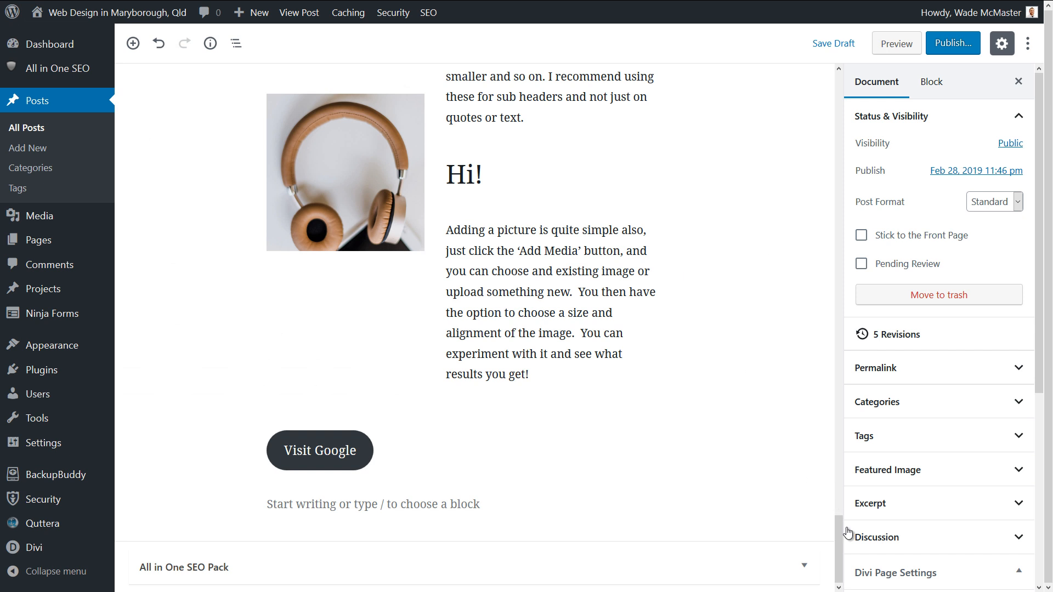
# Generate a preview of the post and show it in full screen.
pyautogui.moveTo(839, 529); pyautogui.dragTo(840, 134)
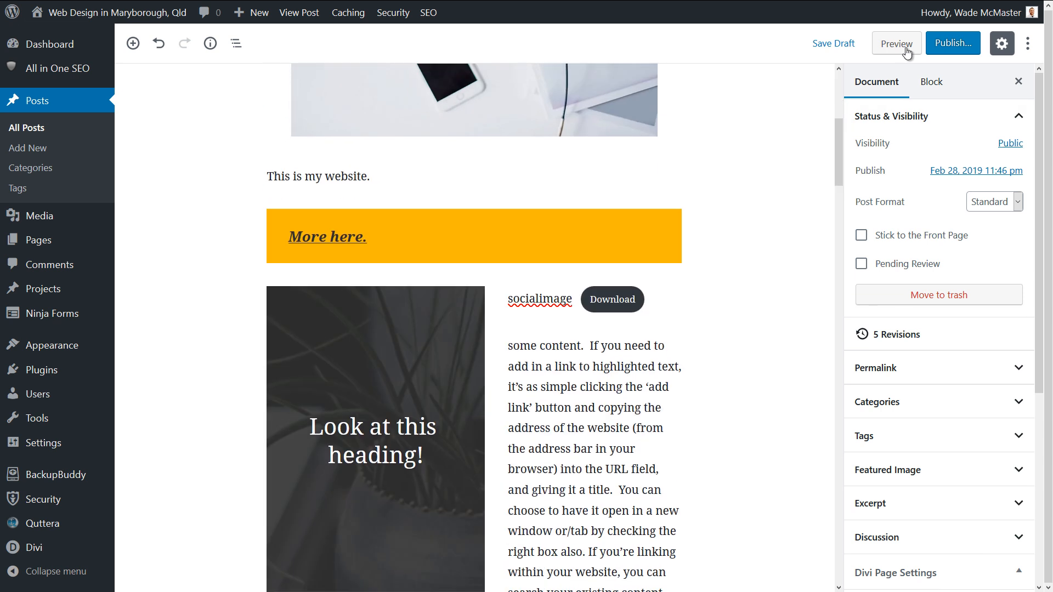
pyautogui.click(898, 50)
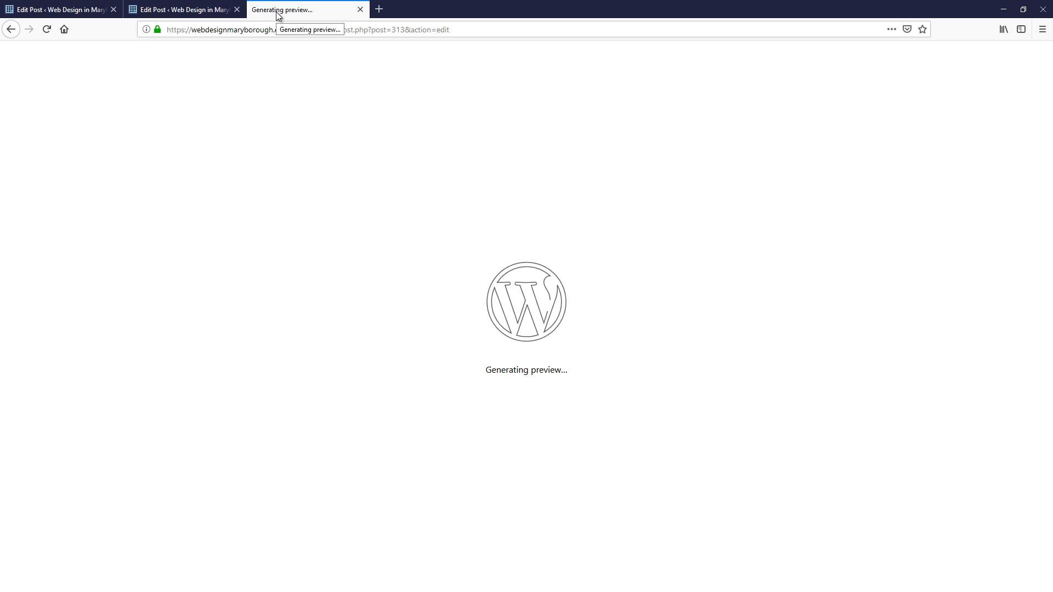
pyautogui.press('F11')
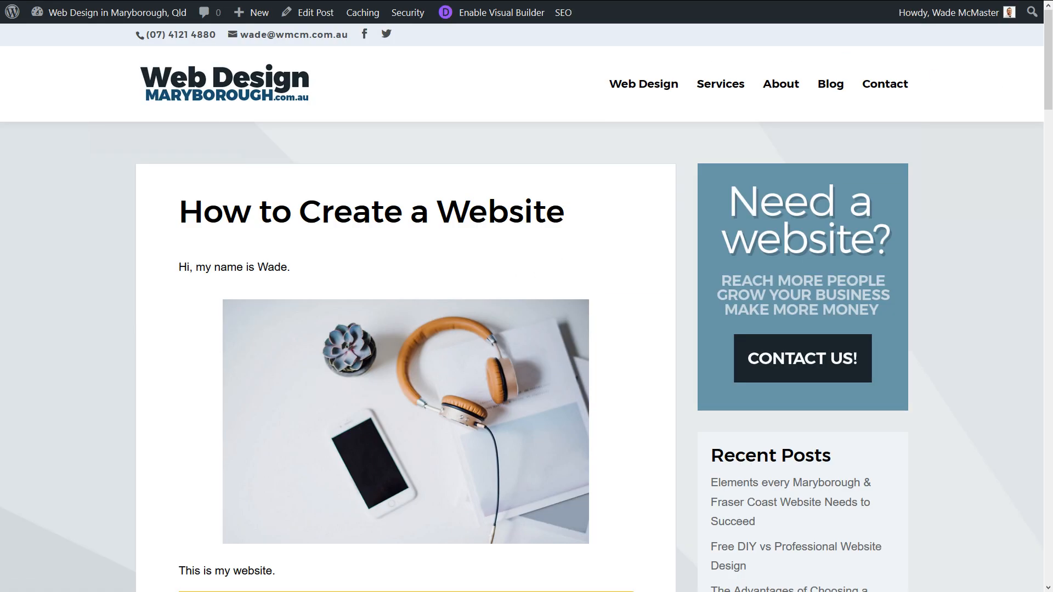
# Examine how the blocks render in the previewed post, from the title through the gallery, pullquote and table to the Visit Google button.
pyautogui.scroll(-7, 295, 303)
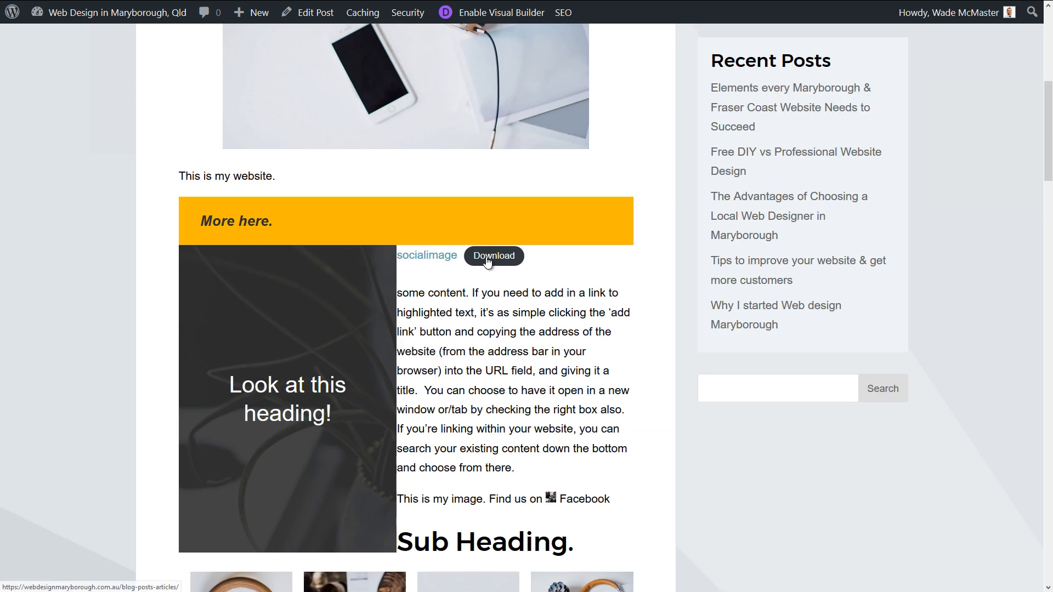
pyautogui.scroll(-3, 478, 263)
pyautogui.scroll(3, 257, 137)
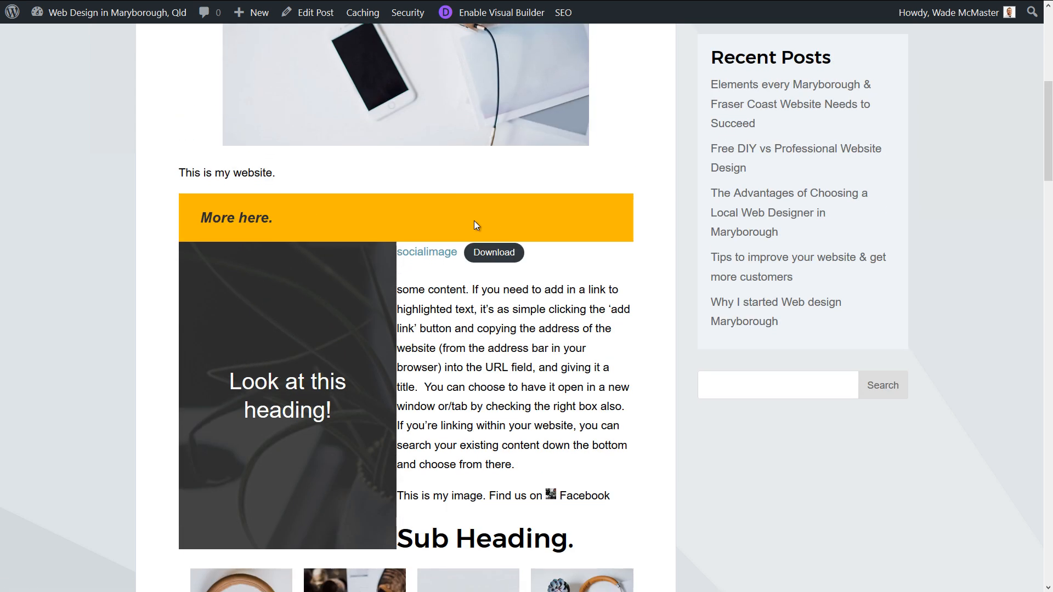
pyautogui.scroll(-8, 473, 220)
pyautogui.scroll(-10, 334, 294)
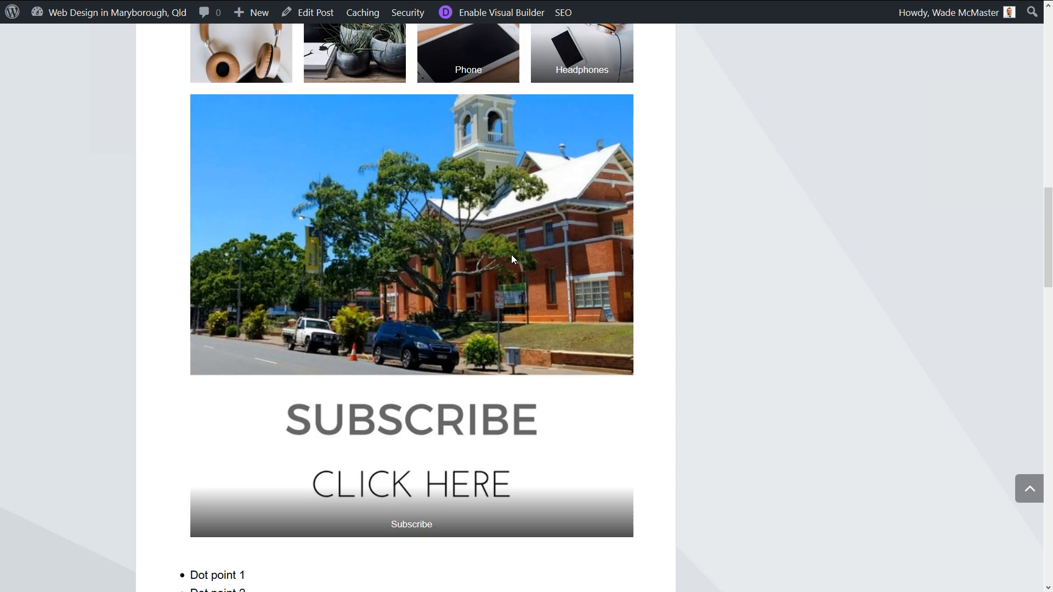
pyautogui.moveTo(212, 141); pyautogui.dragTo(270, 263)
pyautogui.moveTo(240, 227); pyautogui.dragTo(233, 305)
pyautogui.scroll(-4, 300, 294)
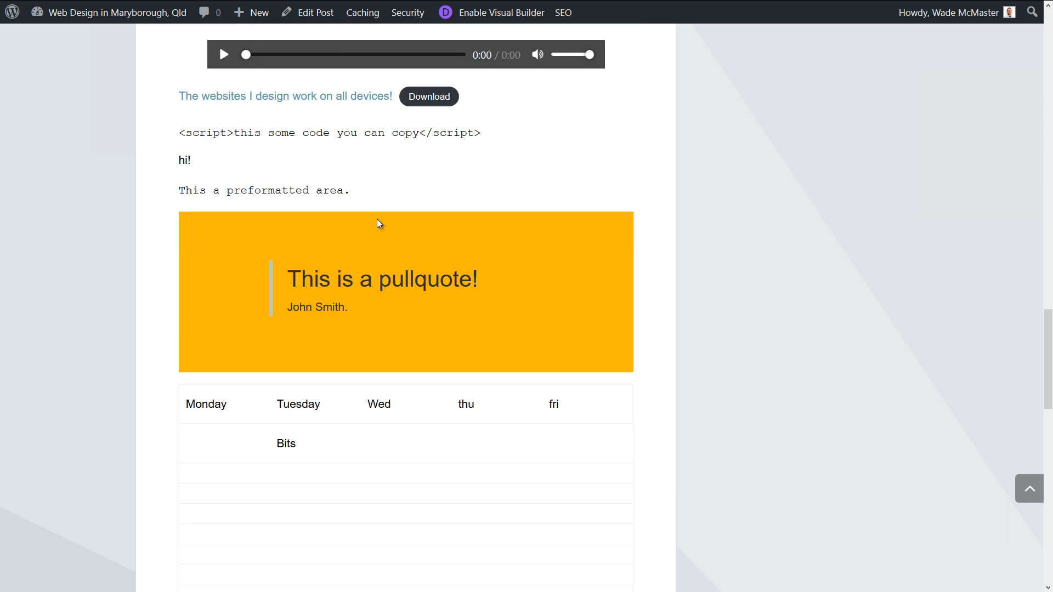
pyautogui.scroll(-4, 404, 235)
pyautogui.scroll(-4, 287, 198)
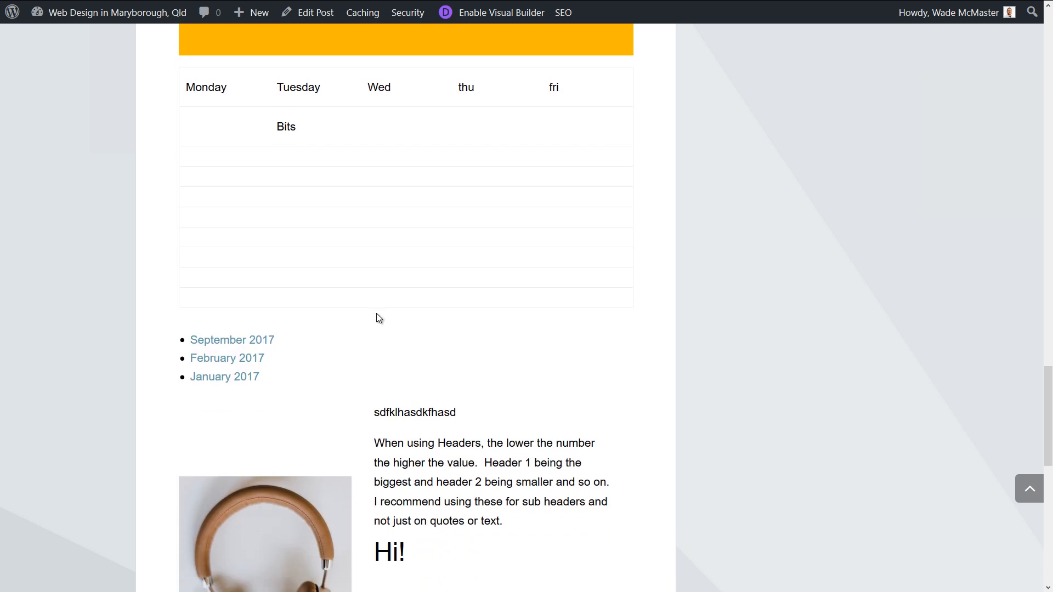
pyautogui.scroll(-1, 469, 301)
pyautogui.scroll(-4, 469, 301)
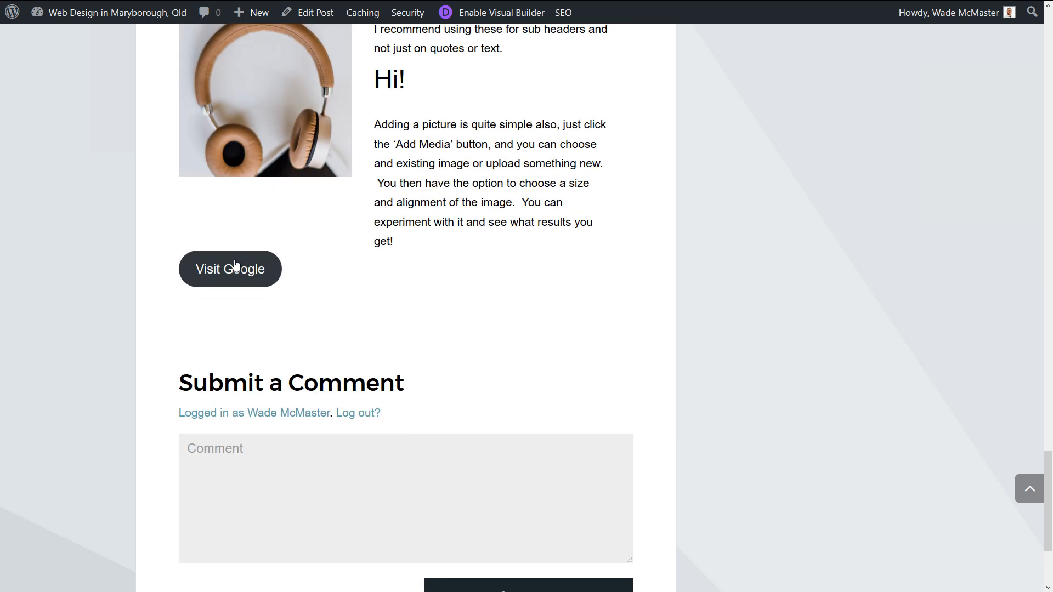
# Test the link of the Visit Google button and return to the post preview.
pyautogui.click(273, 281)
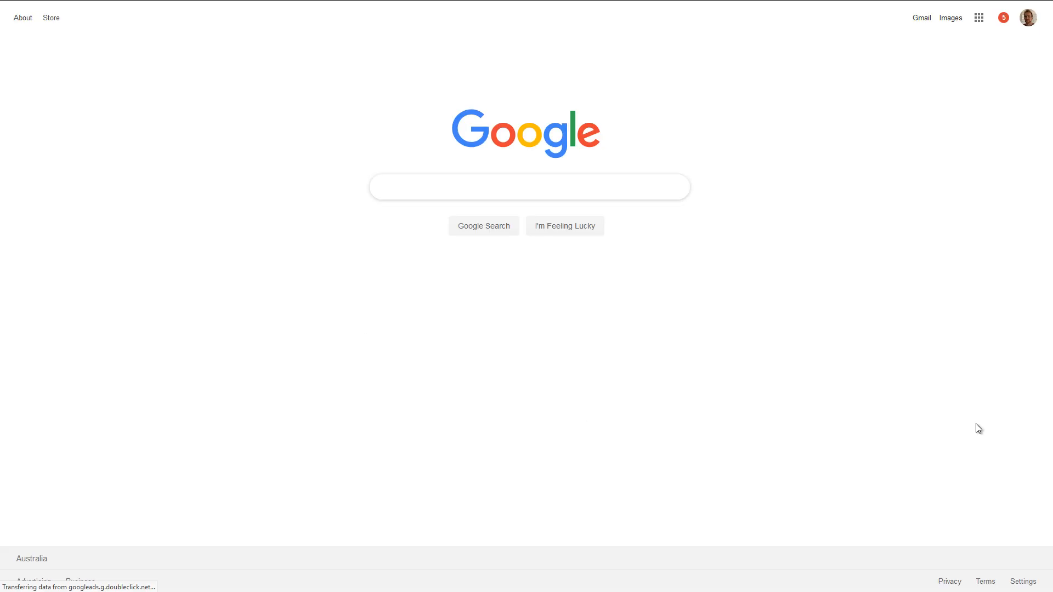
pyautogui.hotkey('alt', 'Left')
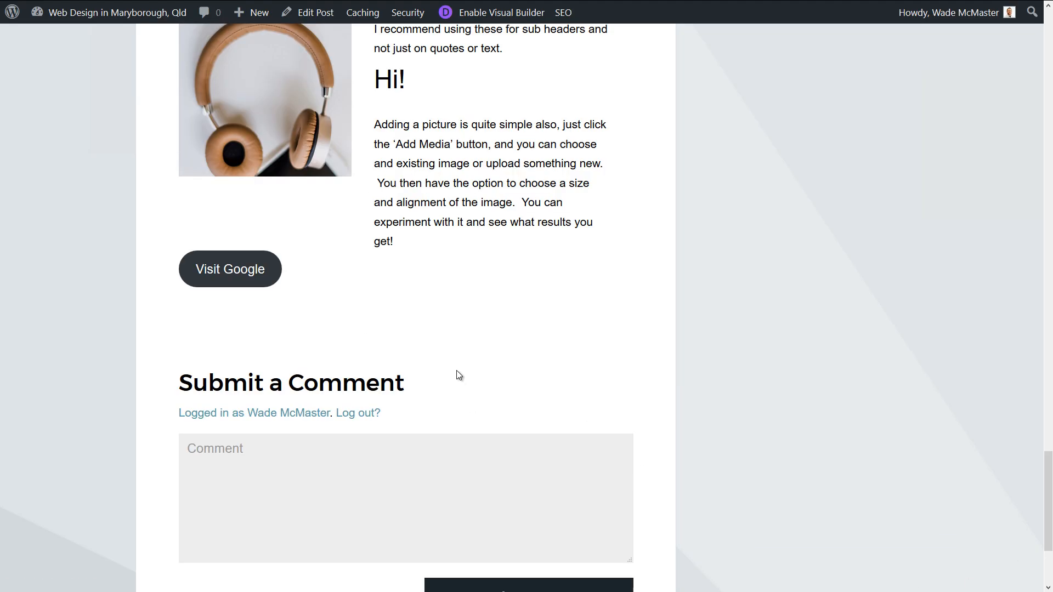
# Review the previewed post's media-and-text, list, quote and audio sections again, and return to the start of the post.
pyautogui.scroll(7, 461, 373)
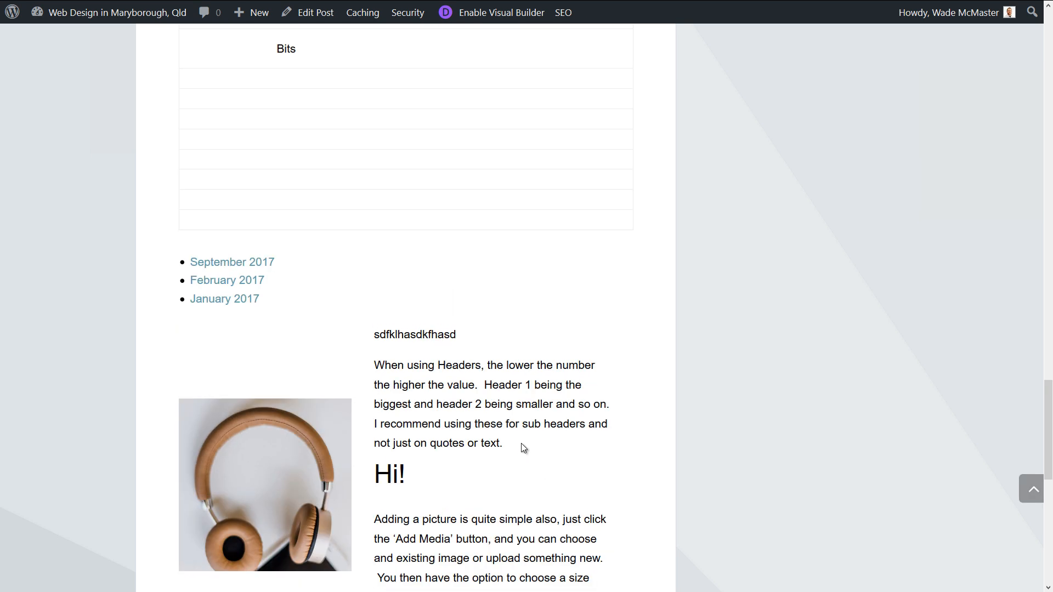
pyautogui.scroll(-3, 252, 461)
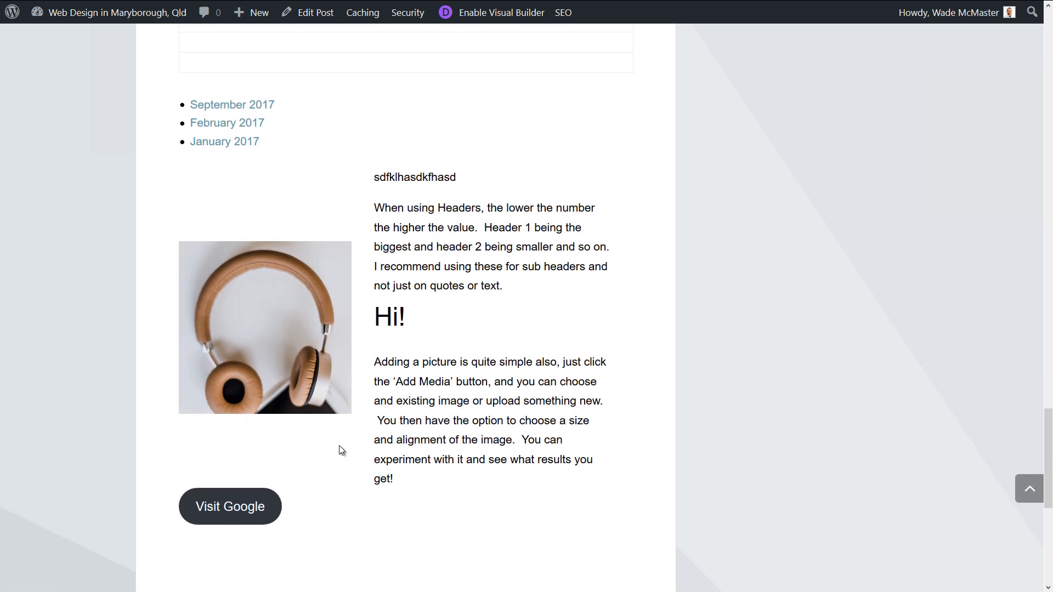
pyautogui.scroll(7, 338, 445)
pyautogui.scroll(7, 339, 449)
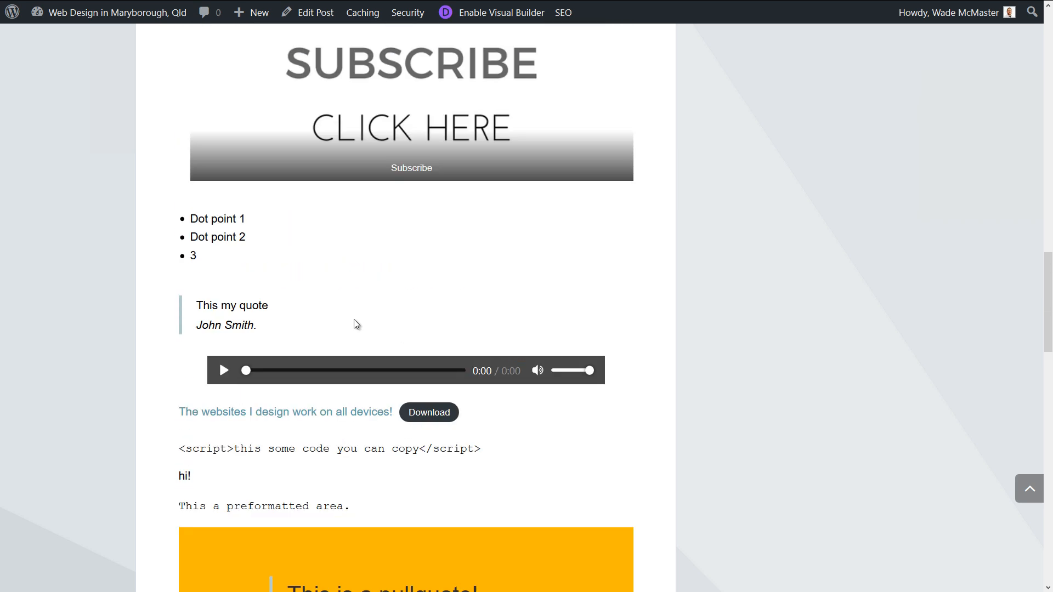
pyautogui.scroll(4, 395, 312)
pyautogui.scroll(-8, 423, 298)
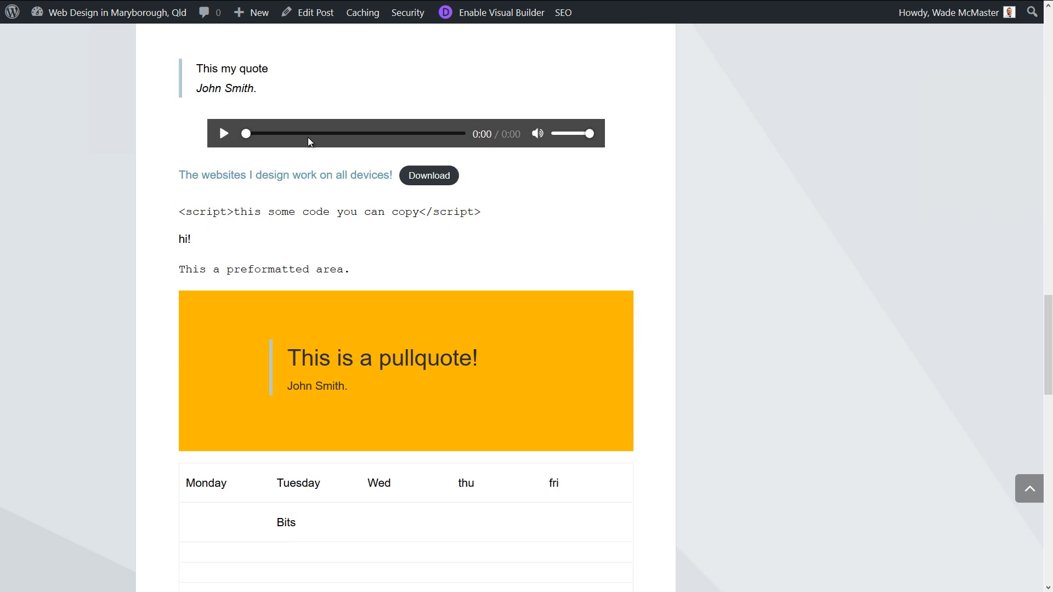
pyautogui.moveTo(1047, 365); pyautogui.dragTo(1048, 97)
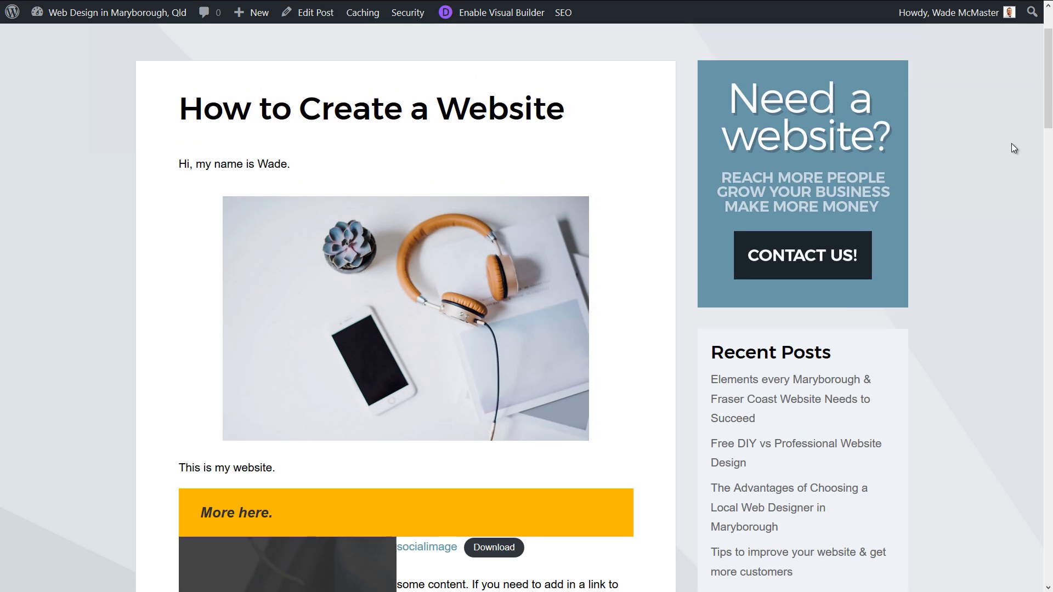